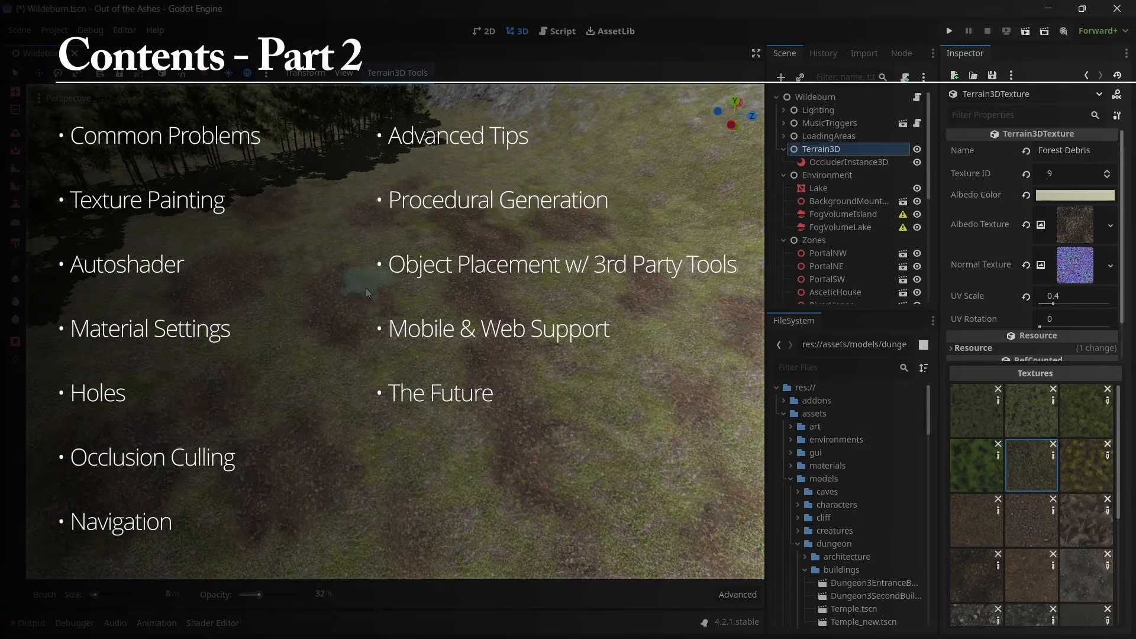
- Spray patches of the Forest Debris texture over the grass with an 8 m brush at 32% opacity
click(976, 575)
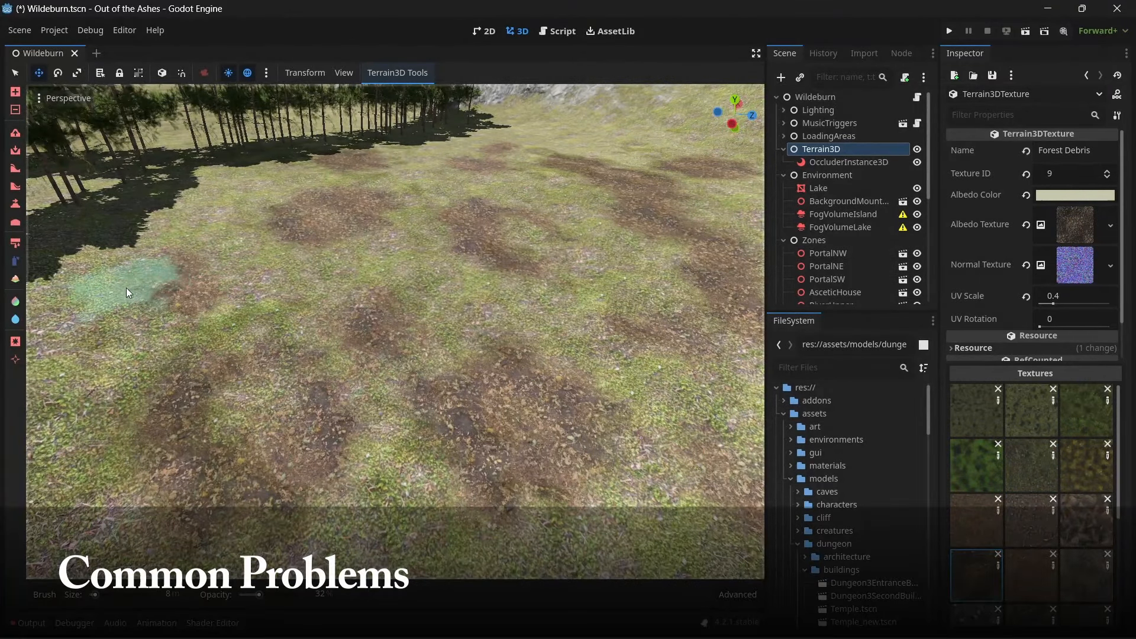
middle_drag(126, 288, 201, 324)
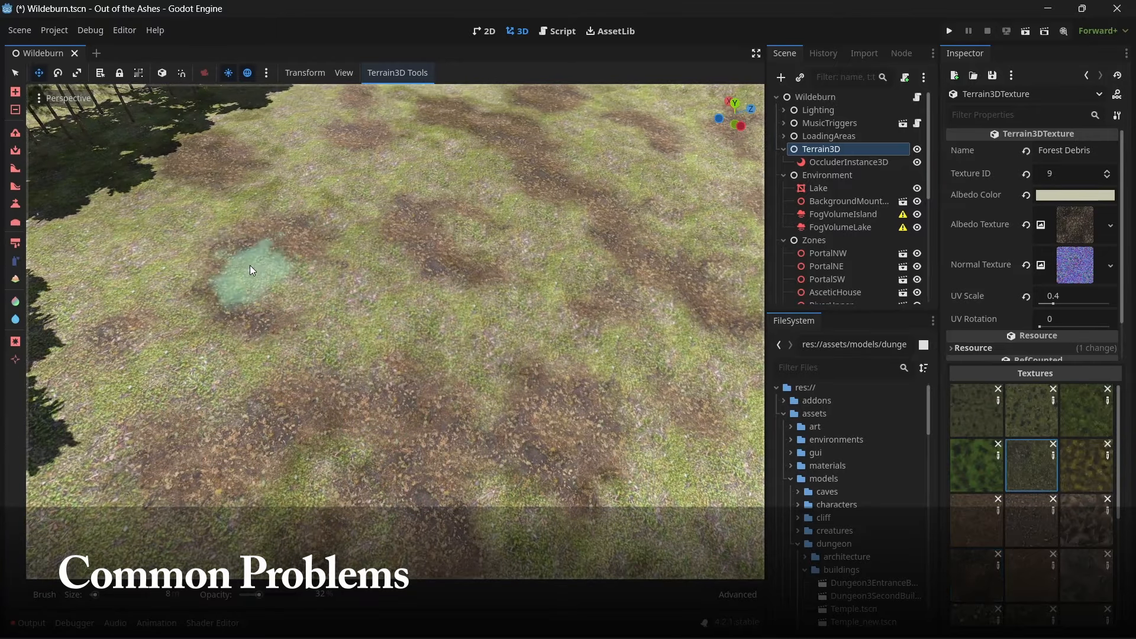
middle_drag(190, 269, 367, 322)
middle_drag(348, 419, 520, 393)
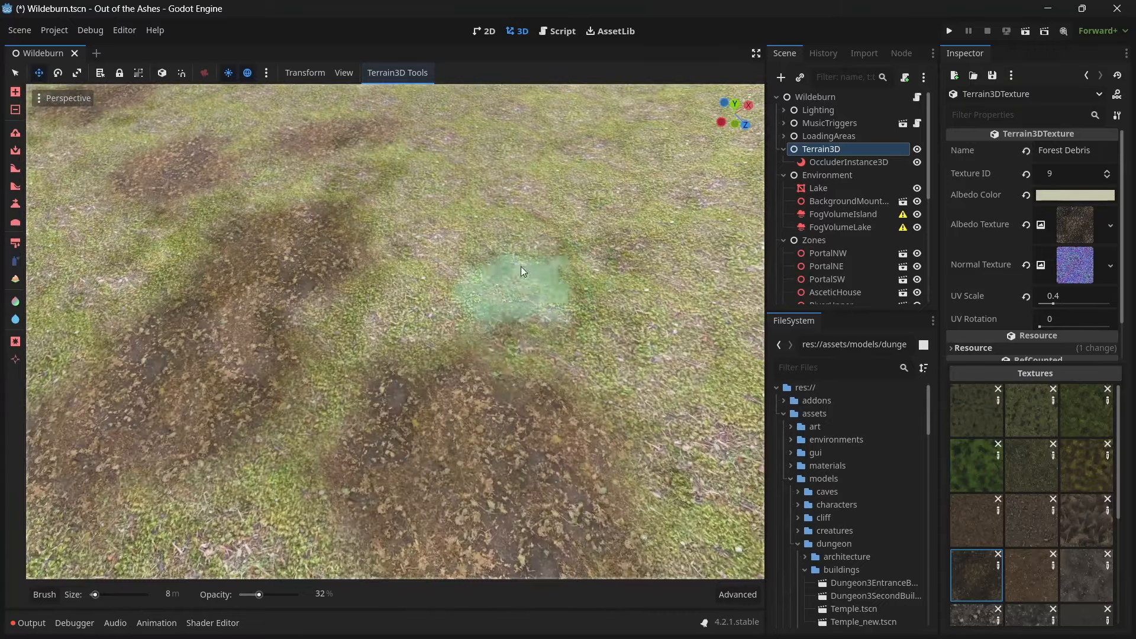
drag(523, 272, 485, 210)
middle_drag(484, 211, 414, 206)
- Spray broader Forest Debris patches across the meadow towards the fence, using brush sizes of 13 m and 10 m
drag(95, 595, 97, 595)
scroll(290, 211, down, 5)
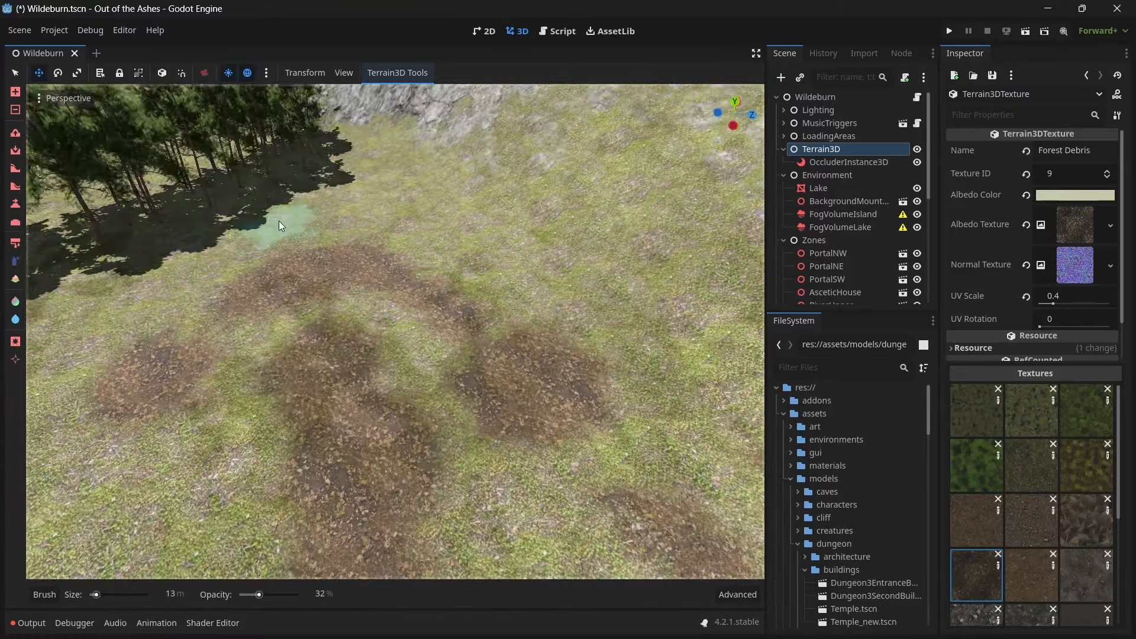
mouse_move(396, 248)
middle_down()
mouse_move(426, 190)
mouse_move(450, 284)
middle_up()
click(15, 278)
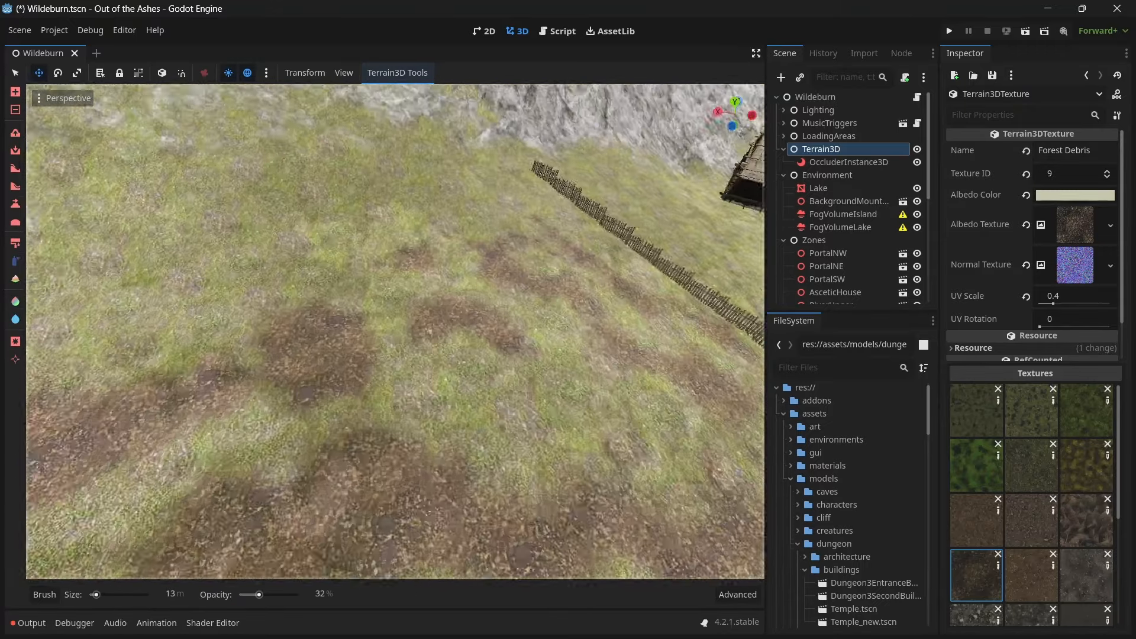
mouse_move(438, 426)
middle_down()
mouse_move(545, 391)
mouse_move(518, 431)
middle_up()
scroll(112, 593, down, 4)
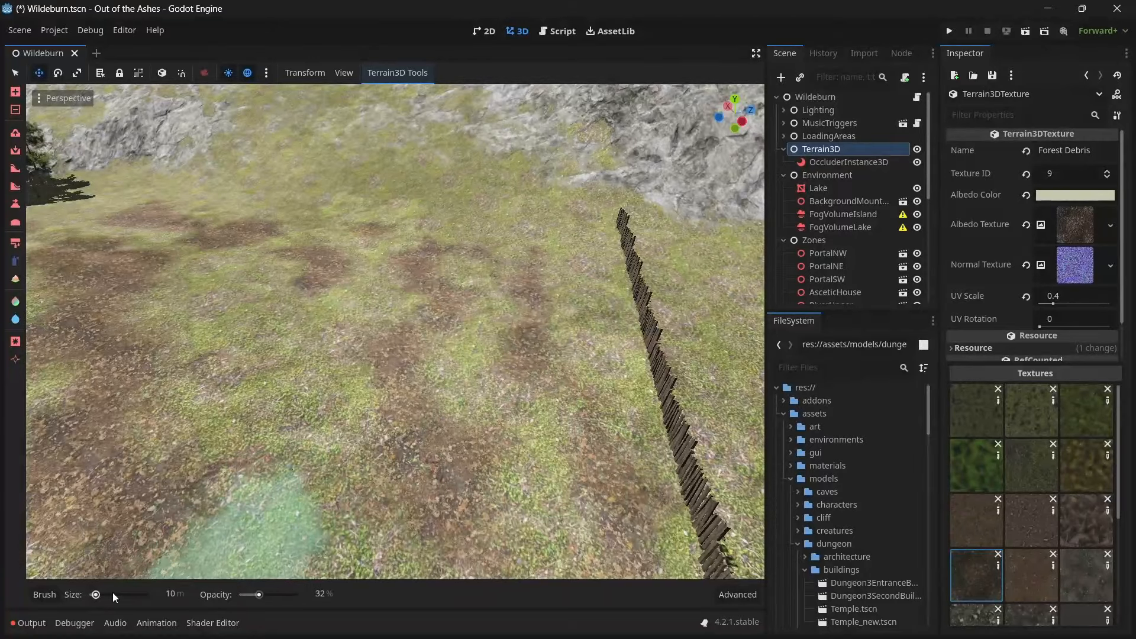
mouse_move(625, 376)
middle_down()
mouse_move(435, 381)
mouse_move(449, 425)
mouse_move(468, 379)
middle_up()
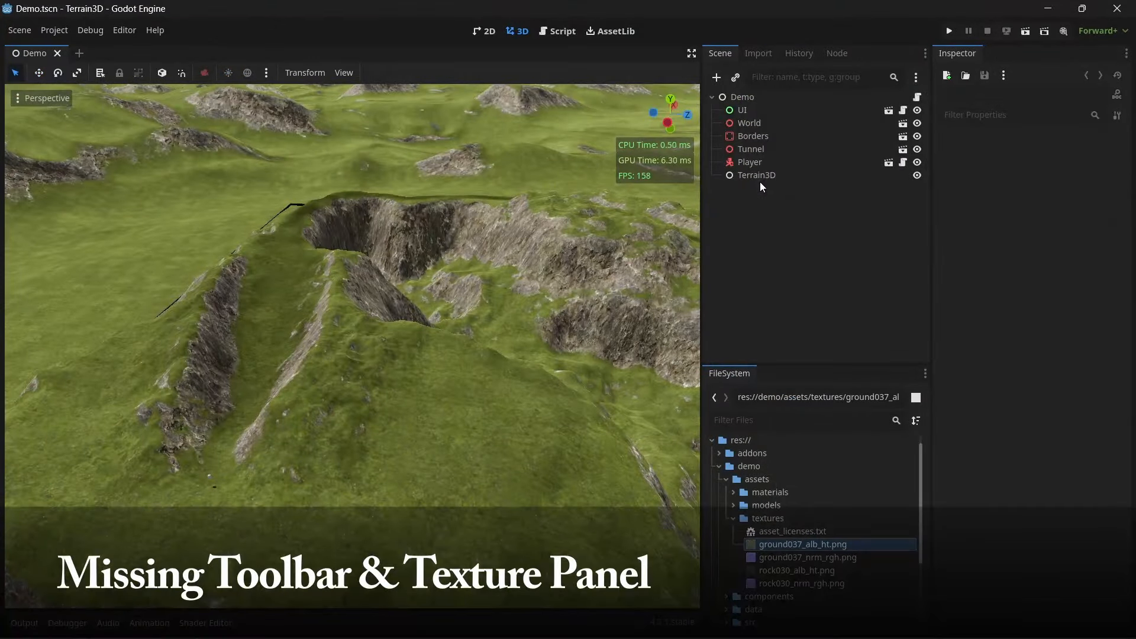
- Select the Terrain3D node and check the plugin's status against the installation instructions and in the project's plugin list
click(758, 177)
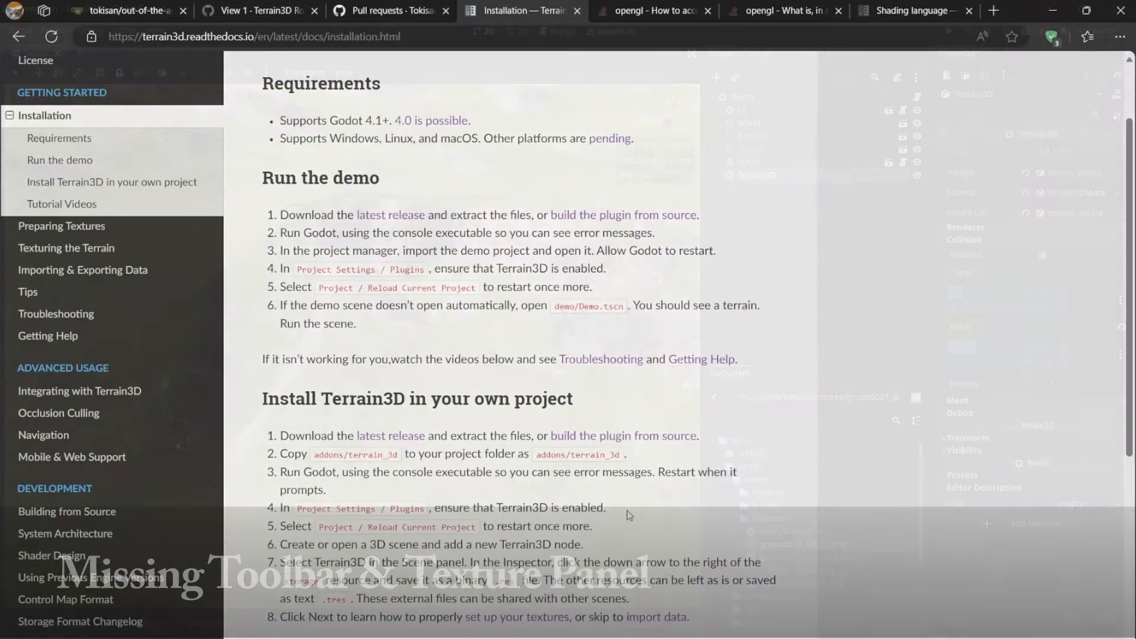
drag(629, 514, 264, 514)
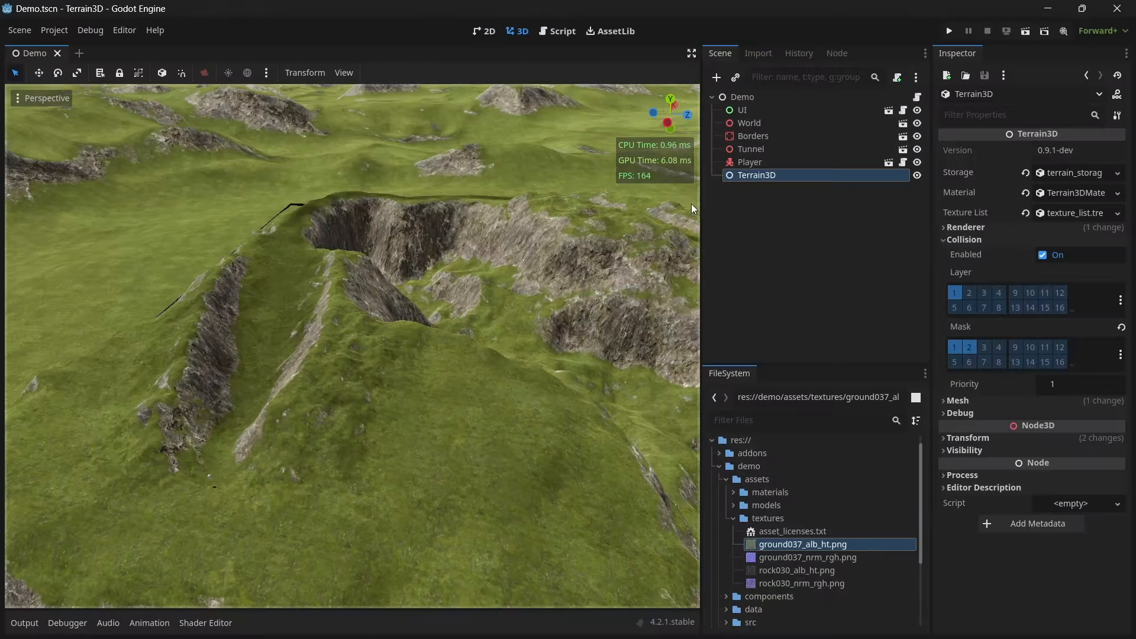
click(53, 30)
click(59, 47)
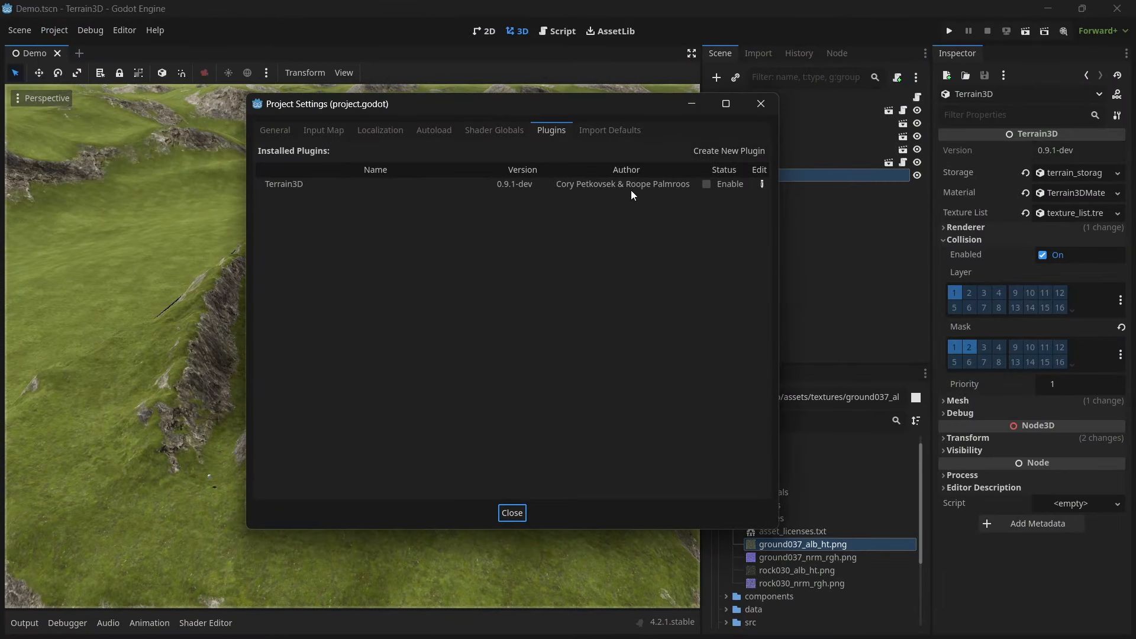
click(510, 512)
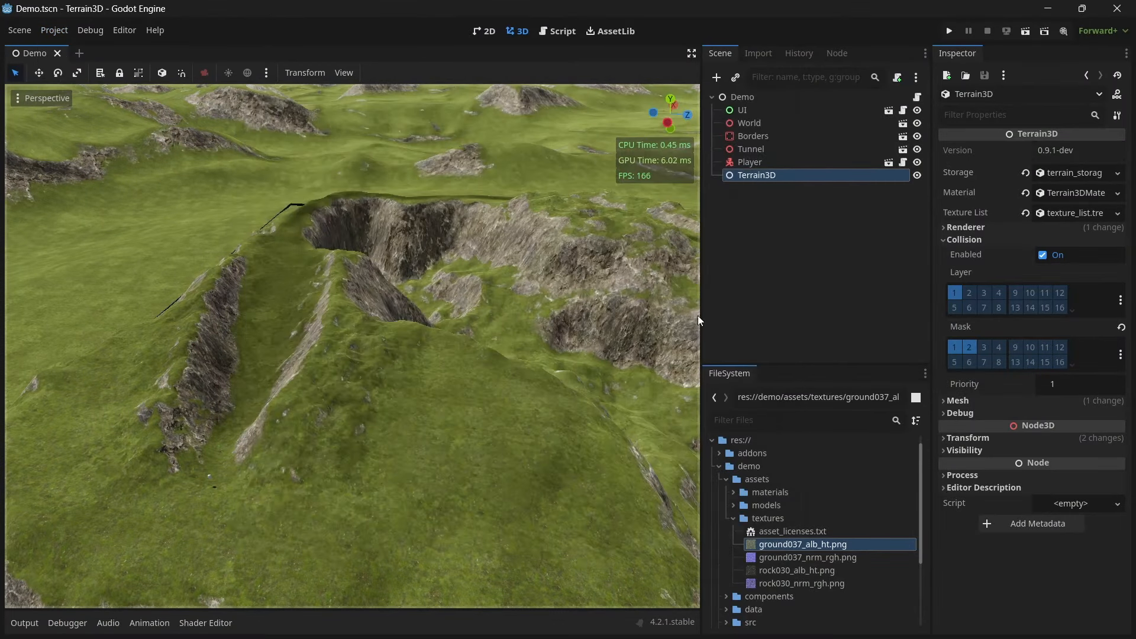
click(749, 162)
click(746, 176)
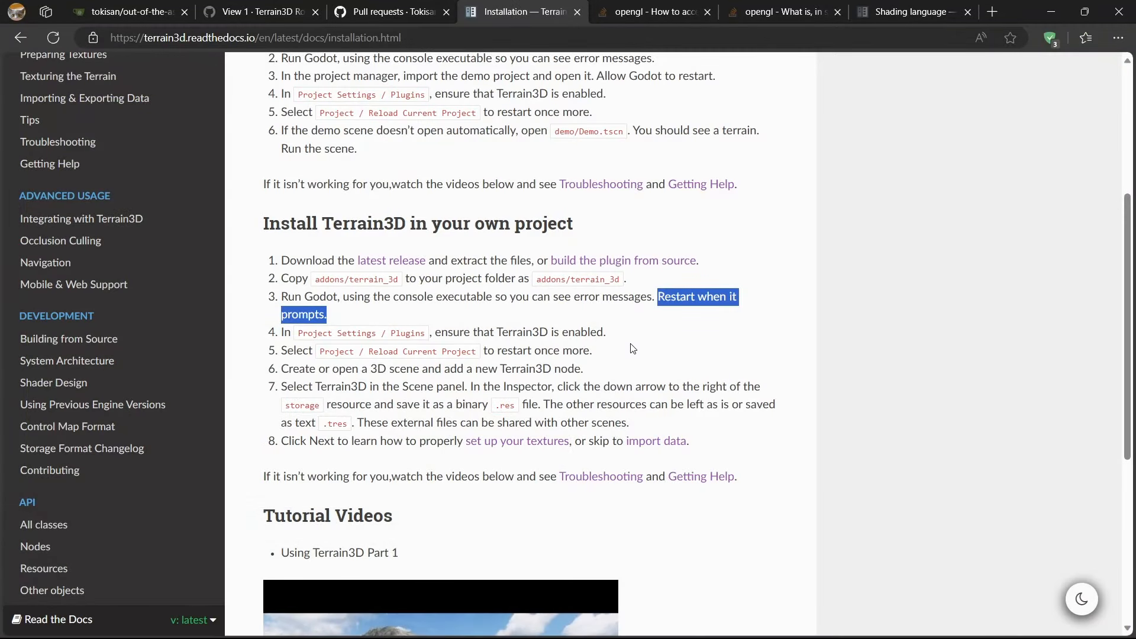
- Highlight the installation instructions on reloading the project and on saving storage as binary .res and other resources as .tres
drag(612, 350, 275, 353)
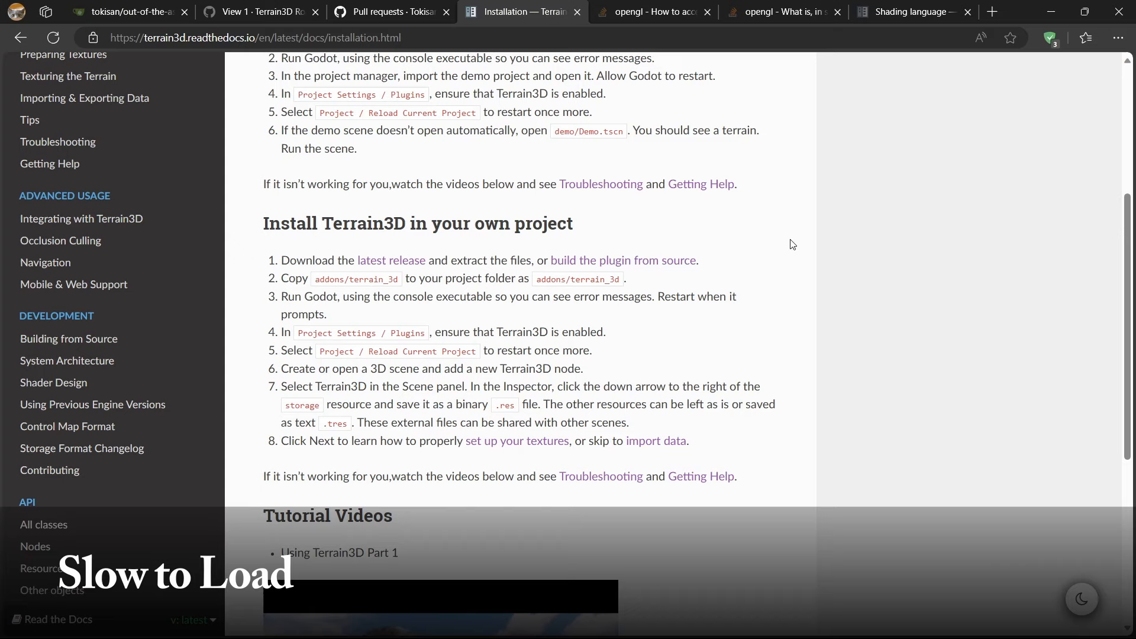
drag(284, 405, 543, 406)
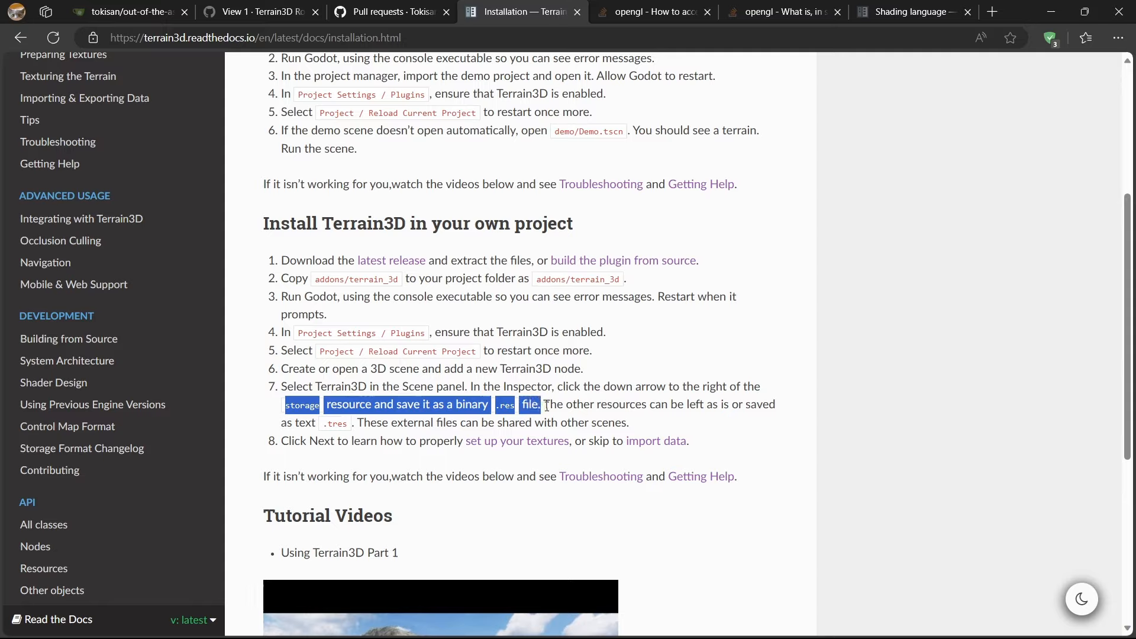
double_click(336, 424)
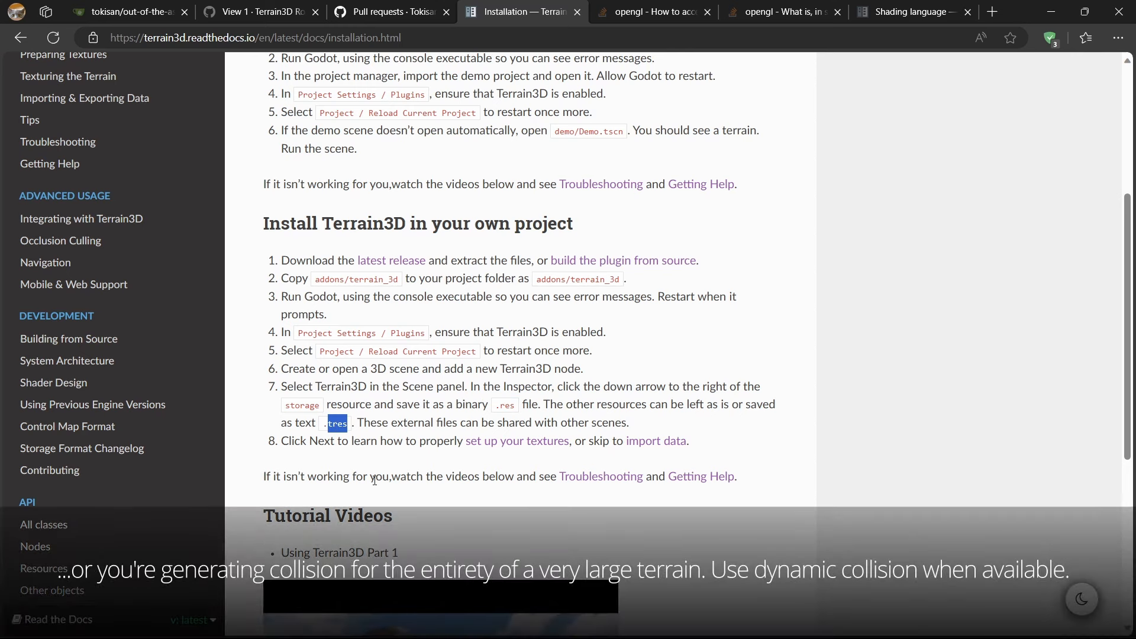
- Read the Texture Painting section of the Texturing the Terrain documentation, including the manual painting technique
click(521, 441)
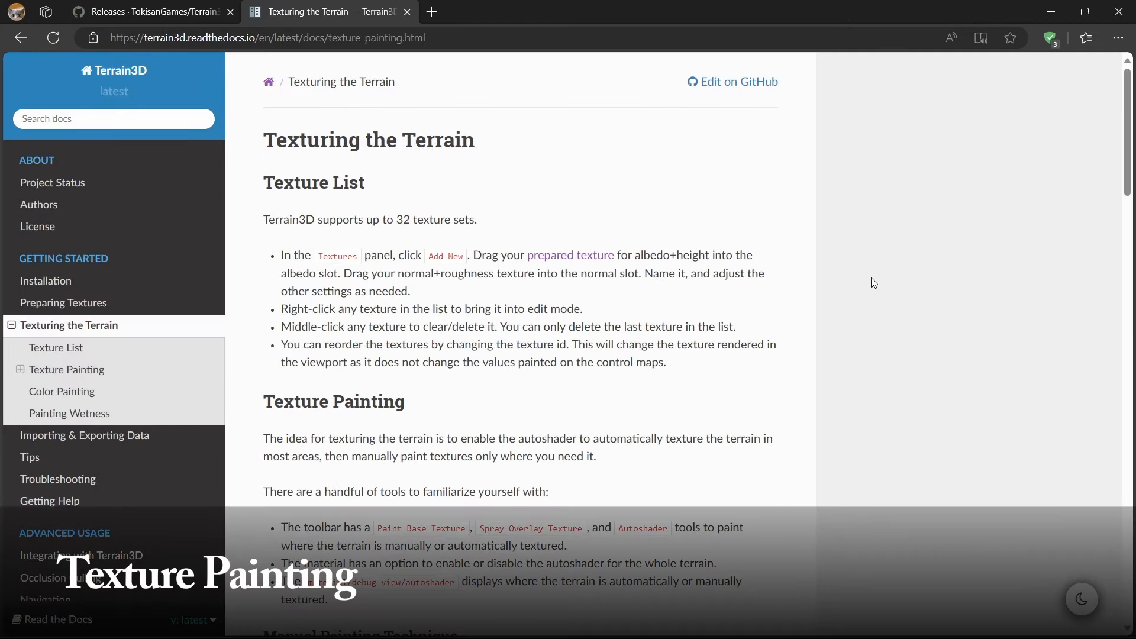
scroll(704, 272, down, 4)
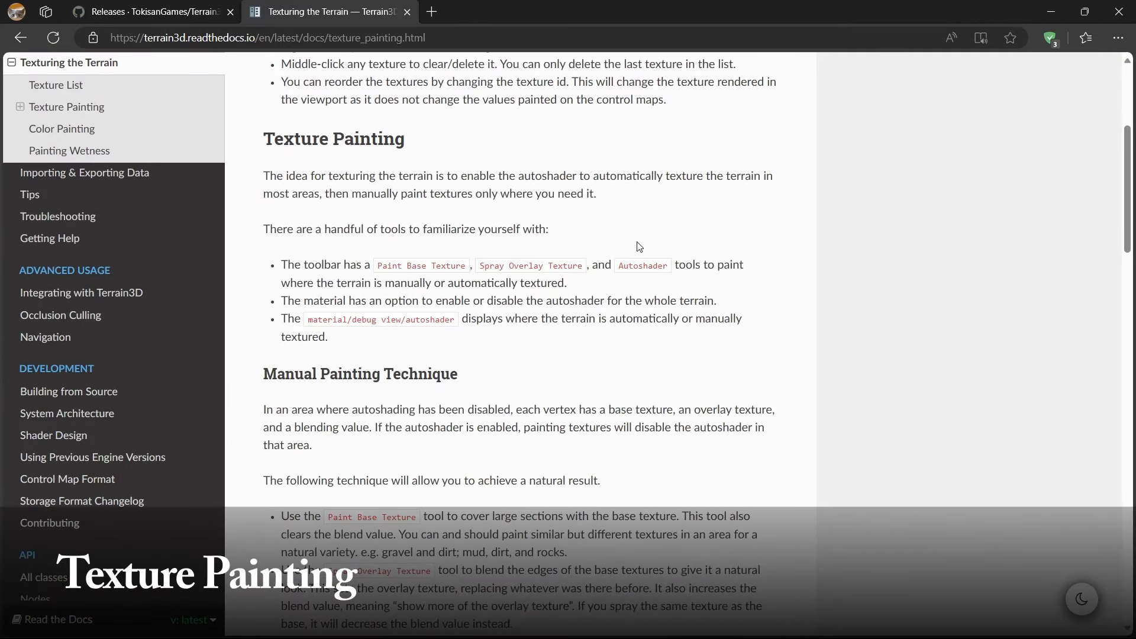
scroll(626, 290, down, 5)
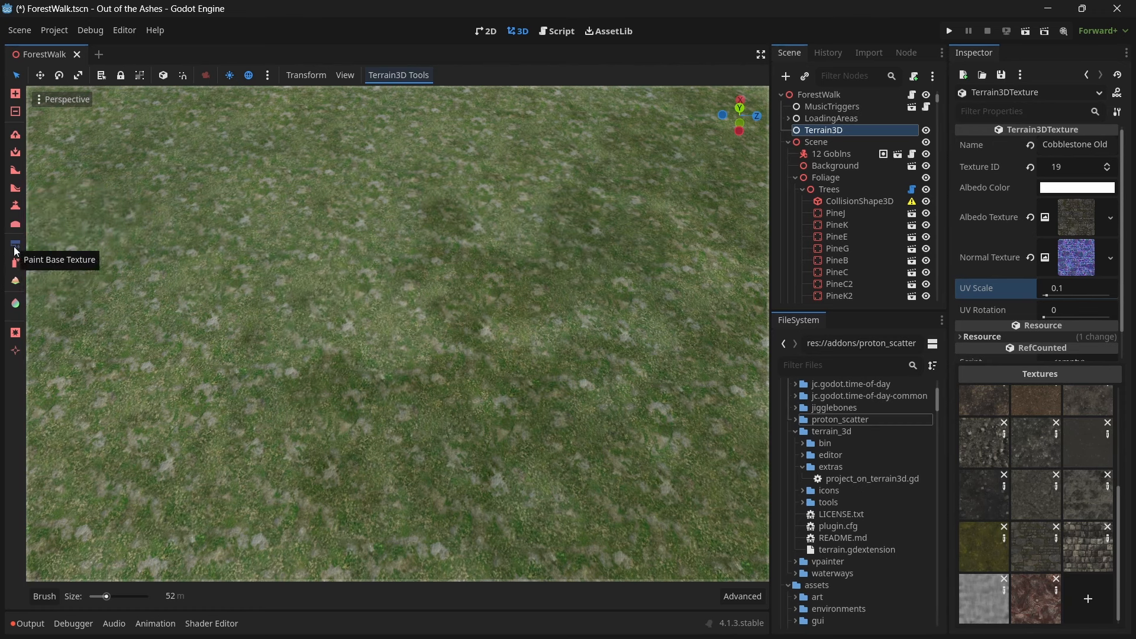
- Paint a straight path of Cobblestone Old across the grass with Paint Base Texture and a 30 m brush
scroll(984, 414, up, 6)
click(984, 413)
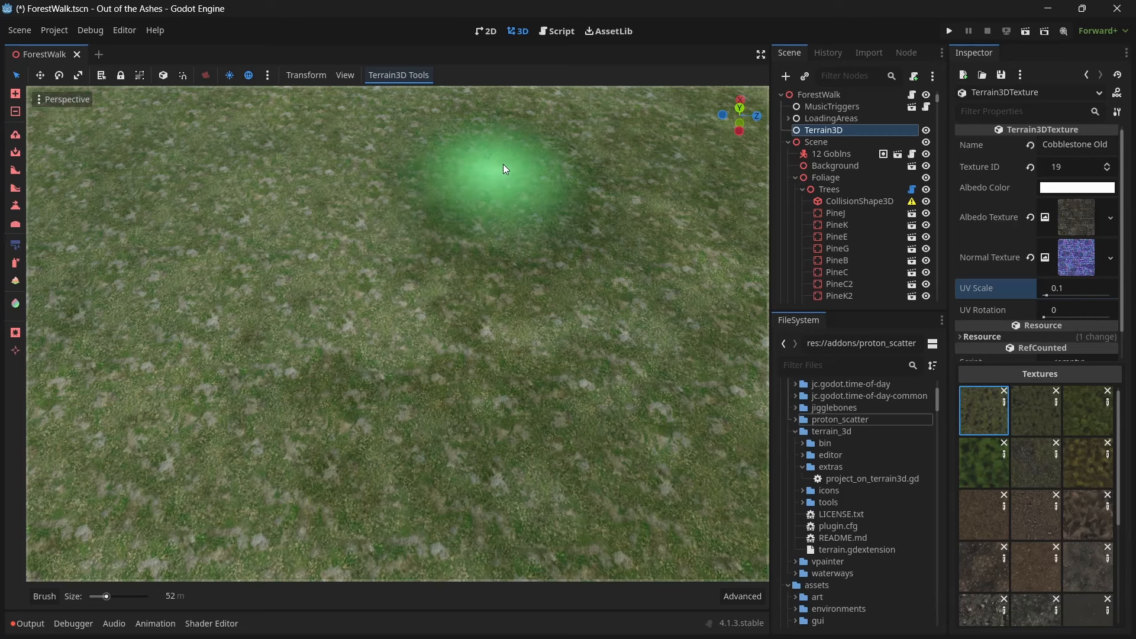
scroll(993, 520, down, 5)
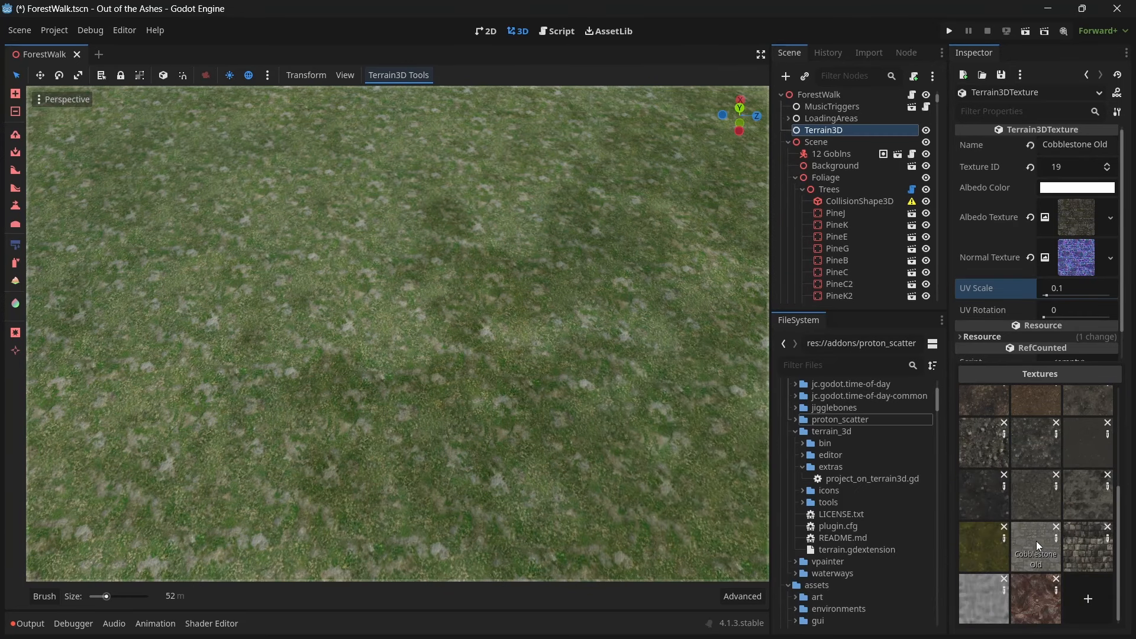
scroll(113, 601, down, 10)
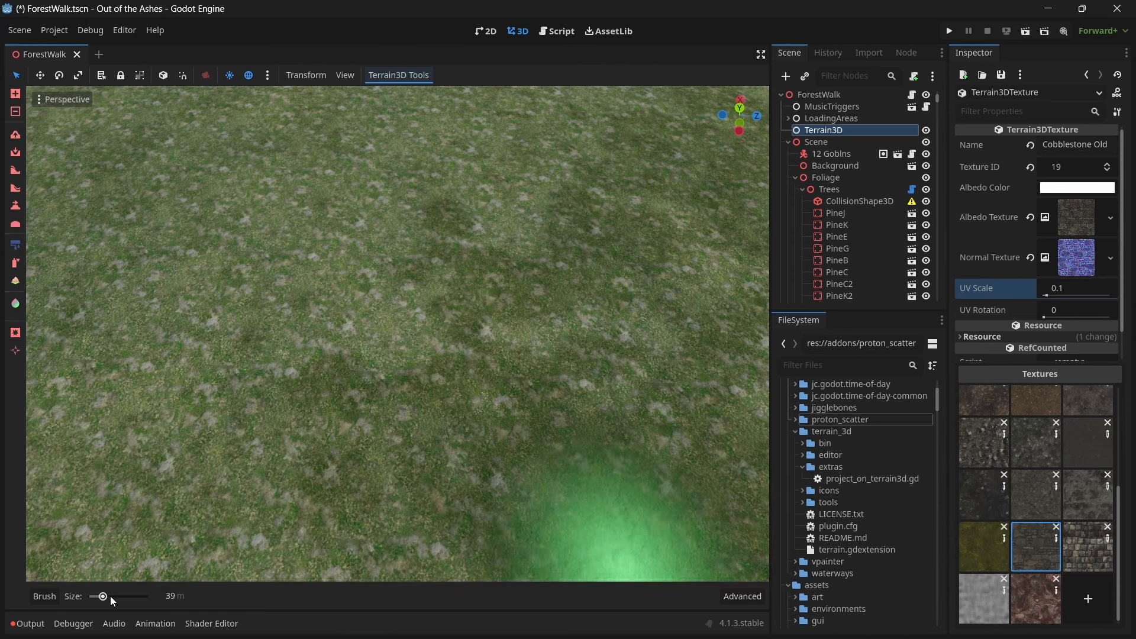
scroll(113, 601, down, 1)
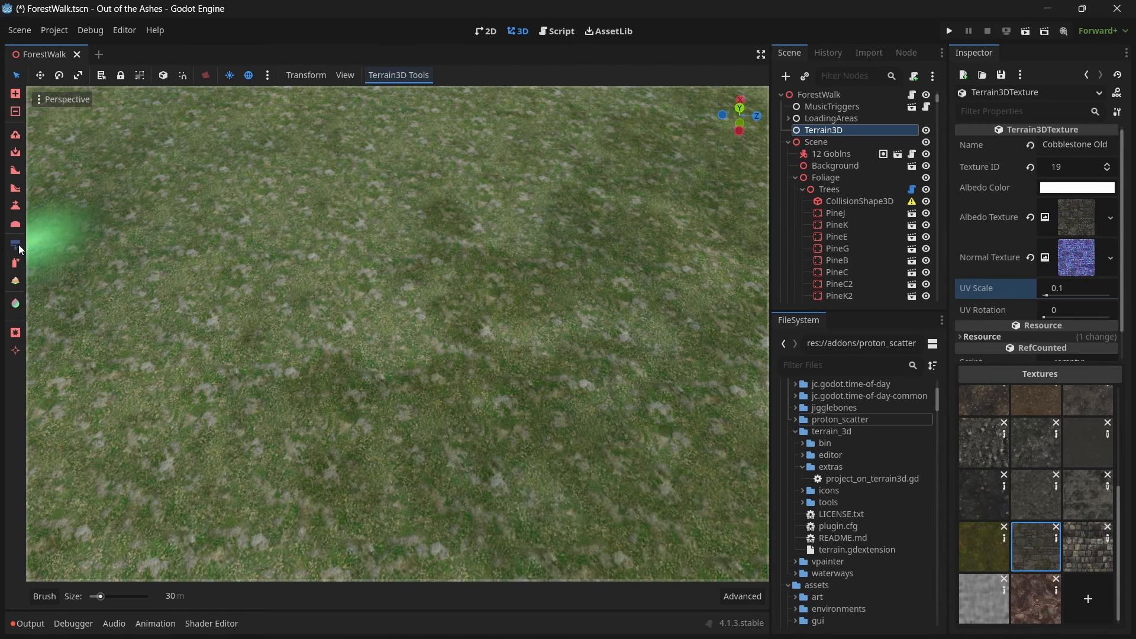
drag(374, 467, 381, 151)
right_drag(381, 151, 381, 172)
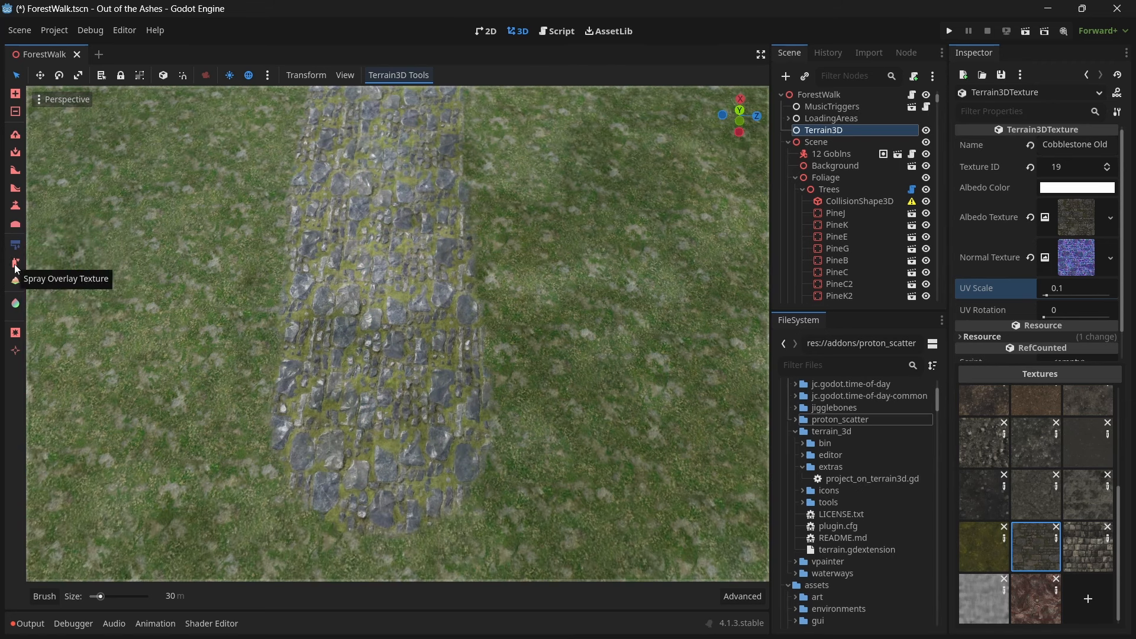
- Blend the cobblestone path's edges by spraying the first grass texture over them with Spray Overlay Texture at 25% opacity
click(15, 264)
scroll(1036, 503, up, 5)
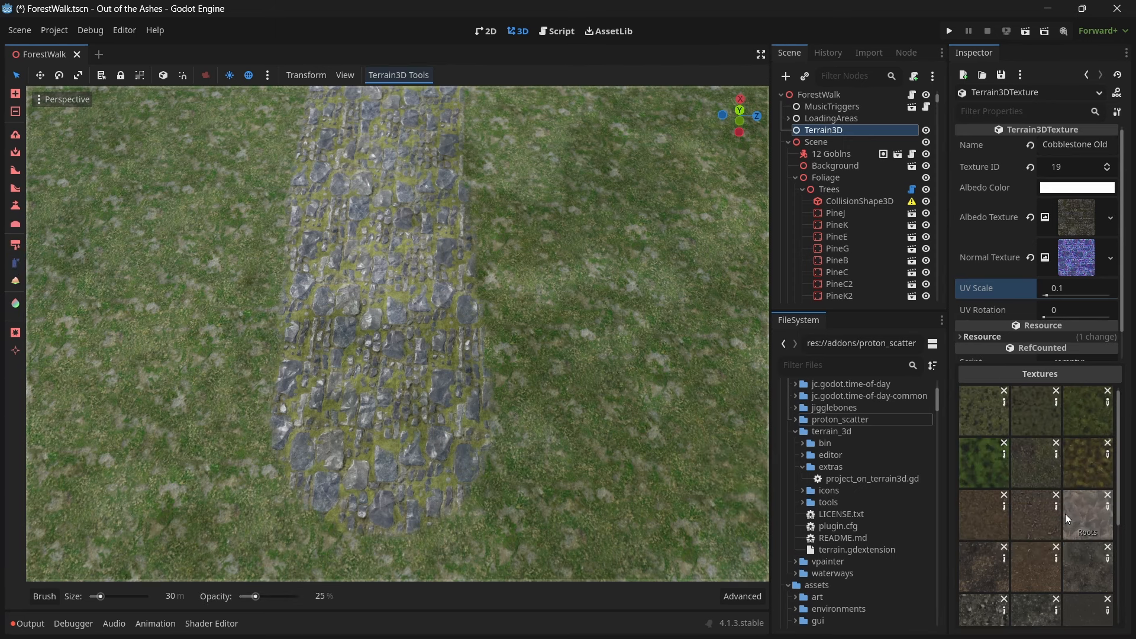
click(989, 416)
mouse_move(515, 355)
mouse_down()
mouse_move(327, 495)
mouse_move(279, 507)
mouse_move(187, 165)
mouse_up()
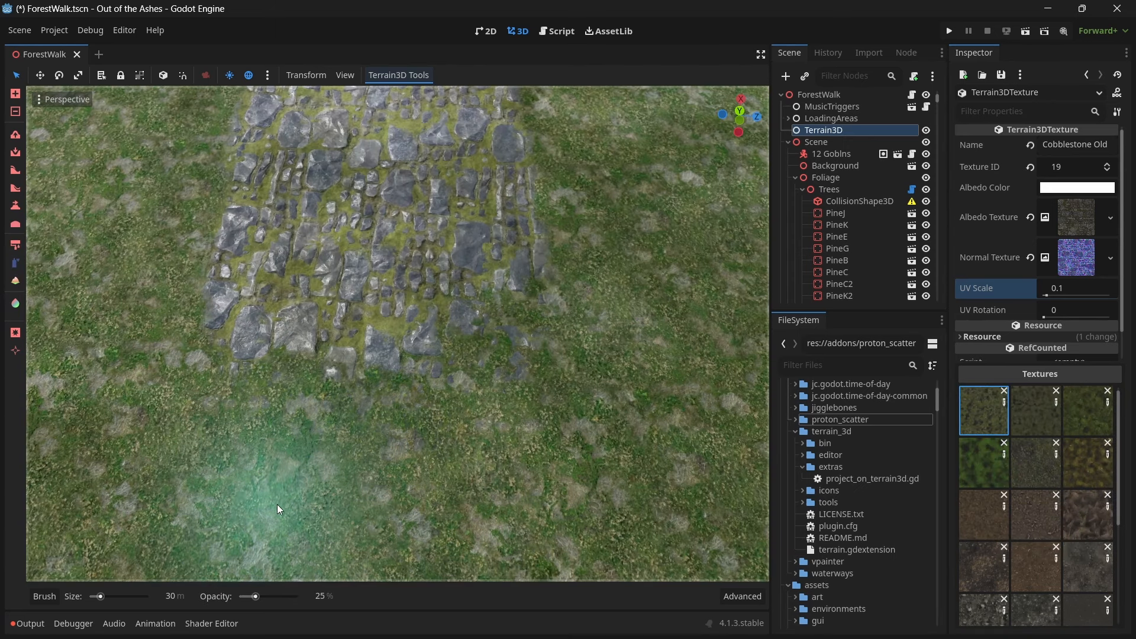
right_drag(267, 183, 267, 191)
drag(532, 166, 472, 269)
right_drag(471, 268, 530, 360)
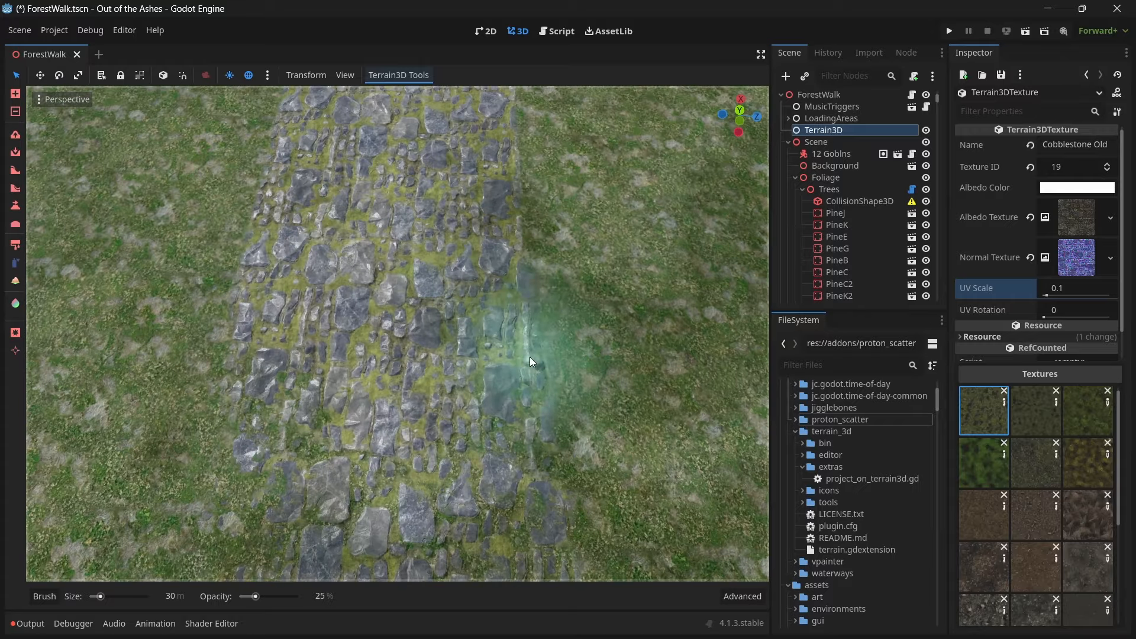
drag(530, 361, 480, 237)
drag(284, 198, 237, 349)
right_drag(236, 350, 237, 326)
drag(238, 290, 261, 216)
right_drag(533, 313, 533, 296)
mouse_move(548, 260)
mouse_down()
mouse_move(519, 162)
mouse_move(299, 170)
mouse_move(261, 295)
mouse_up()
drag(523, 186, 448, 329)
mouse_move(447, 328)
right_down()
mouse_move(447, 341)
mouse_move(448, 314)
right_up()
drag(330, 266, 301, 328)
right_drag(299, 328, 299, 340)
- Spray Cobblestone Old back along the path and its edges to bring out scattered stones
scroll(1057, 449, down, 6)
click(1035, 543)
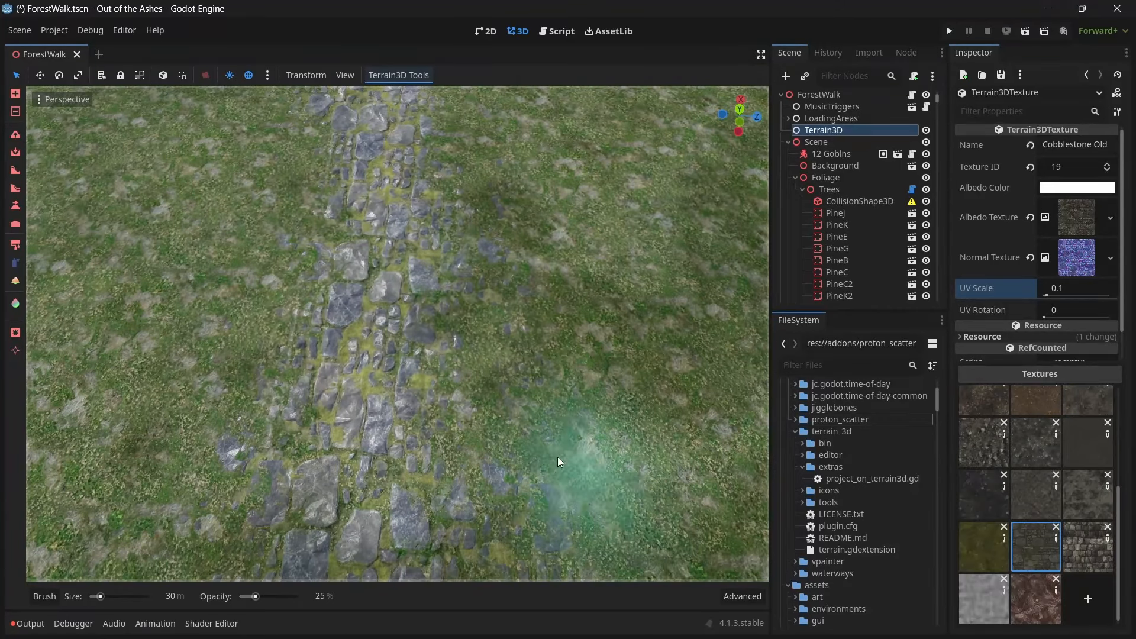
drag(558, 462, 433, 148)
right_drag(433, 148, 433, 171)
mouse_move(402, 249)
mouse_down()
mouse_move(355, 302)
mouse_move(357, 500)
mouse_up()
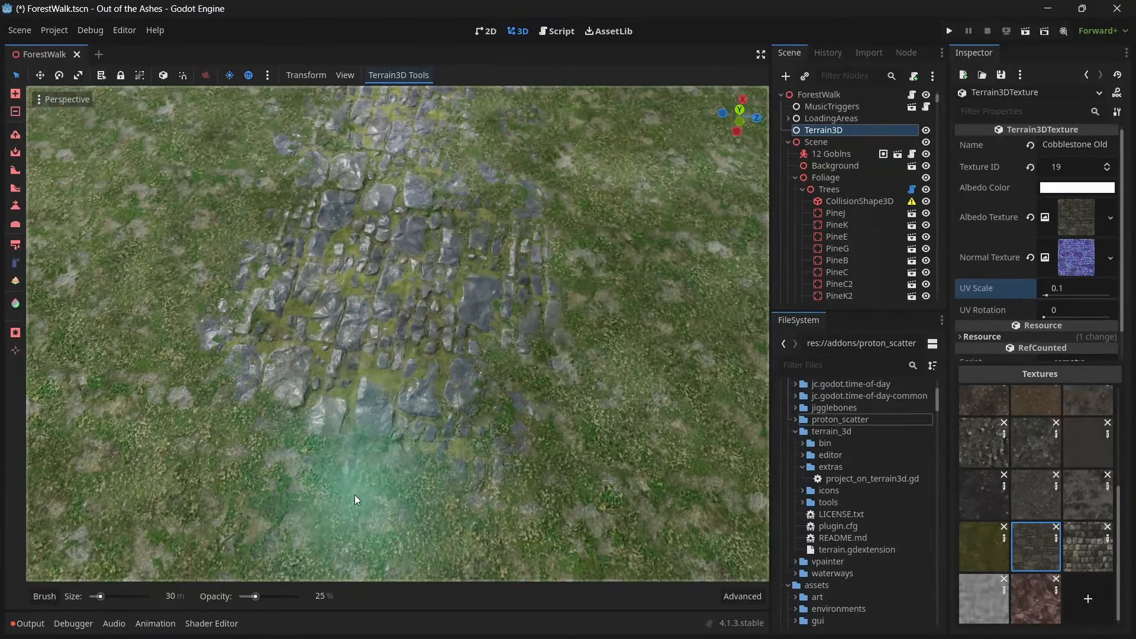
right_drag(356, 500, 356, 491)
drag(356, 491, 304, 397)
- Spray the first grass texture again along the side of the path to soften the stones
scroll(1065, 551, up, 6)
click(983, 412)
right_drag(639, 284, 639, 293)
drag(627, 249, 583, 184)
mouse_move(583, 184)
right_down()
mouse_move(583, 169)
mouse_move(583, 186)
right_up()
drag(570, 318, 552, 226)
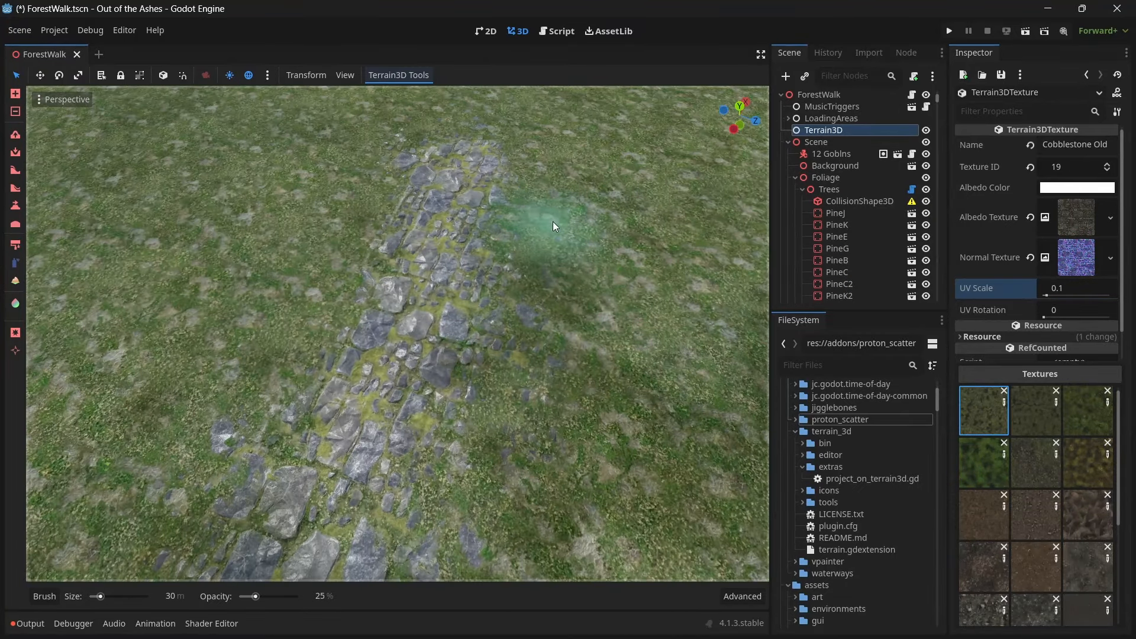
right_drag(553, 226, 552, 240)
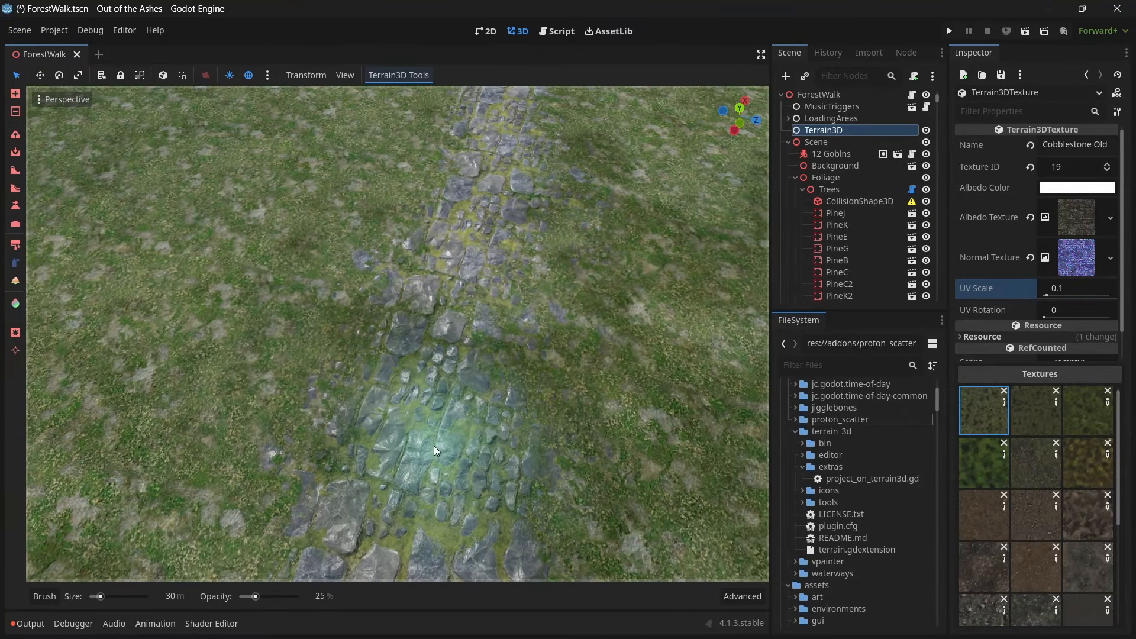
- Spray more Cobblestone Old over the middle of the path and its left edge
scroll(1030, 547, down, 5)
click(1030, 548)
drag(426, 355, 271, 374)
right_drag(378, 384, 379, 358)
- Touch up both sides of the cobblestone path with the first grass texture
scroll(1061, 444, up, 5)
click(984, 414)
mouse_move(543, 383)
right_down()
mouse_move(544, 429)
mouse_move(535, 409)
right_up()
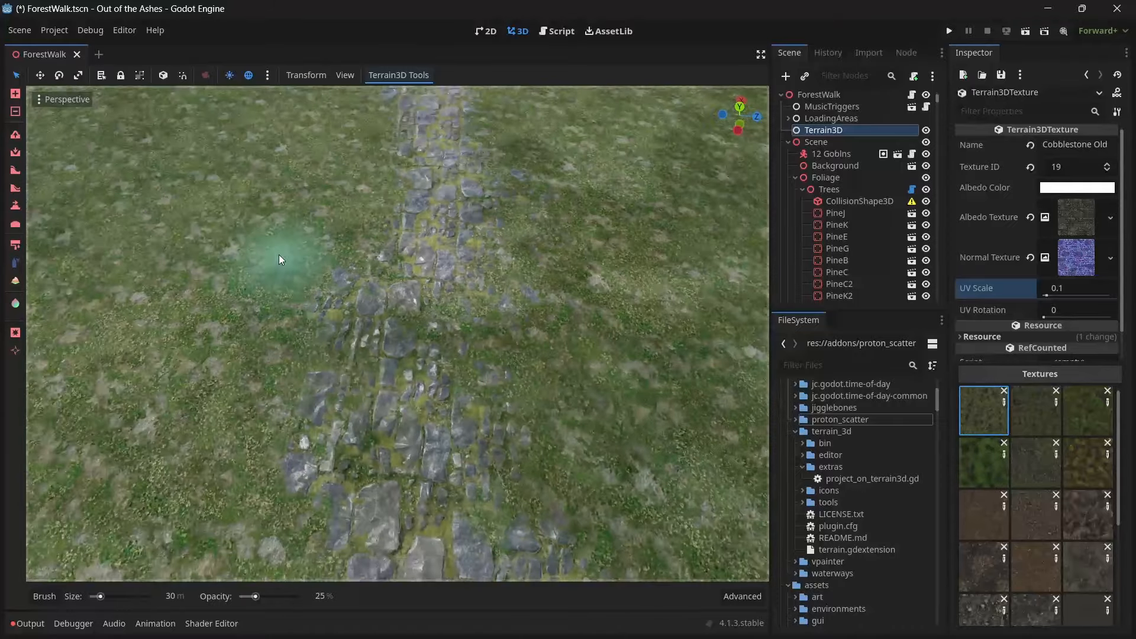
right_drag(236, 286, 234, 303)
mouse_move(614, 296)
right_down()
mouse_move(613, 272)
mouse_move(619, 284)
right_up()
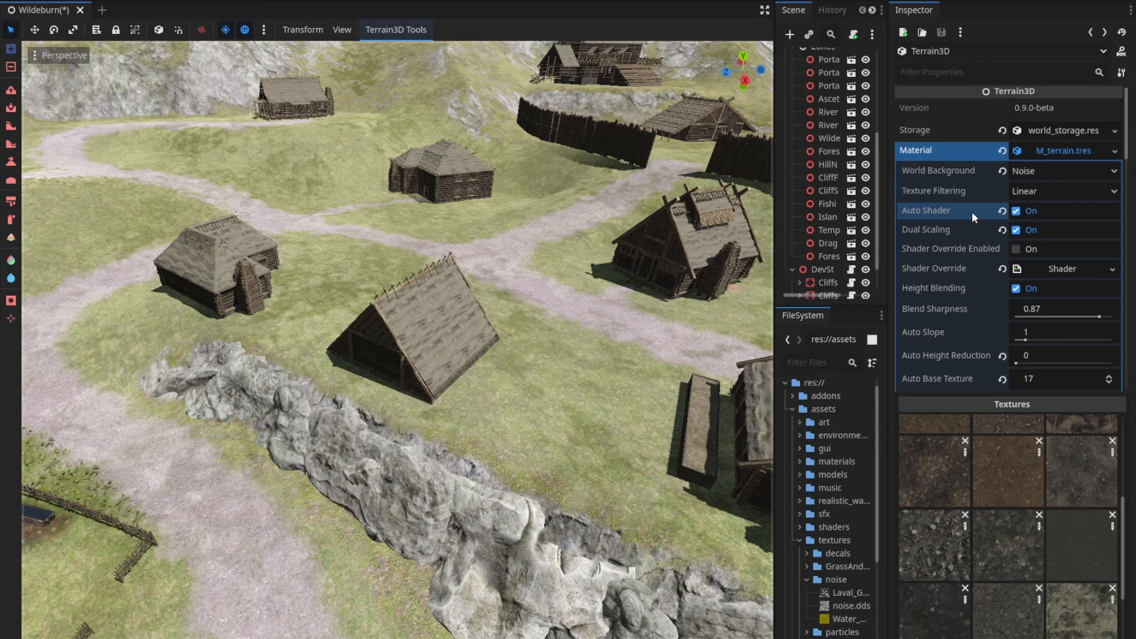
- Examine the terrain material's autoshader base and overlay texture settings and the matching entries in the texture list
scroll(972, 211, down, 3)
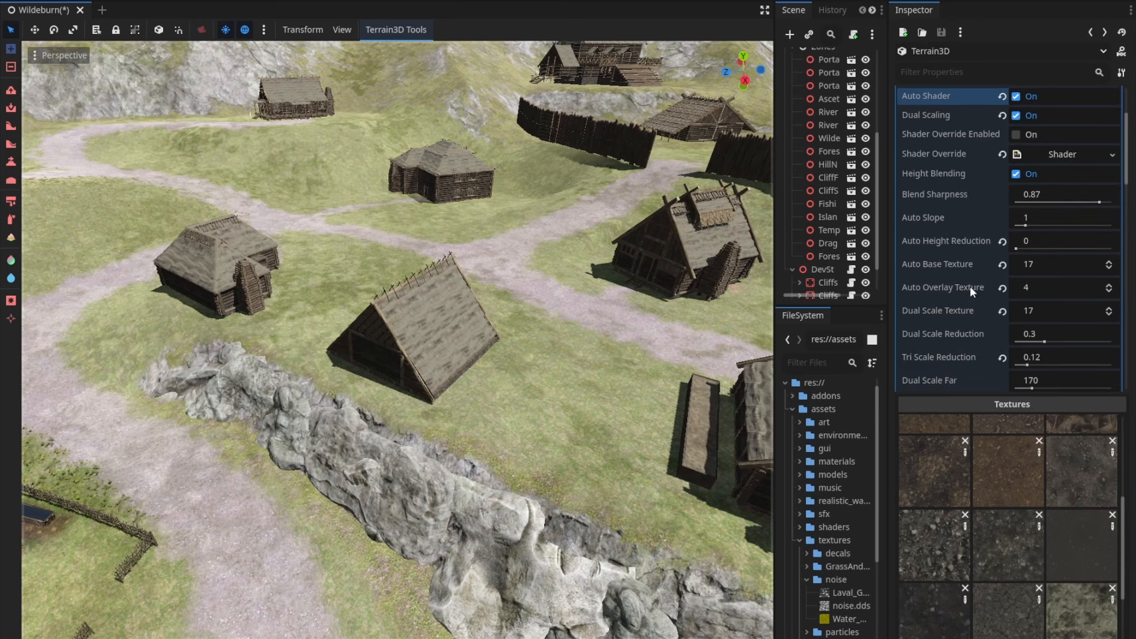
scroll(1047, 545, down, 5)
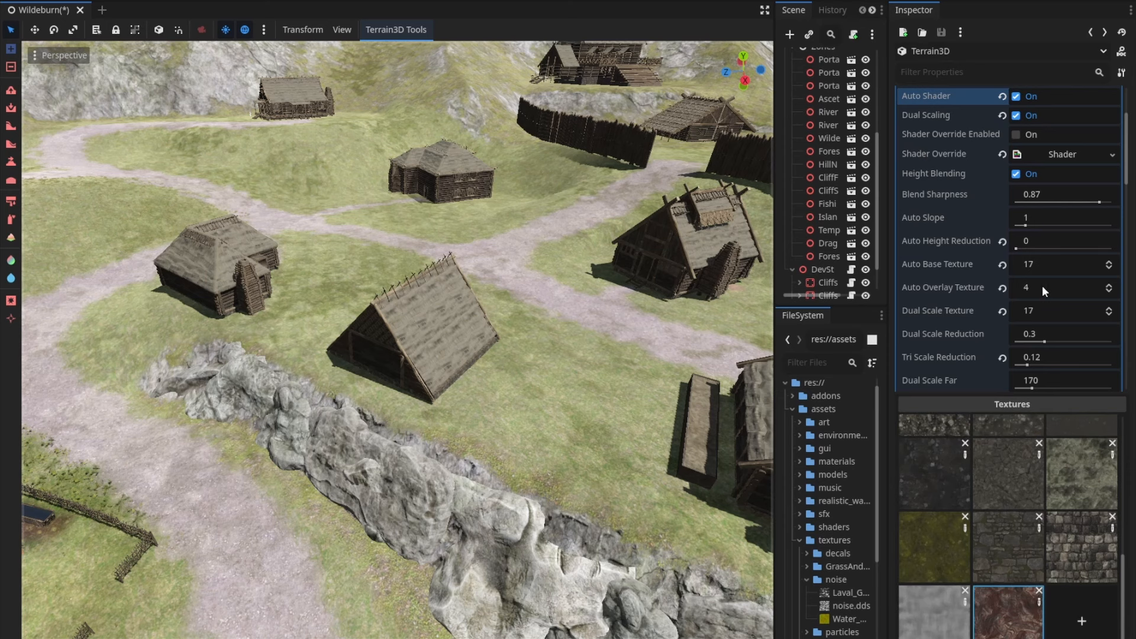
scroll(1030, 554, up, 5)
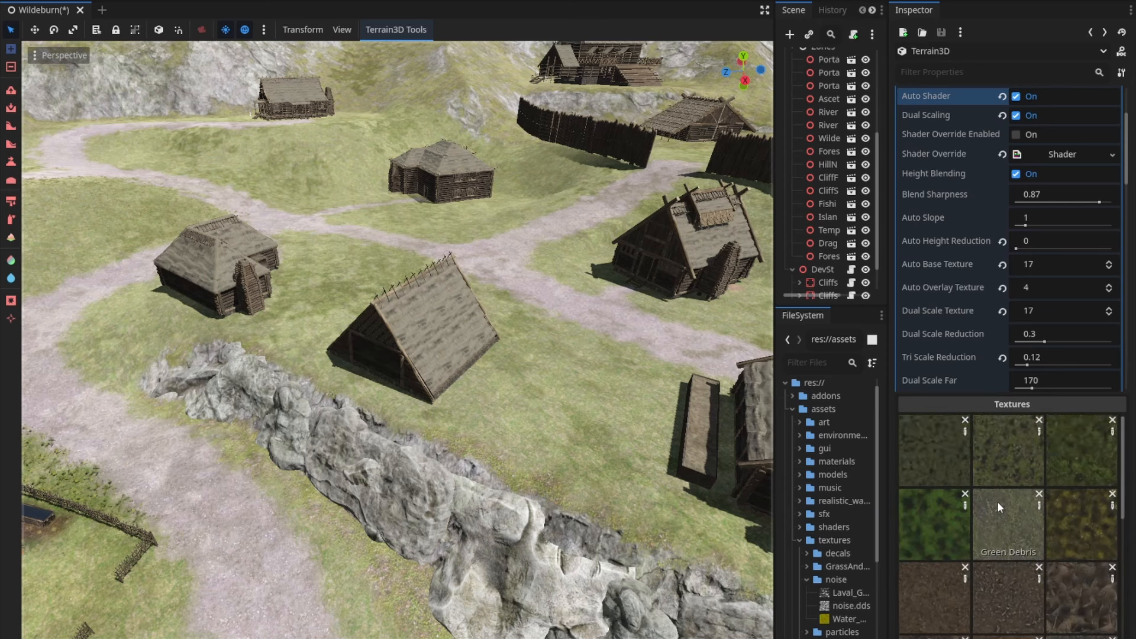
- Turn on the Autoshader debug view in the terrain material's settings
scroll(960, 258, down, 5)
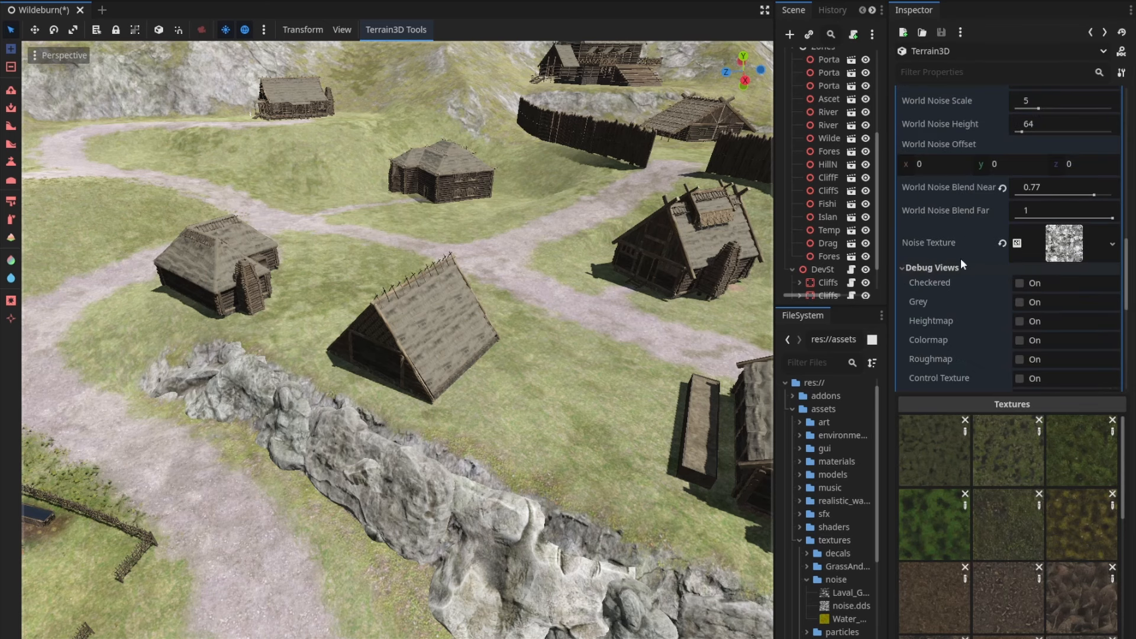
scroll(959, 269, down, 2)
scroll(959, 269, down, 3)
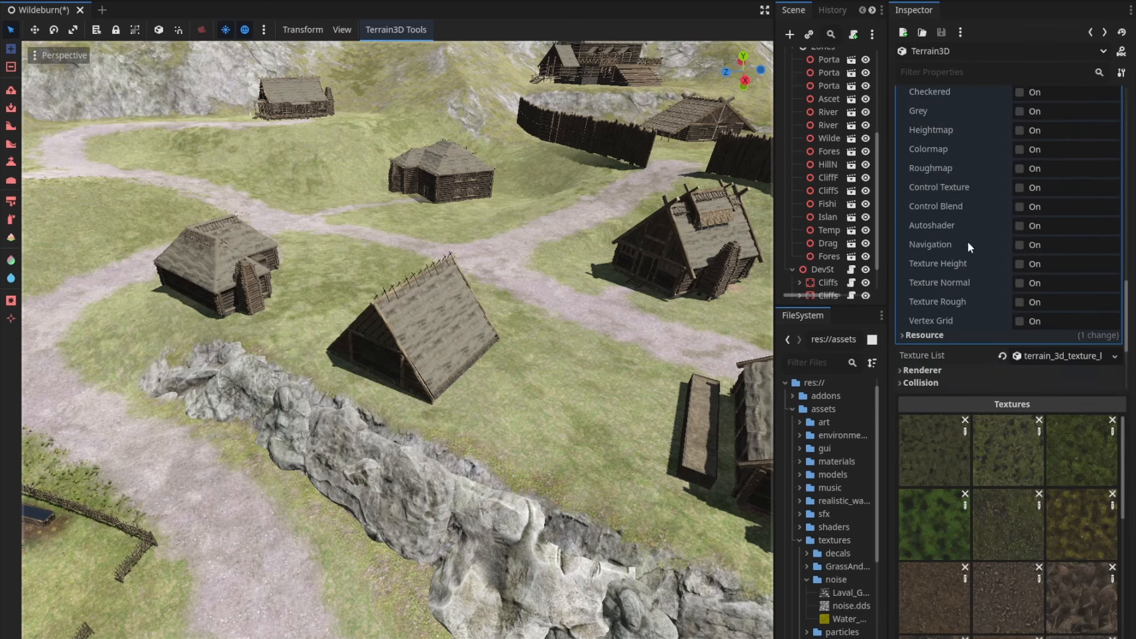
click(1022, 227)
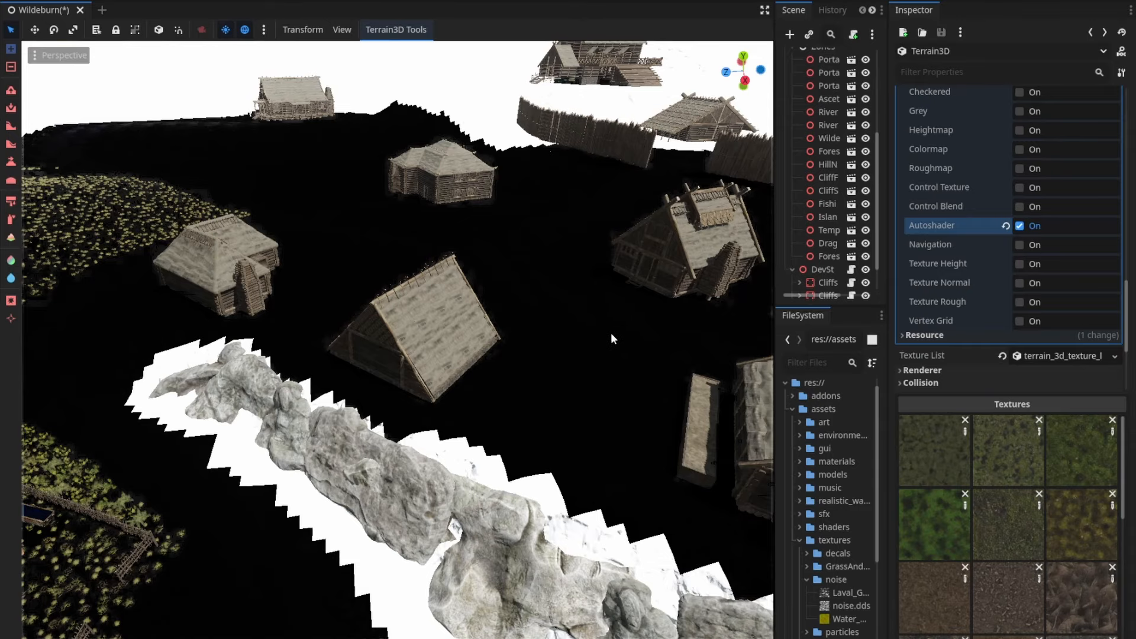
- Examine the autoshaded and manually painted areas around the cliff, village and mountains in the debug view, and switch that view off
shift+middle_drag(611, 333, 611, 178)
scroll(979, 267, up, 1)
middle_drag(559, 392, 646, 381)
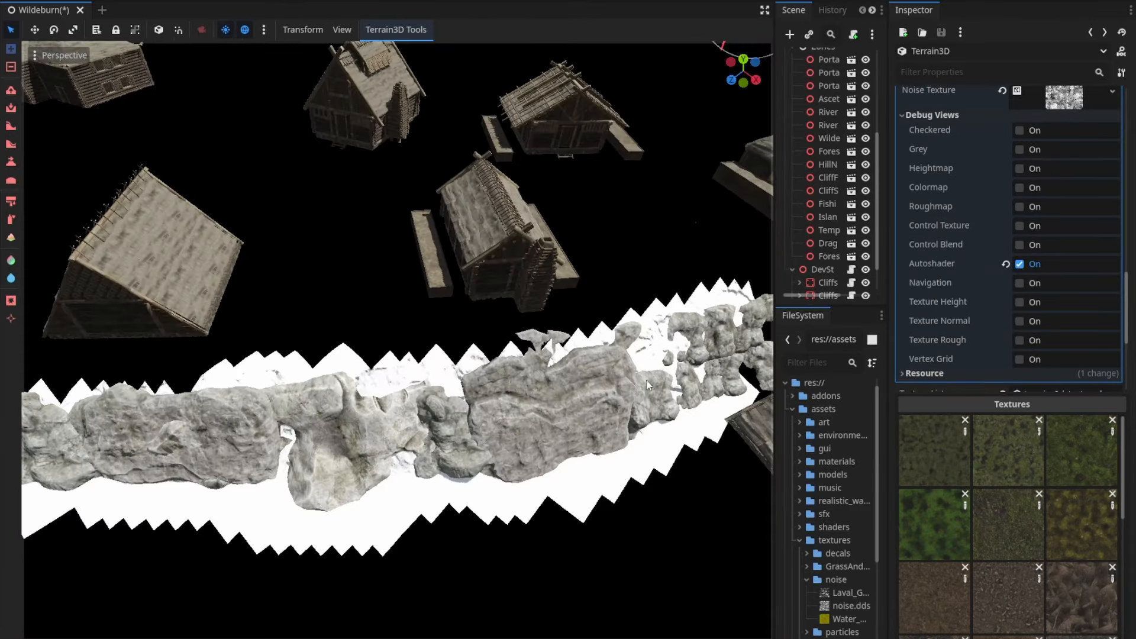
middle_drag(710, 342, 571, 349)
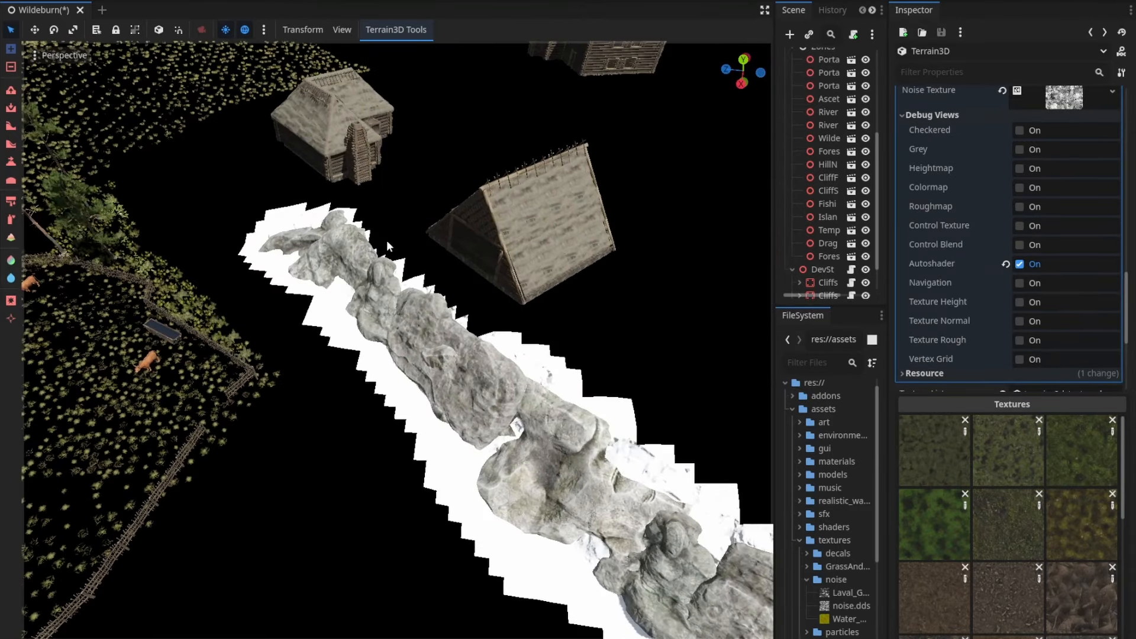
middle_drag(490, 221, 463, 190)
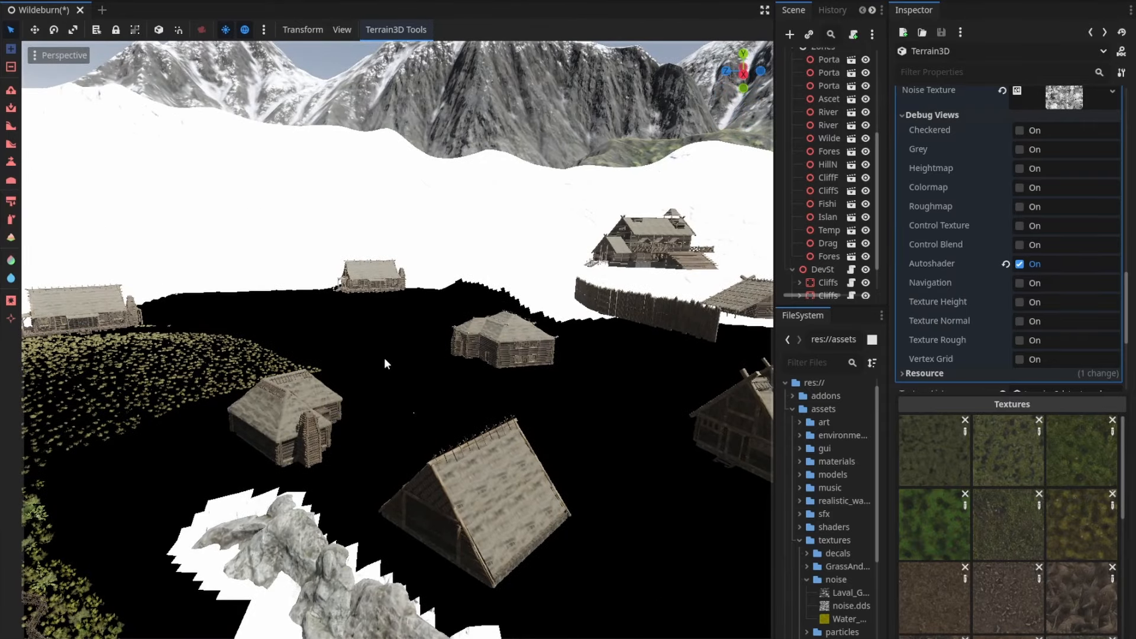
middle_drag(413, 412, 268, 471)
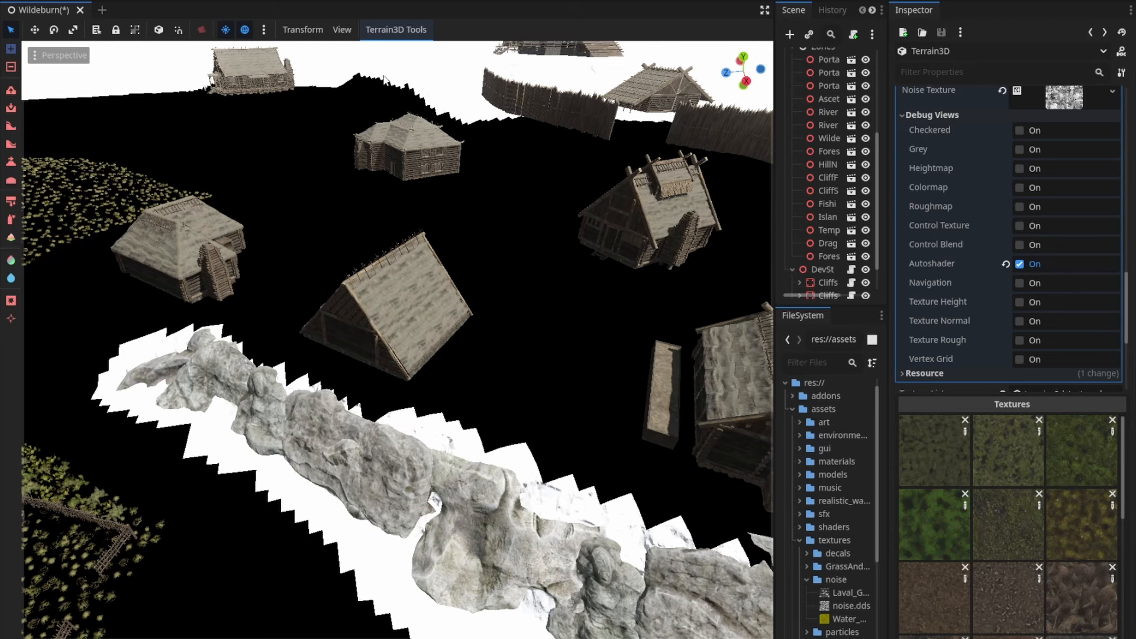
click(1025, 265)
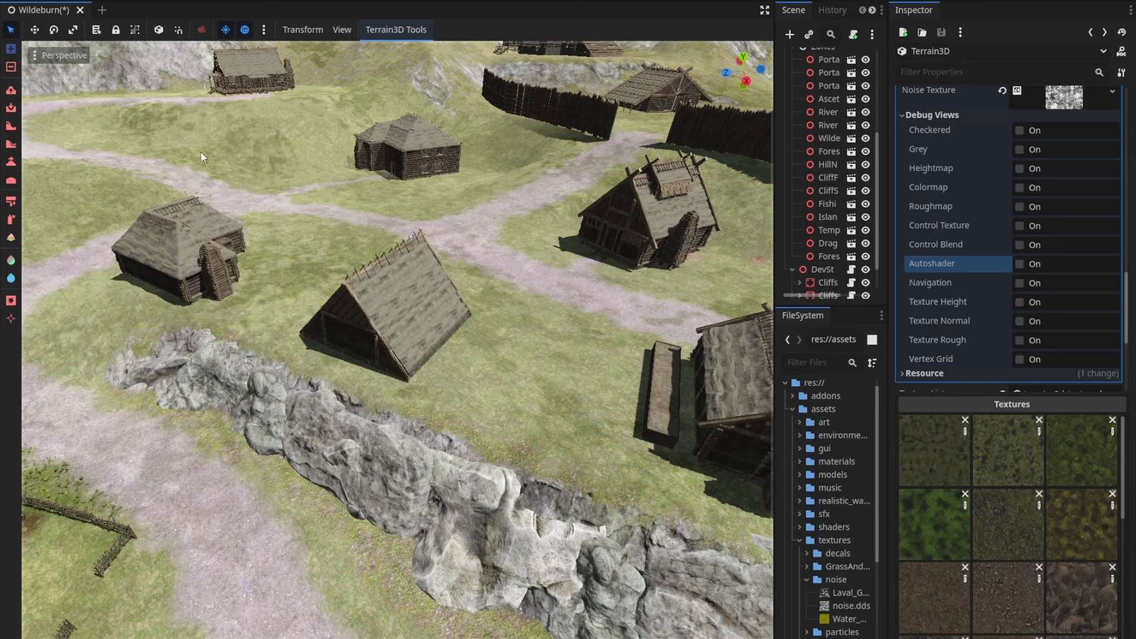
- Hide the village's zone node in the scene so the bare terrain beneath the buildings can be inspected
scroll(118, 296, up, 3)
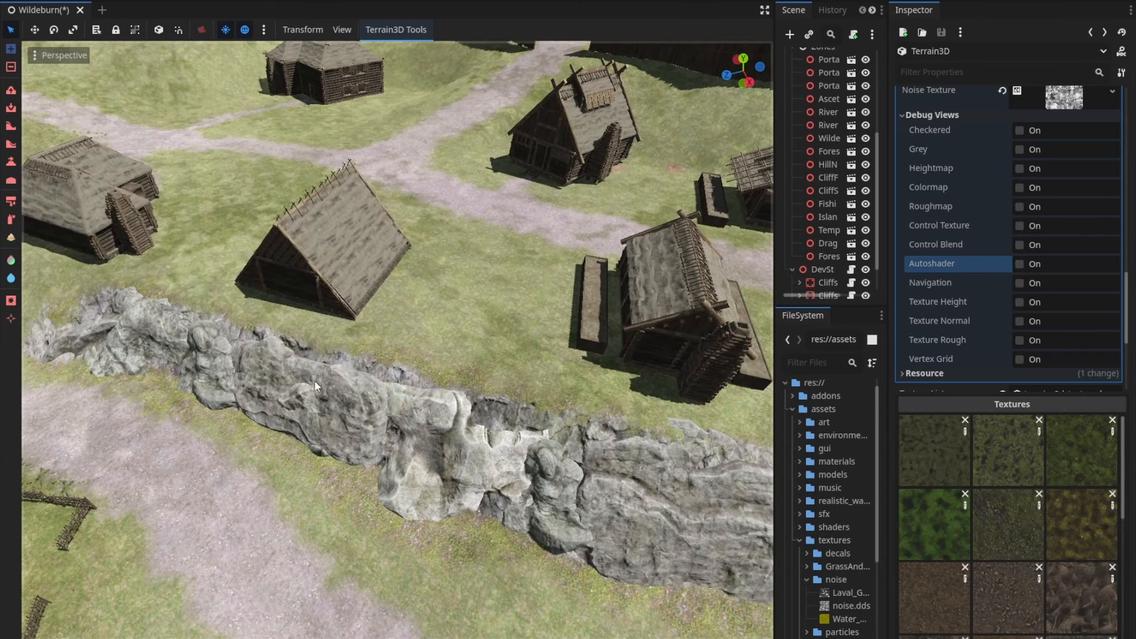
right_drag(315, 387, 369, 144)
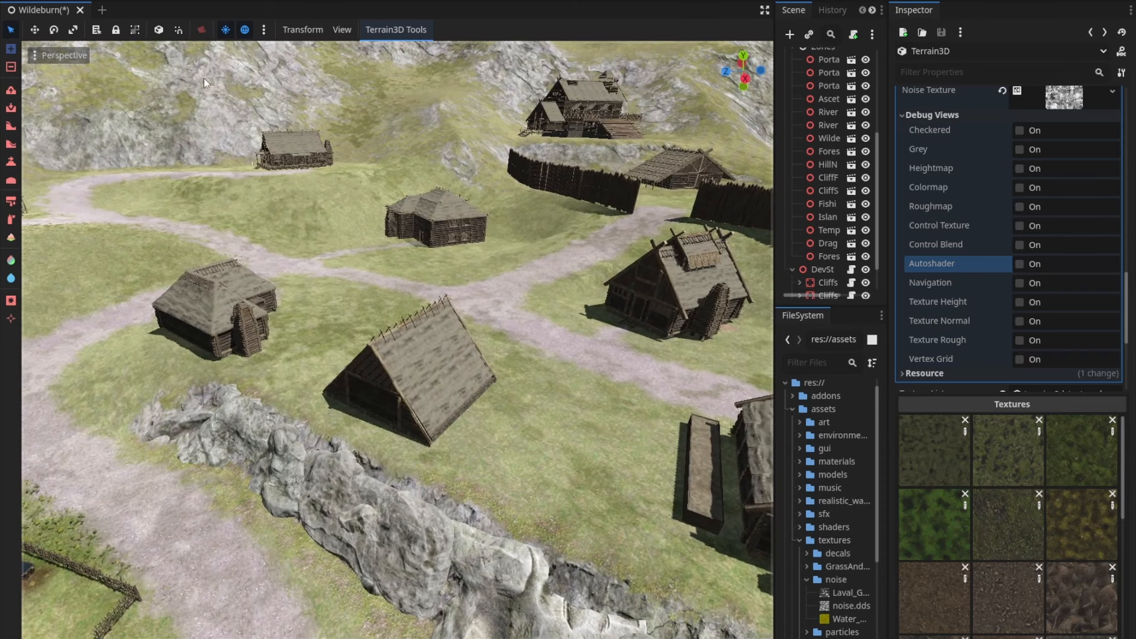
click(866, 140)
right_drag(589, 324, 754, 349)
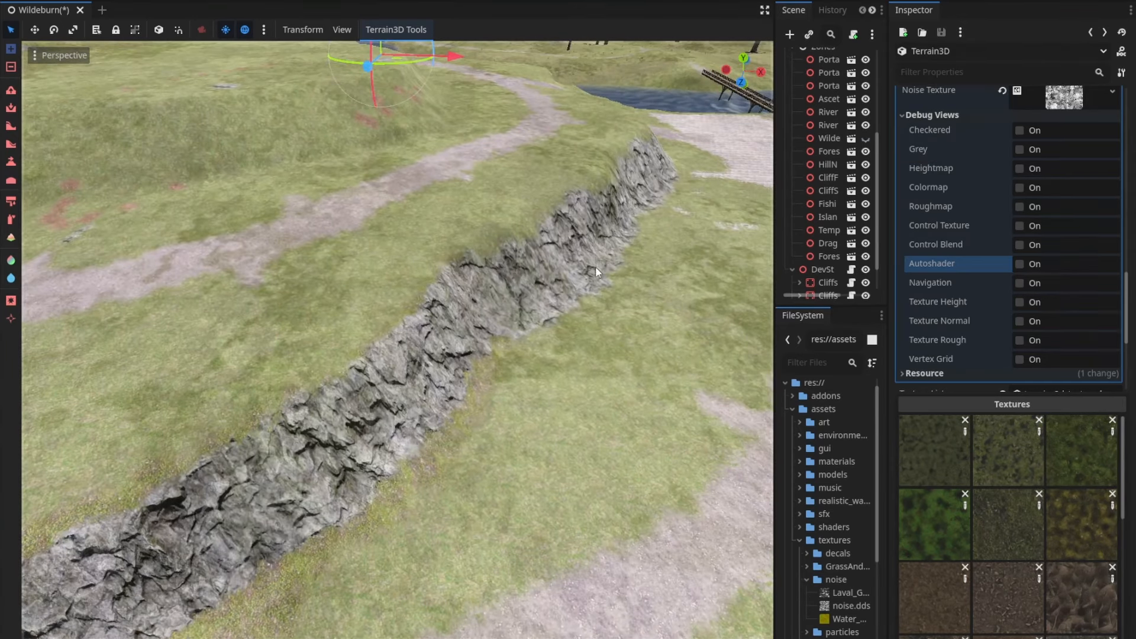
- Inspect how textures blend along the cliff, path and mountain slope, briefly checking the Autoshader debug view
right_drag(298, 433, 210, 452)
key(w)
right_drag(341, 430, 344, 454)
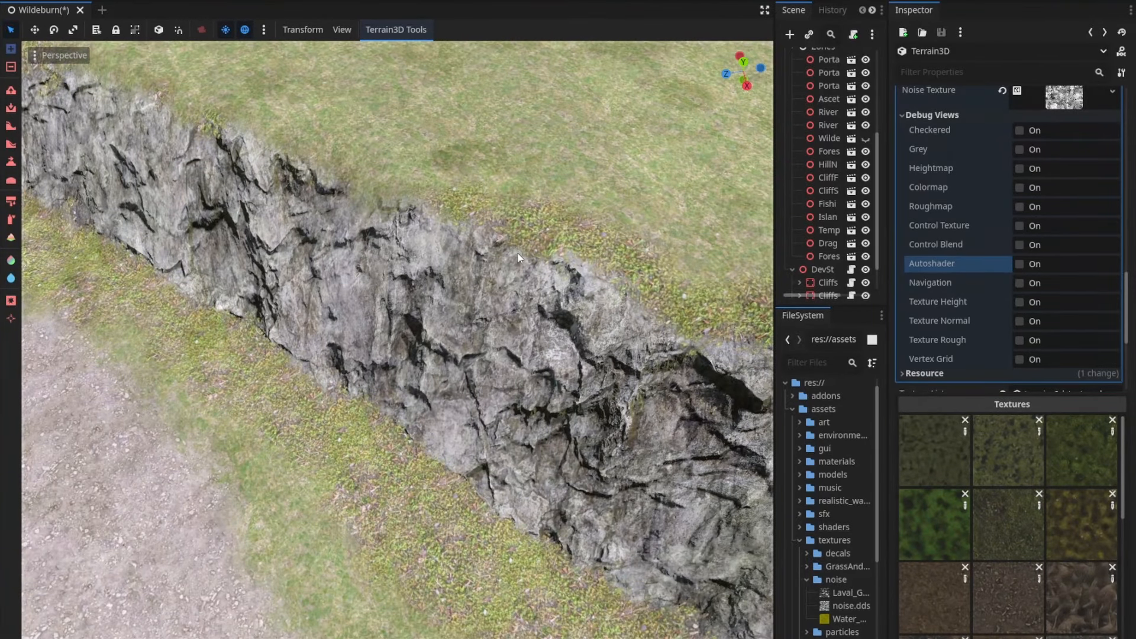
right_drag(518, 239, 538, 244)
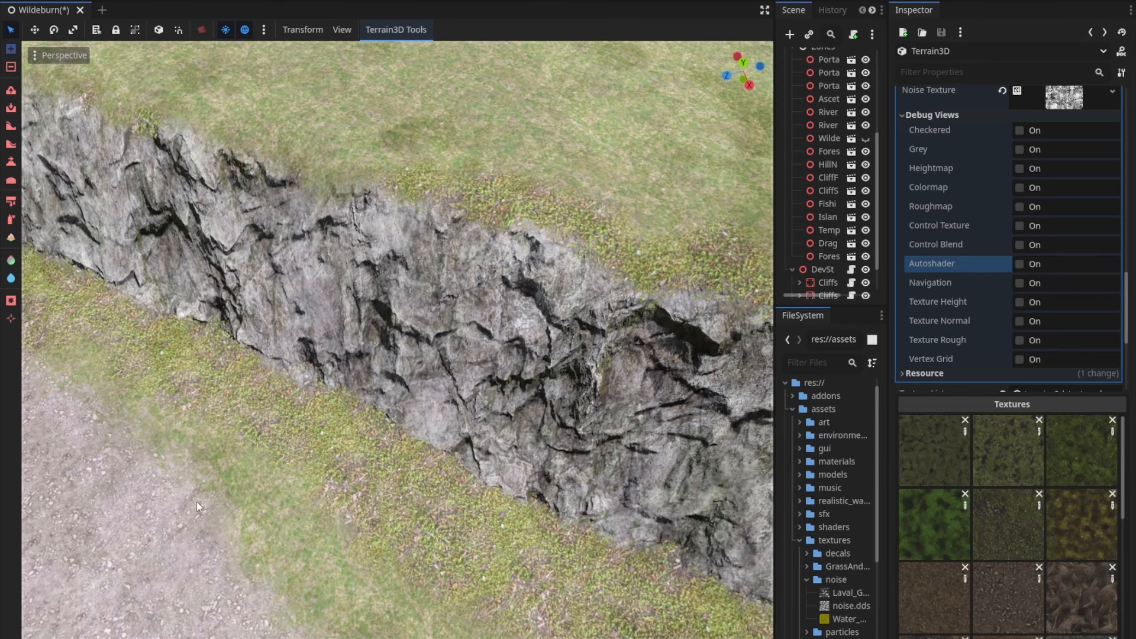
key(a)
right_drag(370, 413, 372, 398)
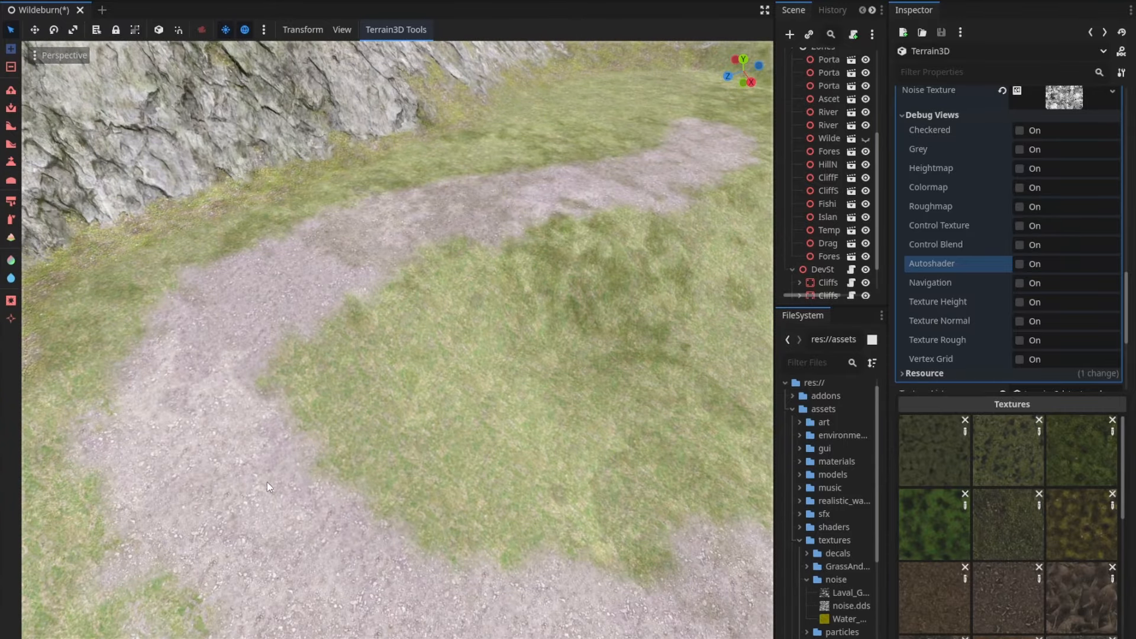
right_drag(510, 226, 405, 210)
key(w)
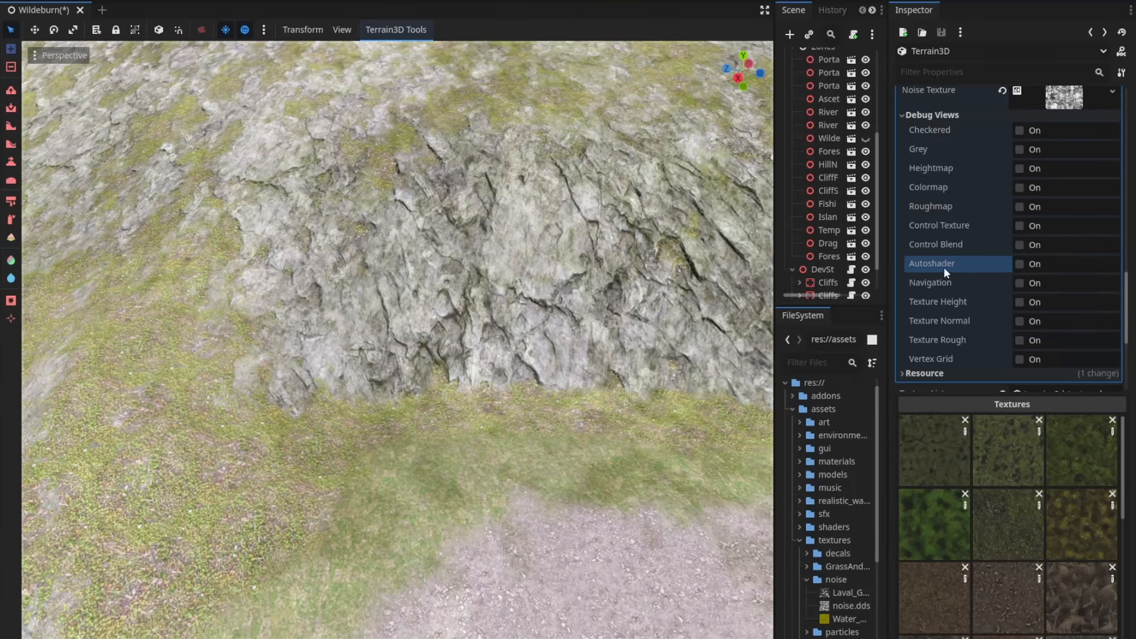
click(1020, 264)
click(1019, 264)
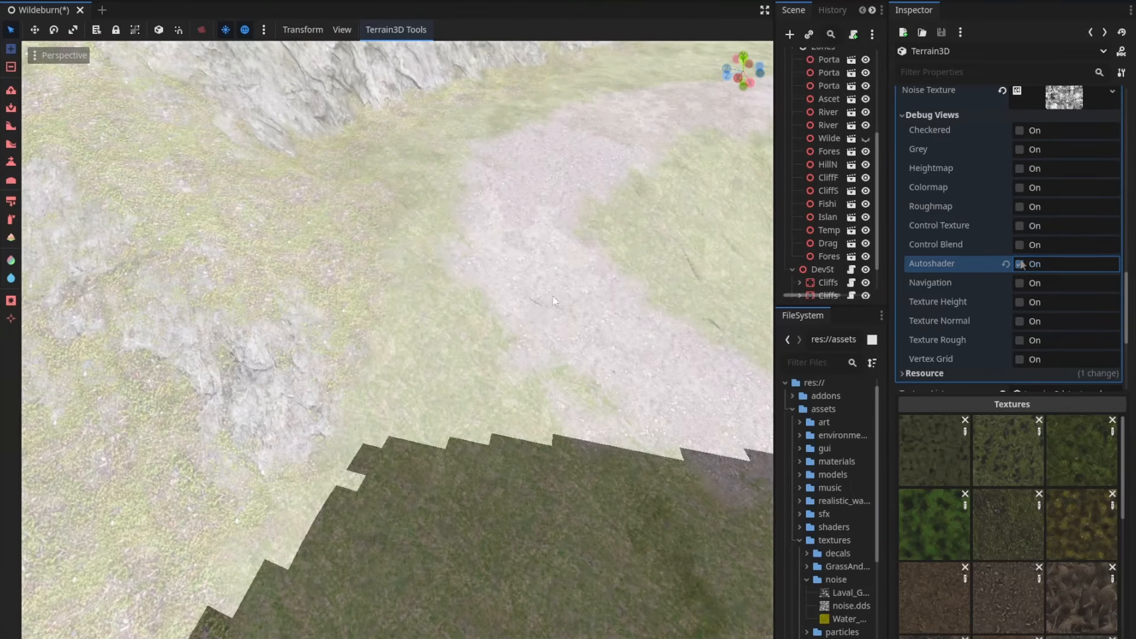
- Paint the autoshader over the manually textured grass and path on the slope, using a 17 m brush with Enable on
click(10, 239)
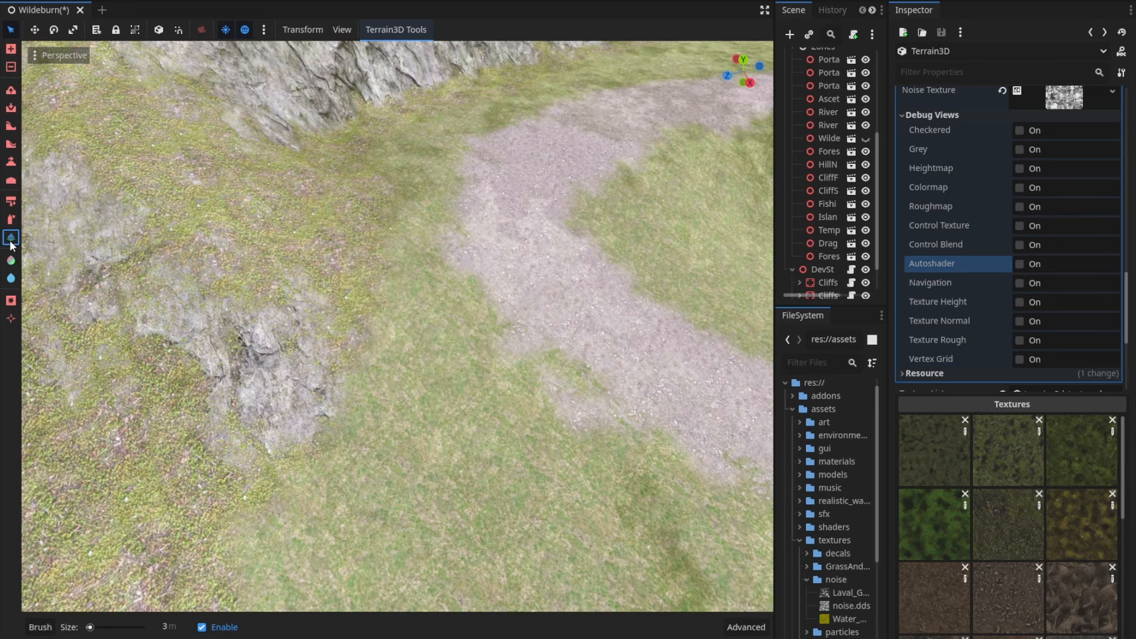
scroll(107, 625, up, 1)
mouse_move(311, 414)
mouse_down()
mouse_move(693, 69)
mouse_move(665, 161)
mouse_move(701, 164)
mouse_up()
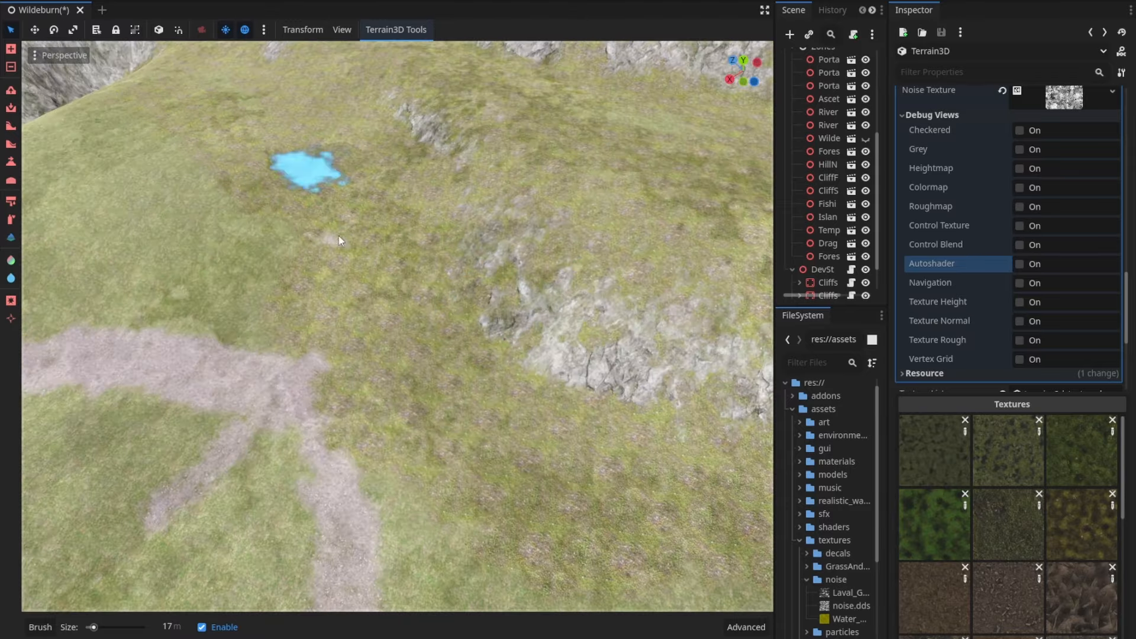
- Fill the leftover unshaded patches on the hillside with the autoshader while its debug view is on, and turn that view off
click(1036, 264)
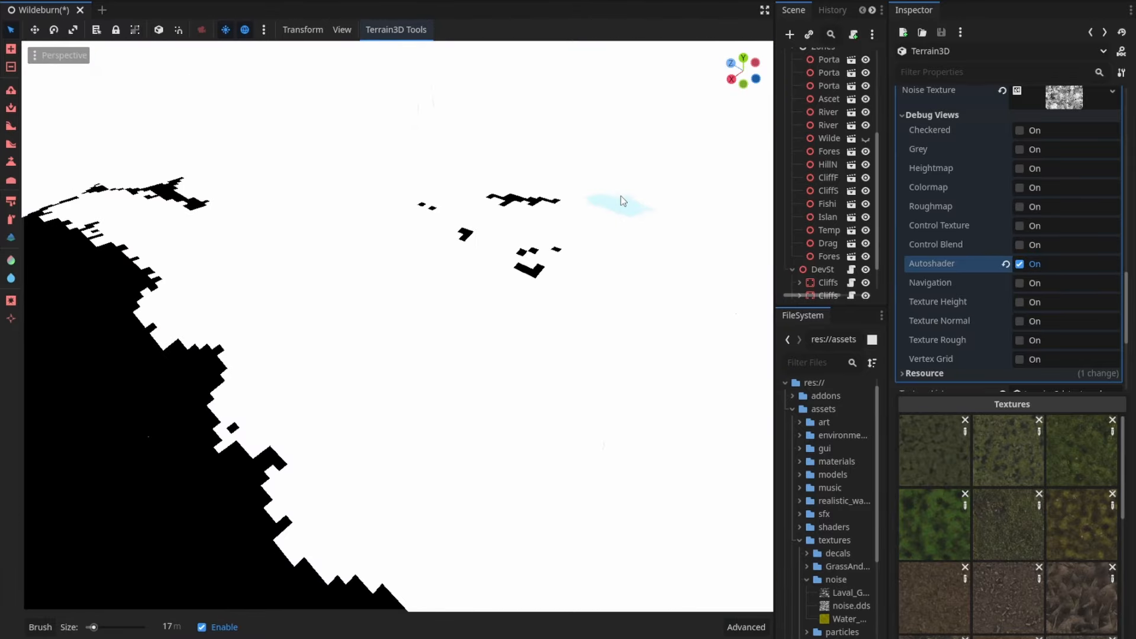
drag(307, 259, 99, 190)
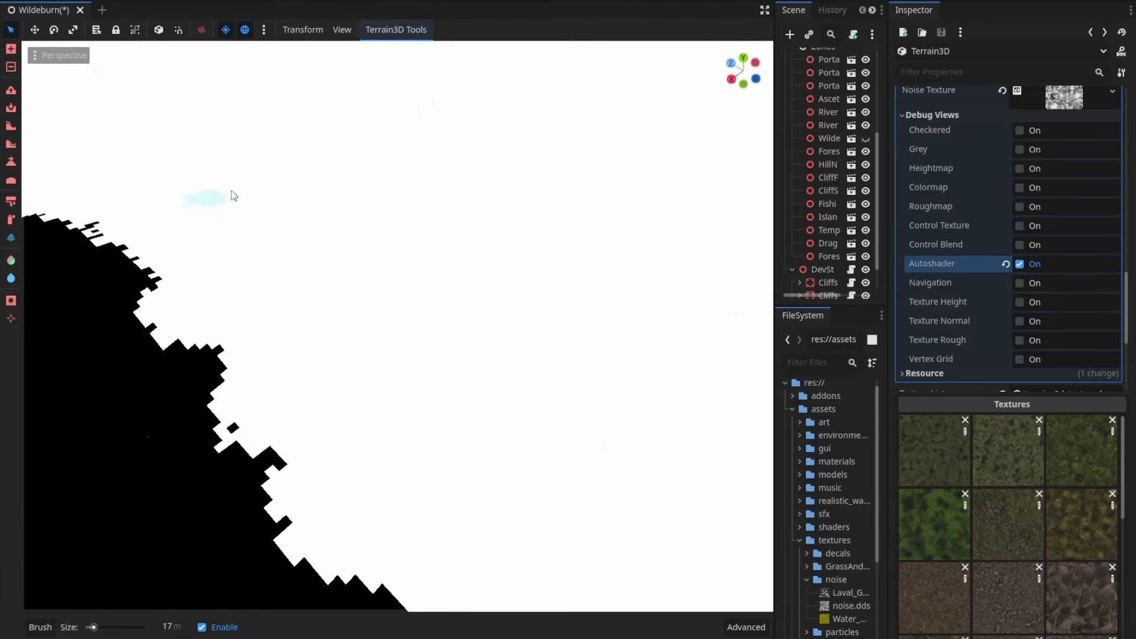
click(1028, 264)
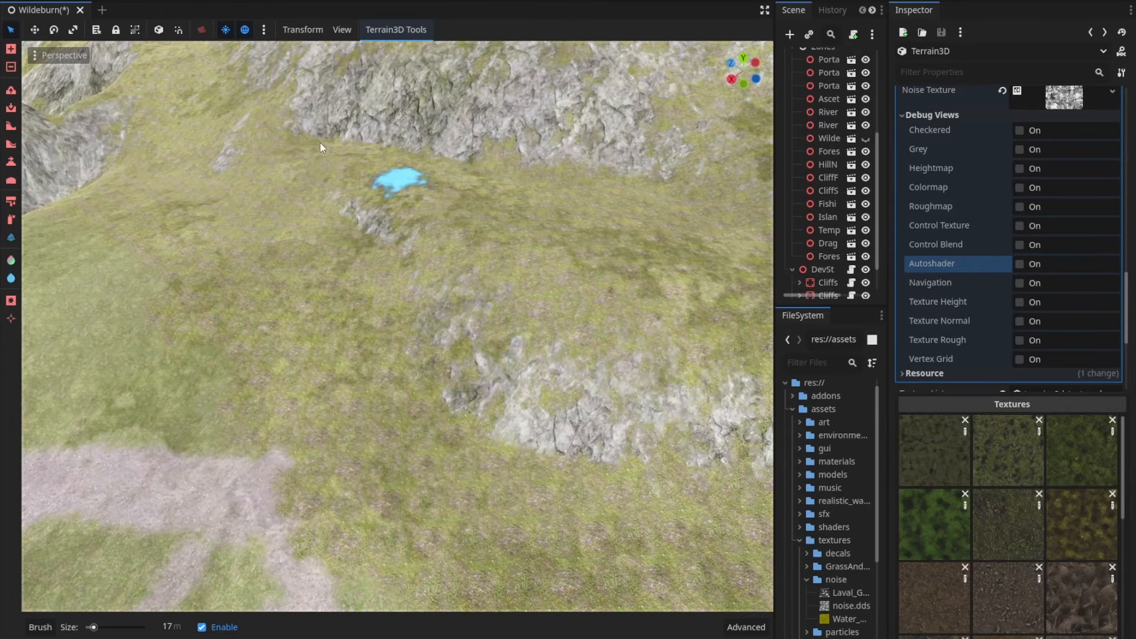
- Remove the autoshader from the hillside around the path with Enable off, enlarging the brush to 85 m
right_drag(298, 344, 239, 373)
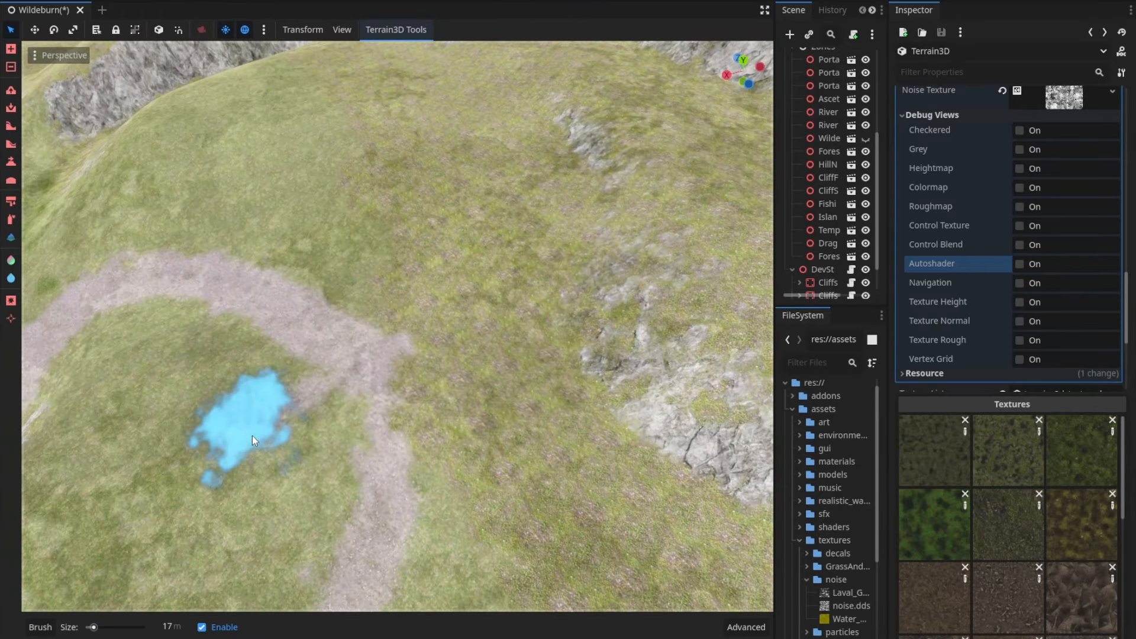
right_drag(360, 453, 208, 572)
click(222, 629)
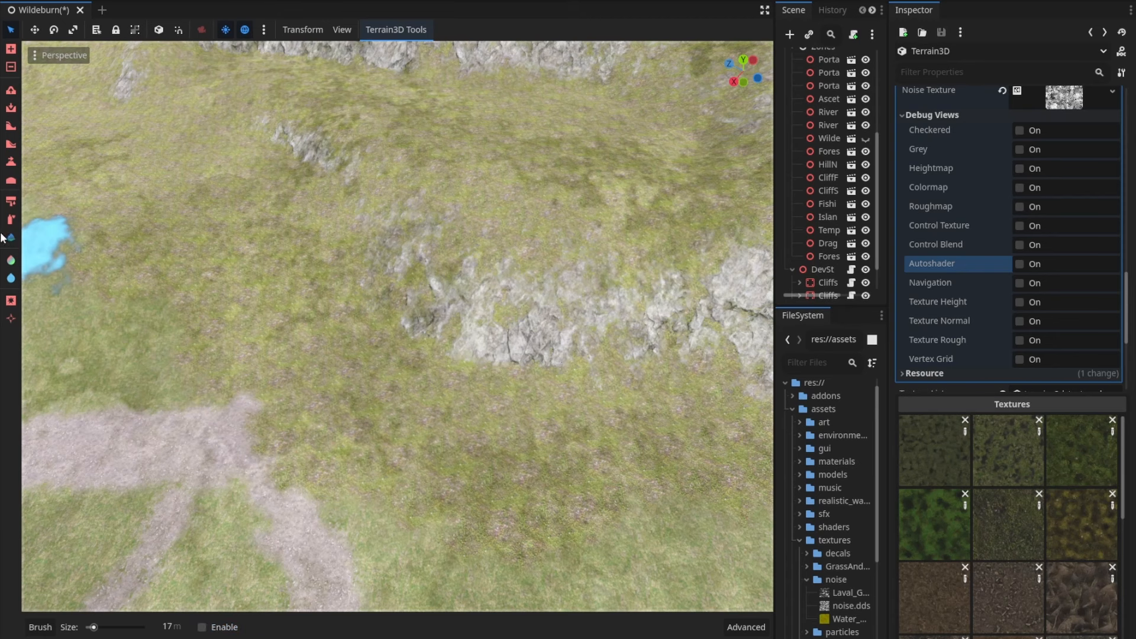
mouse_move(426, 296)
mouse_down()
mouse_move(527, 148)
mouse_move(360, 360)
mouse_move(207, 330)
mouse_move(343, 283)
mouse_move(314, 264)
mouse_up()
click(111, 628)
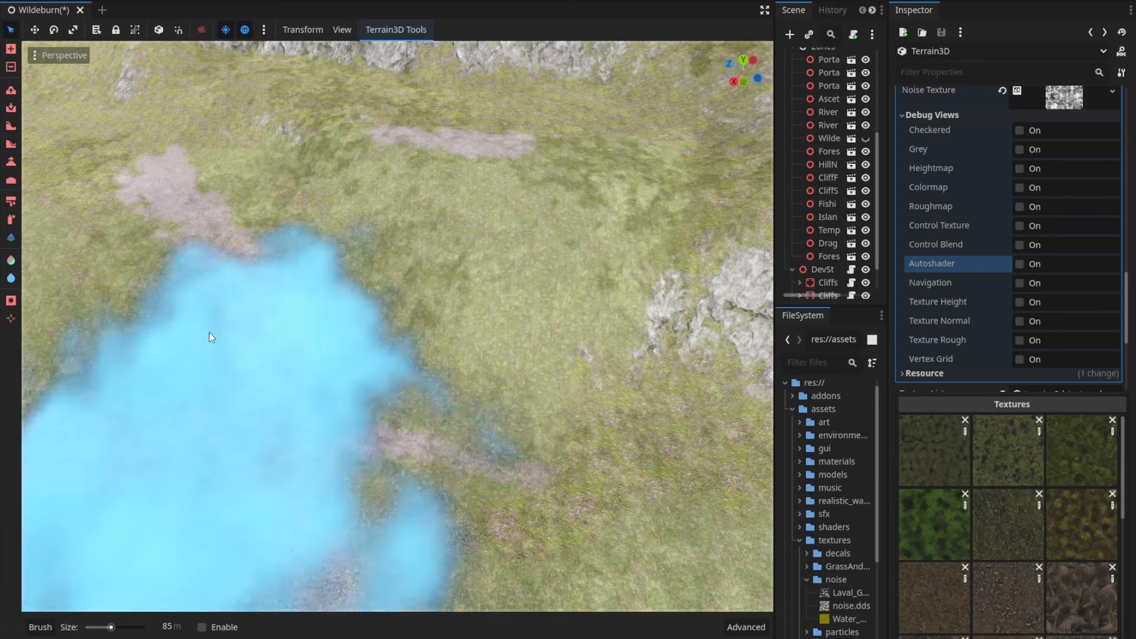
right_drag(219, 193, 365, 185)
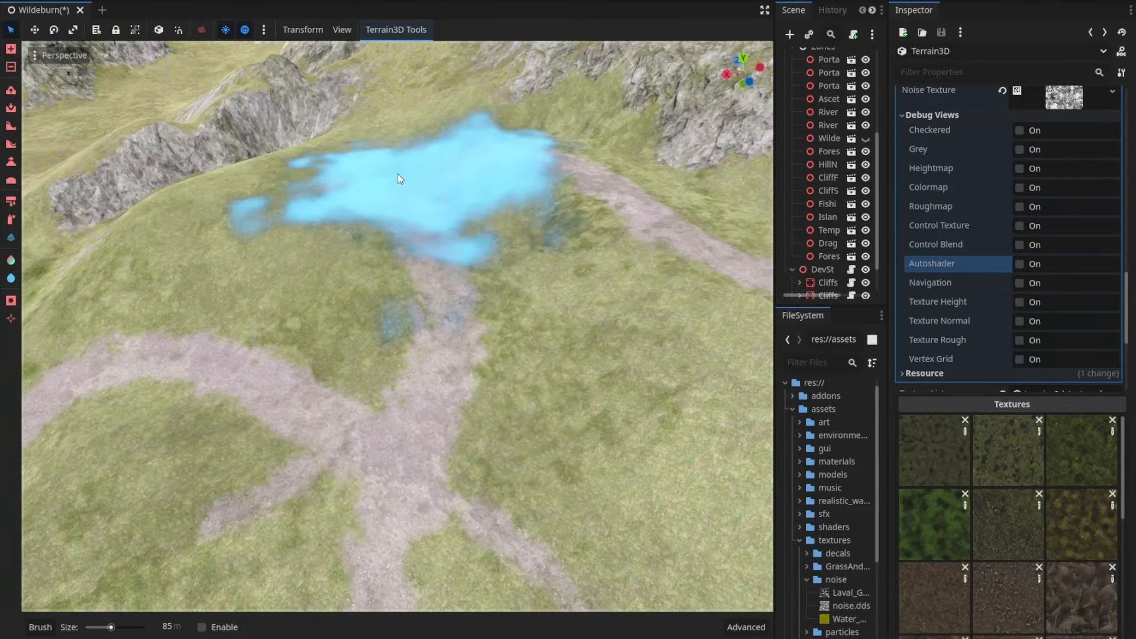
mouse_move(331, 255)
right_down()
mouse_move(414, 308)
mouse_move(339, 245)
right_up()
right_drag(577, 292, 662, 266)
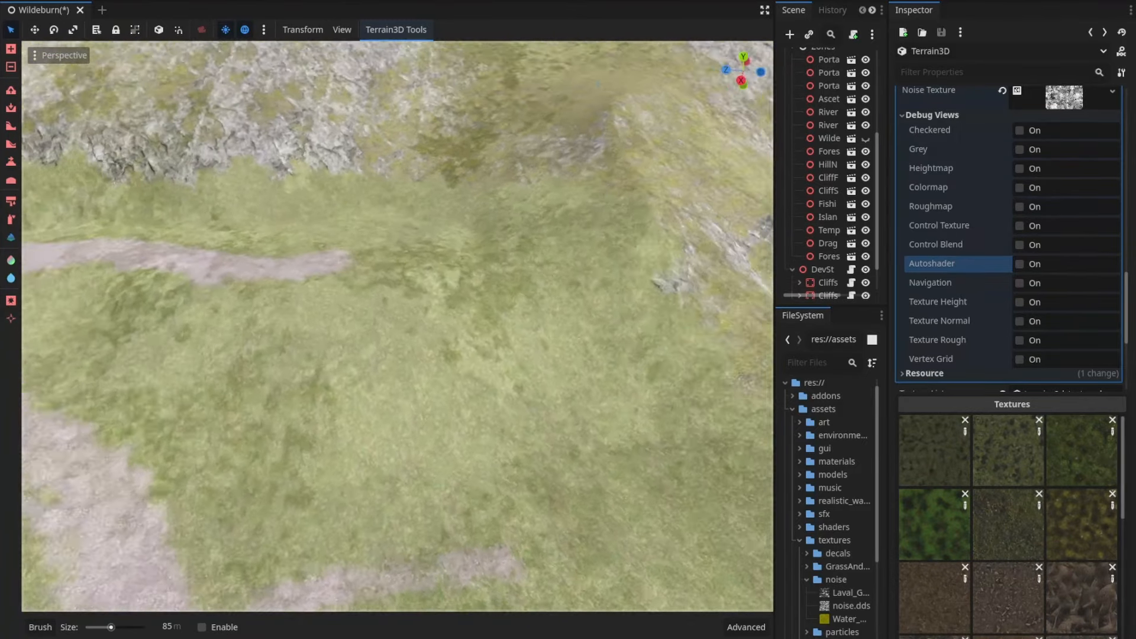
mouse_move(473, 301)
right_down()
mouse_move(388, 322)
mouse_move(196, 278)
right_up()
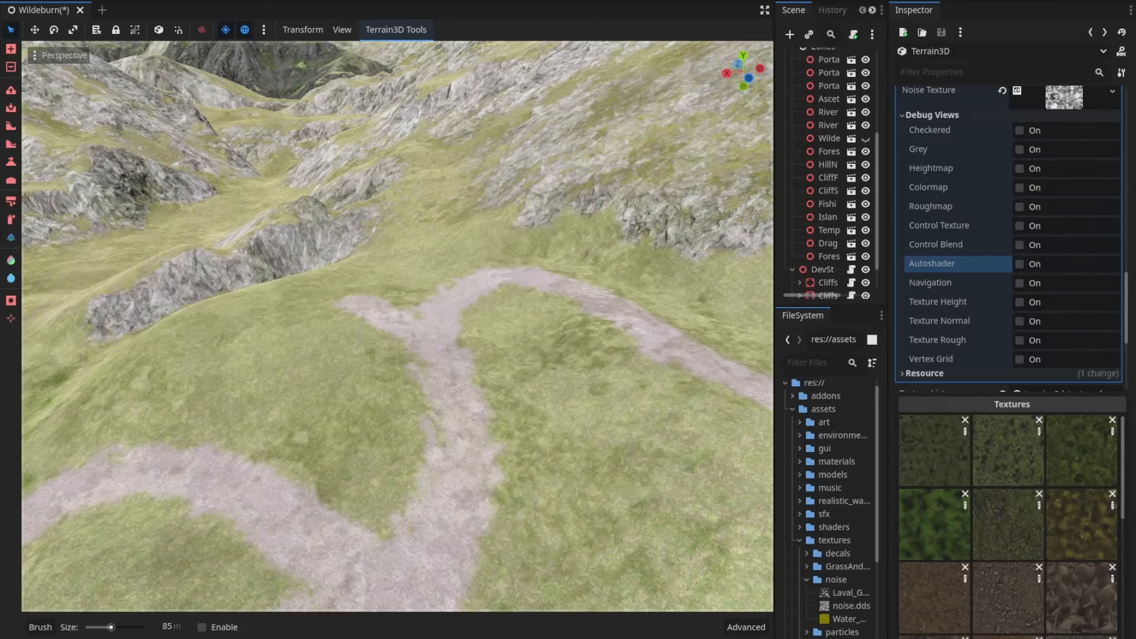
- Paint the first grass texture over the rocky slopes beside the path with a 46 m brush, checking coverage in the Autoshader debug view
mouse_move(379, 266)
right_down()
mouse_move(355, 278)
mouse_move(379, 266)
right_up()
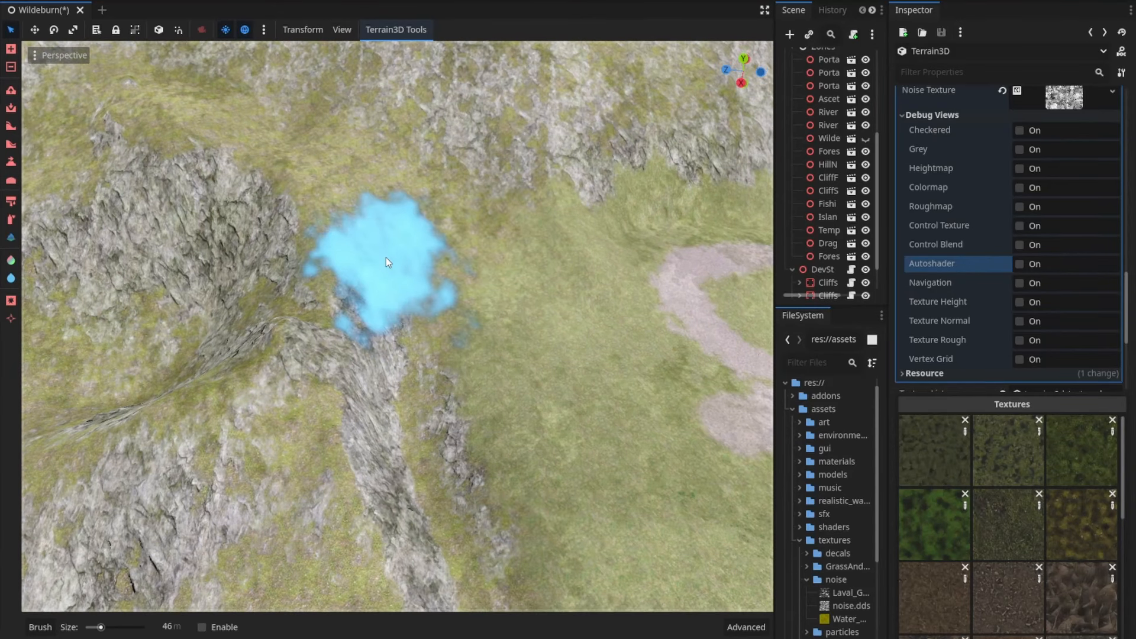
click(11, 201)
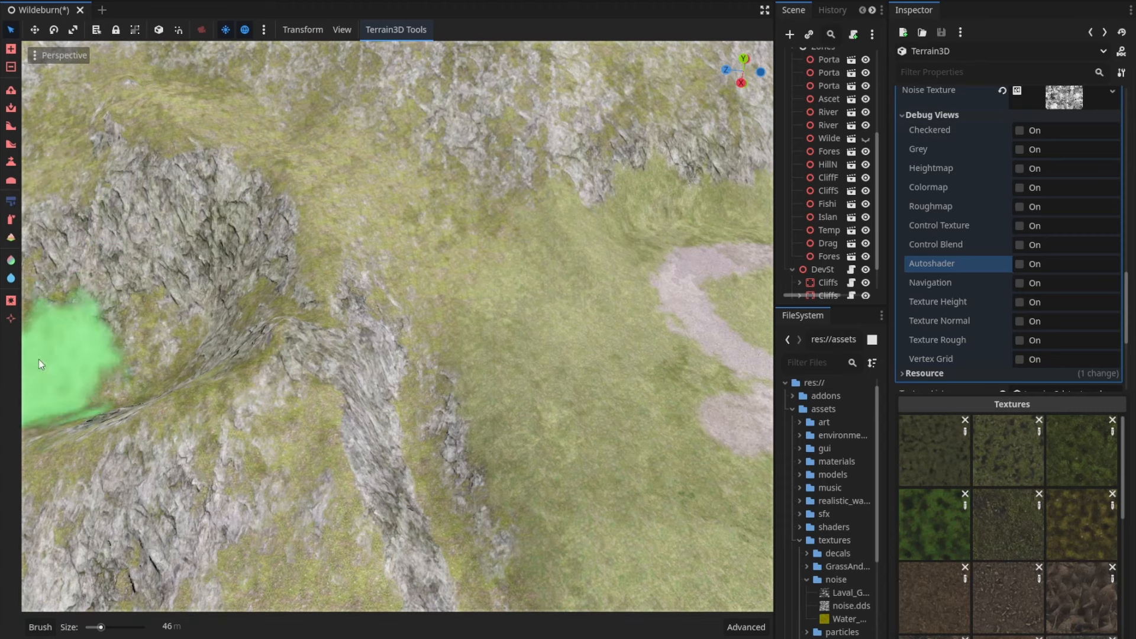
click(941, 447)
click(1036, 264)
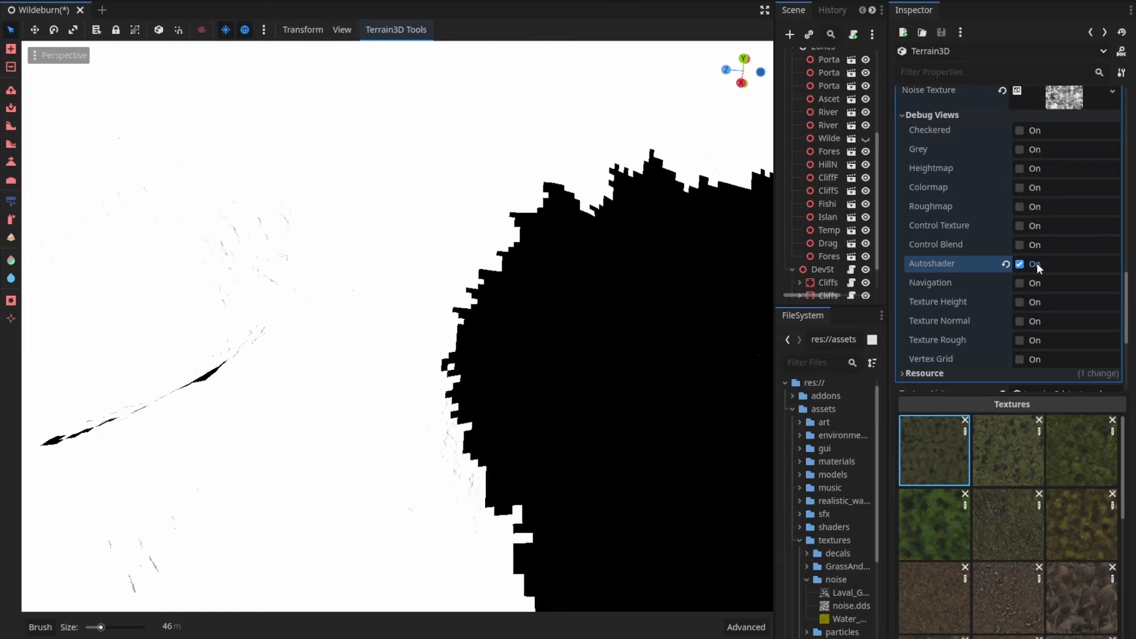
click(1037, 264)
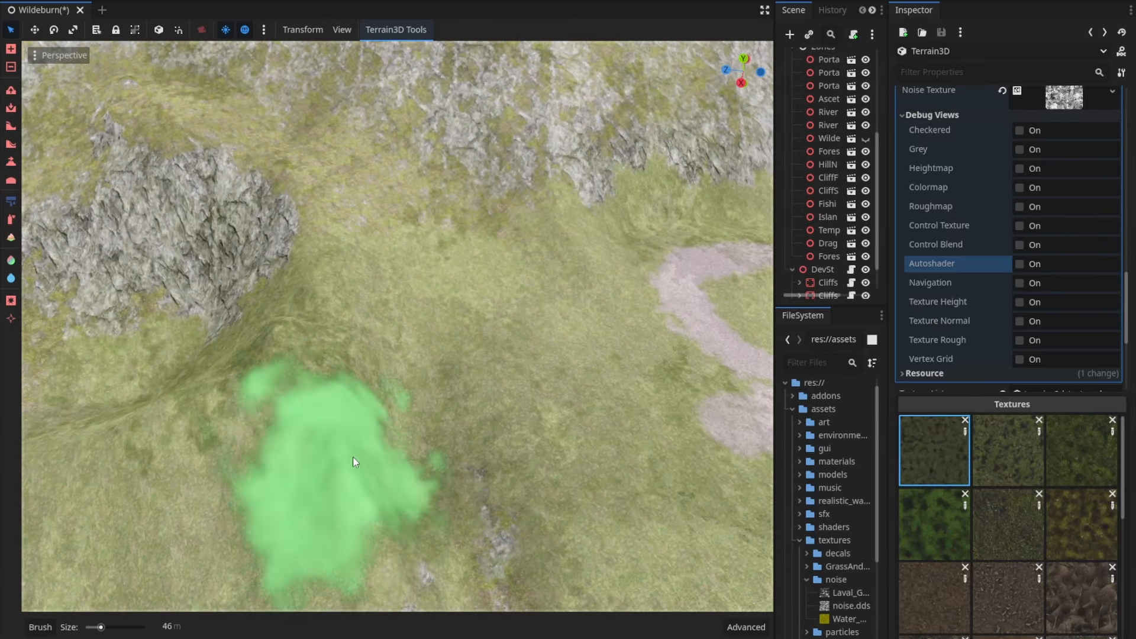
mouse_move(250, 354)
mouse_down()
mouse_move(65, 379)
mouse_move(82, 234)
mouse_move(264, 288)
mouse_up()
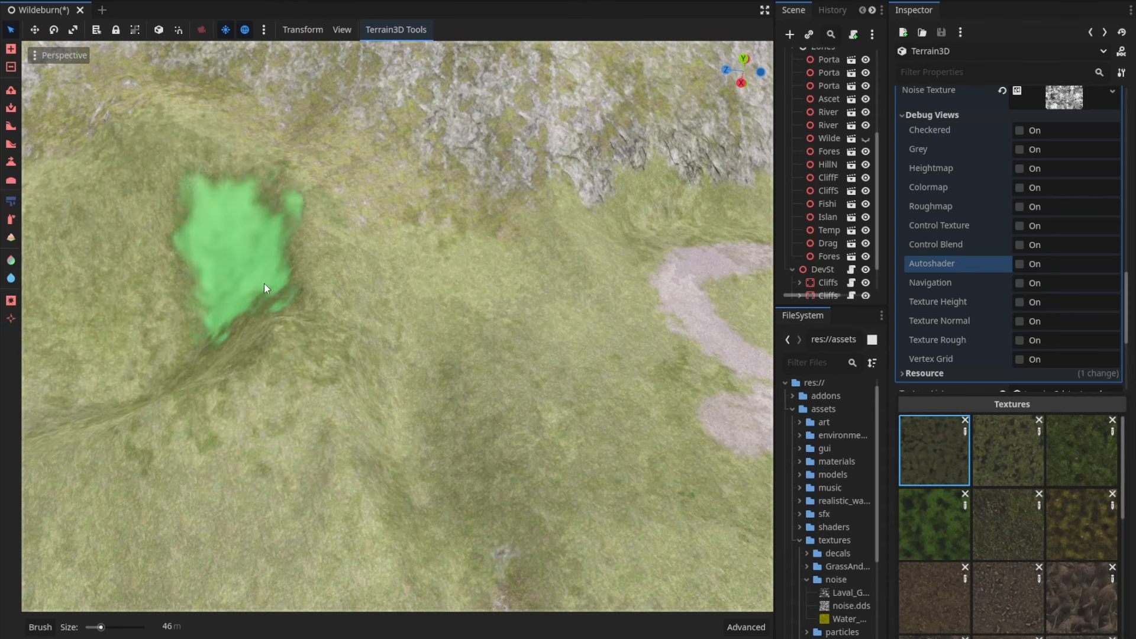
click(1033, 265)
click(1033, 265)
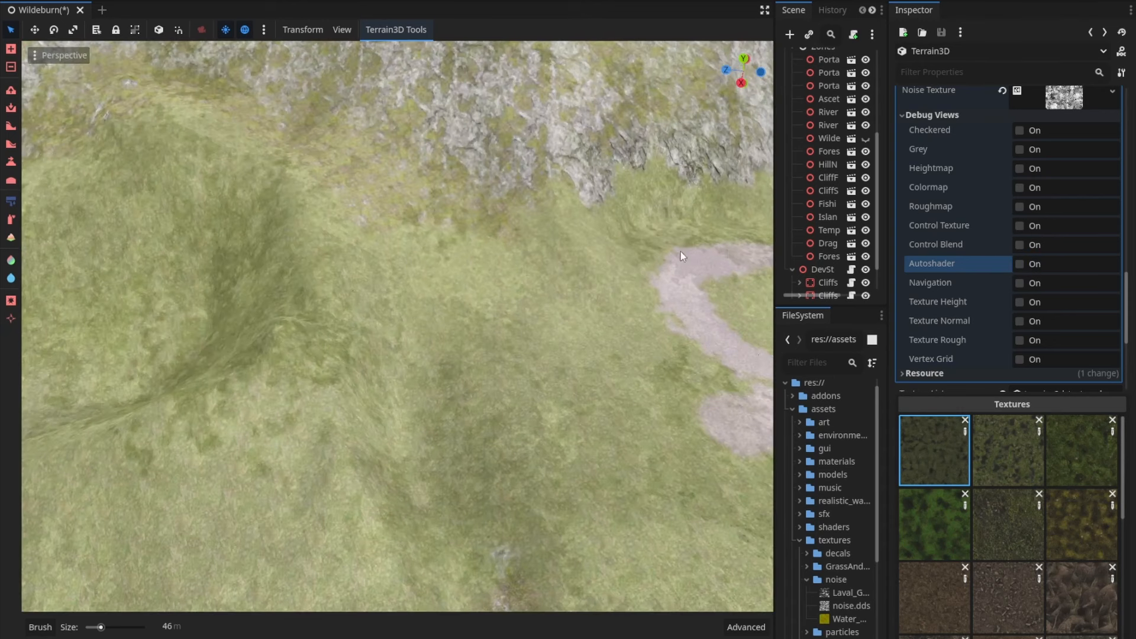
- Paint the autoshader back over the grass-covered slopes with a 46 m brush and Enable on
click(10, 237)
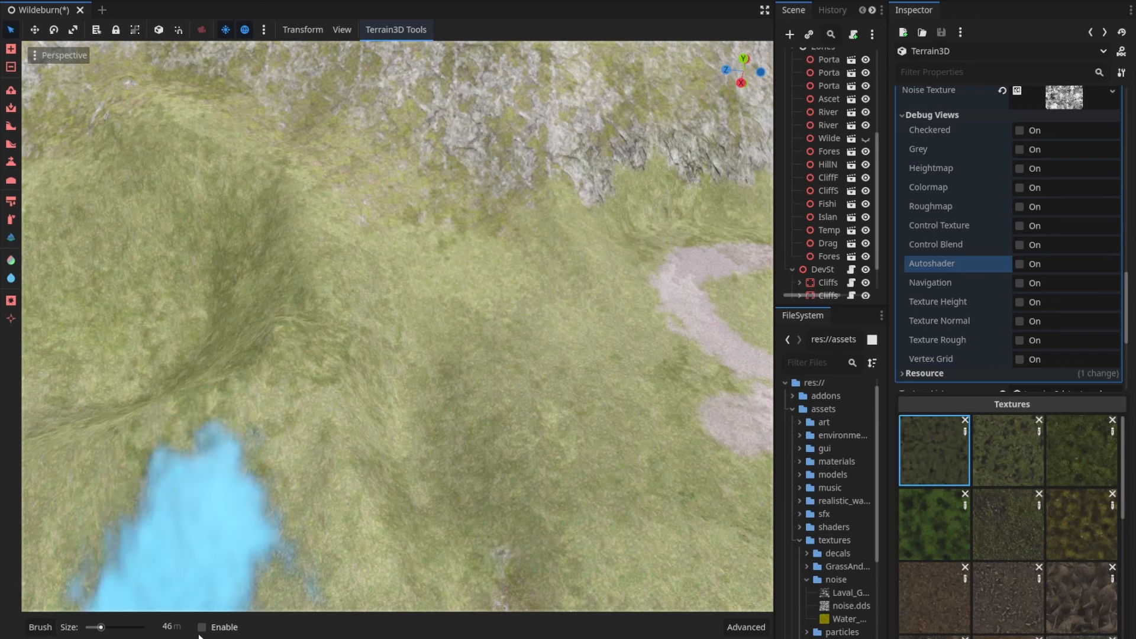
click(202, 627)
mouse_move(178, 329)
mouse_down()
mouse_move(43, 430)
mouse_move(222, 132)
mouse_move(325, 392)
mouse_move(290, 427)
mouse_move(367, 319)
mouse_move(377, 147)
mouse_move(274, 461)
mouse_move(165, 241)
mouse_move(306, 239)
mouse_up()
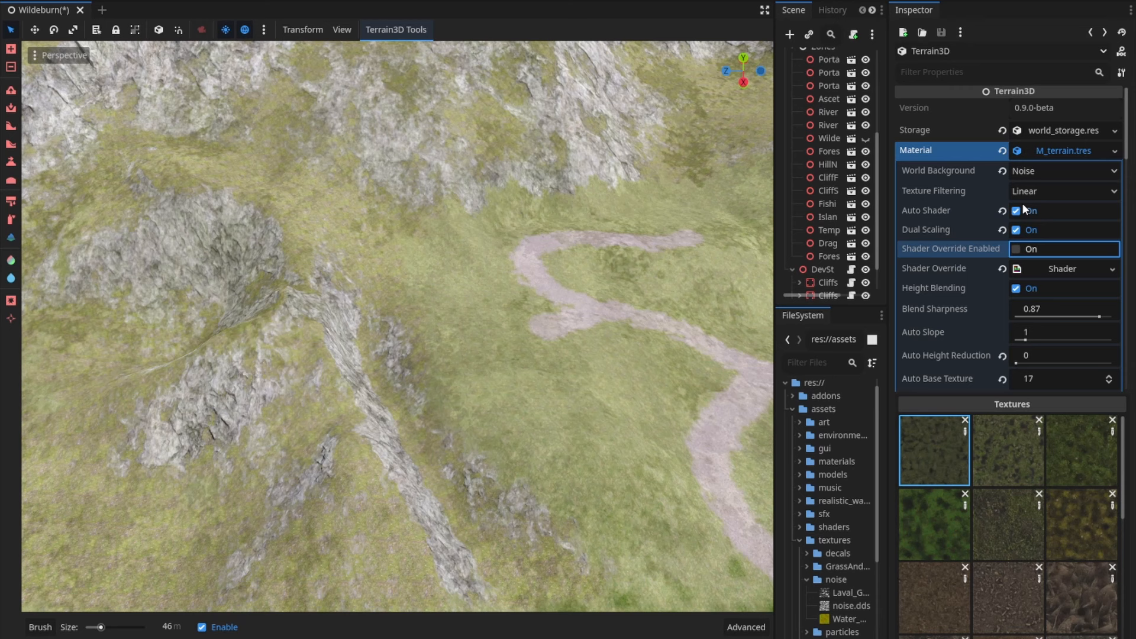
- Compare the terrain around the path with and without the material's Auto Shader, leaving it on
click(1023, 207)
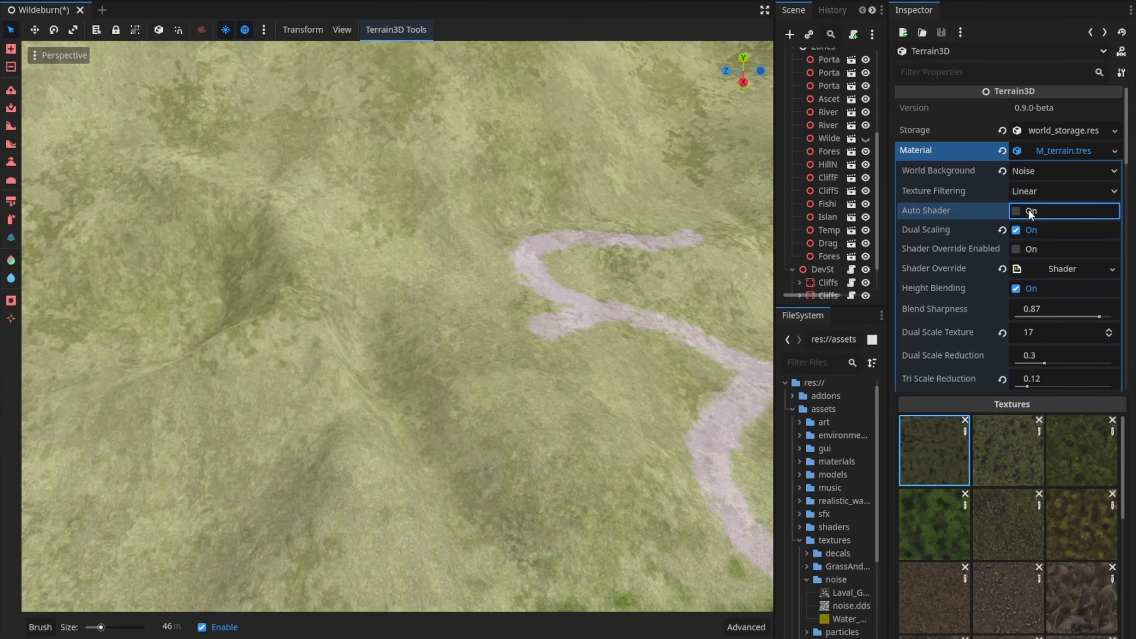
click(1029, 212)
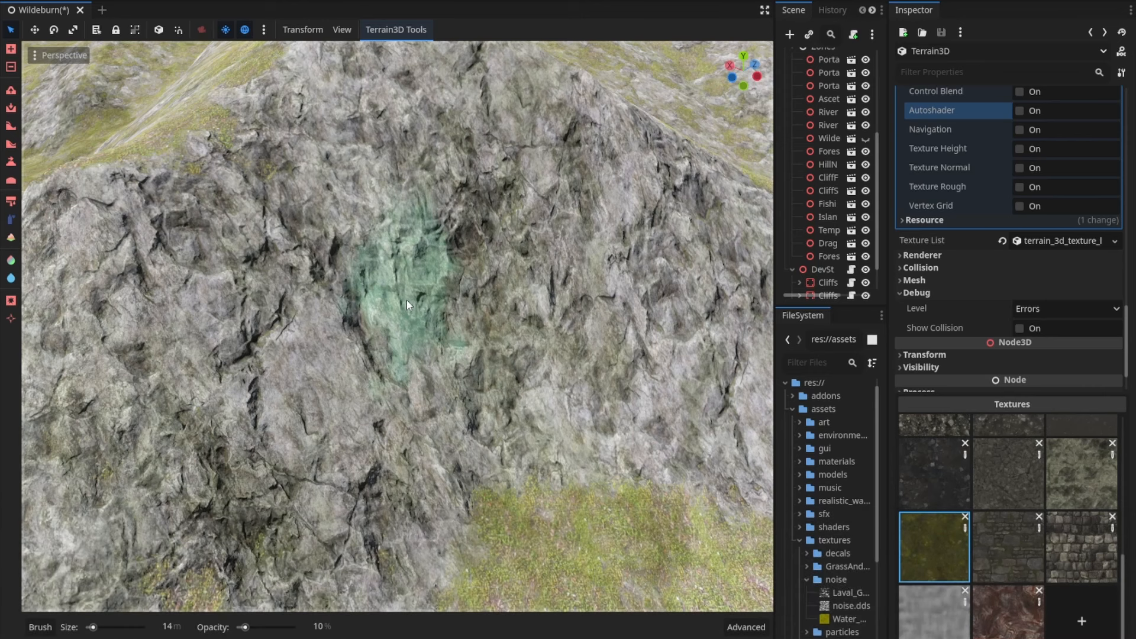
- Spray the yellow-green texture on the rocky mountainside with a 14 m brush at 10% opacity, checking the area in the Autoshader debug view
mouse_move(304, 336)
mouse_down()
mouse_move(427, 322)
mouse_move(502, 302)
mouse_move(373, 325)
mouse_move(579, 277)
mouse_move(308, 332)
mouse_move(358, 323)
mouse_up()
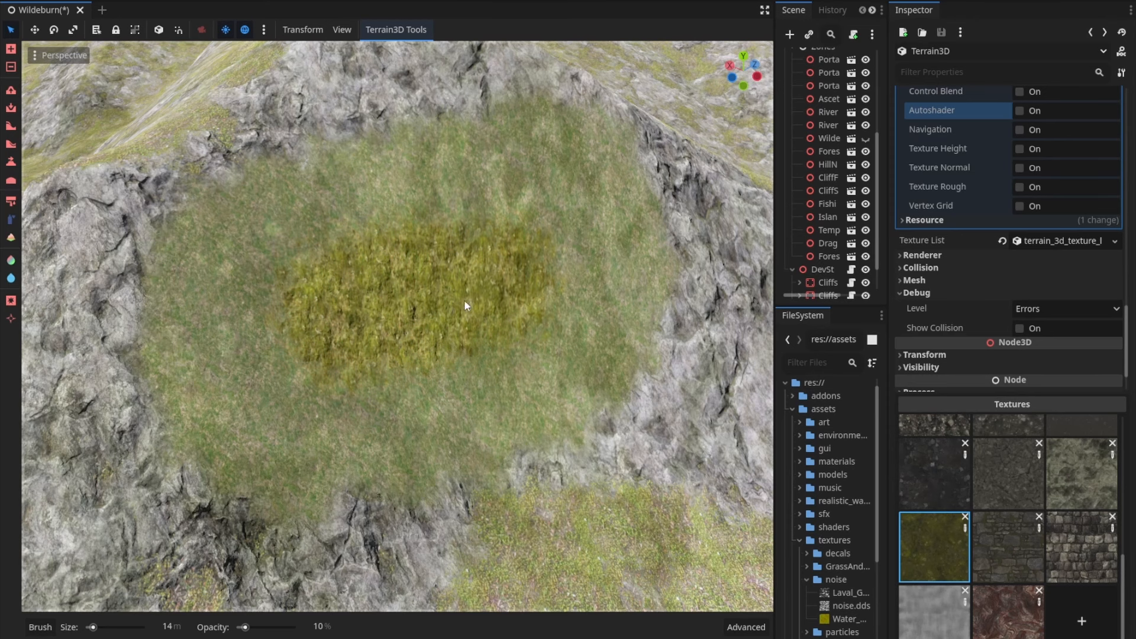
scroll(1037, 227, up, 3)
click(1037, 226)
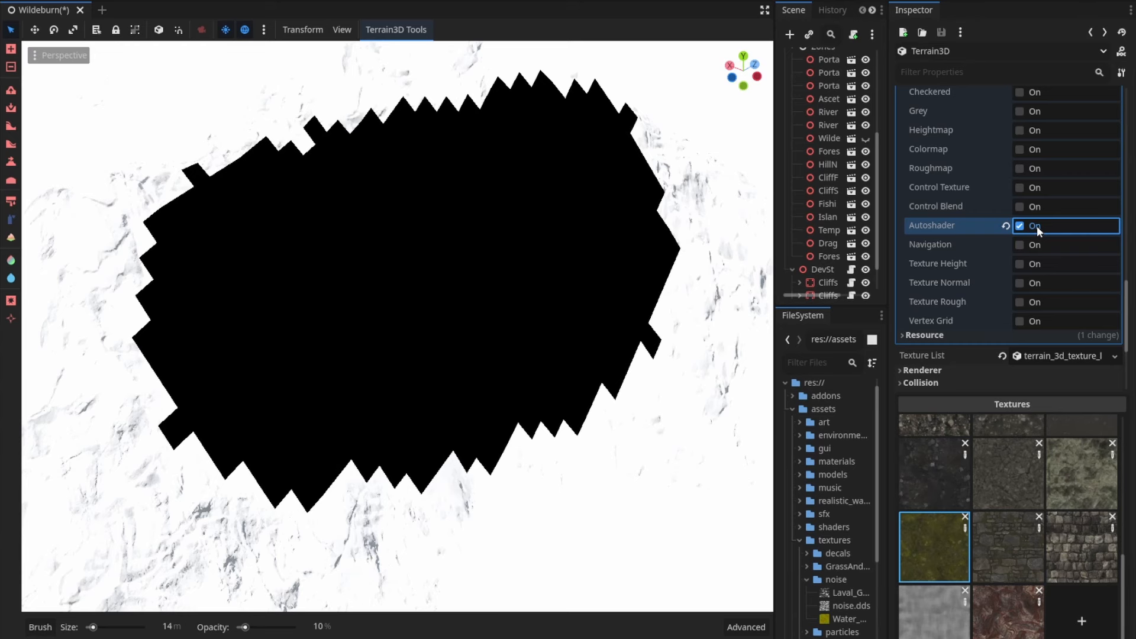
click(1037, 226)
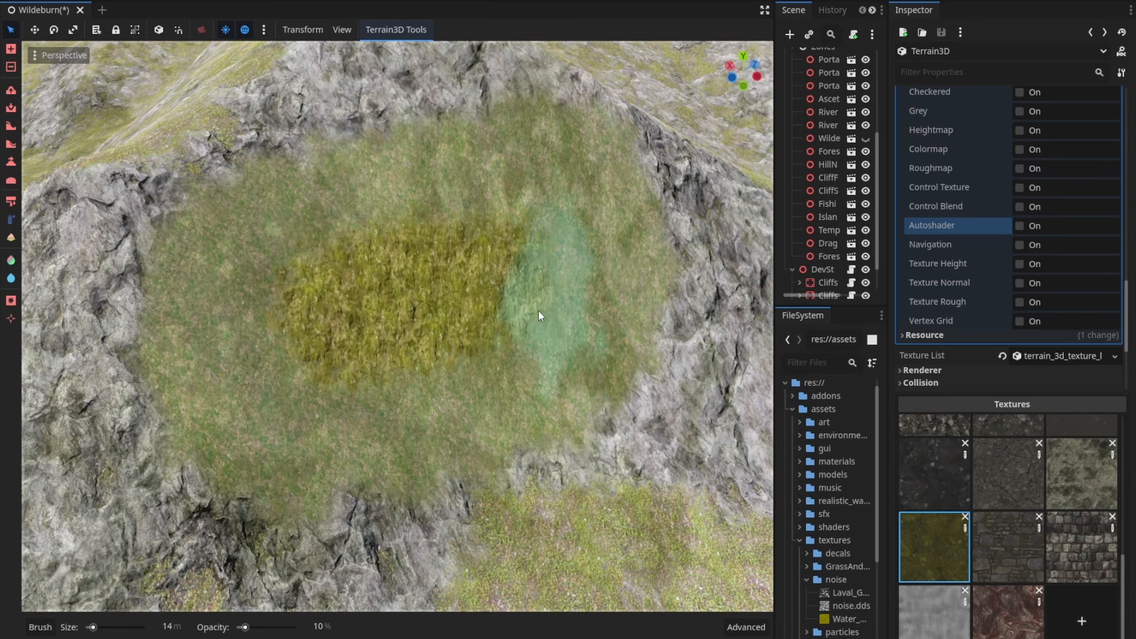
right_drag(508, 308, 493, 324)
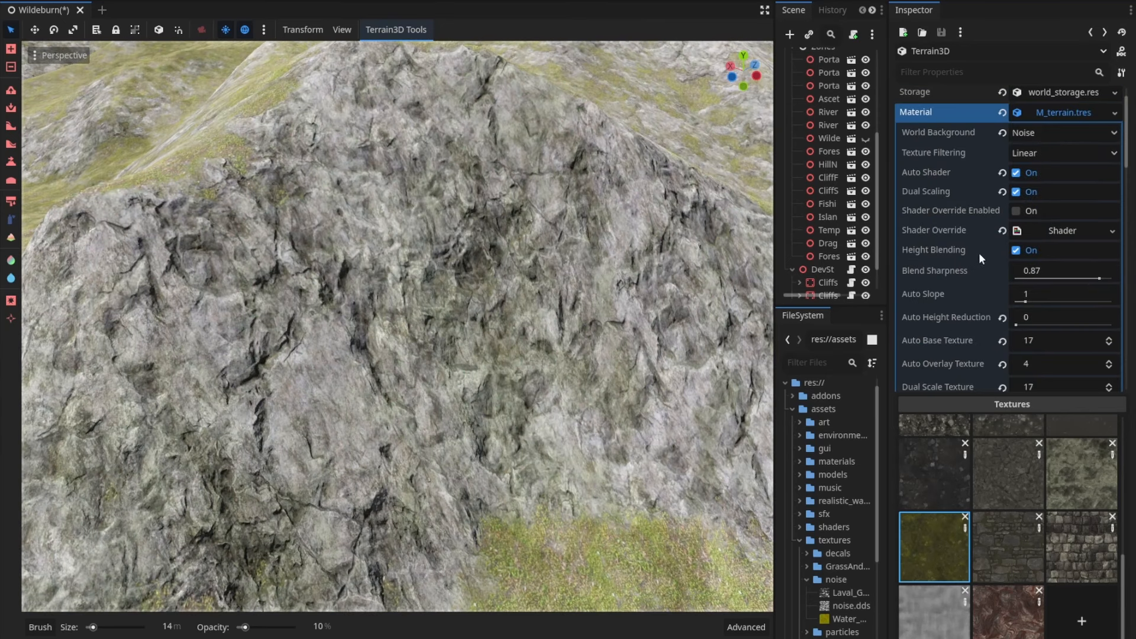
- Examine the mountainside's underlying texture with Auto Shader temporarily off, and inspect the surrounding slopes with it back on
click(1017, 175)
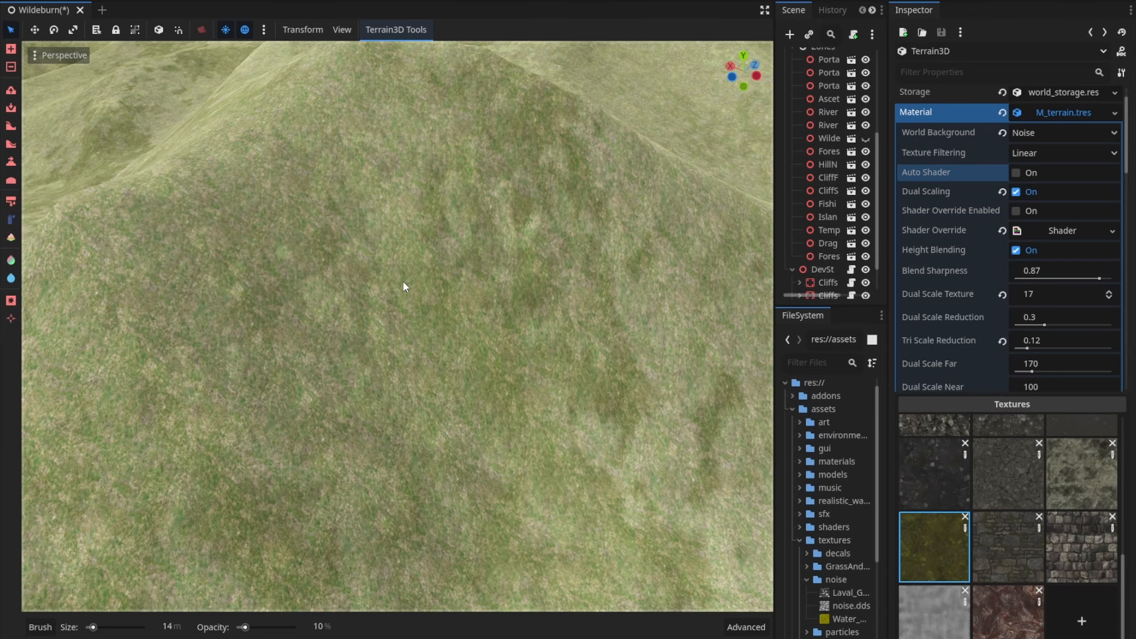
click(1016, 173)
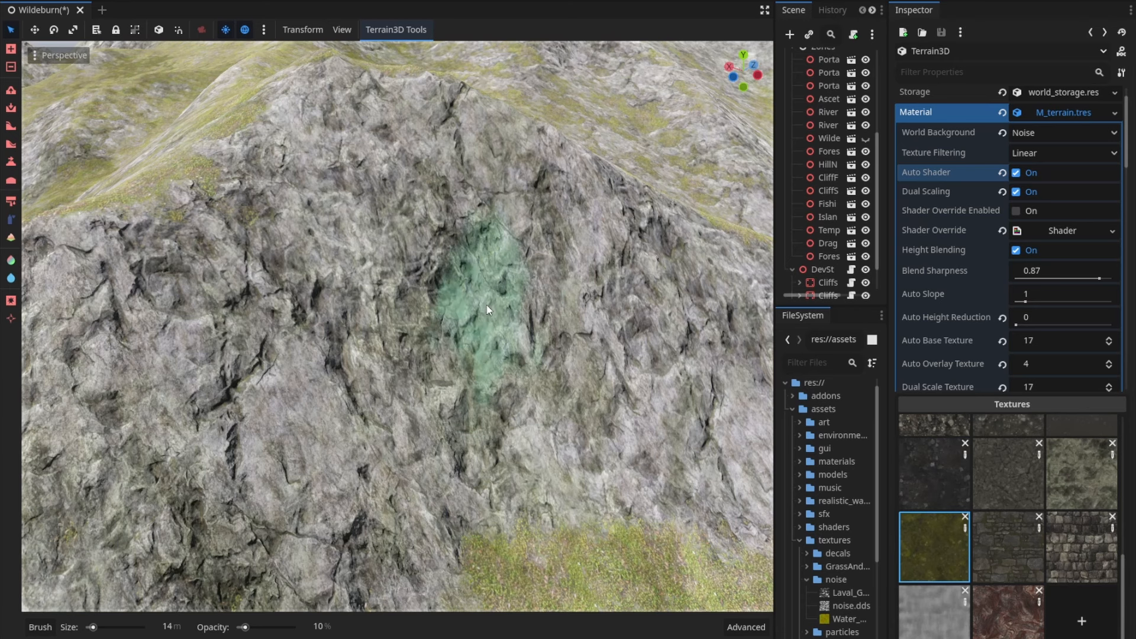
right_drag(489, 305, 495, 315)
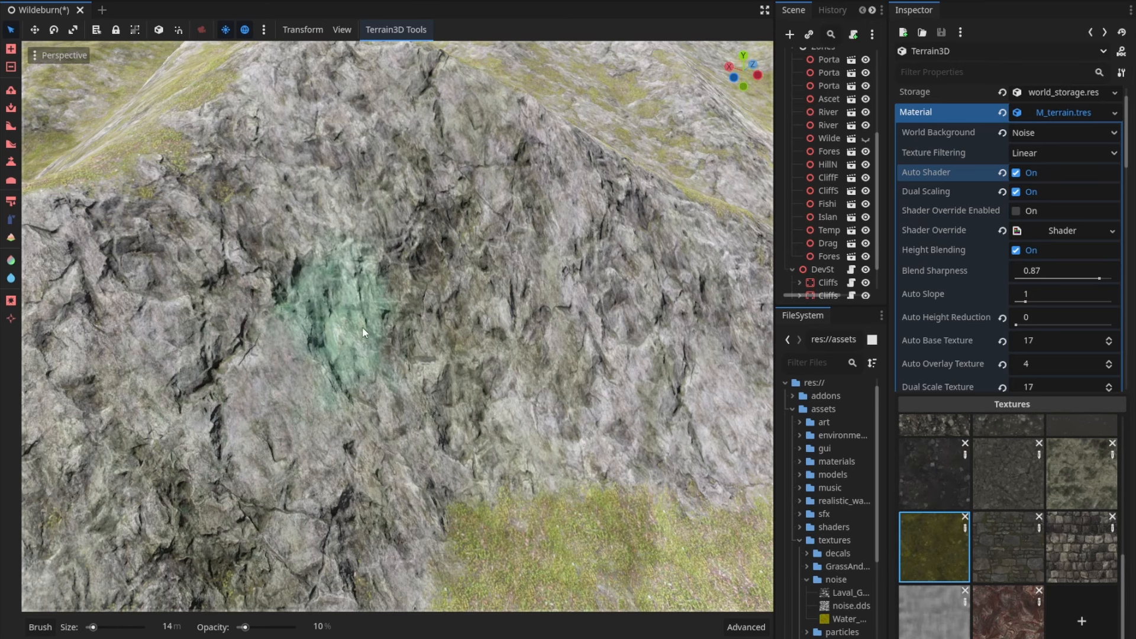
right_drag(456, 422, 458, 426)
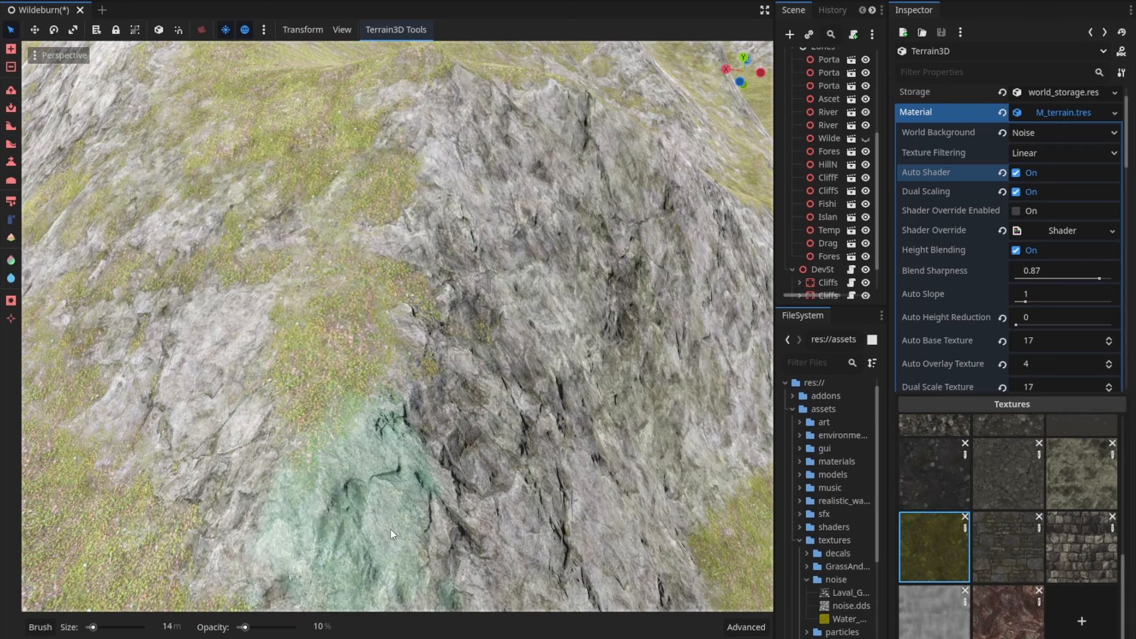
right_drag(467, 481, 586, 484)
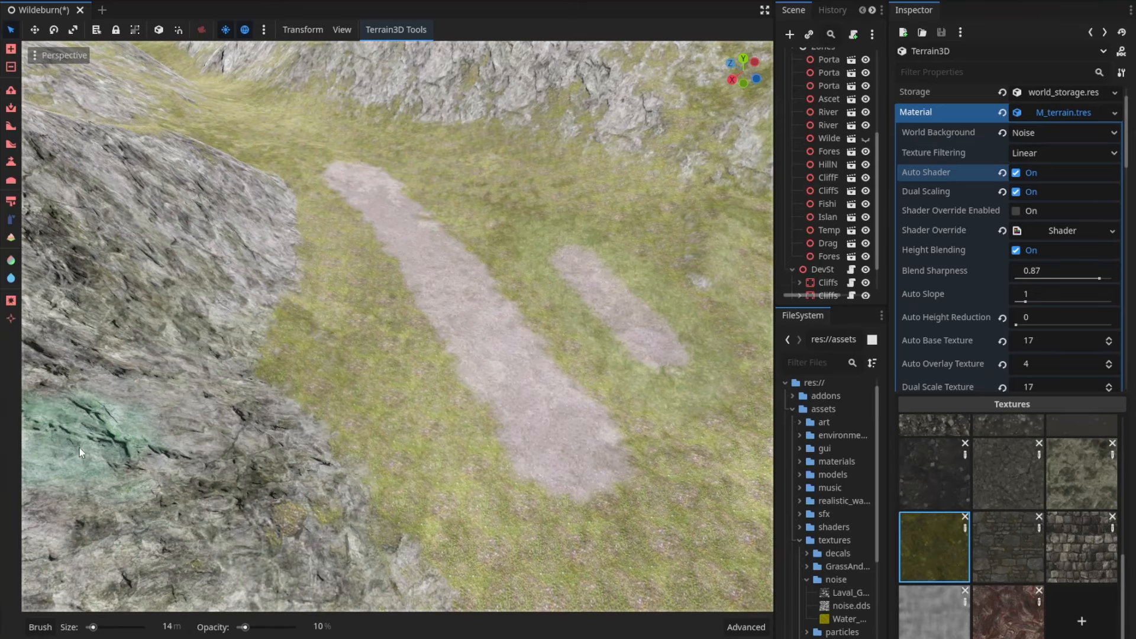
right_drag(559, 435, 415, 437)
- Paint the Cave Stone base texture over the rocky mountainside with a 14 m brush
scroll(1081, 532, up, 10)
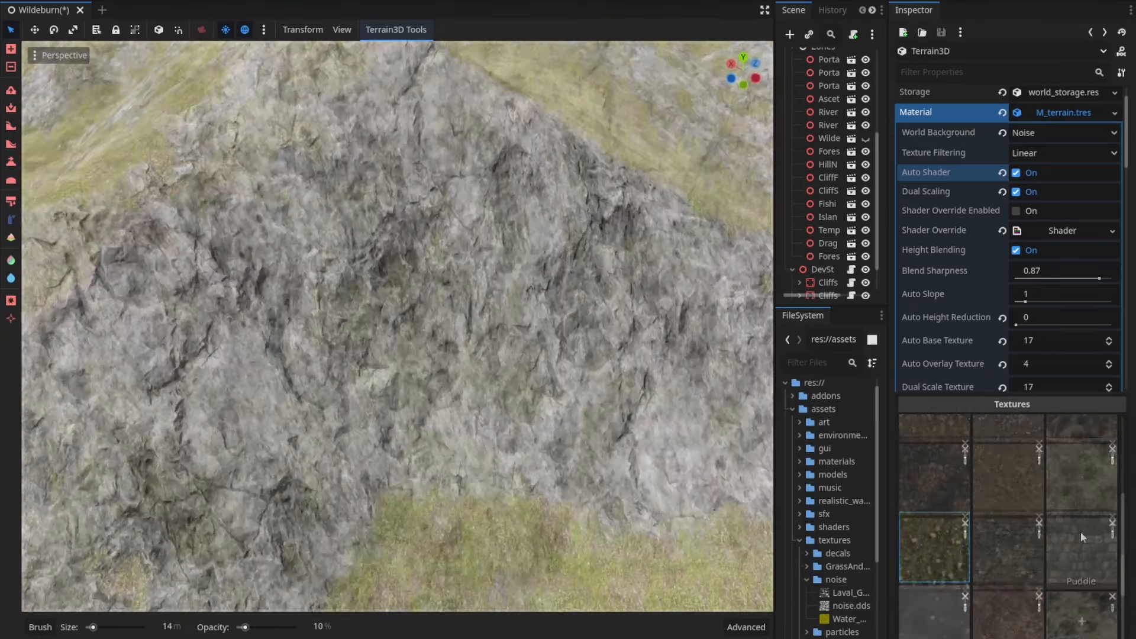
scroll(1077, 491, down, 5)
scroll(1070, 516, down, 3)
click(1074, 527)
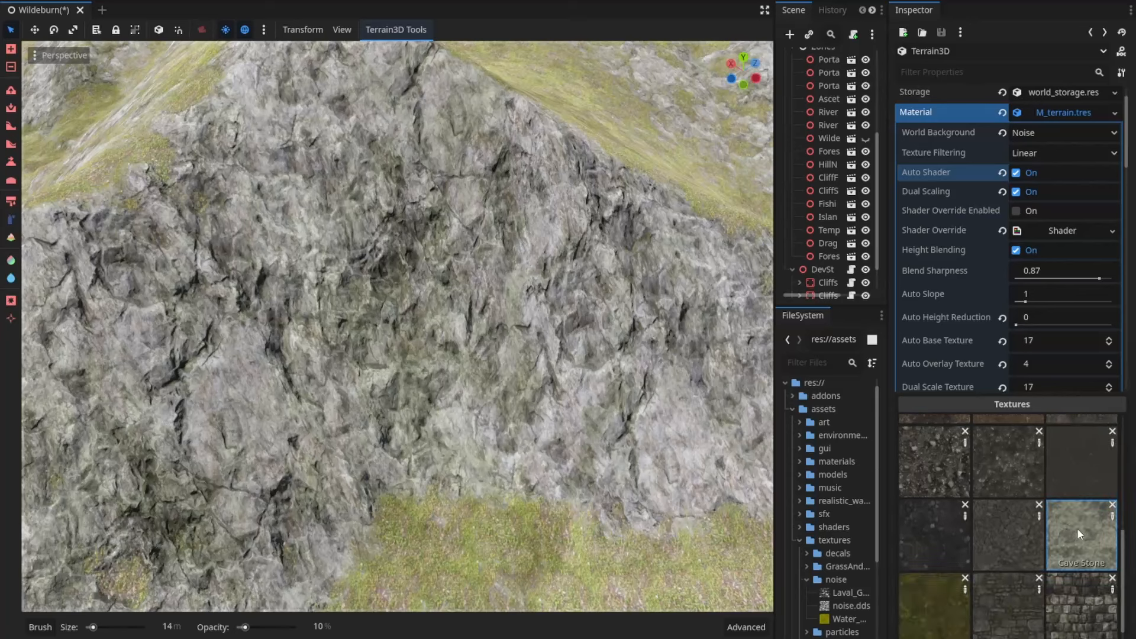
click(11, 201)
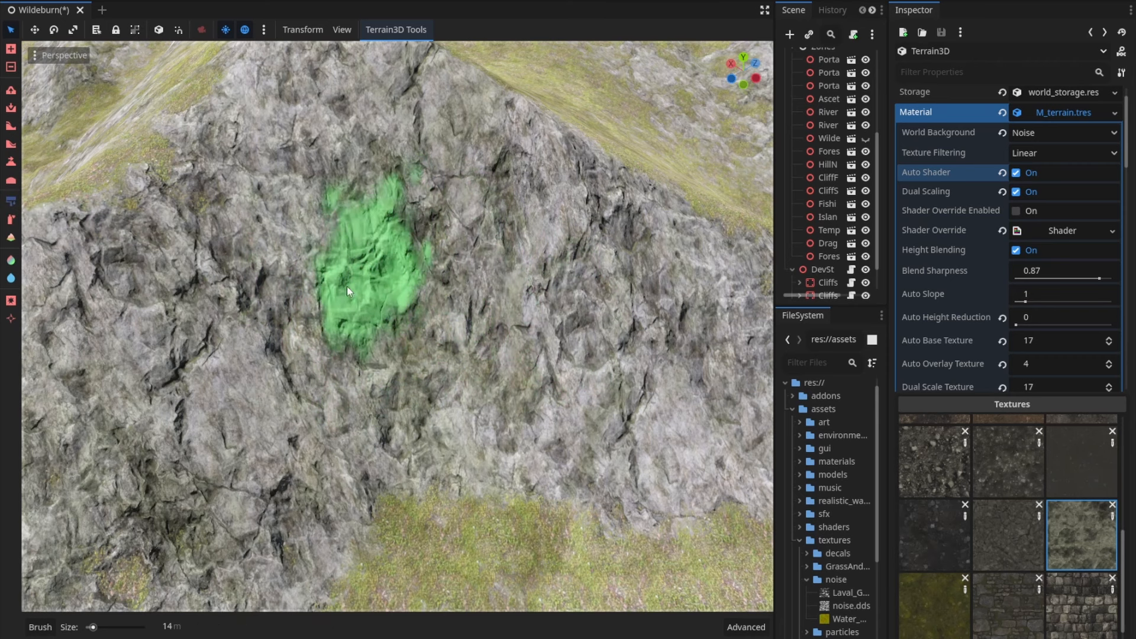
- Check the painted rock area with Auto Shader off and in the Autoshader debug view, leaving Auto Shader on
click(1038, 176)
scroll(1036, 237, down, 8)
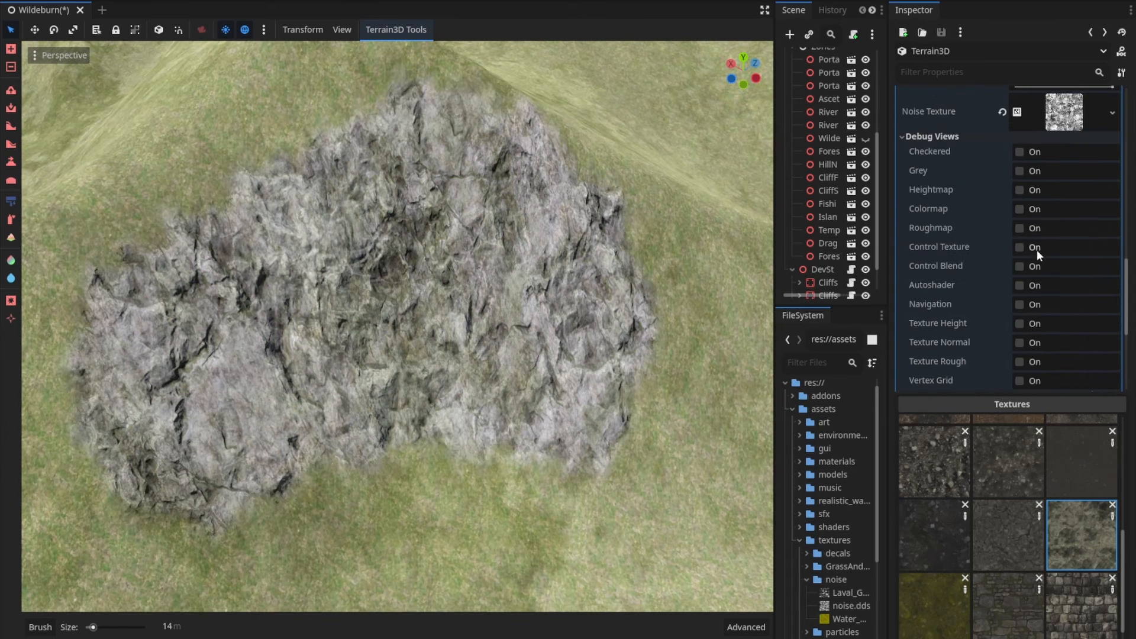
click(1036, 284)
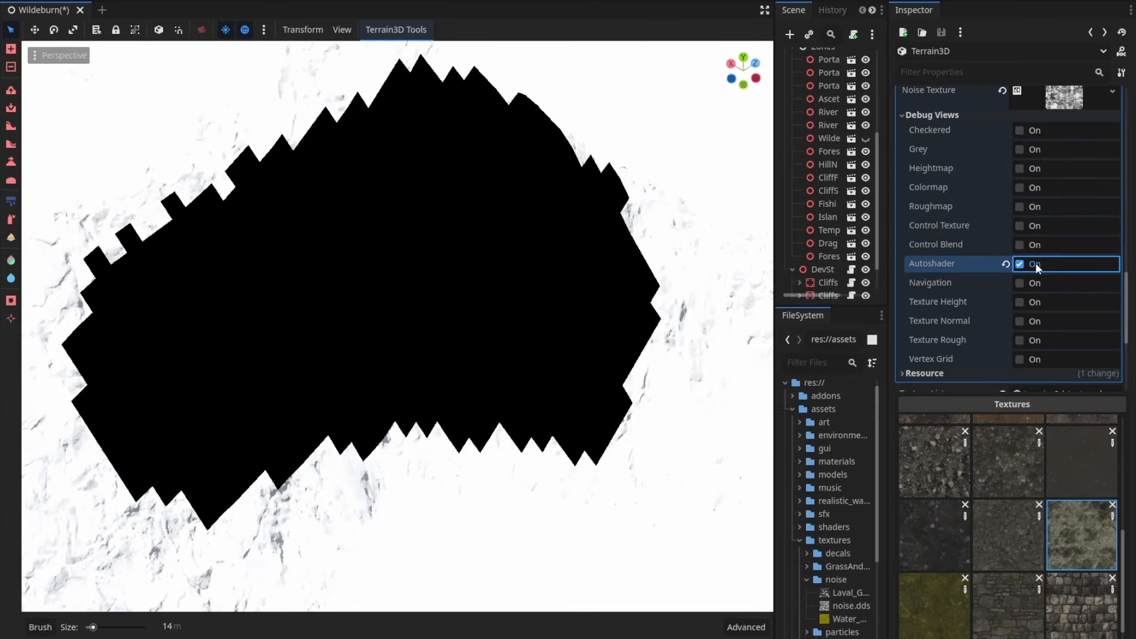
click(1036, 263)
scroll(1007, 257, up, 10)
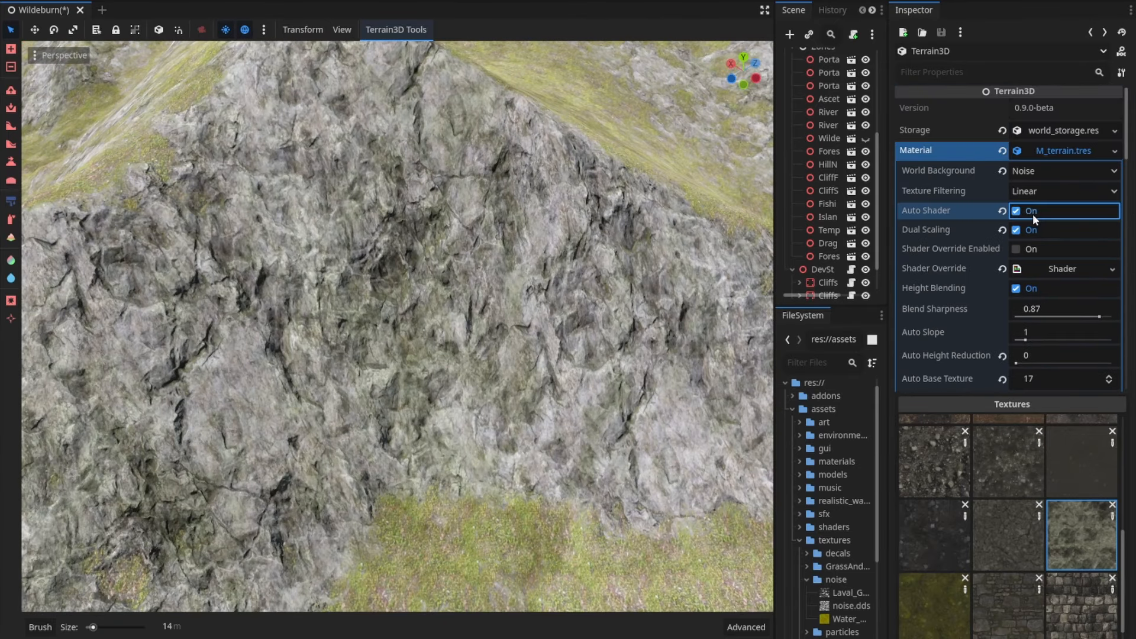
click(1032, 211)
click(1032, 212)
- Spray a patch of the yellow-green texture onto the painted rock with an 8 m brush at 46% opacity
click(10, 220)
scroll(954, 563, down, 2)
click(923, 516)
mouse_move(308, 328)
mouse_down()
mouse_move(431, 293)
mouse_move(266, 317)
mouse_move(453, 290)
mouse_move(394, 292)
mouse_up()
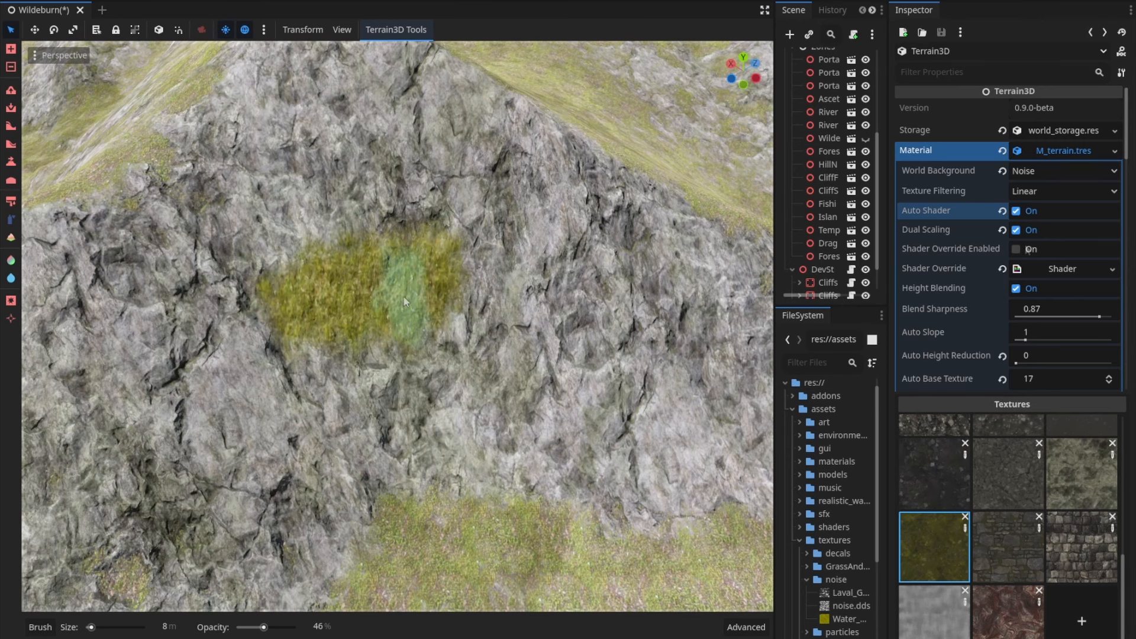
- Inspect the area around the sprayed patch in the Autoshader debug view and turn that view off
scroll(981, 264, down, 12)
scroll(982, 260, down, 3)
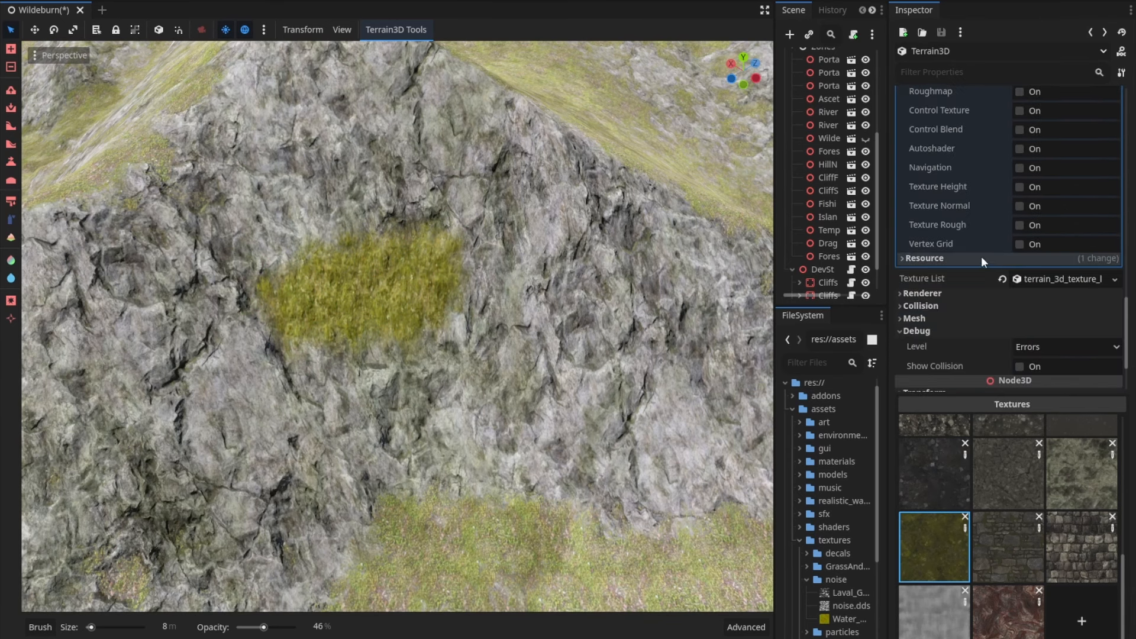
click(1031, 149)
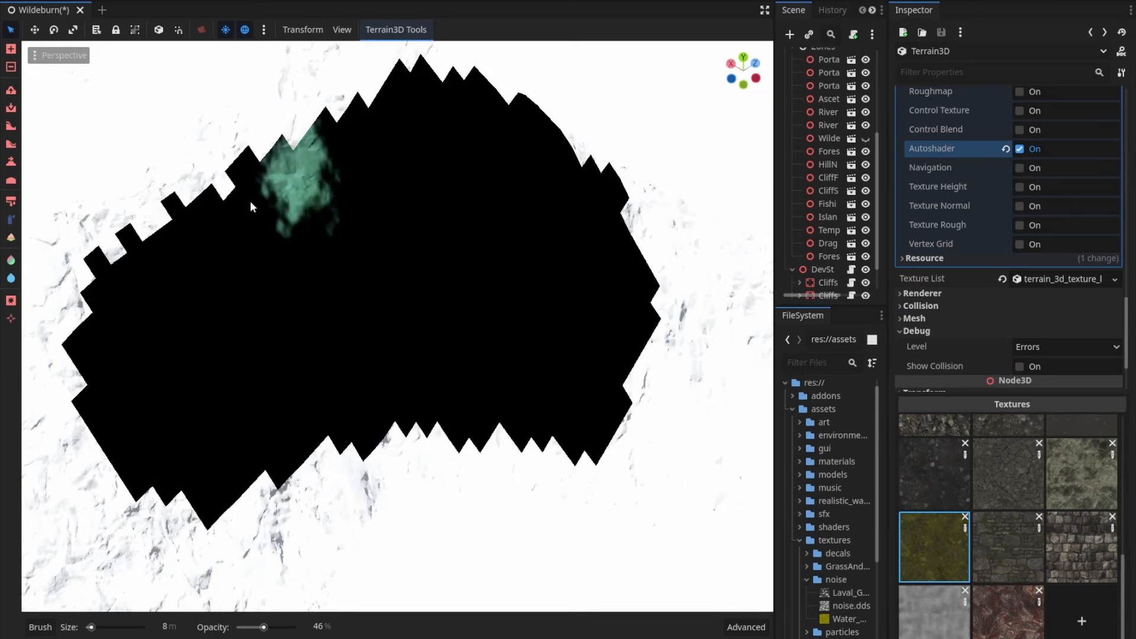
key(ctrl+z)
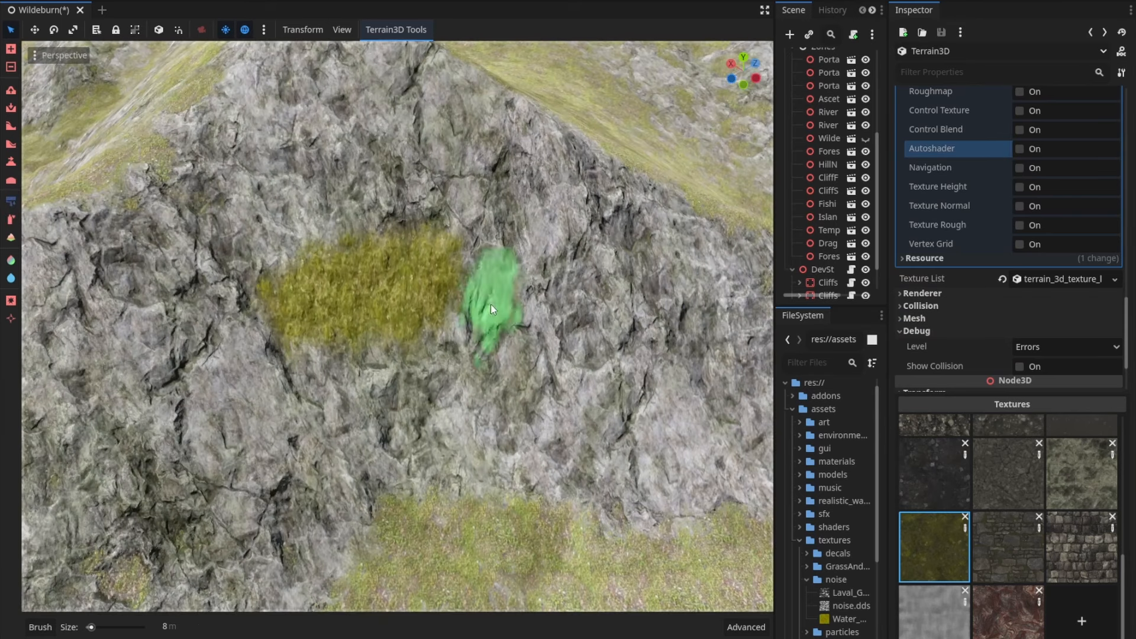
right_drag(493, 307, 493, 306)
key(w)
key(s)
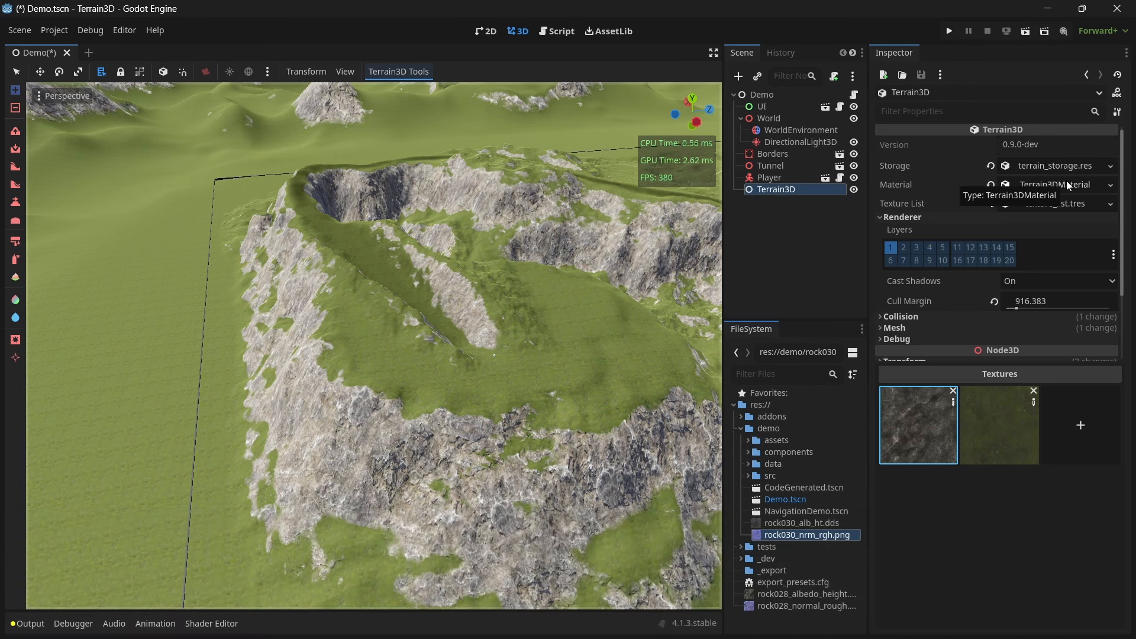
- Turn off Dual Scaling and Auto Shader in the demo terrain's material and reset its World Background to Flat
click(1066, 180)
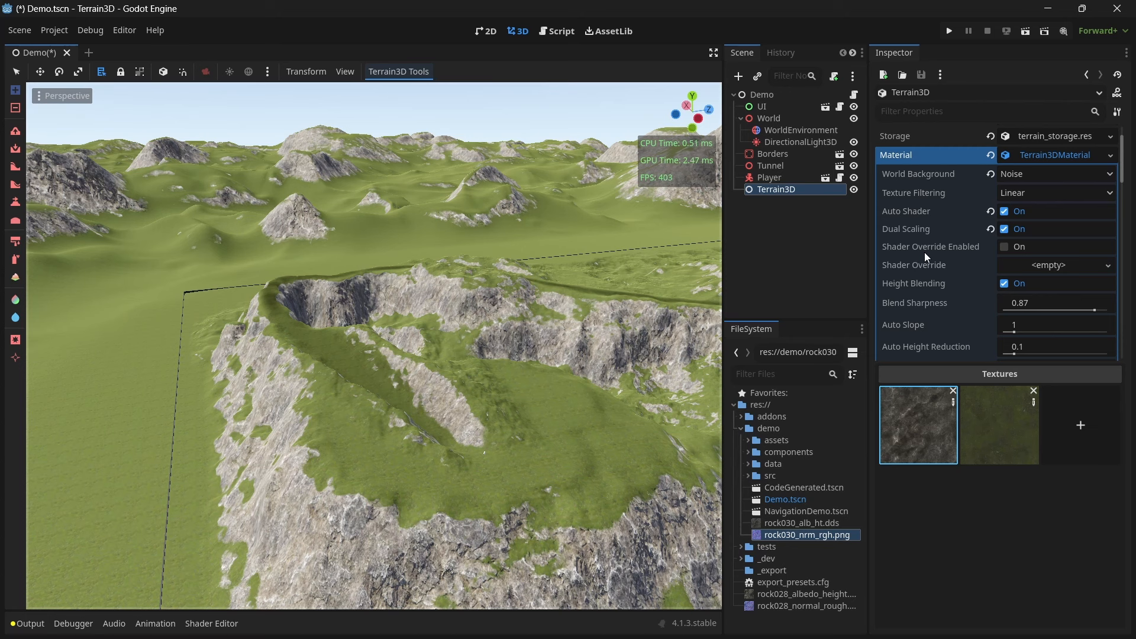
click(1013, 231)
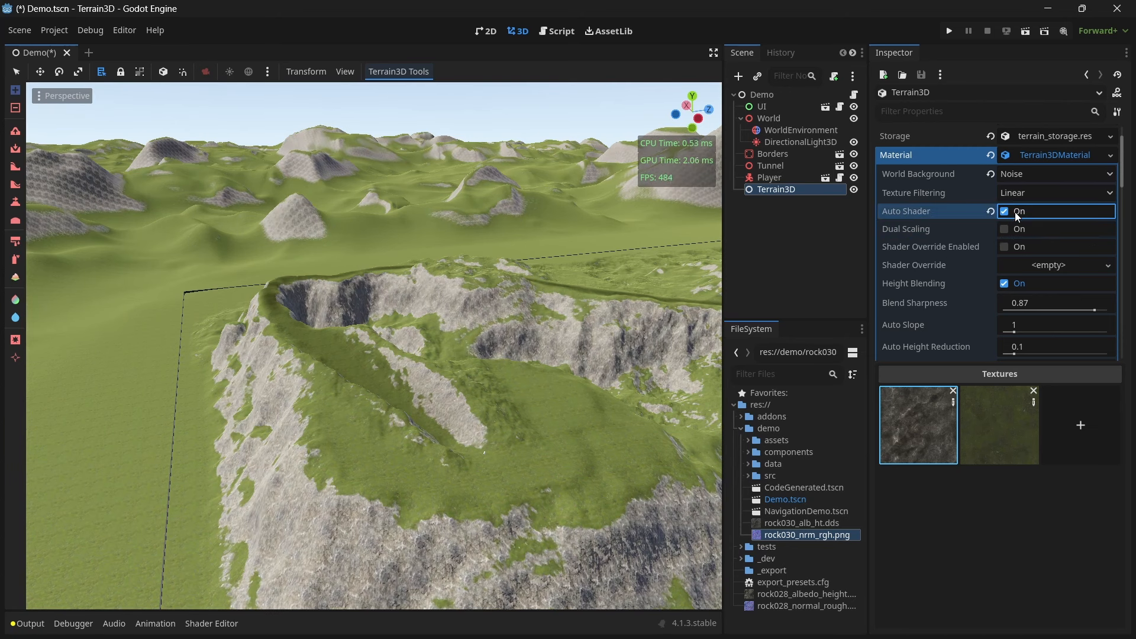
click(1016, 216)
click(990, 173)
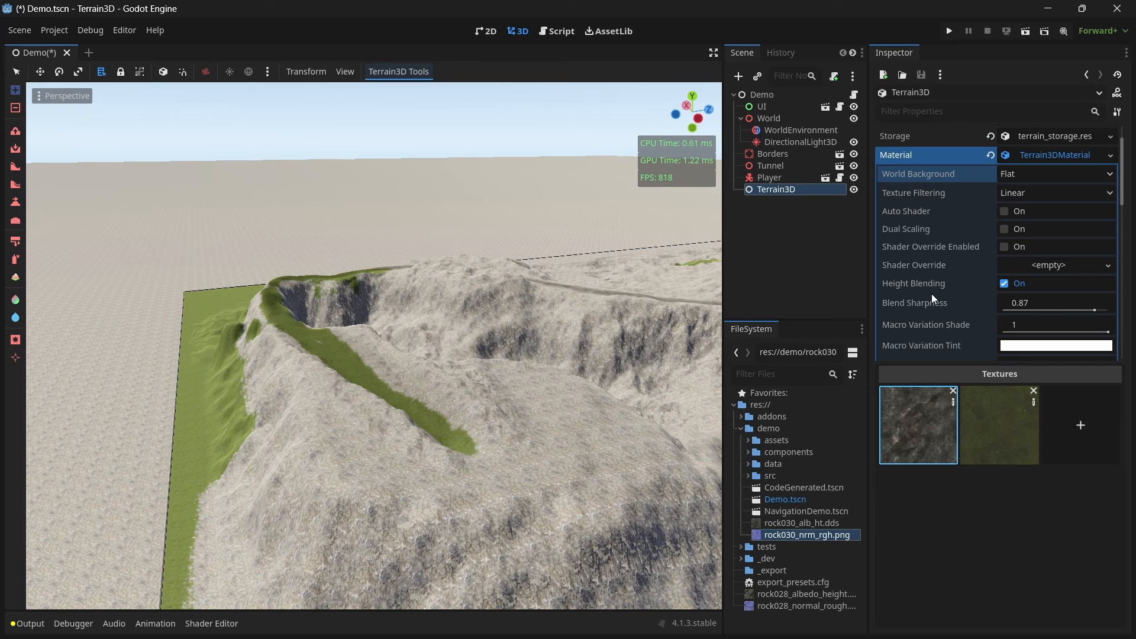
- Enable the material's shader override to examine the generated shader code, and reset both override properties
scroll(931, 293, down, 1)
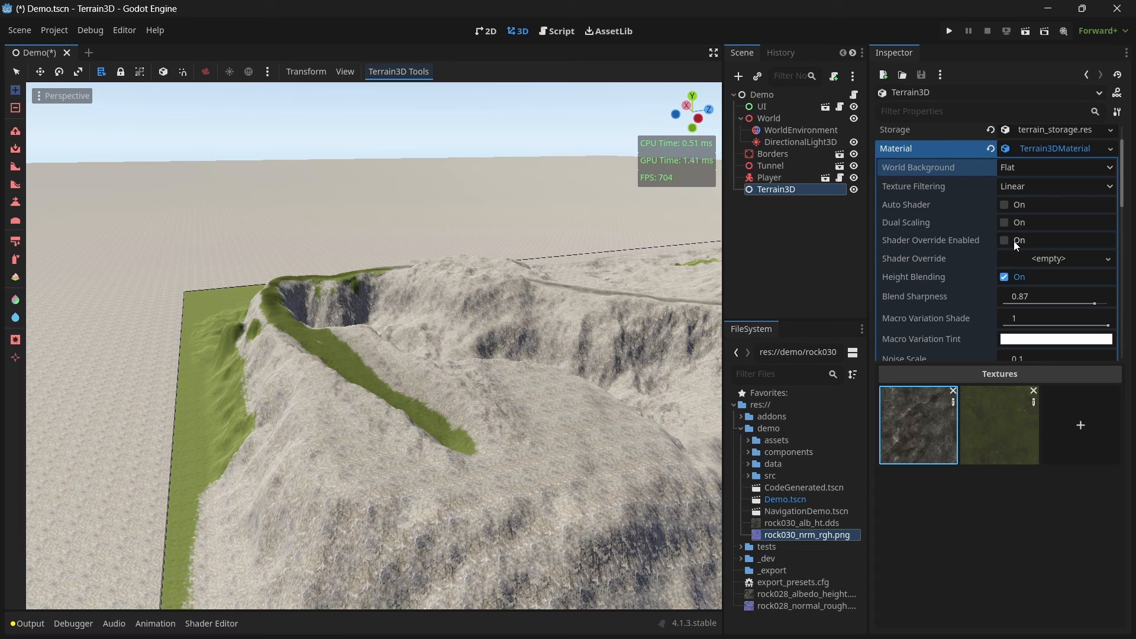
click(1014, 241)
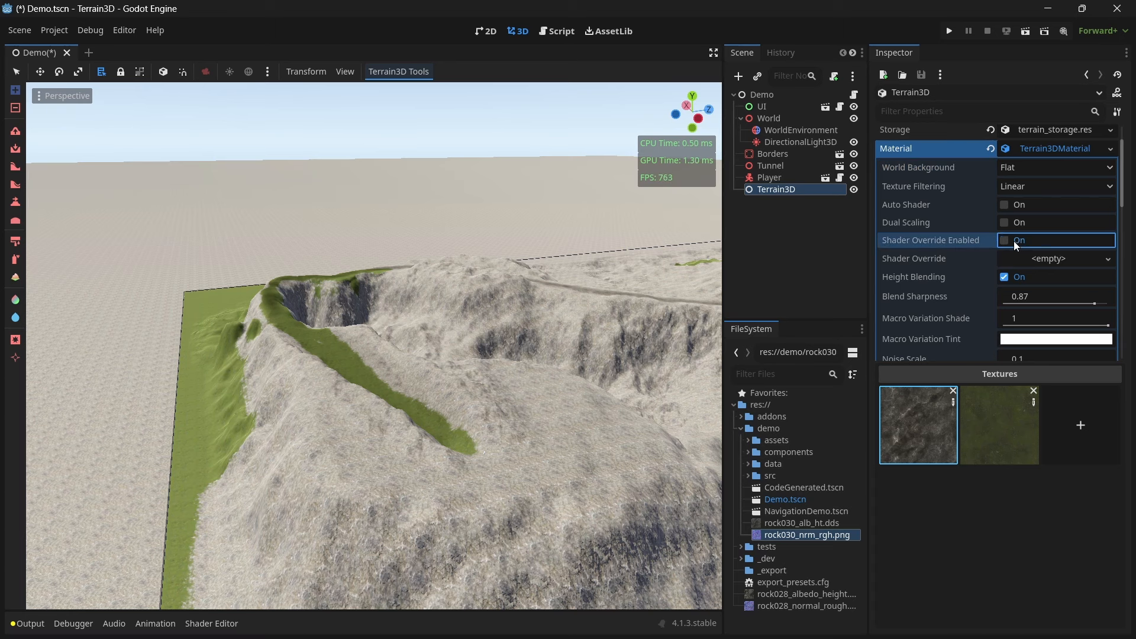
click(1053, 260)
scroll(447, 545, down, 15)
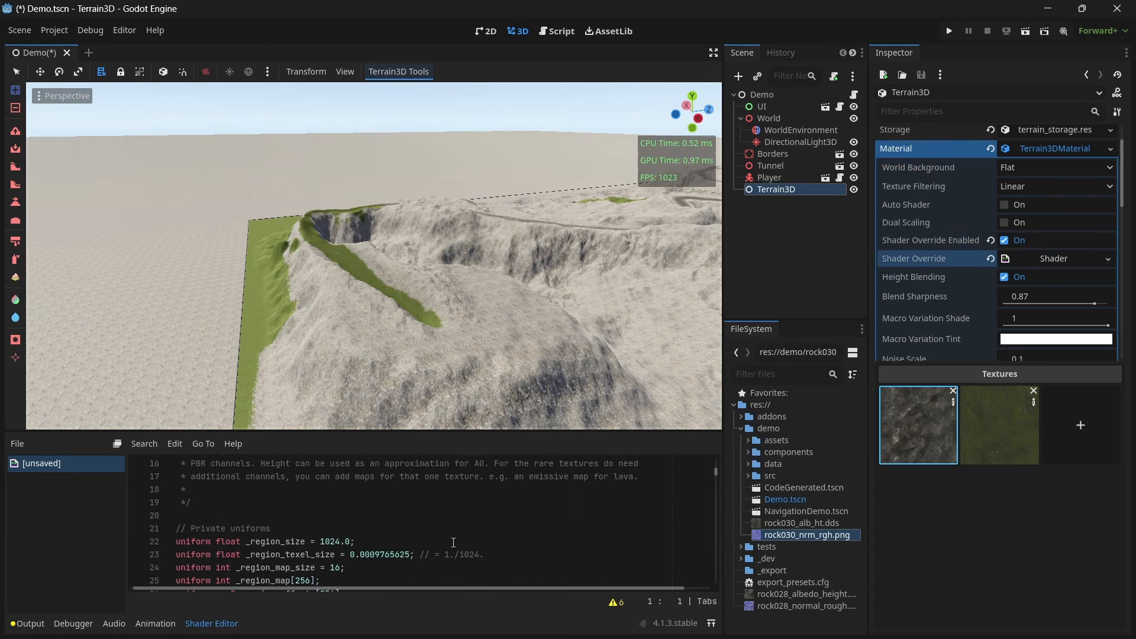
scroll(453, 534, up, 10)
scroll(453, 534, up, 6)
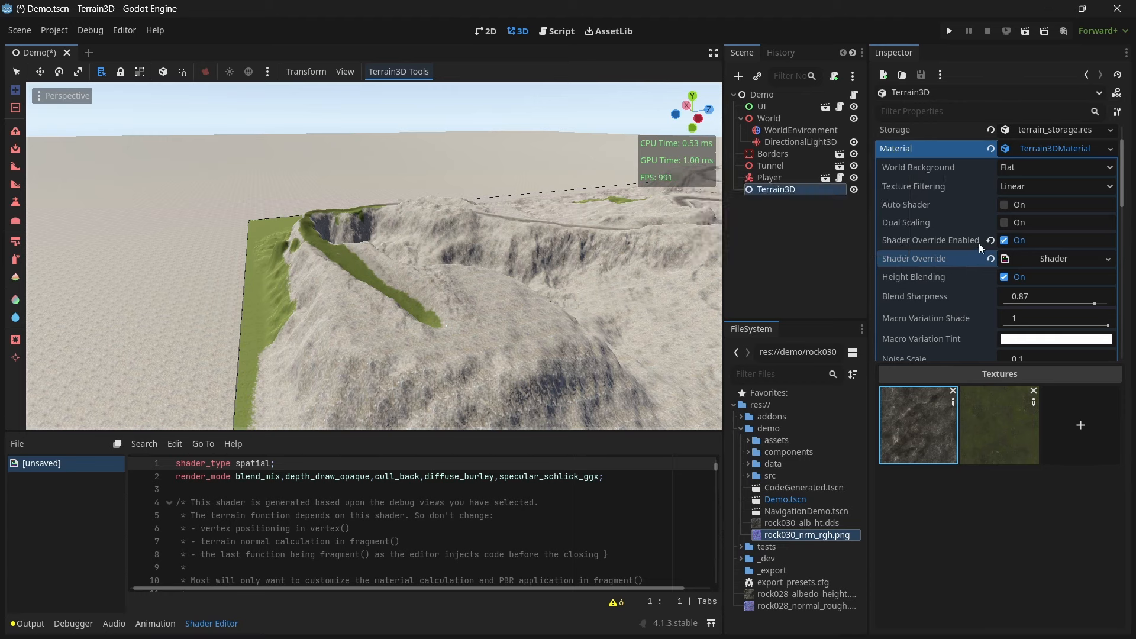
click(991, 259)
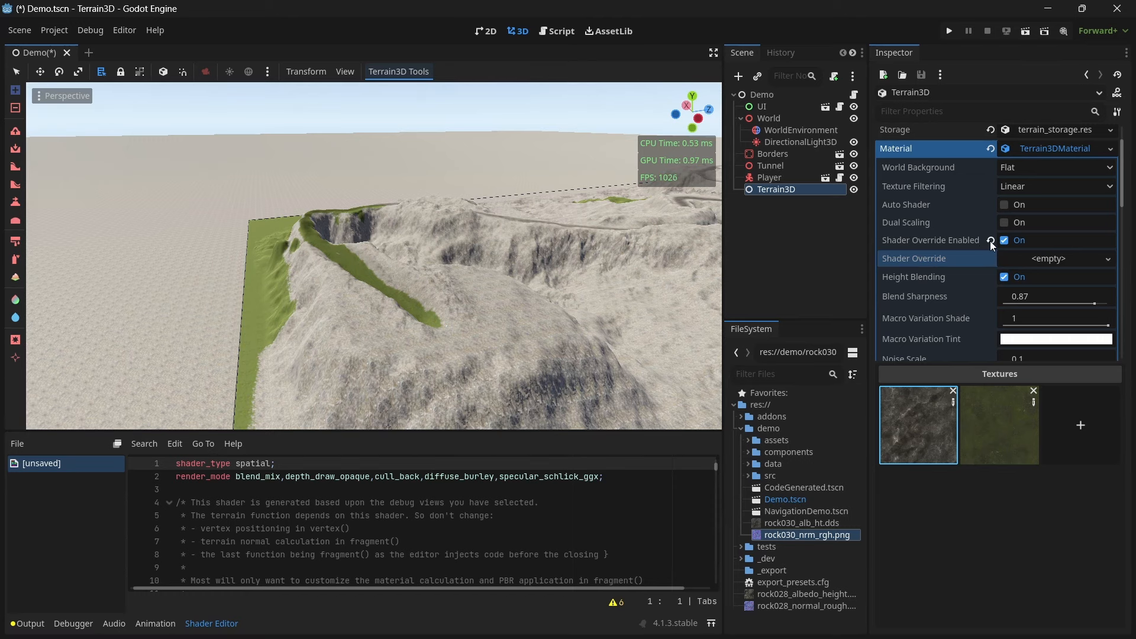
click(989, 240)
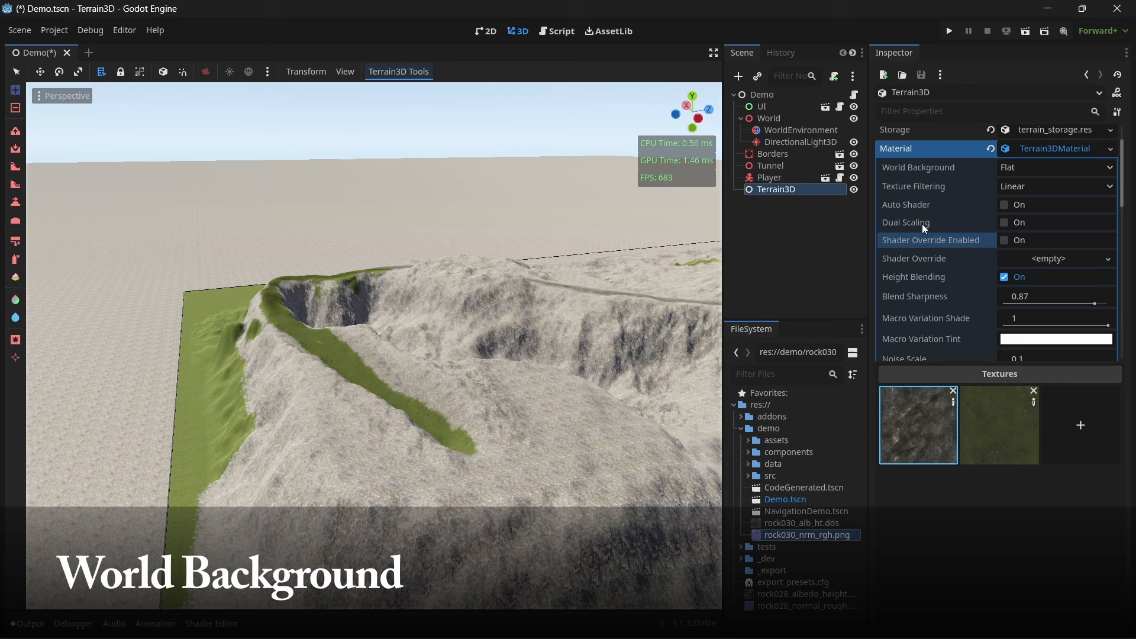
- Compare the None and Flat options for the terrain's World Background and set it to Noise
click(1014, 170)
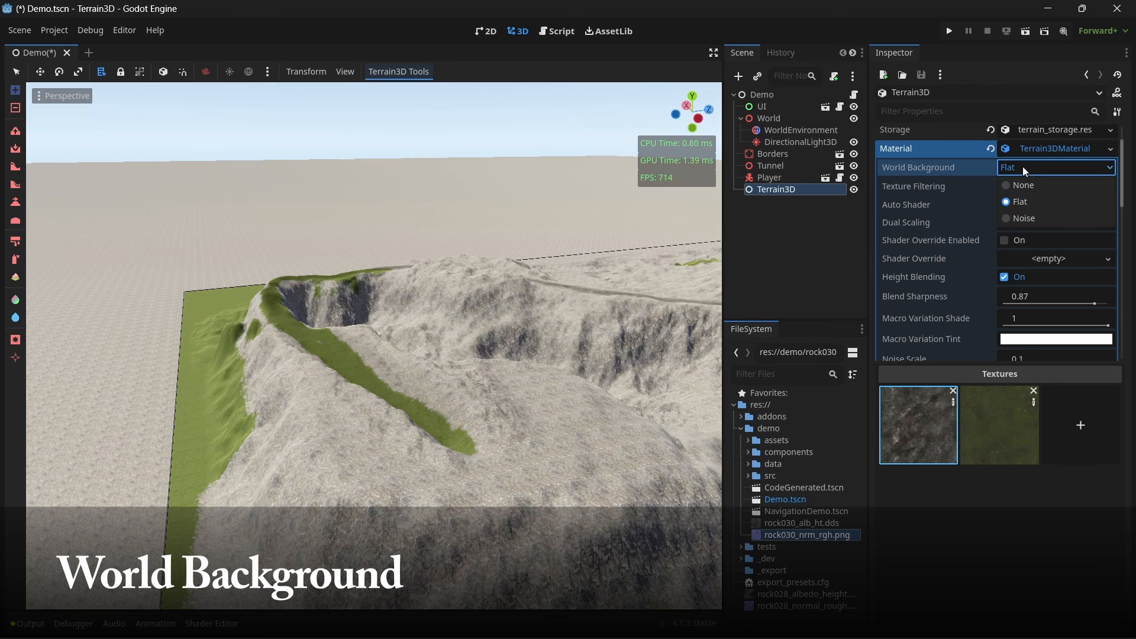
click(1035, 191)
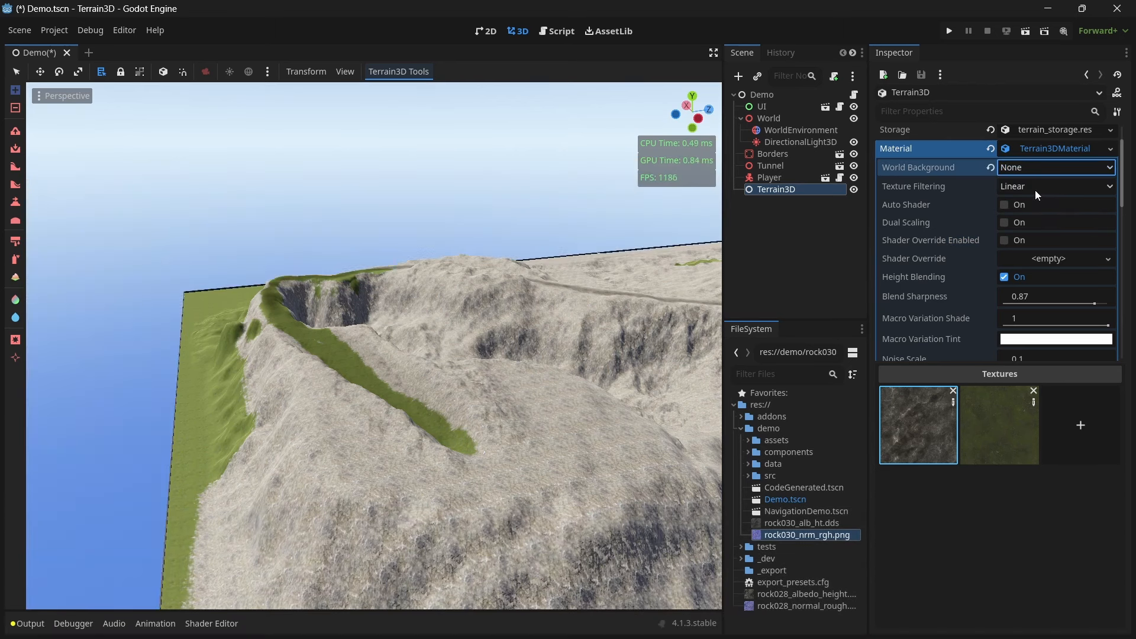
right_drag(622, 333, 710, 333)
click(1025, 169)
click(1026, 201)
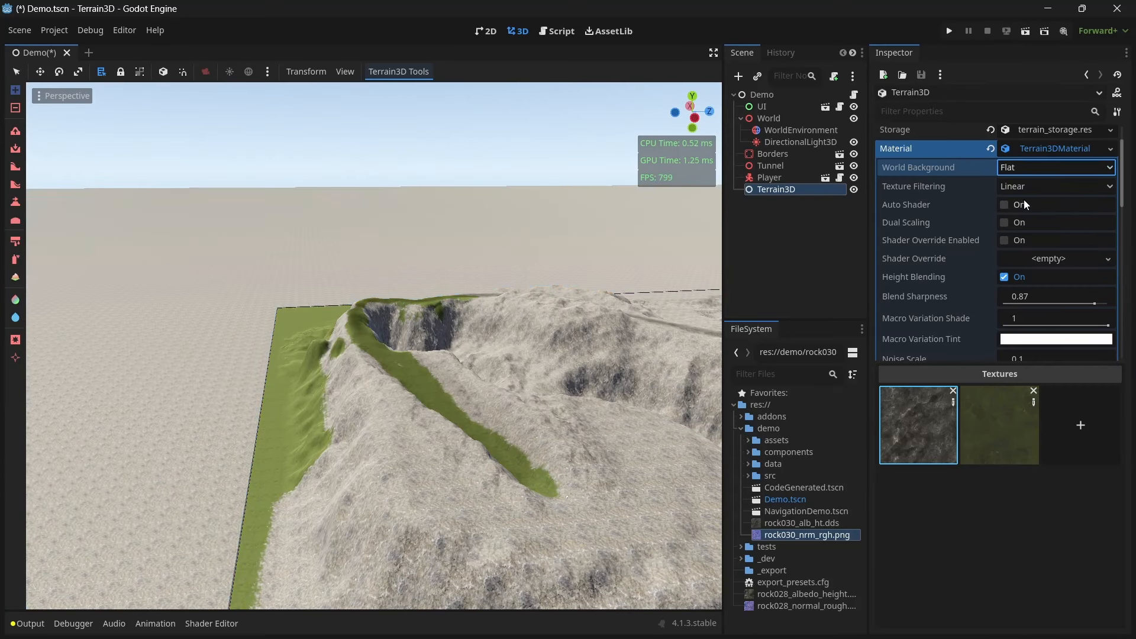
click(1030, 175)
click(1022, 219)
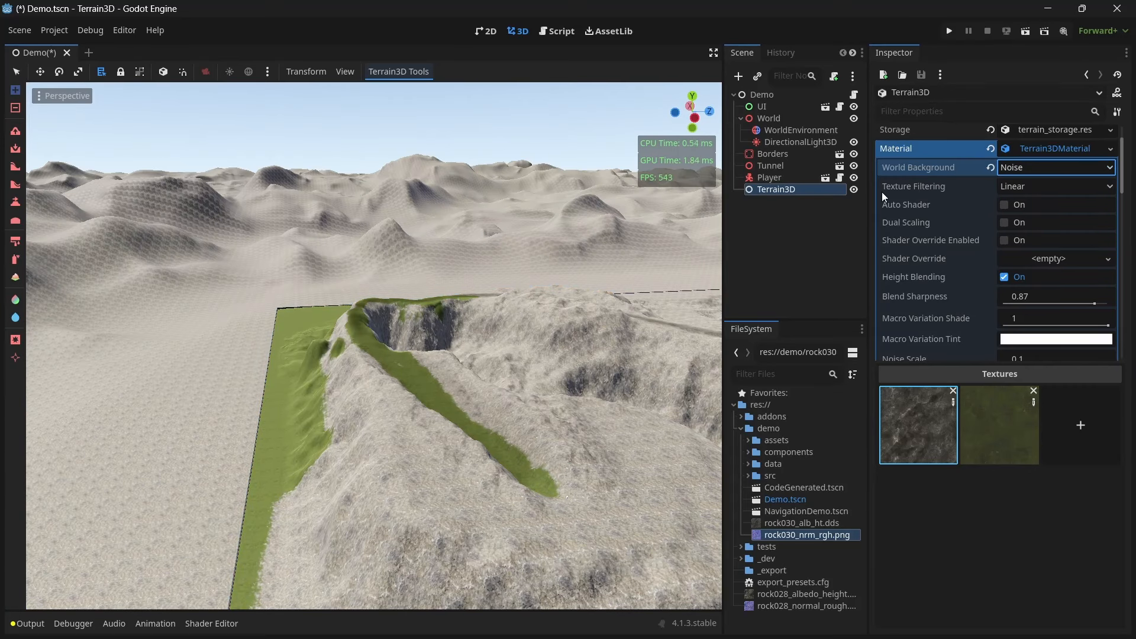
- Set the terrain material's World Noise Max Octaves to 8 for the noise background
right_drag(675, 246, 577, 267)
key(s)
key(e)
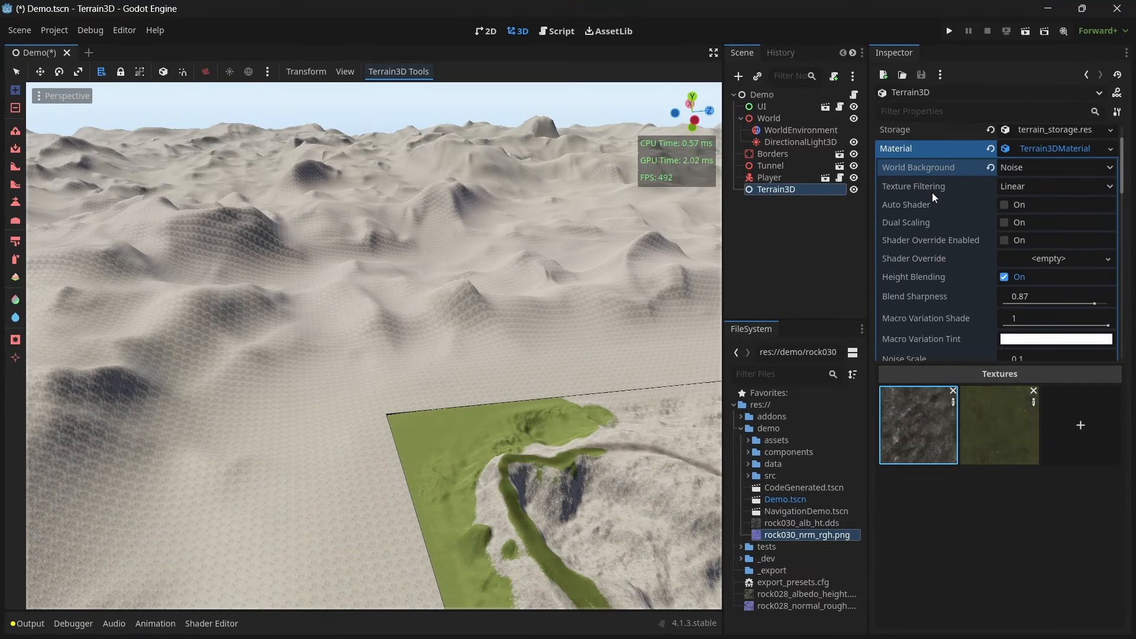
scroll(933, 193, down, 5)
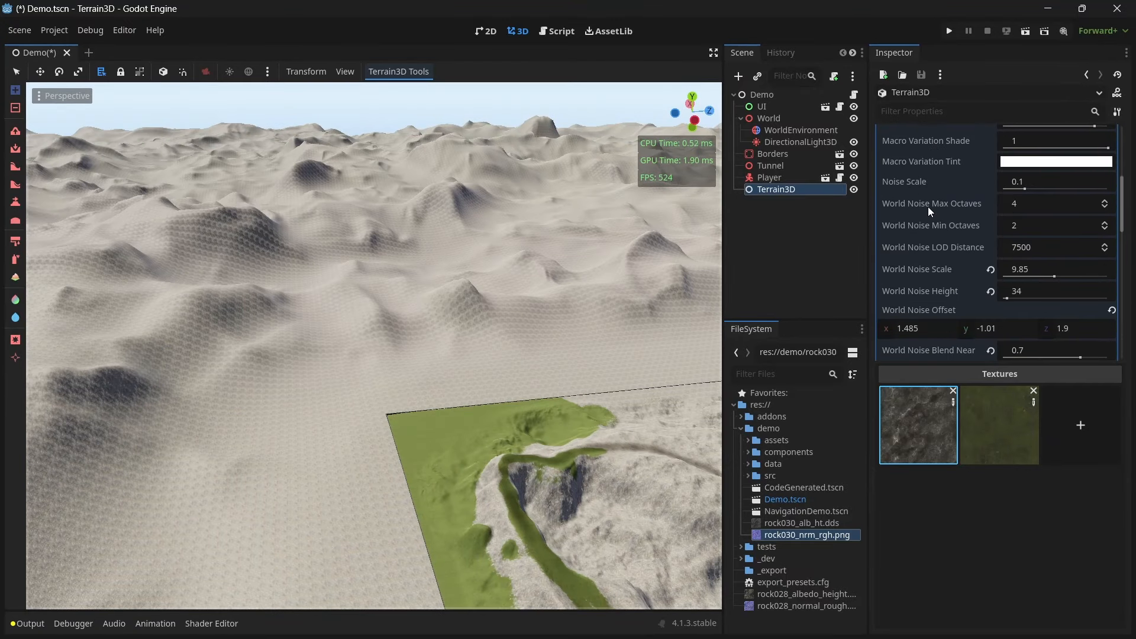
click(1105, 201)
click(1106, 201)
click(1106, 202)
click(1106, 201)
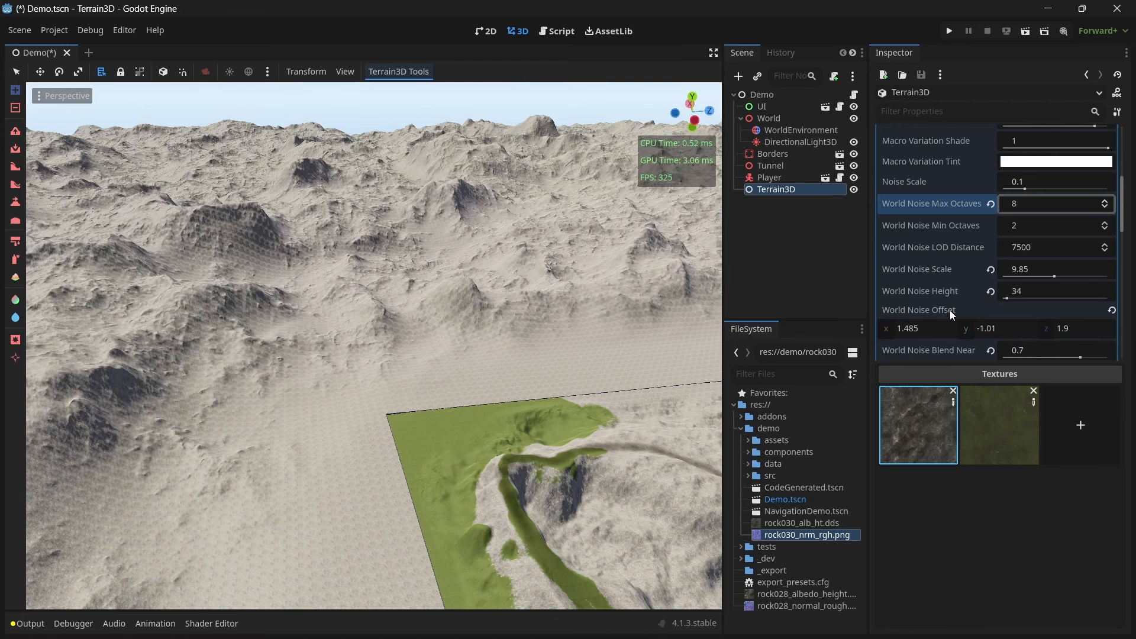
scroll(947, 277, down, 3)
scroll(946, 277, up, 3)
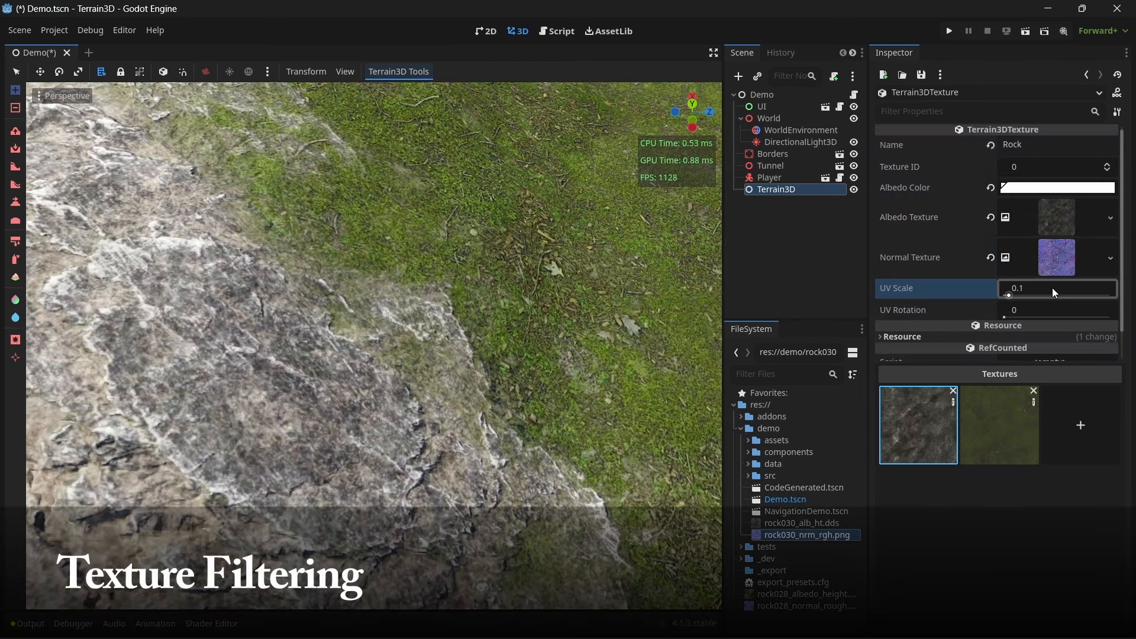
- Try a lower UV Scale on the Rock texture, reset it, and set it to 0.01
mouse_move(1052, 287)
mouse_down()
mouse_move(1013, 287)
mouse_move(1057, 288)
mouse_up()
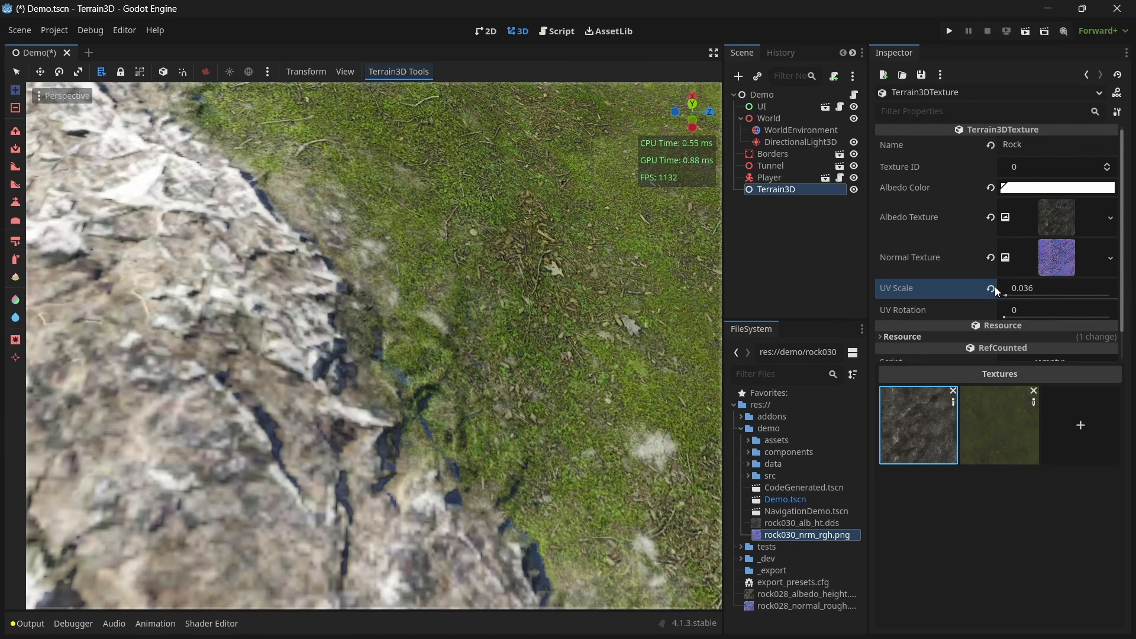
click(990, 288)
click(1033, 288)
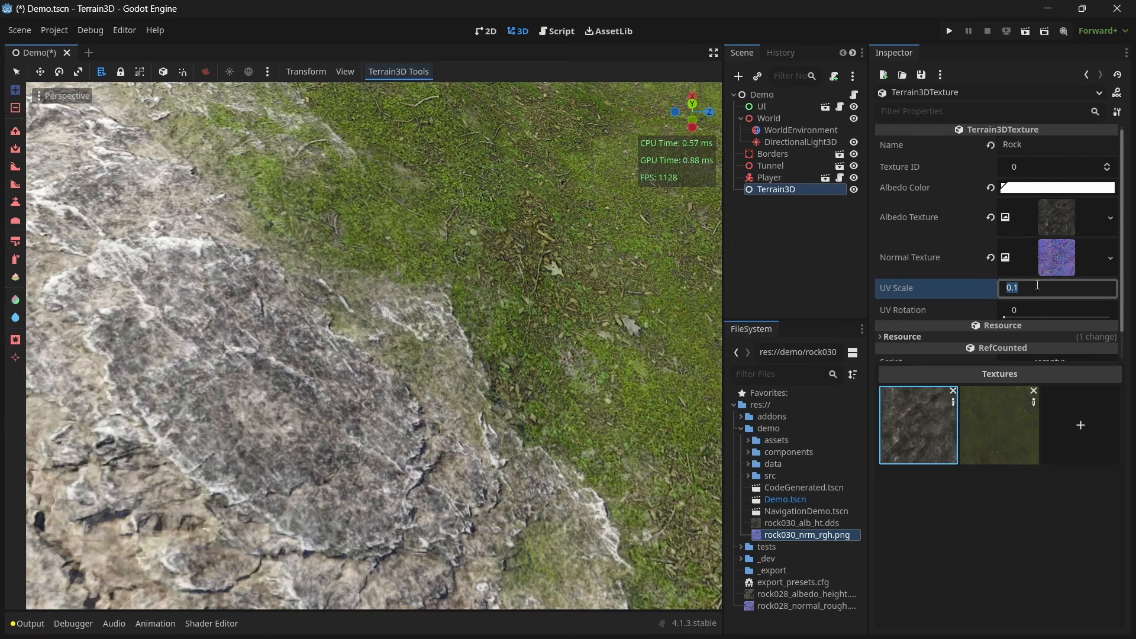
text(0.01)
key(Return)
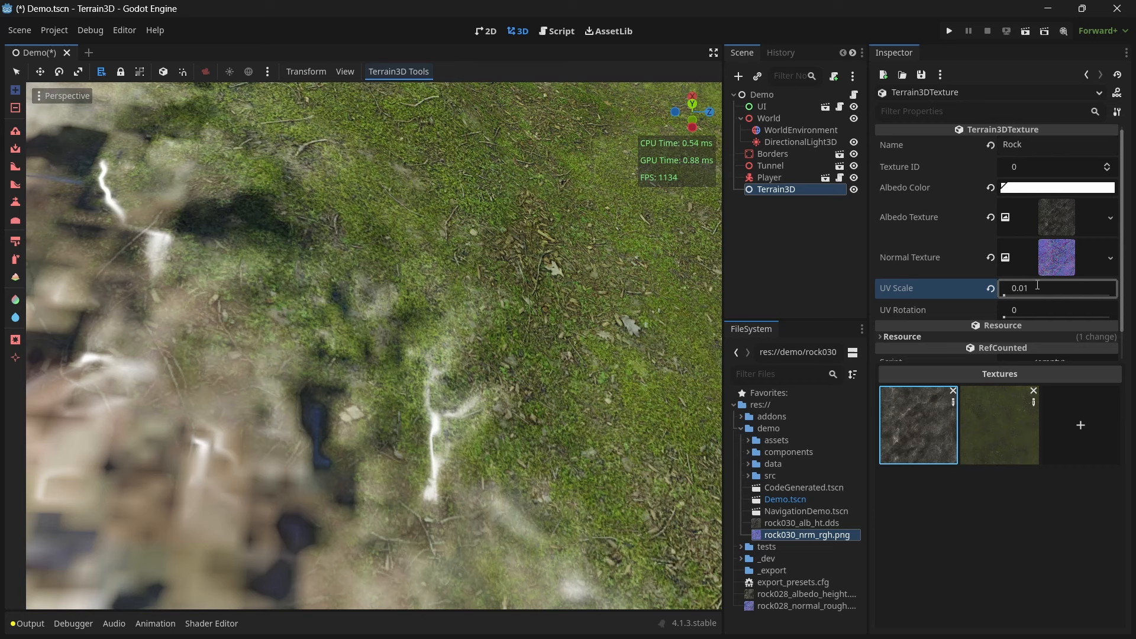
- Set the Grass texture's UV Scale to 0.01
click(995, 421)
click(1034, 290)
text(0.01)
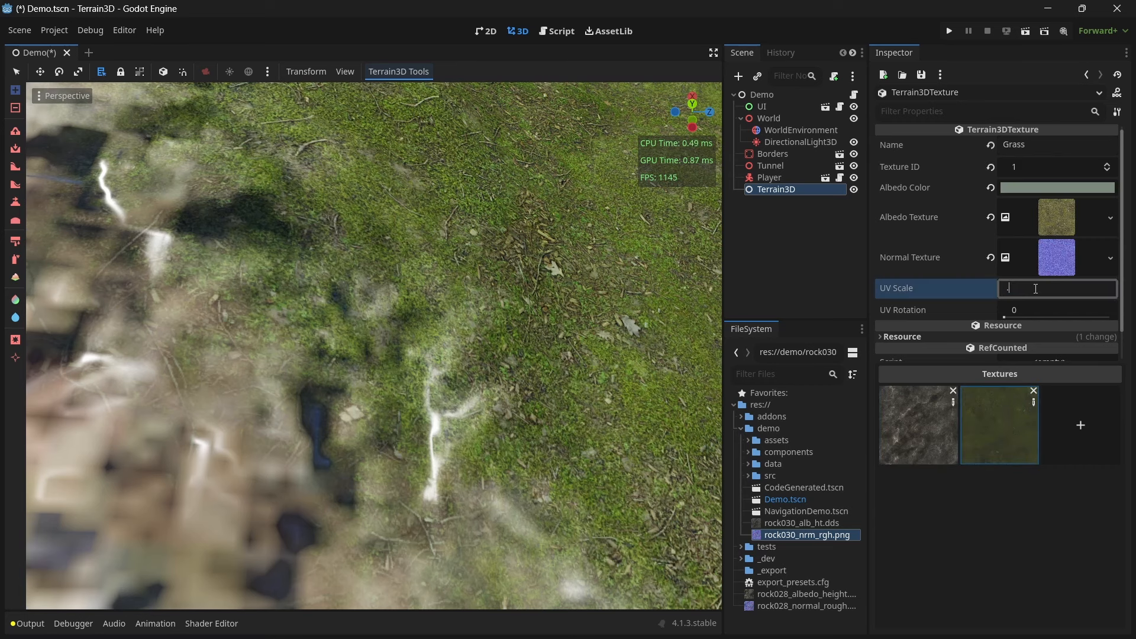
key(Return)
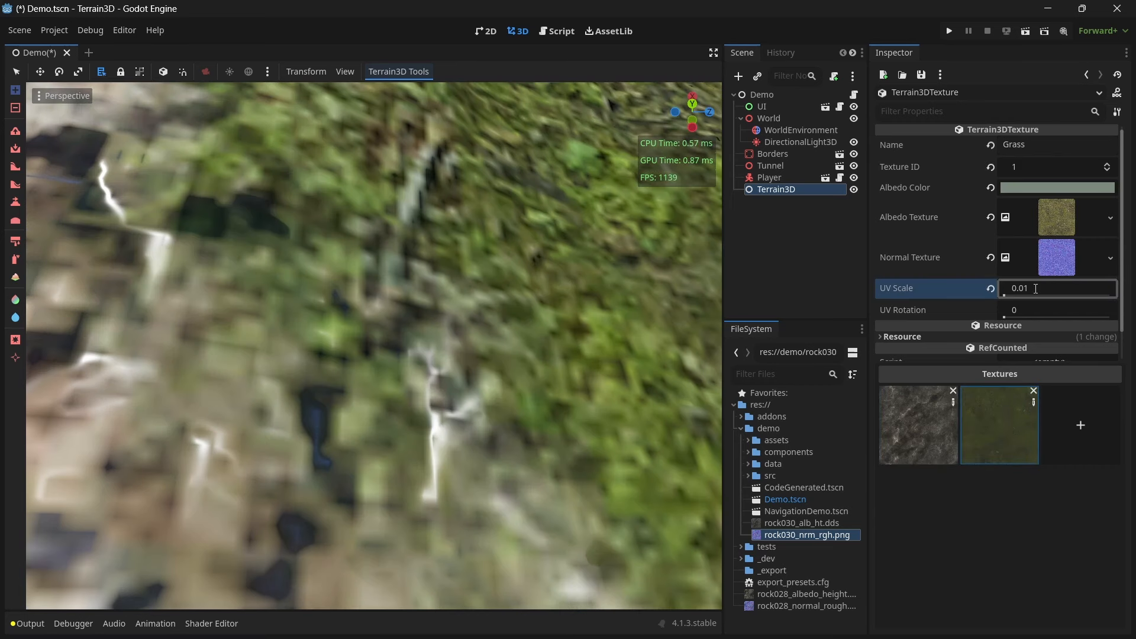
- Set the Terrain3D material's Texture Filtering to Nearest and inspect the enlarged textures on the terrain
click(789, 192)
click(1025, 220)
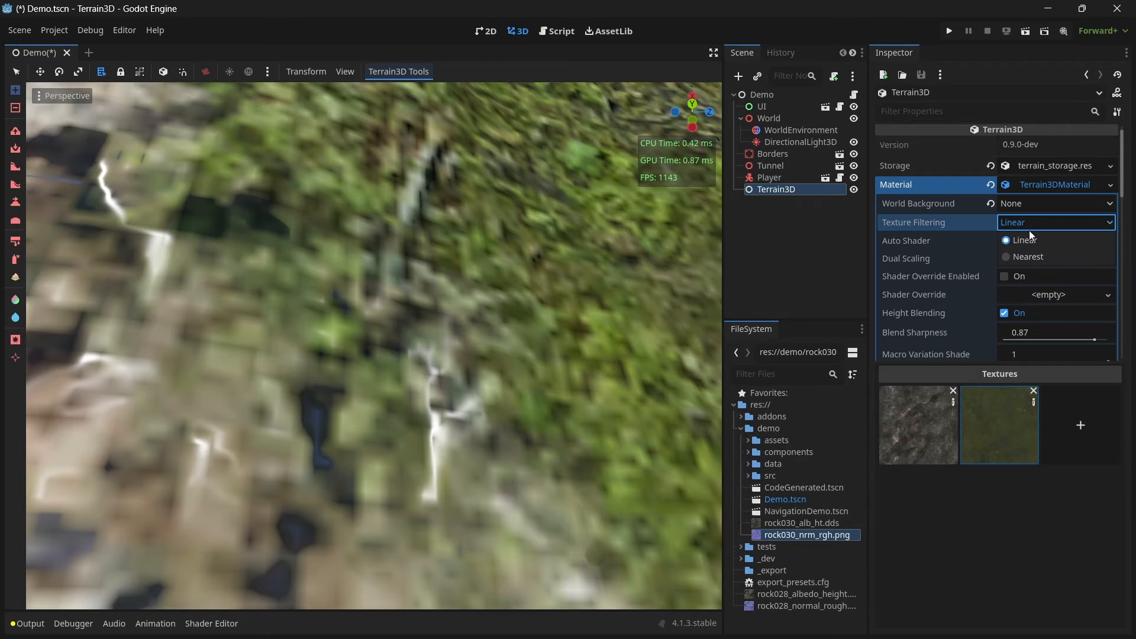
click(1034, 255)
right_drag(533, 331, 583, 293)
key(s)
key(w)
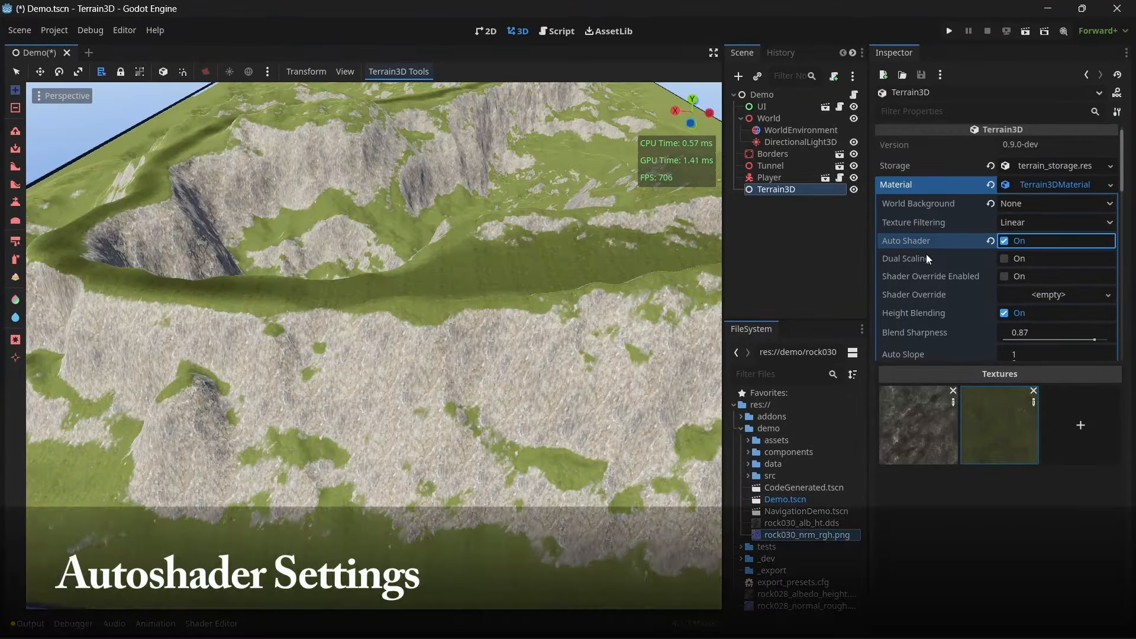
- Try different Auto Slope and Auto Height Reduction values for the autoshader, and check the Rock and Grass textures' IDs
scroll(918, 240, down, 5)
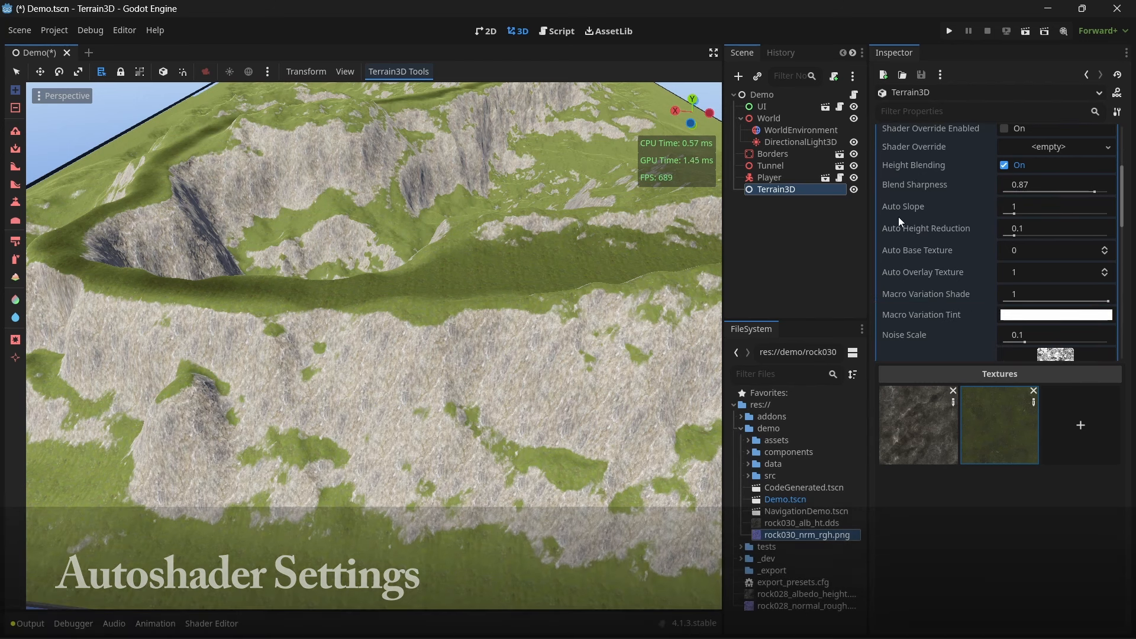
mouse_move(1039, 211)
mouse_down()
mouse_move(1123, 210)
mouse_move(1077, 210)
mouse_up()
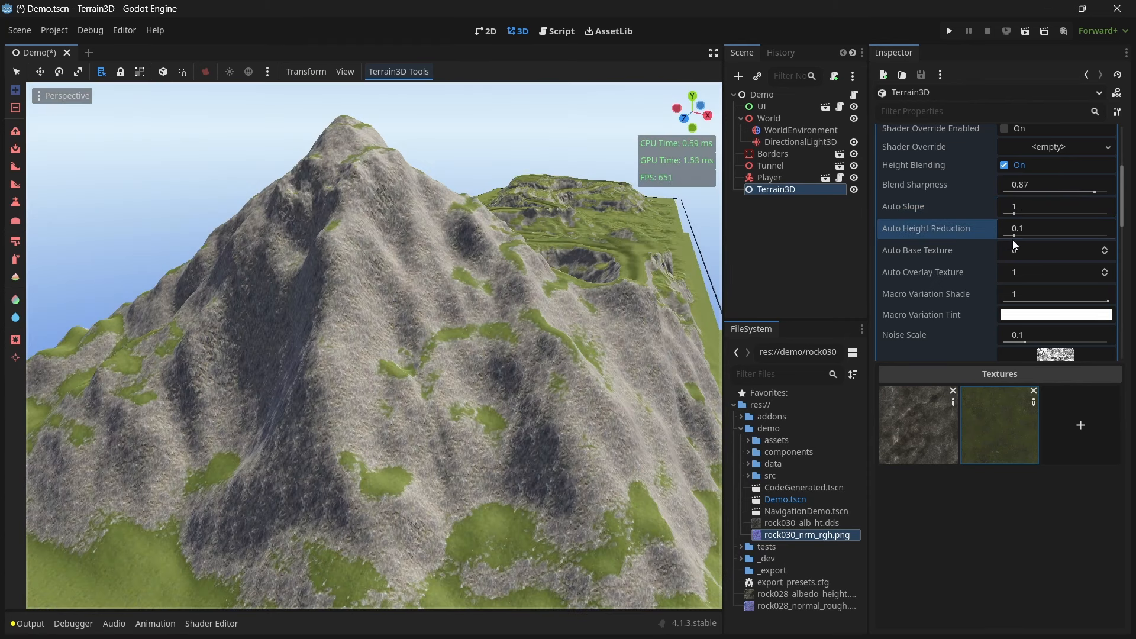
mouse_move(1016, 237)
mouse_down()
mouse_move(1002, 238)
mouse_move(1108, 235)
mouse_move(993, 237)
mouse_move(1078, 244)
mouse_move(1015, 236)
mouse_up()
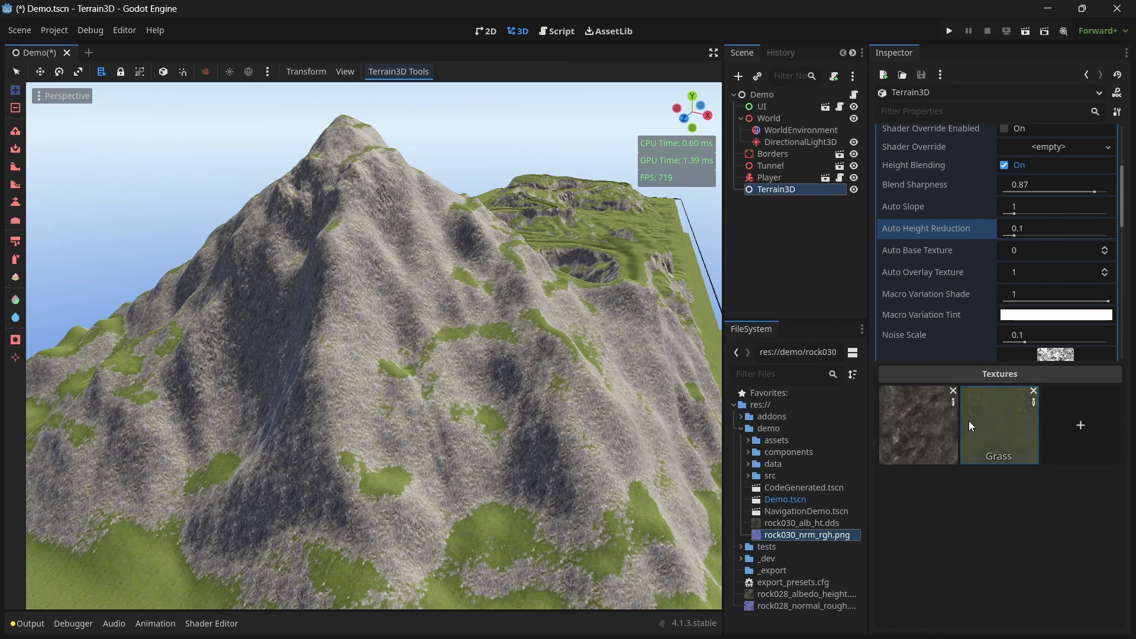
click(907, 426)
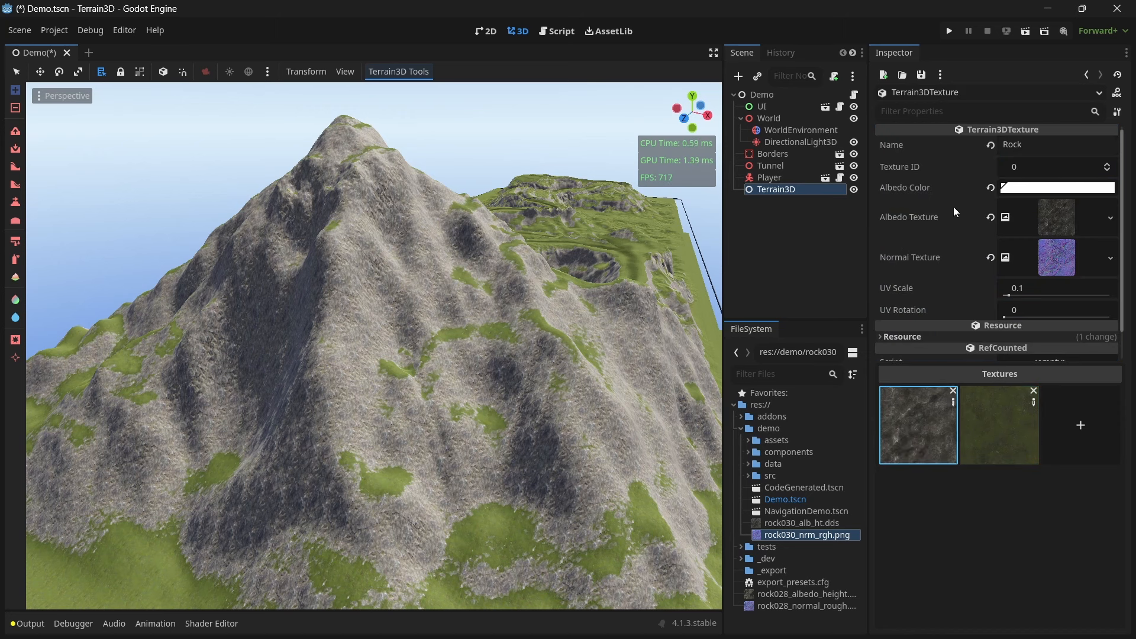
click(986, 409)
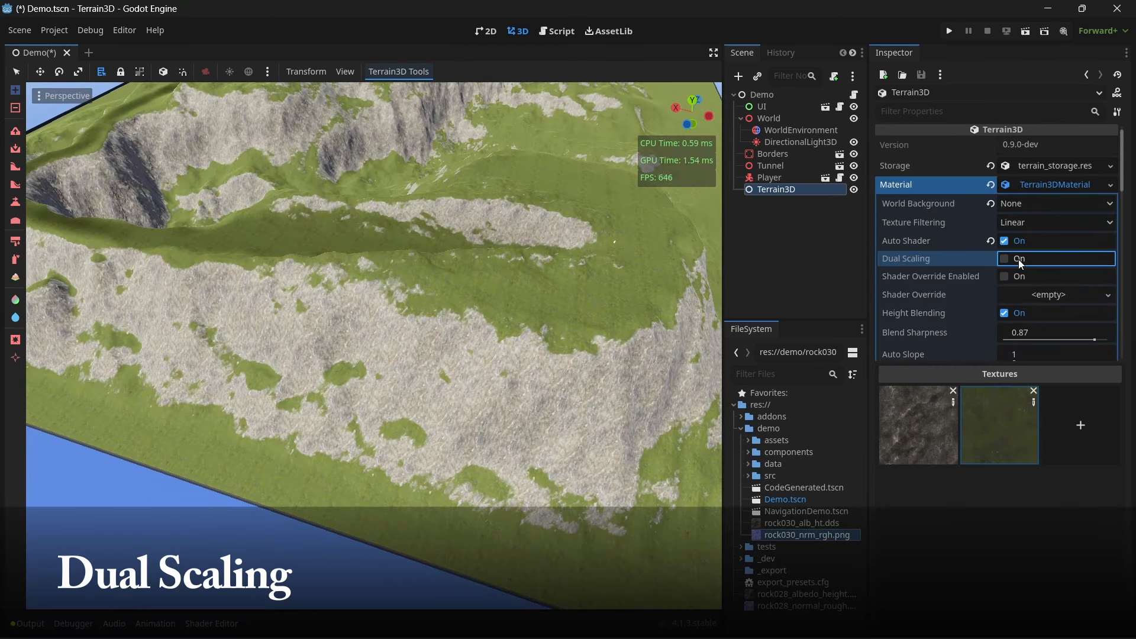
- Enable Dual Scaling in the terrain material and compare the rock slopes with it off and on, near and far
click(1019, 262)
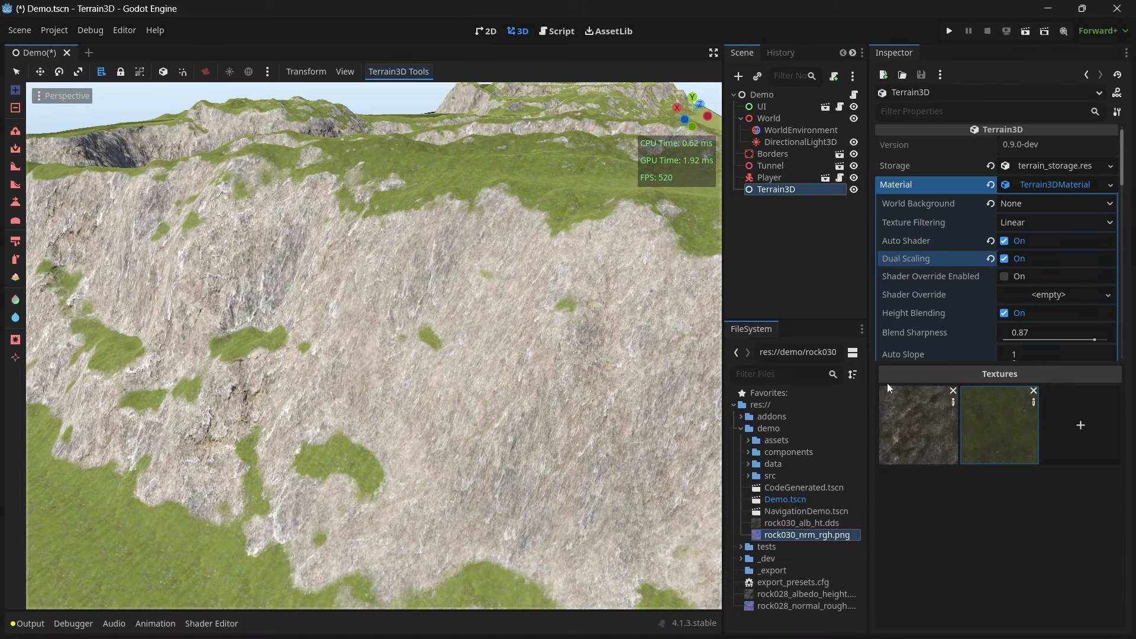
click(1020, 261)
click(1020, 260)
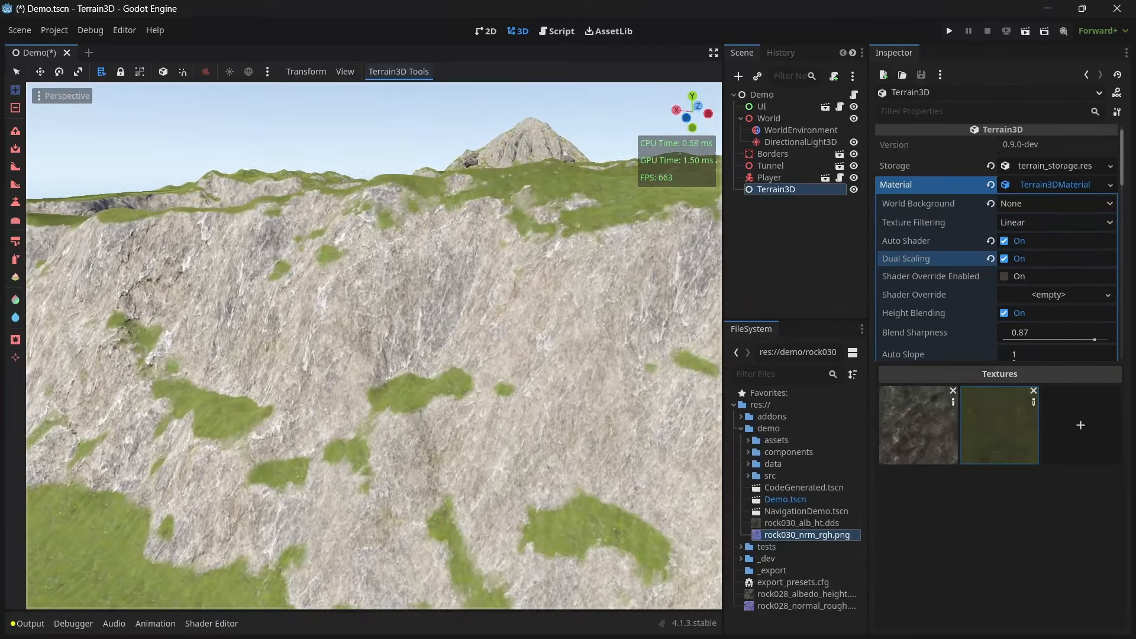
key(w)
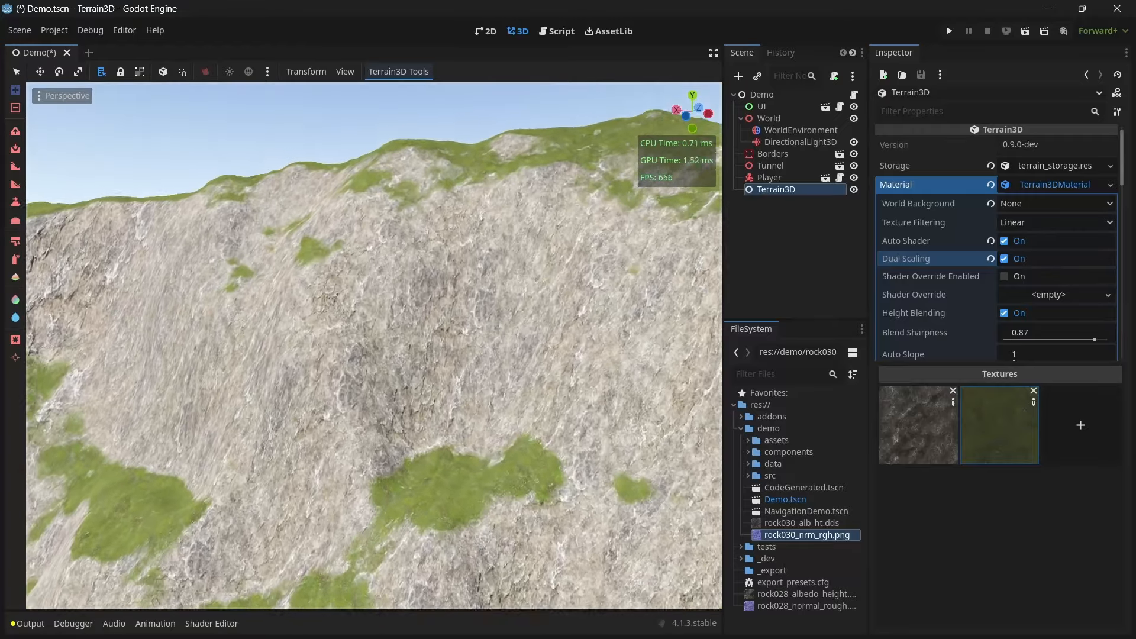
key(s)
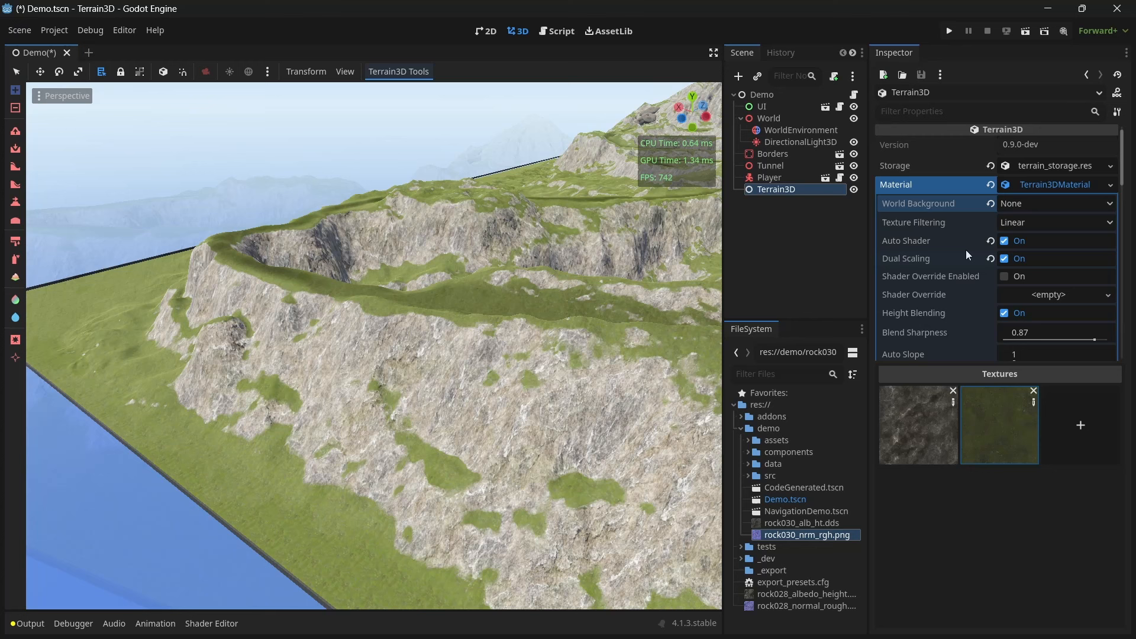
- Try different Dual Scale Reduction and Tri Scale Reduction values to compare the scaling of distant rock
scroll(966, 249, down, 4)
scroll(965, 246, down, 4)
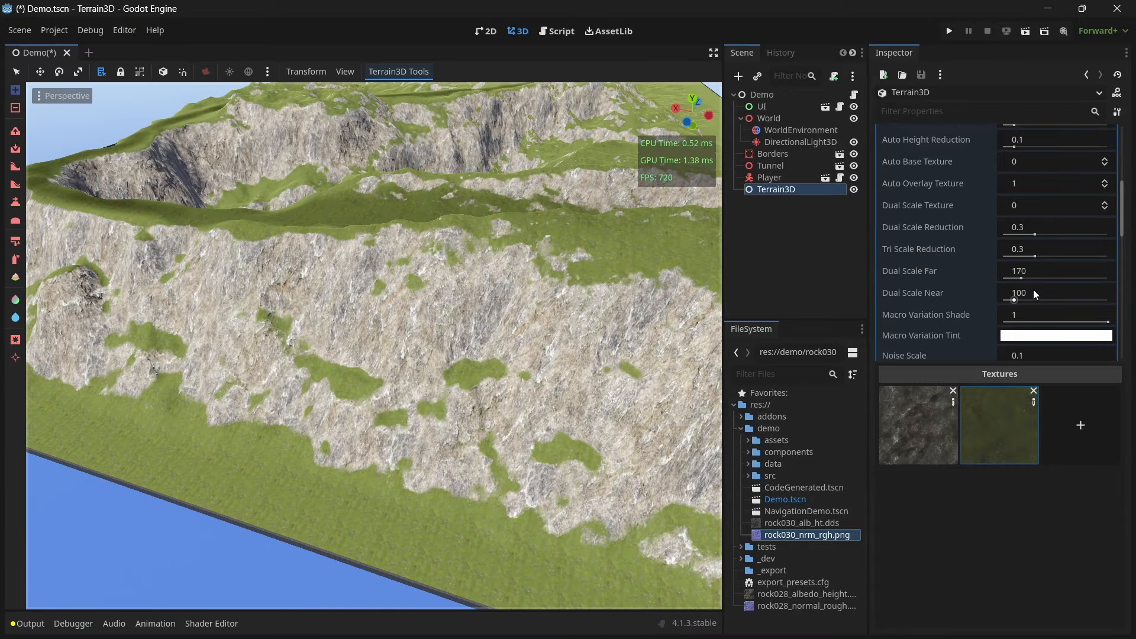
drag(1035, 234, 1055, 239)
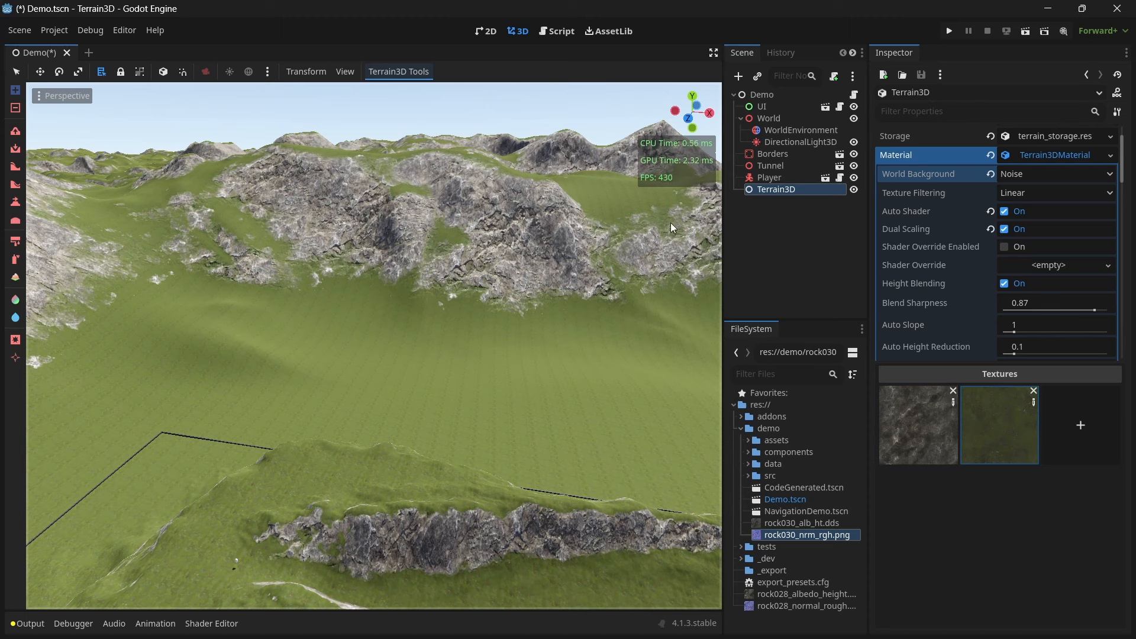
scroll(897, 264, down, 5)
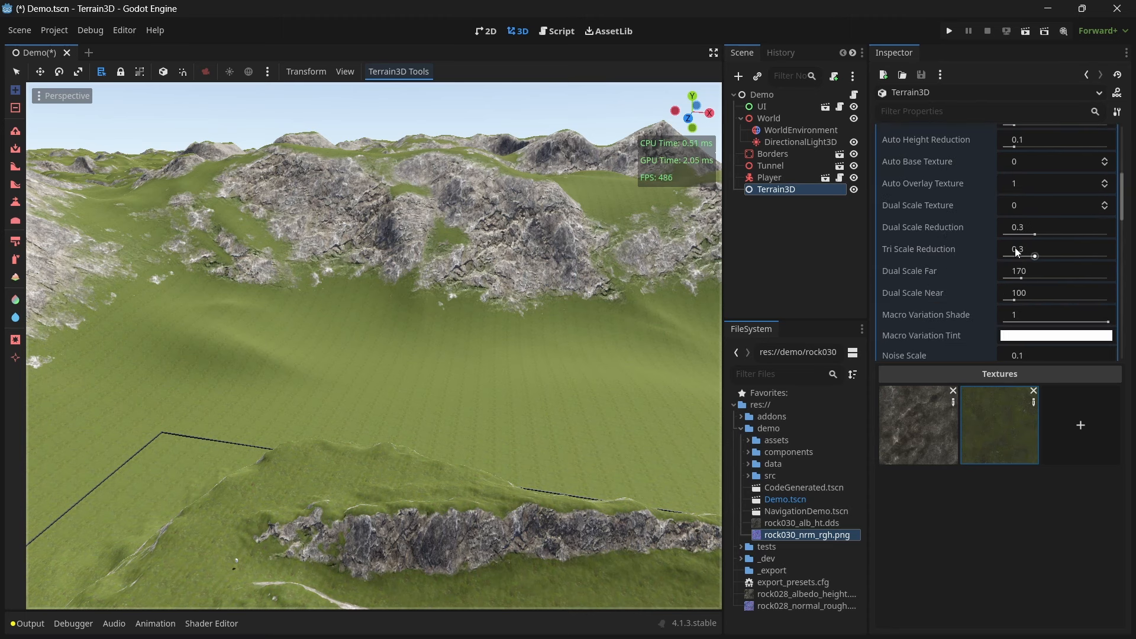
drag(1035, 256, 1021, 247)
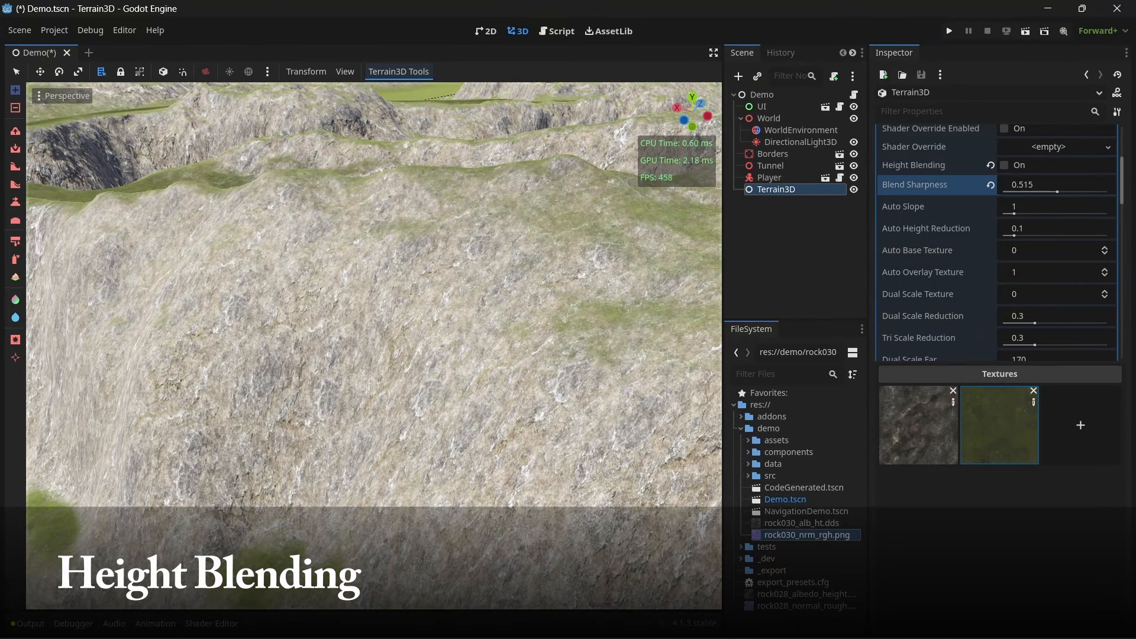
- Set Blend Sharpness to 0.625 to inspect the texture edges, enable Height Blending and readjust the sharpness
drag(1057, 185, 1069, 191)
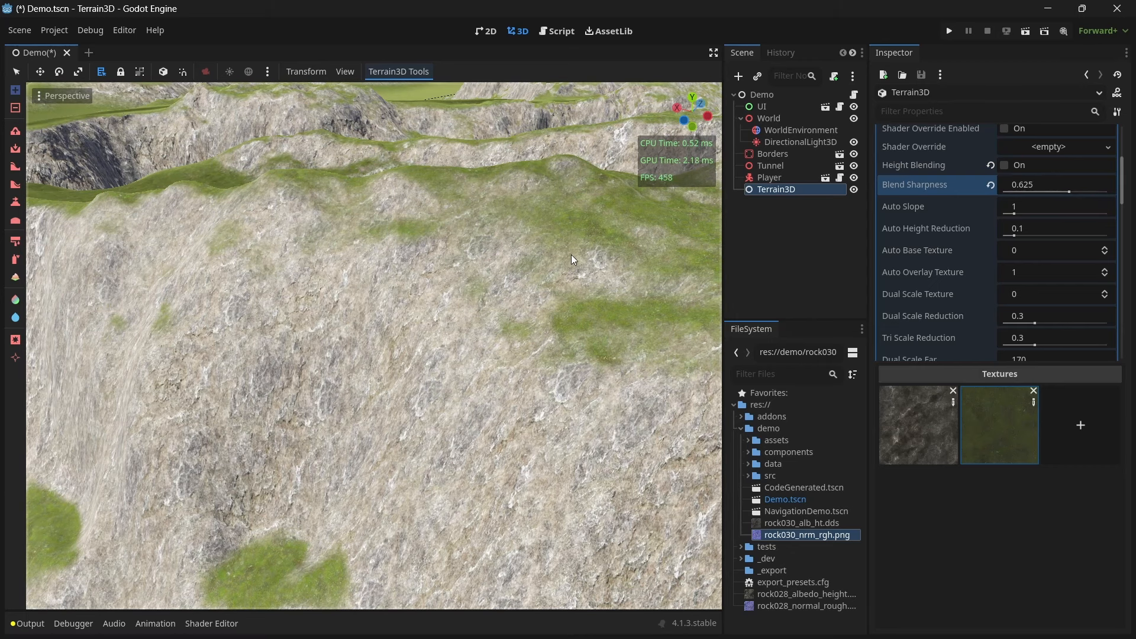
right_drag(546, 239, 542, 242)
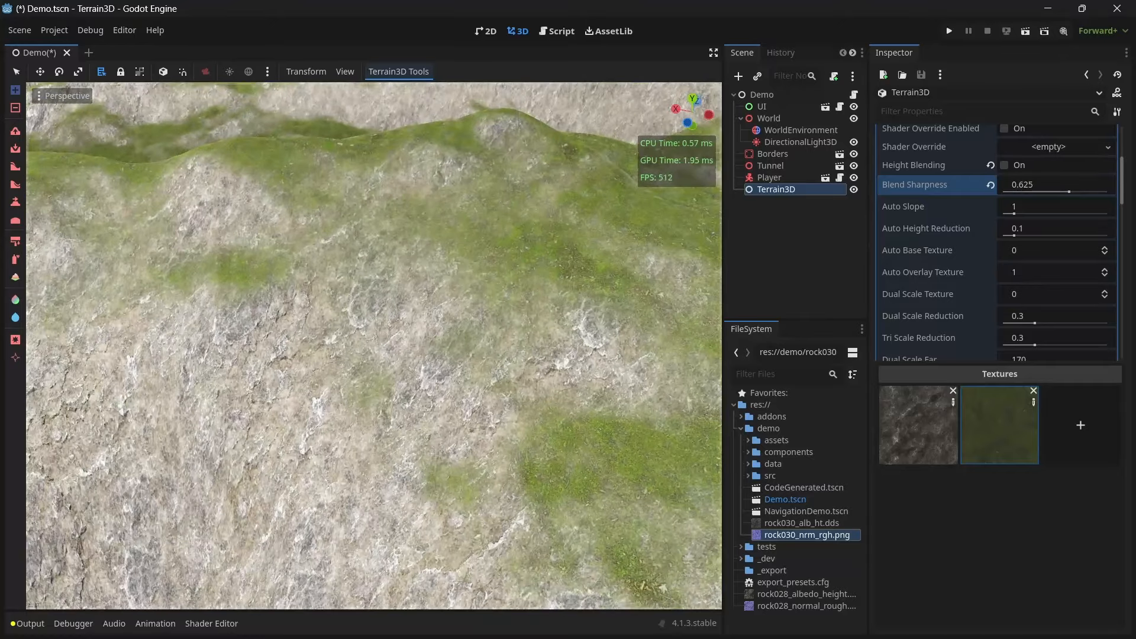
click(1019, 166)
mouse_move(1035, 187)
mouse_down()
mouse_move(1074, 187)
mouse_move(1058, 187)
mouse_up()
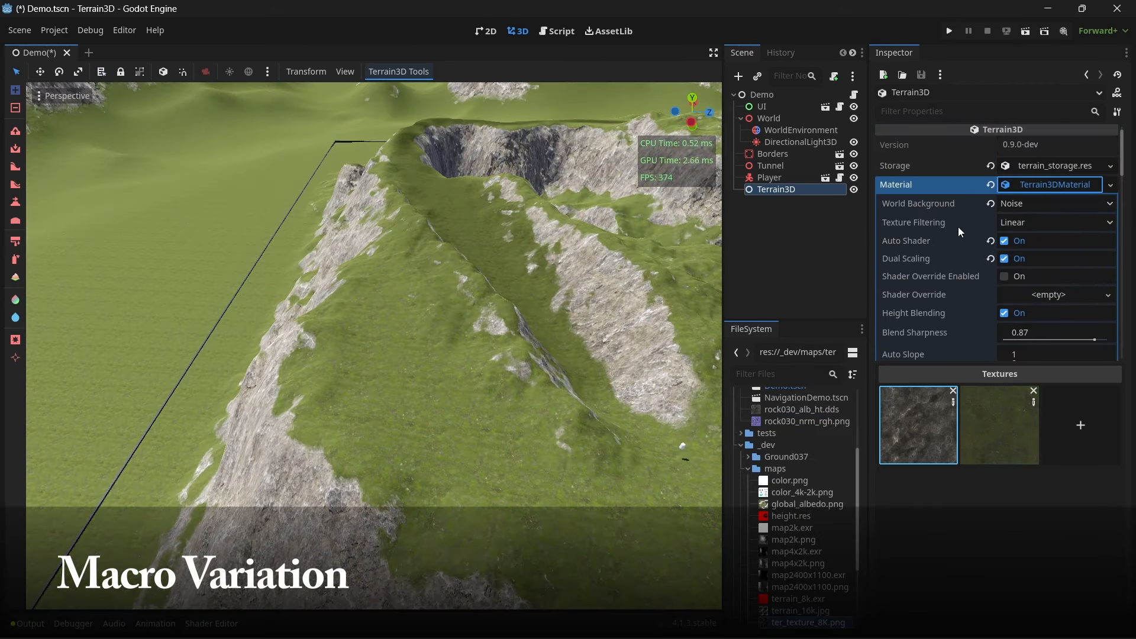
- Examine the material's macro variation and noise scale settings, and the Noise Texture with its FastNoiseLite settings
scroll(946, 232, down, 10)
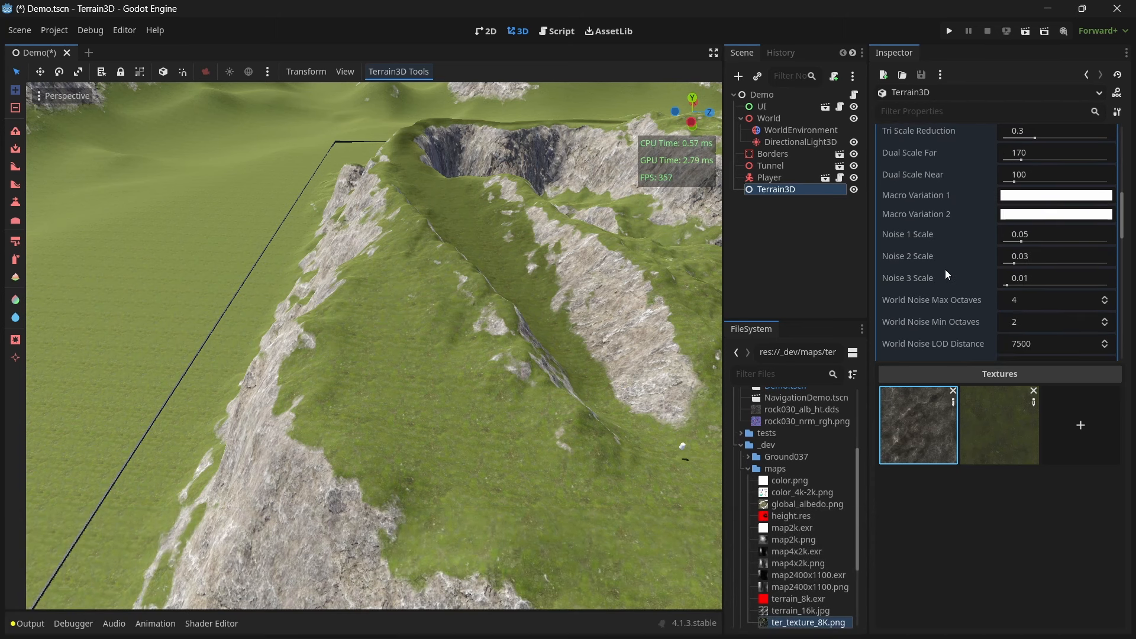
scroll(946, 270, down, 10)
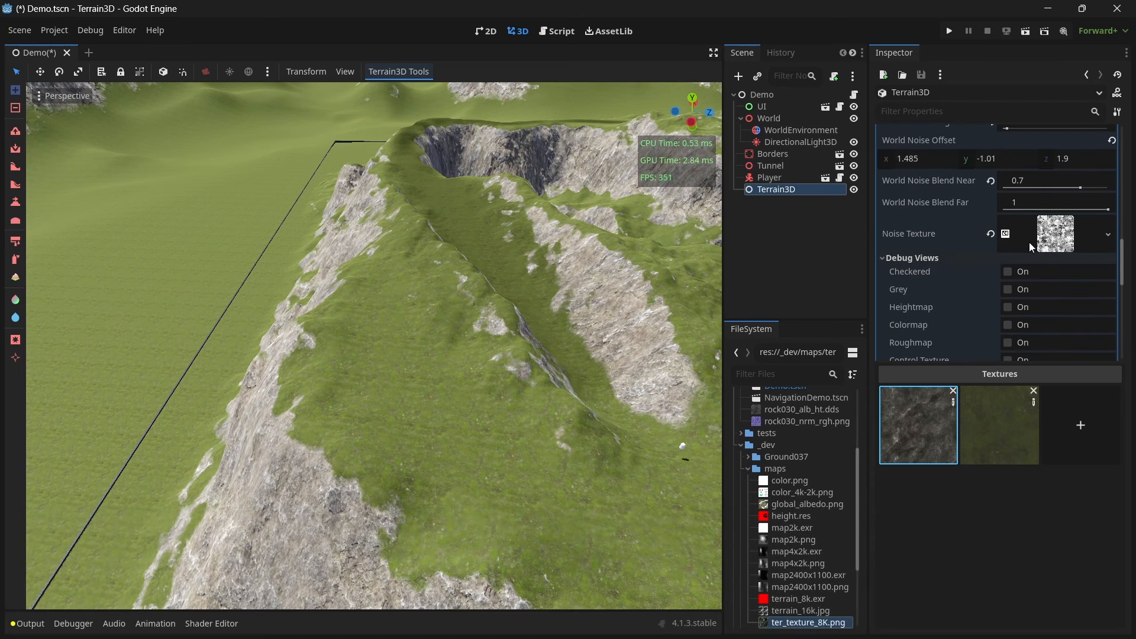
click(1054, 235)
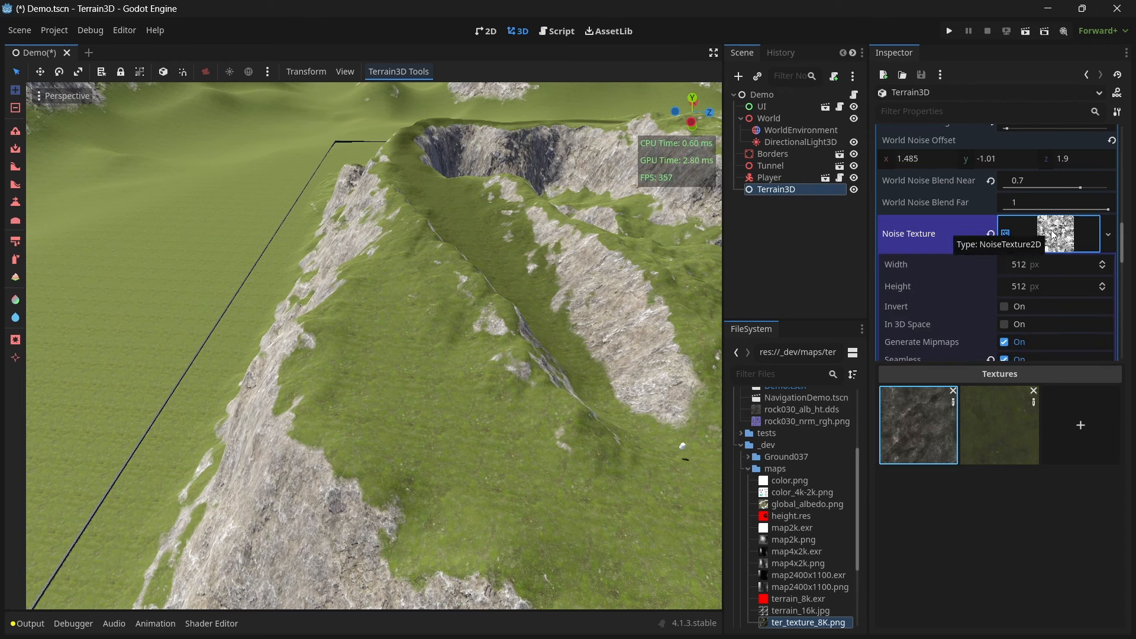
scroll(1032, 223, down, 5)
click(1046, 271)
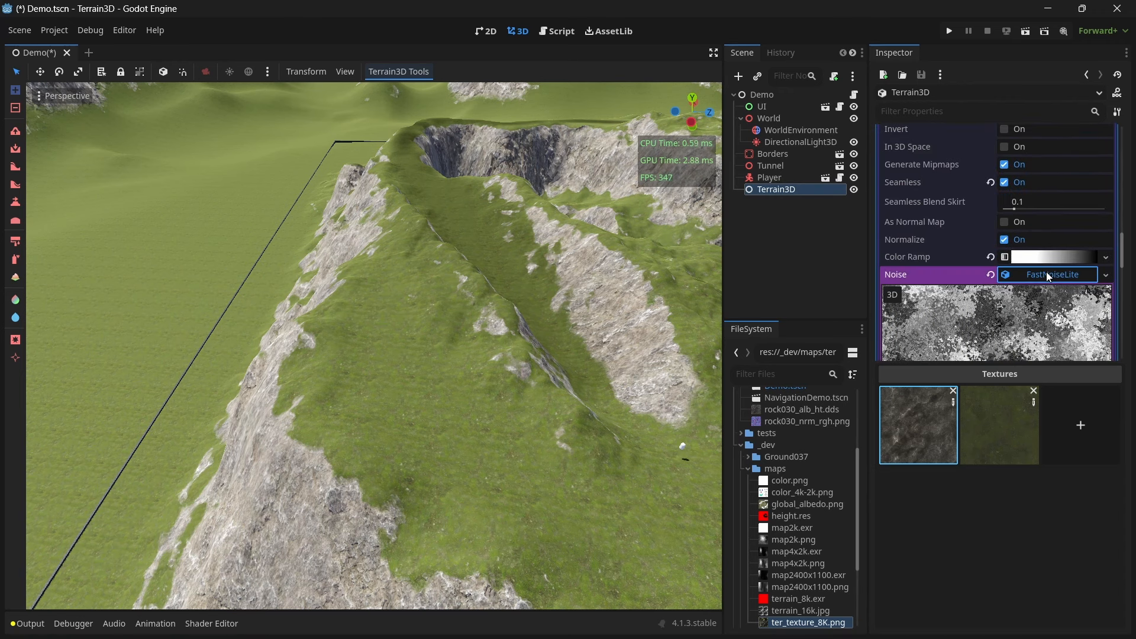
scroll(1045, 272, down, 2)
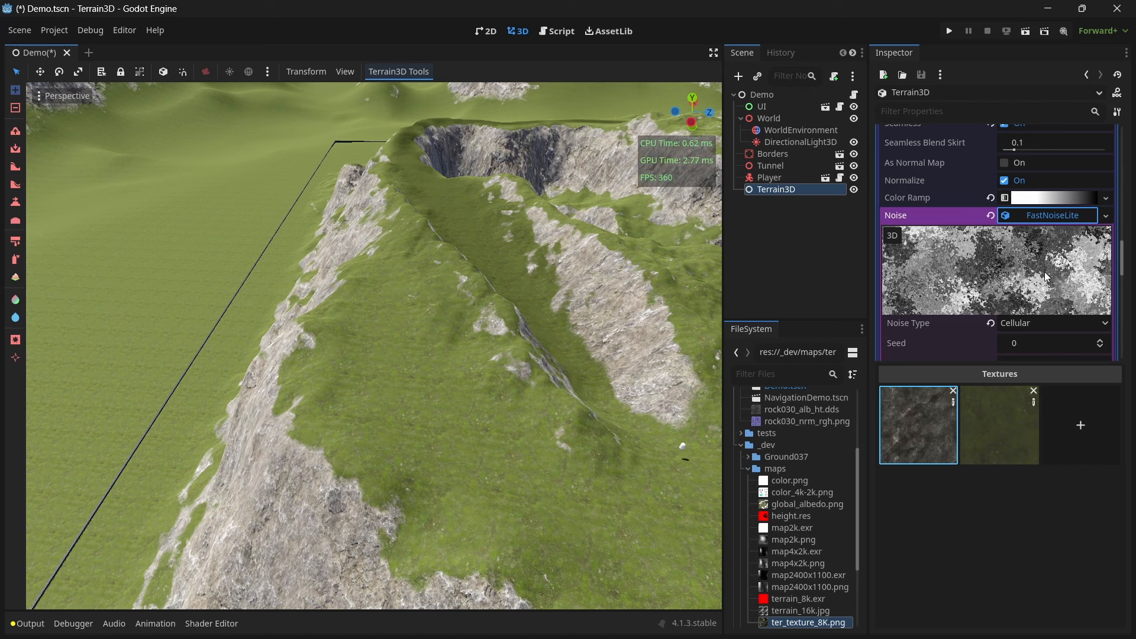
click(1045, 218)
scroll(1045, 222, up, 9)
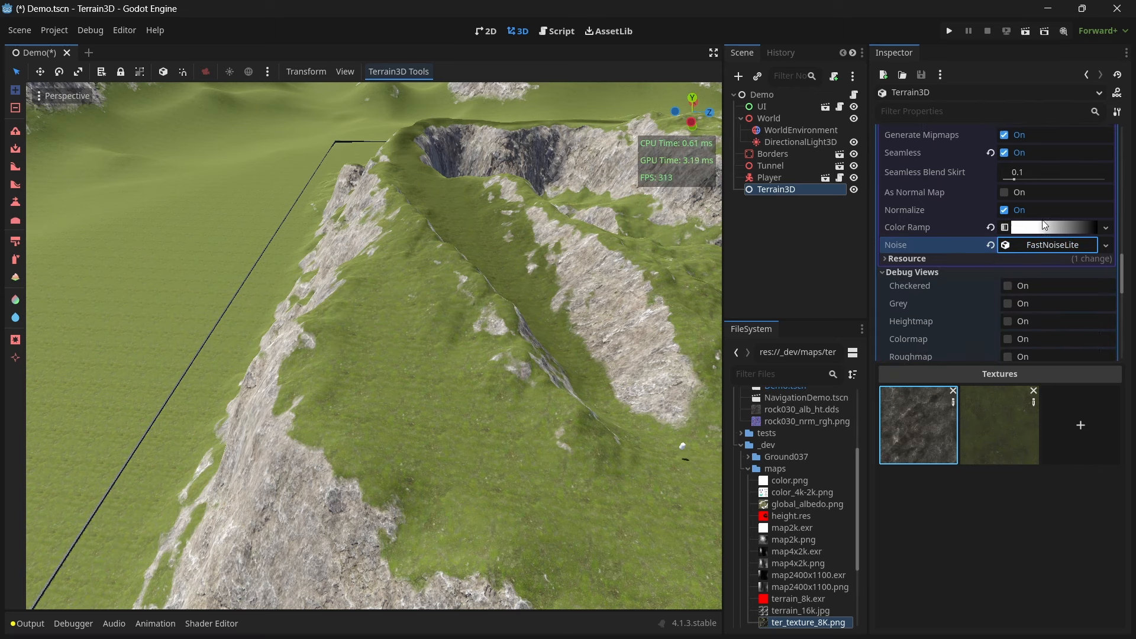
click(1053, 262)
- Clear the material's Noise Texture and toggle the Checkered debug view on and off to regenerate the default noise
click(991, 264)
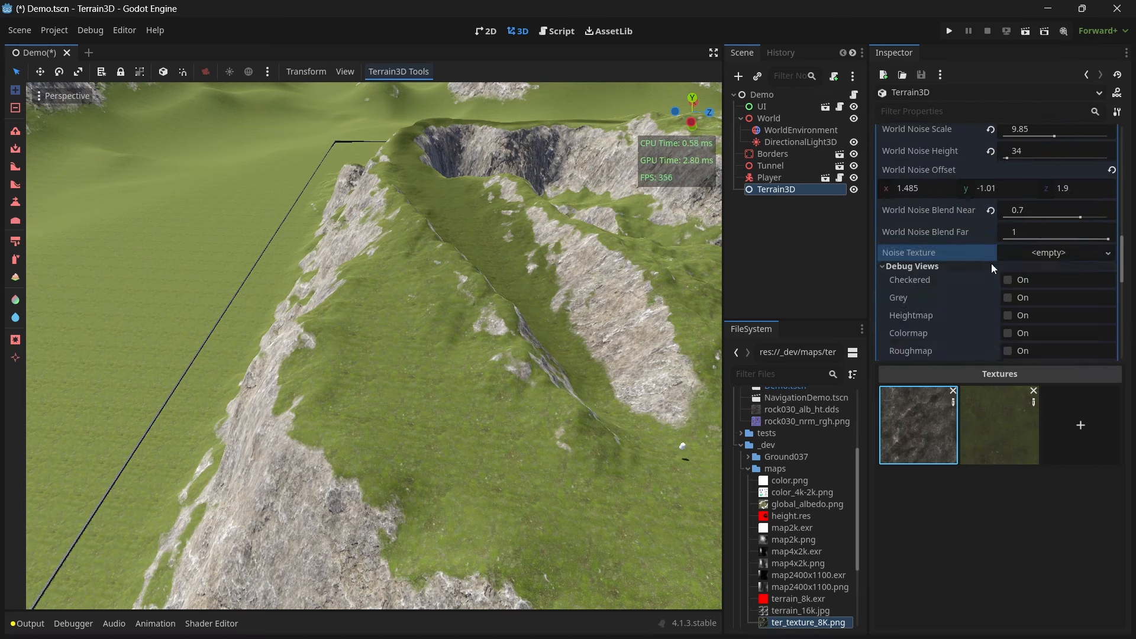
click(1023, 282)
click(1024, 301)
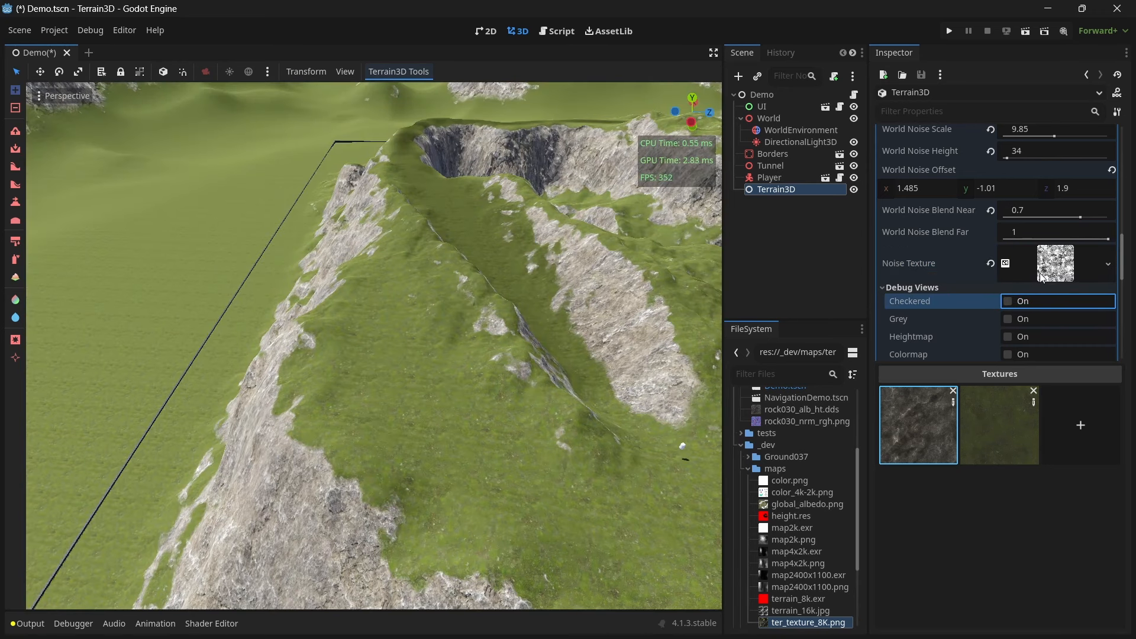
- Try a light purple tint for the terrain material's Macro Variation 1
scroll(1056, 271, up, 5)
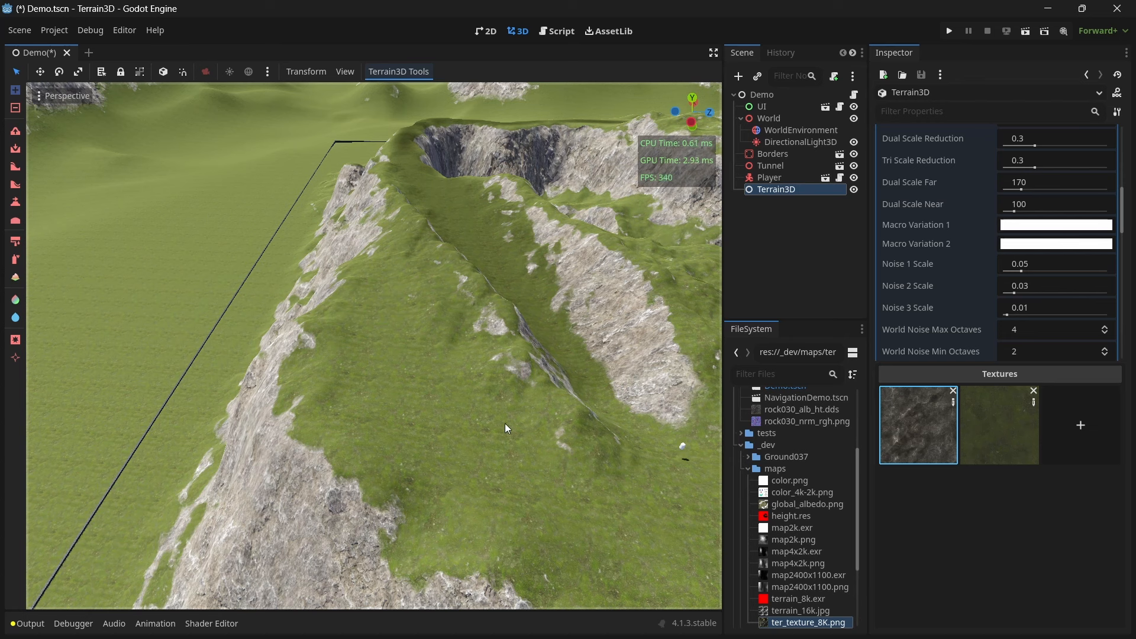
click(1016, 228)
drag(1059, 441, 1031, 462)
click(1050, 461)
click(848, 289)
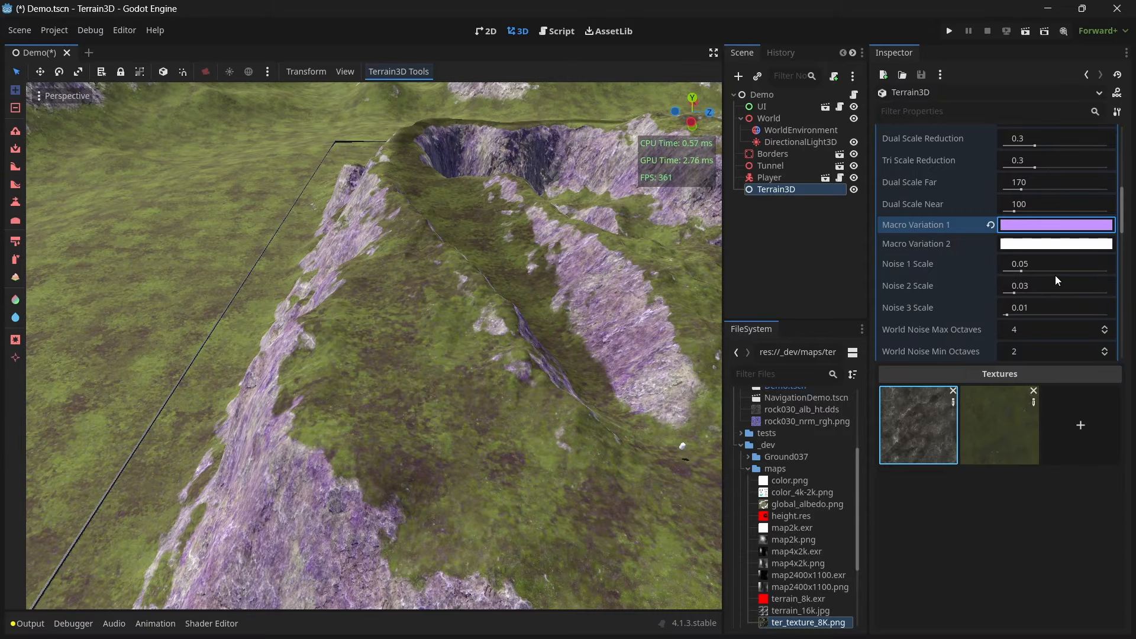
- Try Noise 1 Scale at 0.175 and Noise 2 Scale at 0.06, and reset both scales and Macro Variation 1 to their defaults
drag(1060, 265, 1006, 269)
click(1031, 266)
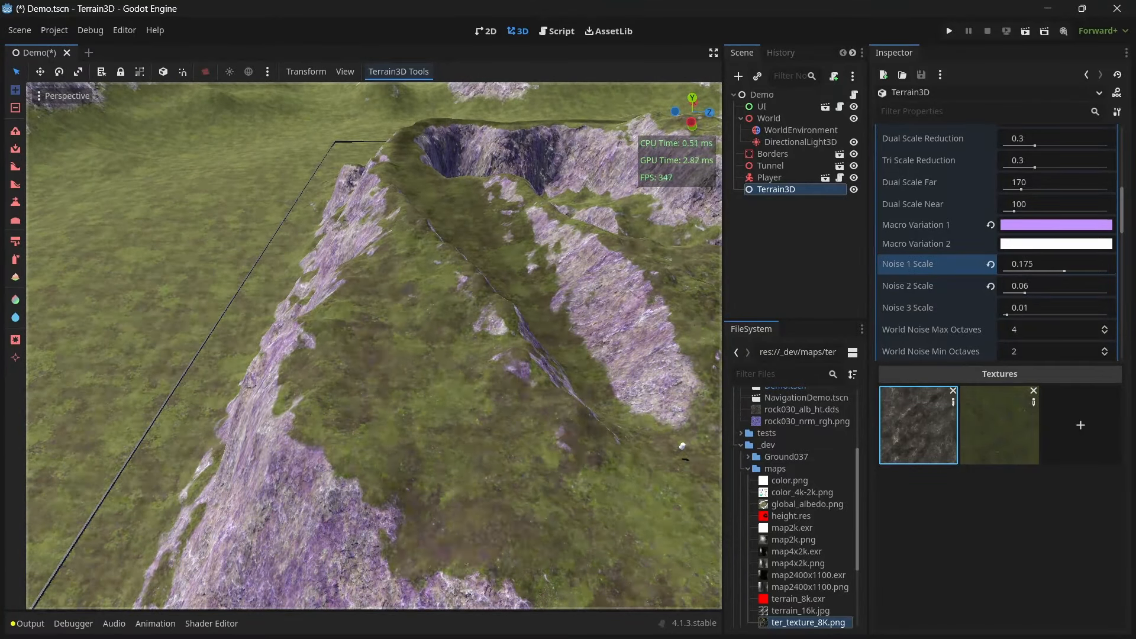
click(990, 265)
click(991, 286)
click(990, 225)
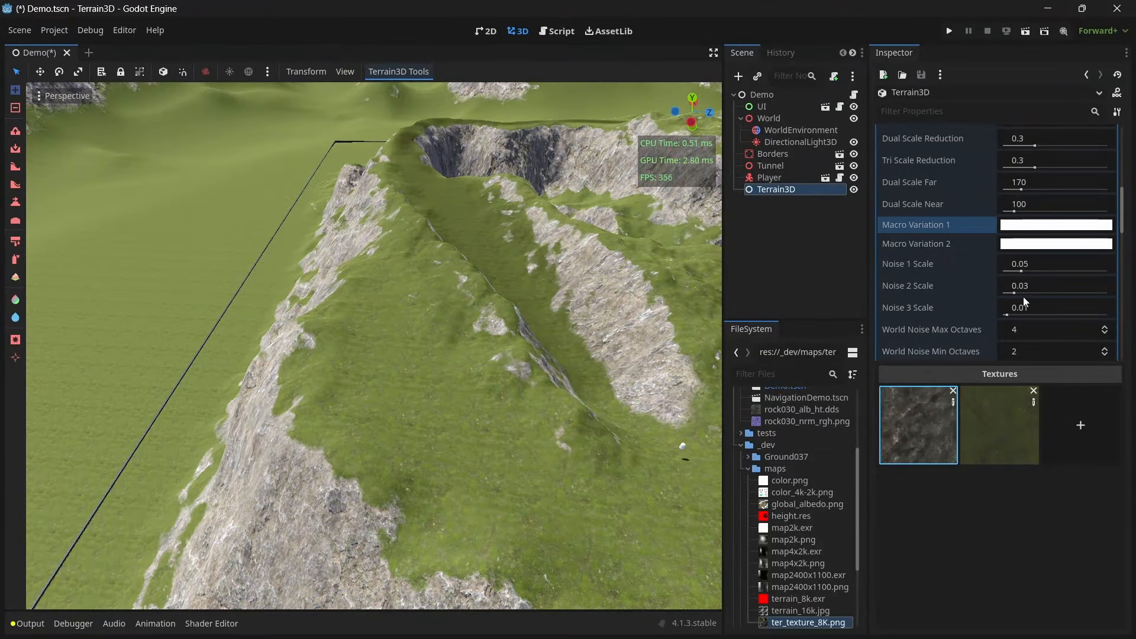
- Try another Macro Variation 2 tint with a changed Noise 3 Scale, and reset both to their defaults
click(1057, 244)
drag(1118, 272, 1027, 313)
click(874, 277)
click(990, 308)
click(991, 244)
- Set the terrain material's Macro Variation 1 to a pale blue-grey using the HSV colour values
click(1056, 225)
drag(1074, 442, 1045, 440)
click(1034, 421)
scroll(1035, 485, down, 6)
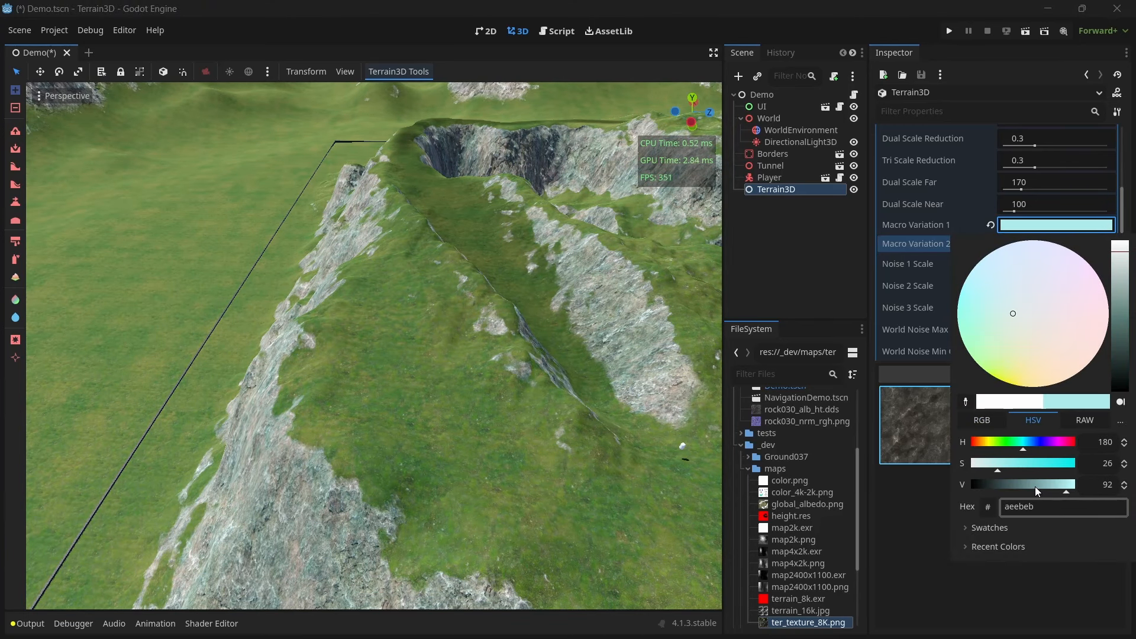
scroll(1024, 468, down, 14)
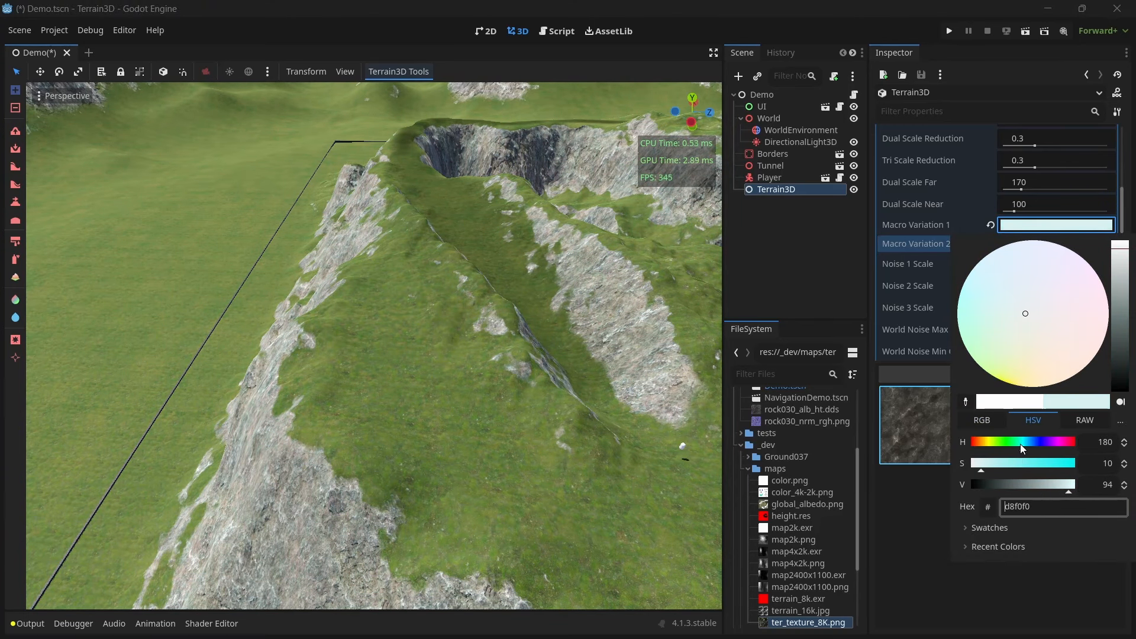
scroll(1021, 442, up, 20)
scroll(1039, 484, down, 5)
click(939, 251)
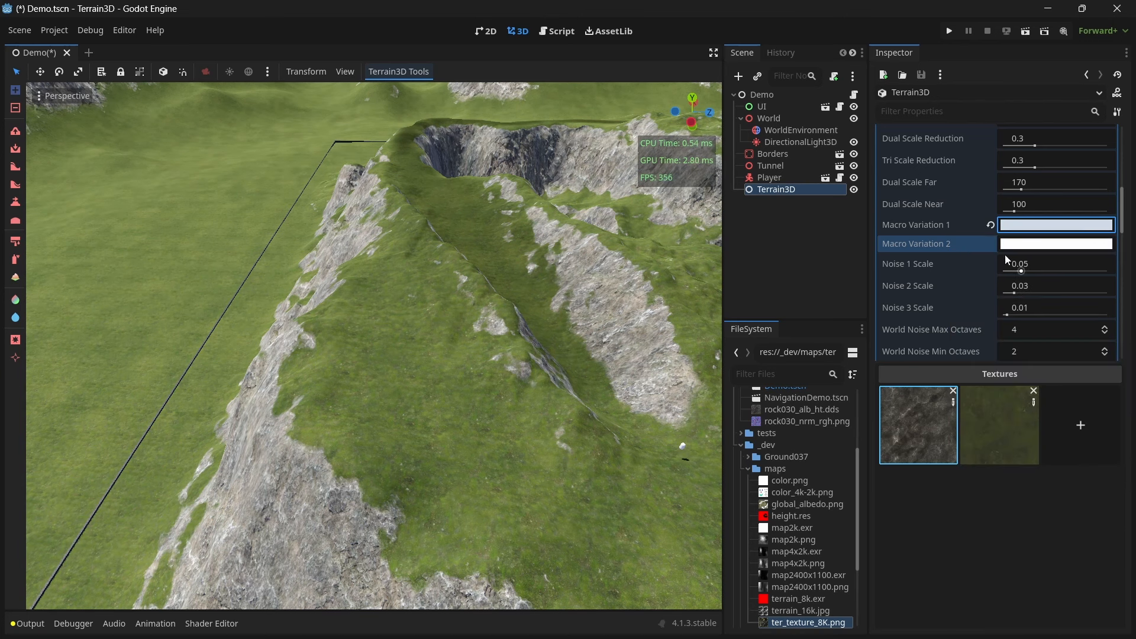
- Set the terrain material's Macro Variation 2 to a pale cream using the HSV colour values
click(1024, 244)
scroll(1054, 502, down, 12)
click(1034, 439)
scroll(1012, 480, up, 5)
scroll(1025, 502, down, 4)
scroll(1025, 503, down, 6)
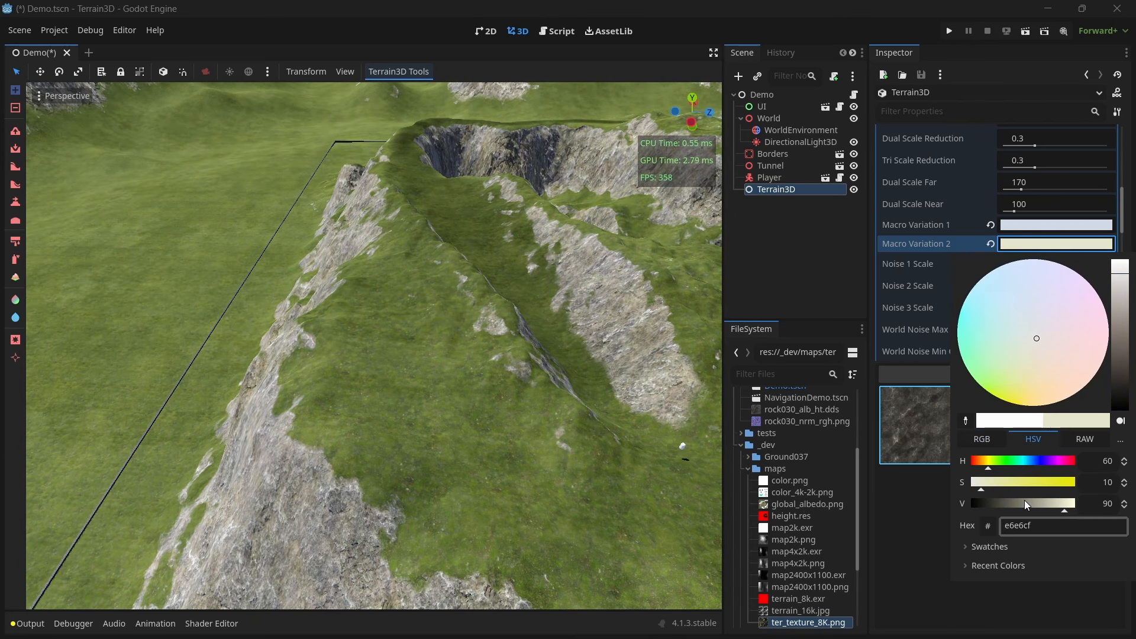
click(703, 396)
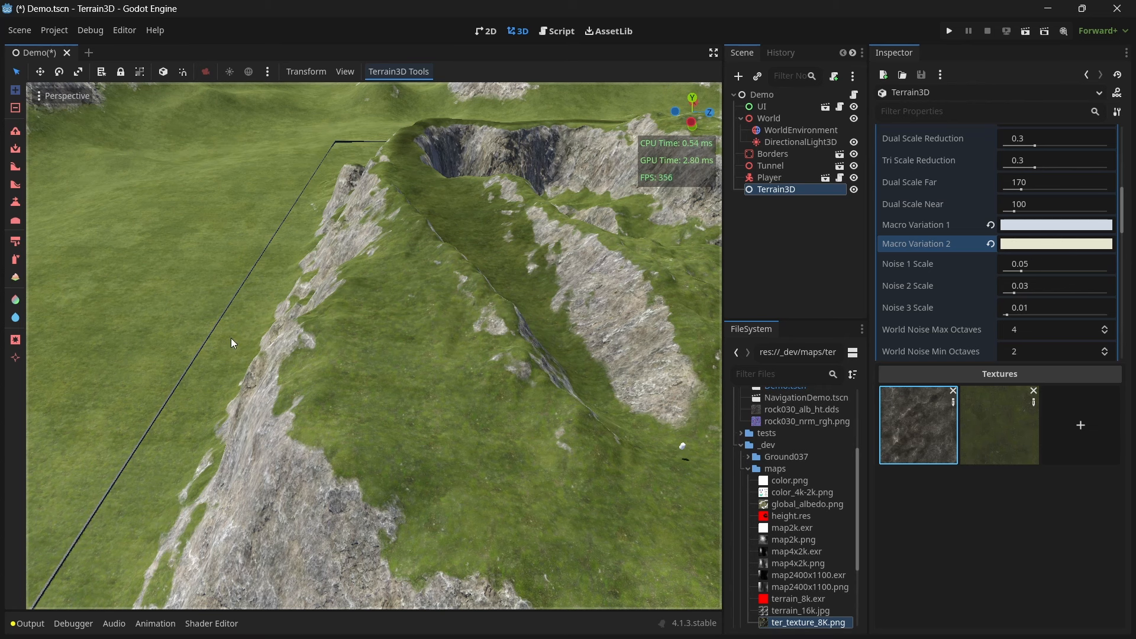
- Inspect the macro variation across the terrain's grass and rock, and review the material's Debug Views options
middle_drag(316, 260, 261, 332)
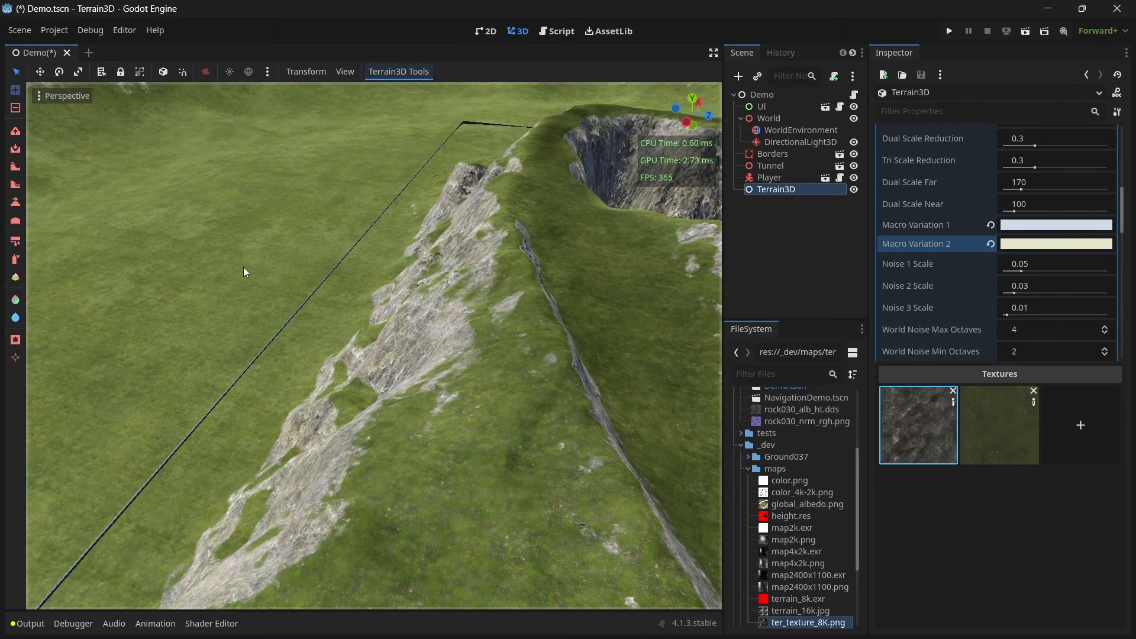
right_drag(243, 267, 104, 269)
right_drag(278, 183, 336, 180)
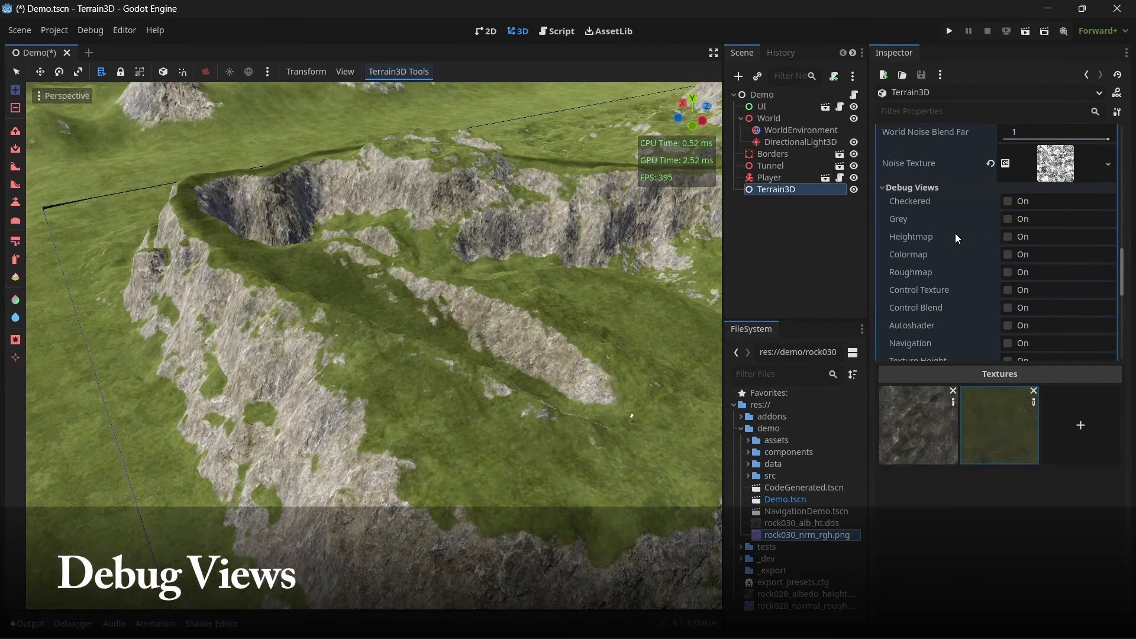
scroll(953, 251, down, 3)
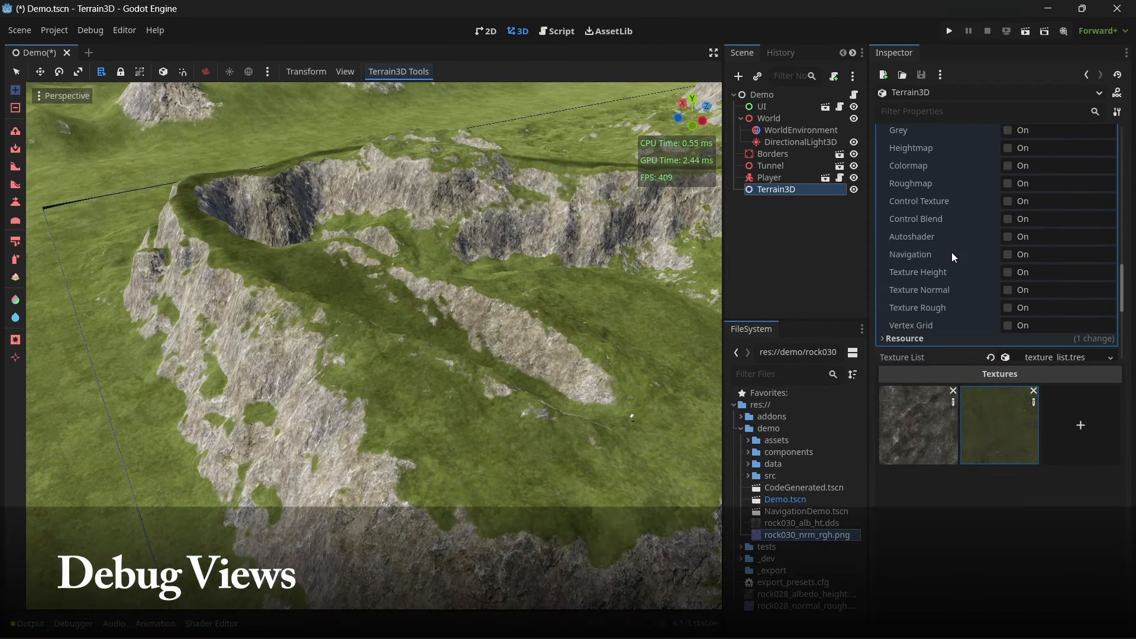
scroll(952, 252, up, 2)
scroll(952, 253, down, 2)
scroll(951, 252, up, 1)
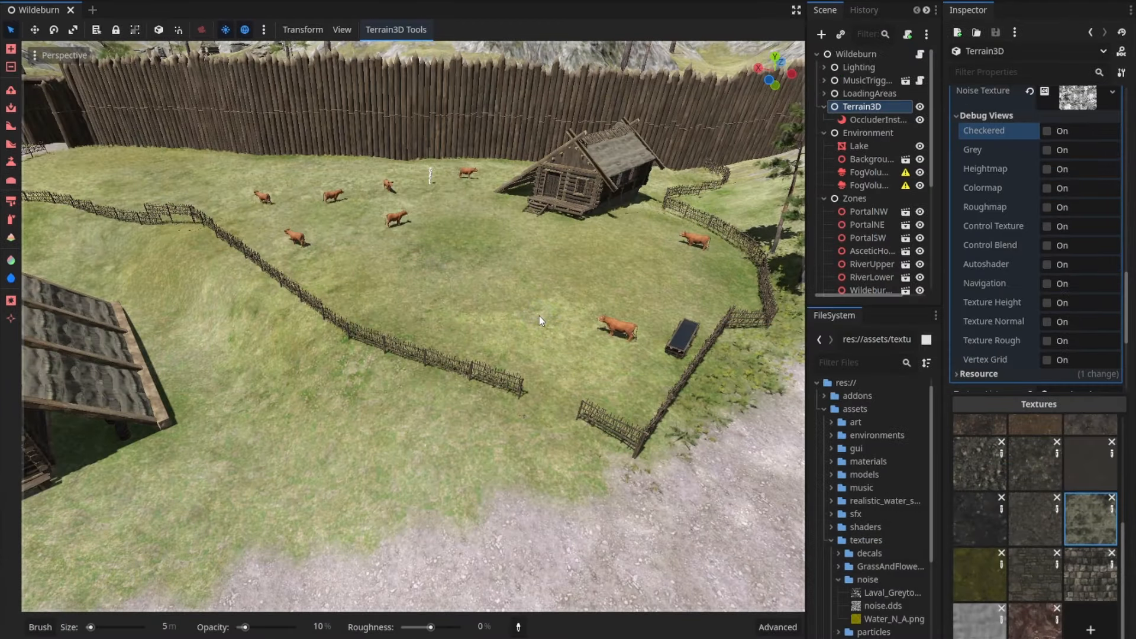
- View the fenced pasture in the Wildeburn scene with the Checkered debug view enabled
right_drag(539, 315, 477, 312)
key(w)
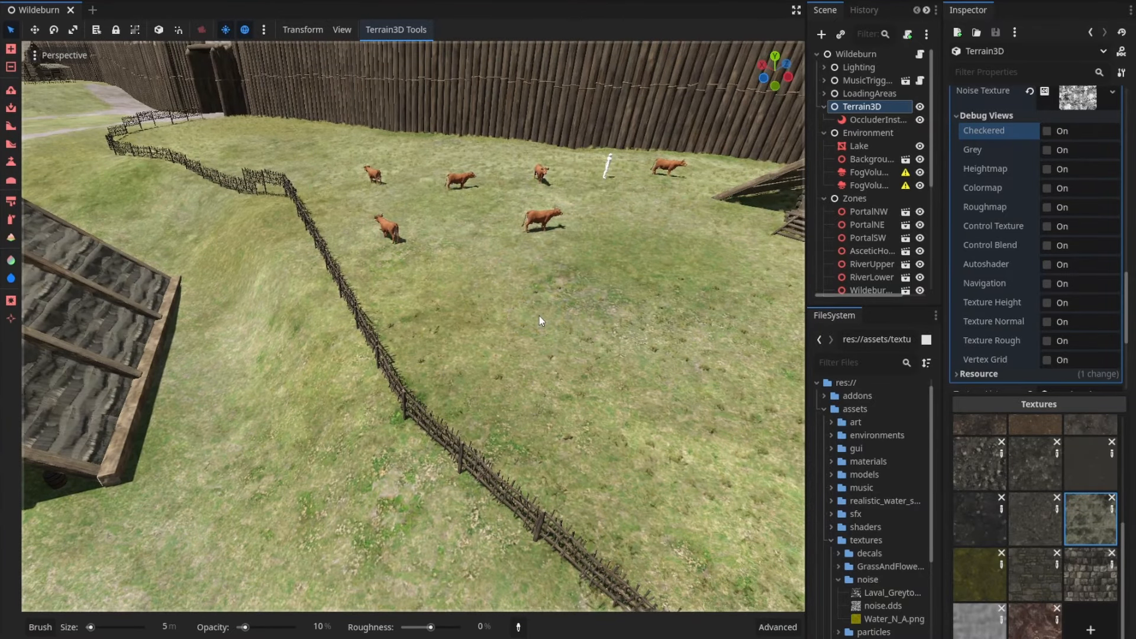
scroll(996, 121, up, 4)
scroll(995, 121, down, 4)
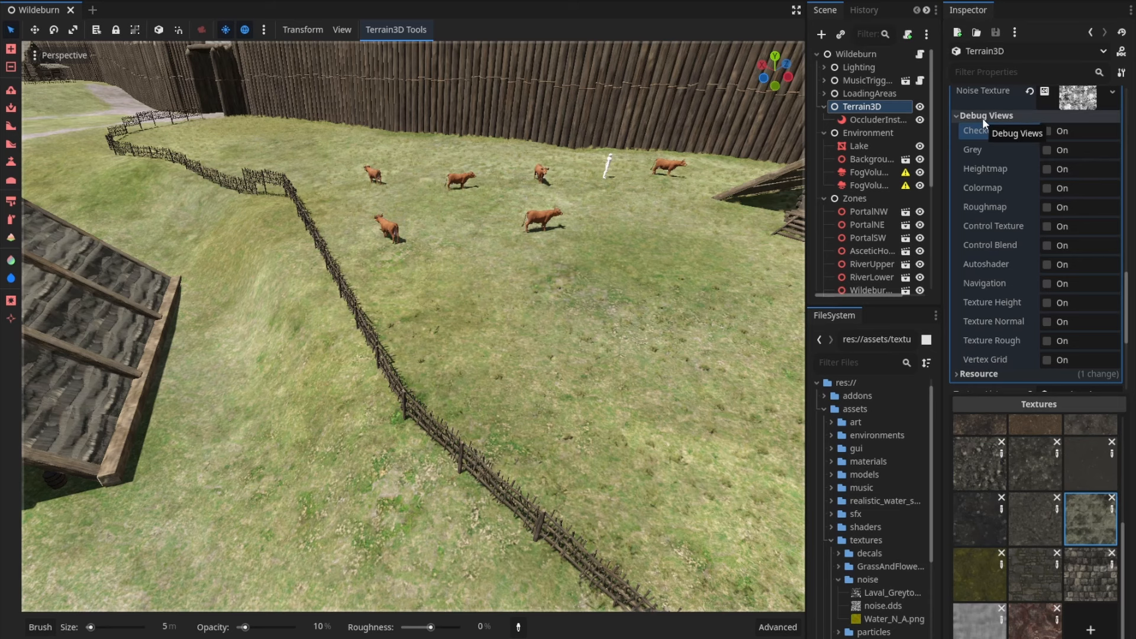
click(1056, 133)
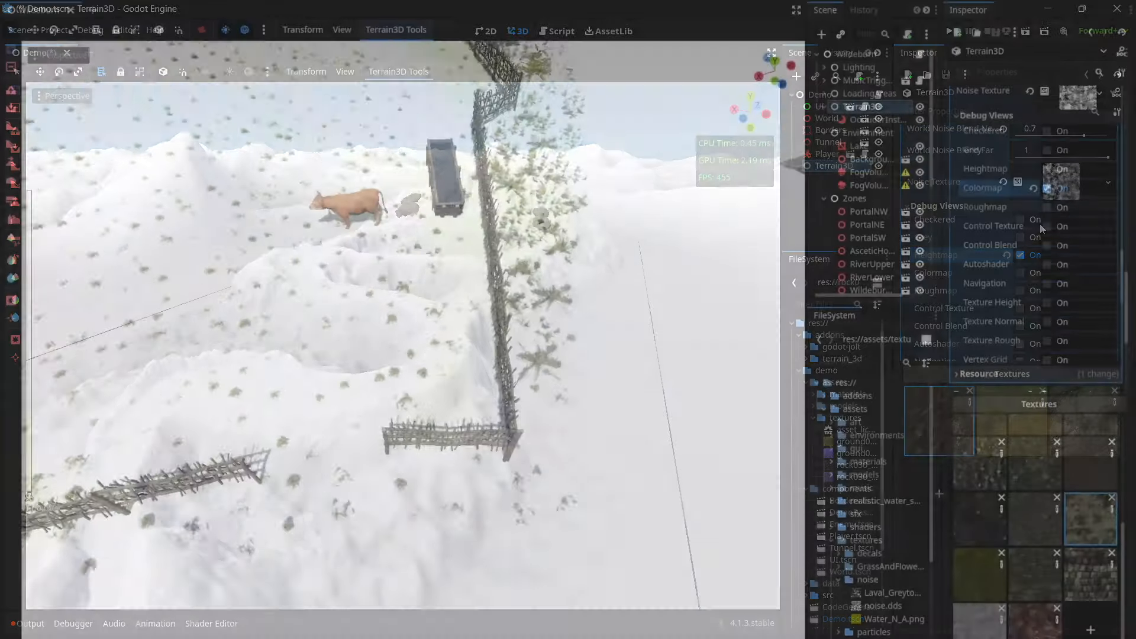
- Compare the ground along the wooden palisade with the Colormap debug view on and off
key(w)
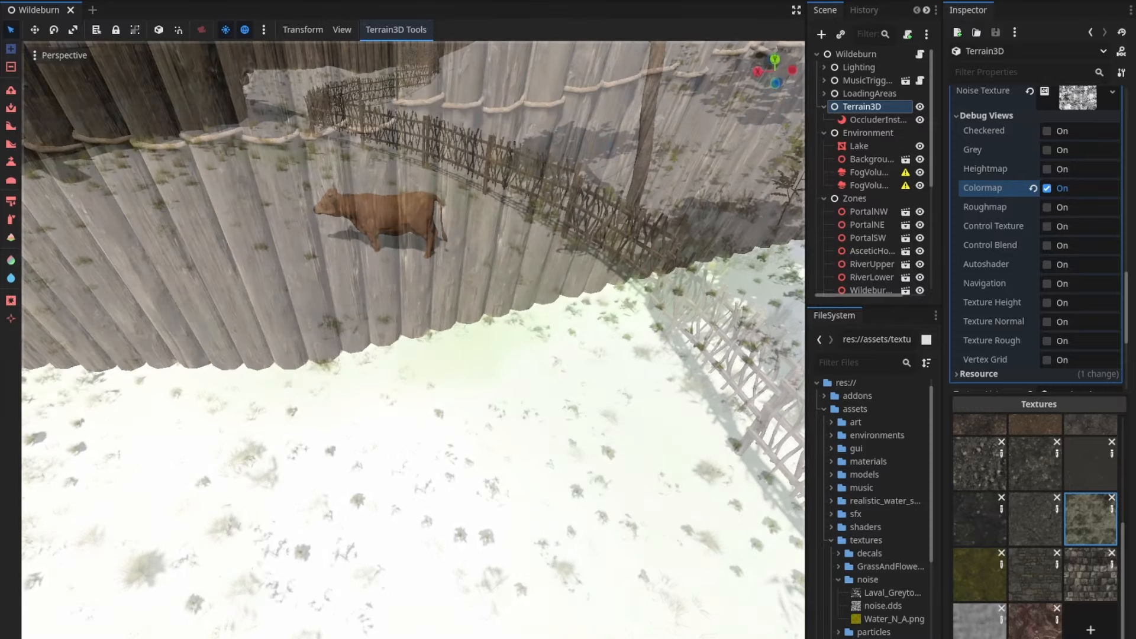
key(w)
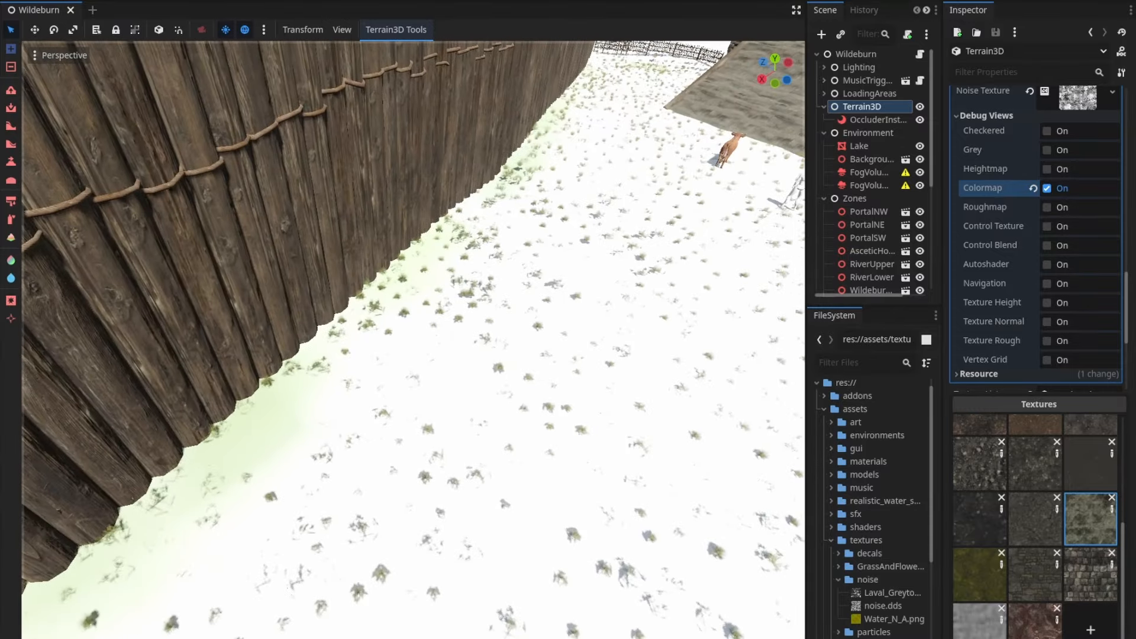
key(w)
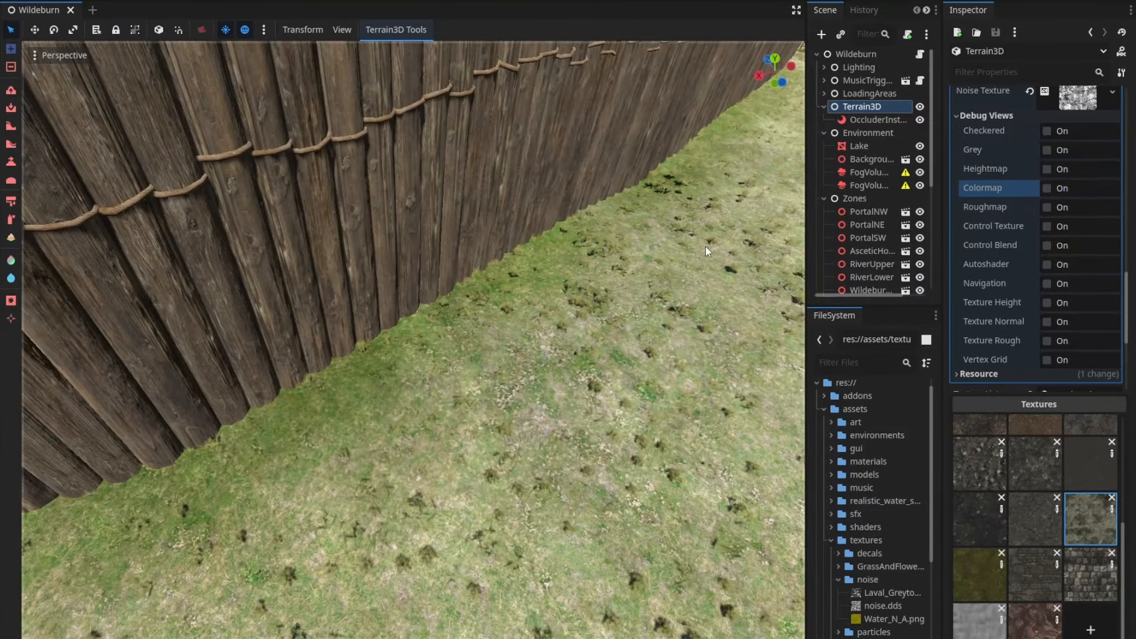
click(1047, 188)
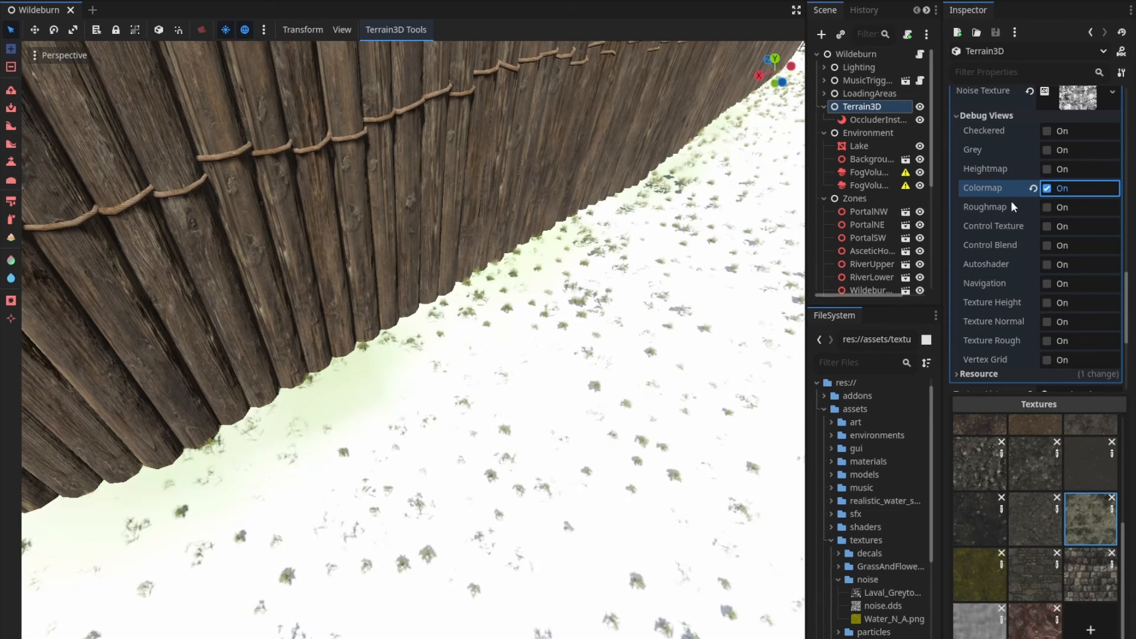
click(1061, 188)
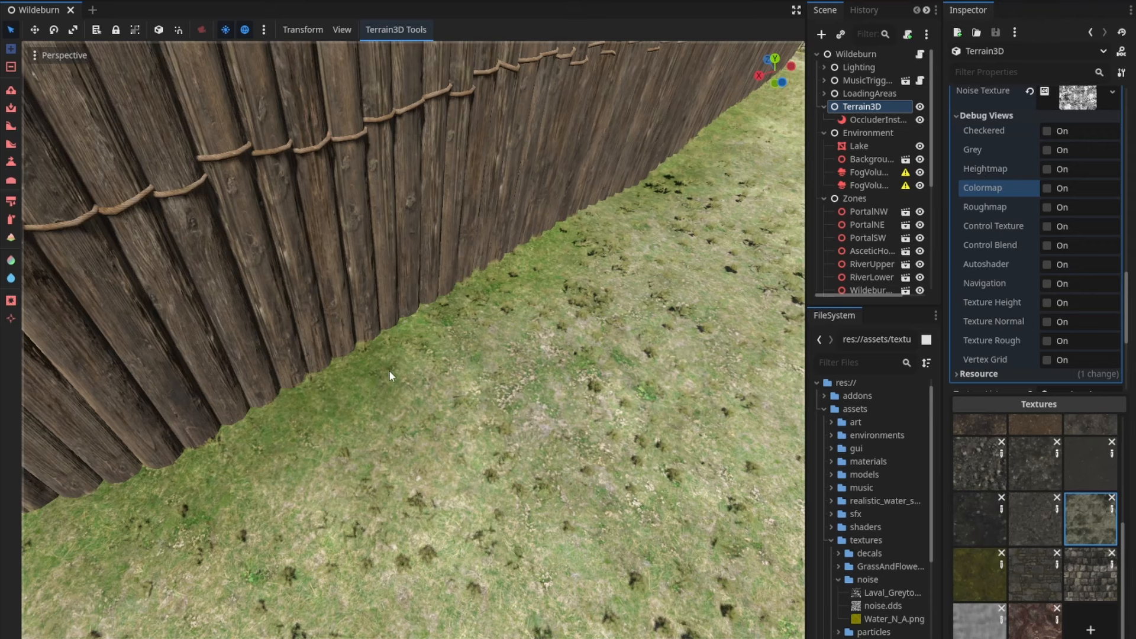
right_drag(632, 393, 736, 452)
click(1060, 189)
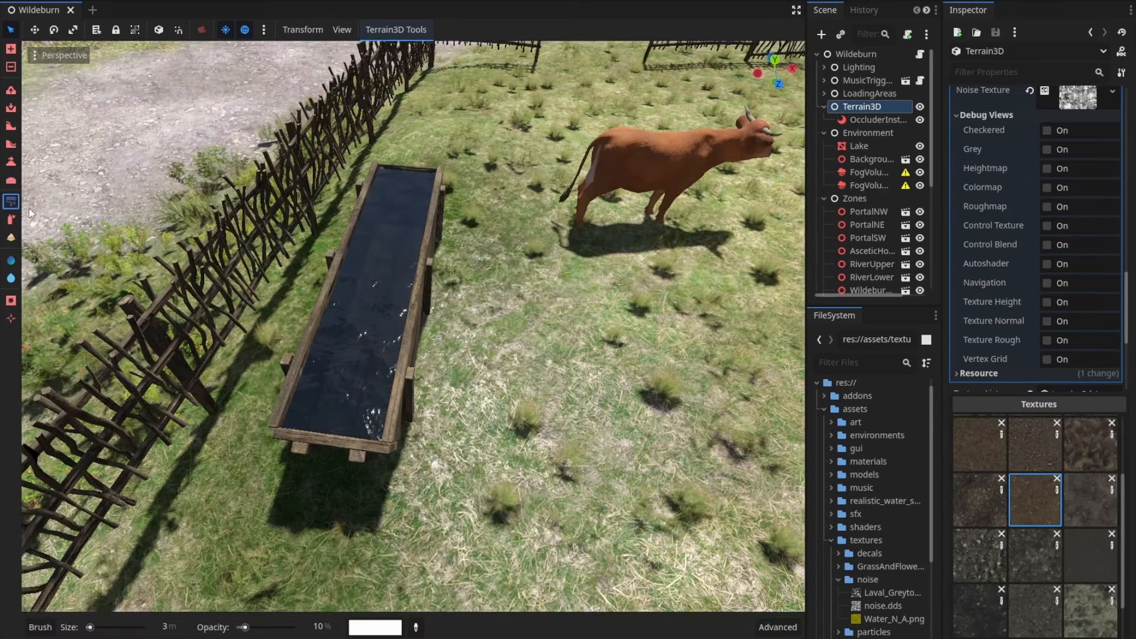
- Paint a brown ground texture beside the water trough and darken it with progressively darker grey using the 3 m colour brush
mouse_move(343, 355)
mouse_down()
mouse_move(378, 405)
mouse_move(396, 293)
mouse_move(315, 374)
mouse_move(389, 279)
mouse_up()
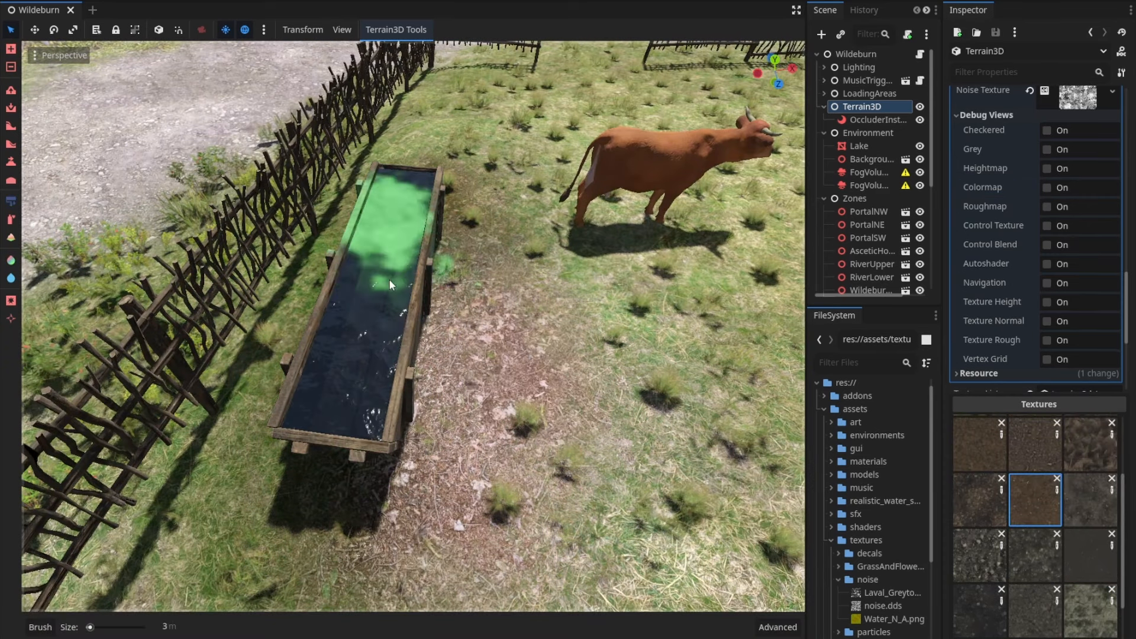
click(11, 260)
click(374, 627)
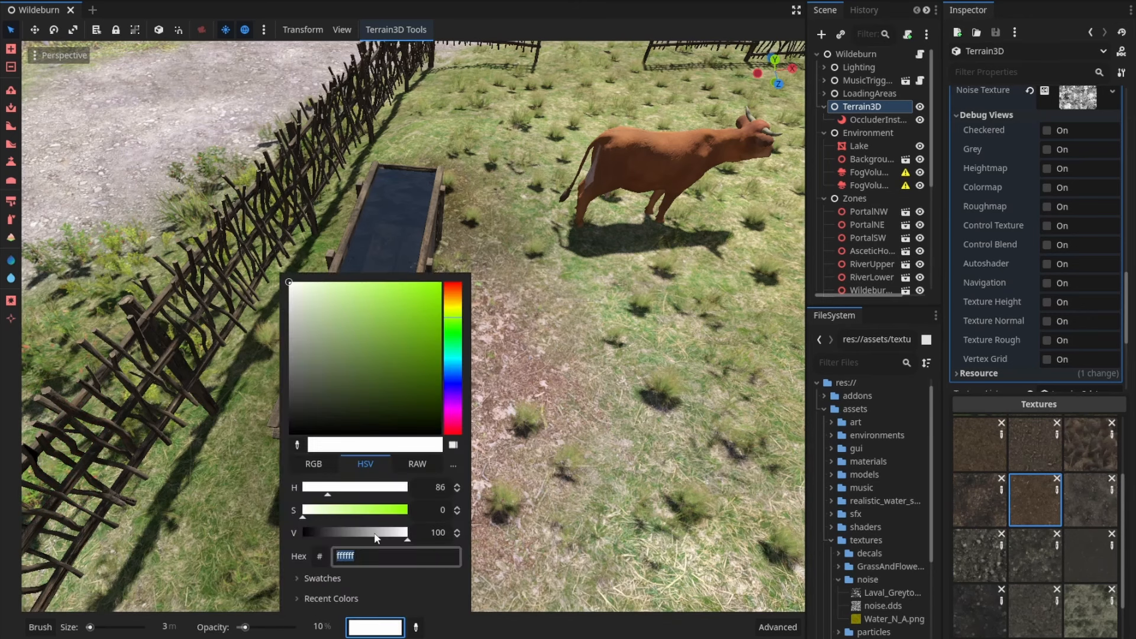
click(375, 532)
drag(374, 535, 369, 534)
click(391, 625)
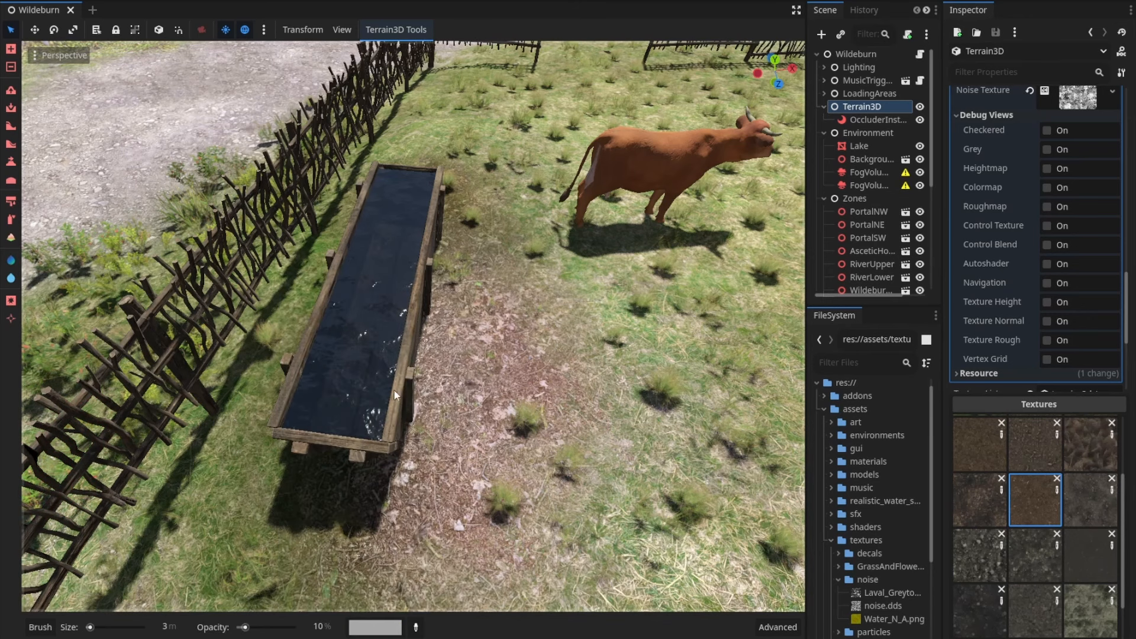
mouse_move(394, 390)
mouse_down()
mouse_move(370, 409)
mouse_move(395, 293)
mouse_move(395, 389)
mouse_move(402, 327)
mouse_up()
click(358, 627)
click(357, 535)
click(453, 627)
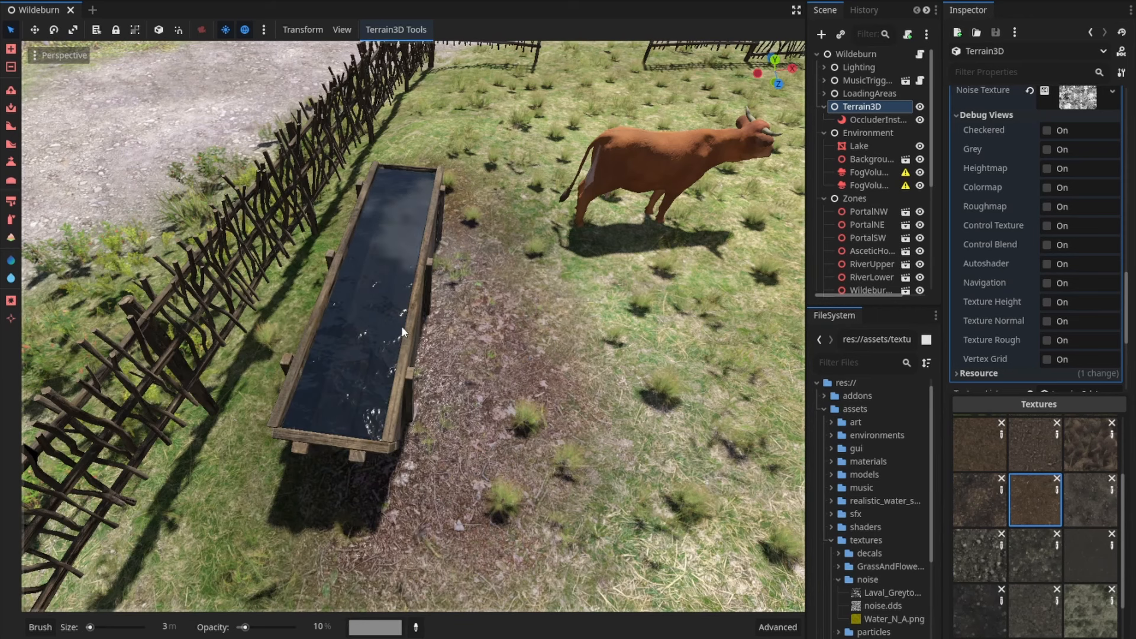
- Paint the soil beside the trough with -59% roughness and inspect it in the Roughmap debug view
click(10, 278)
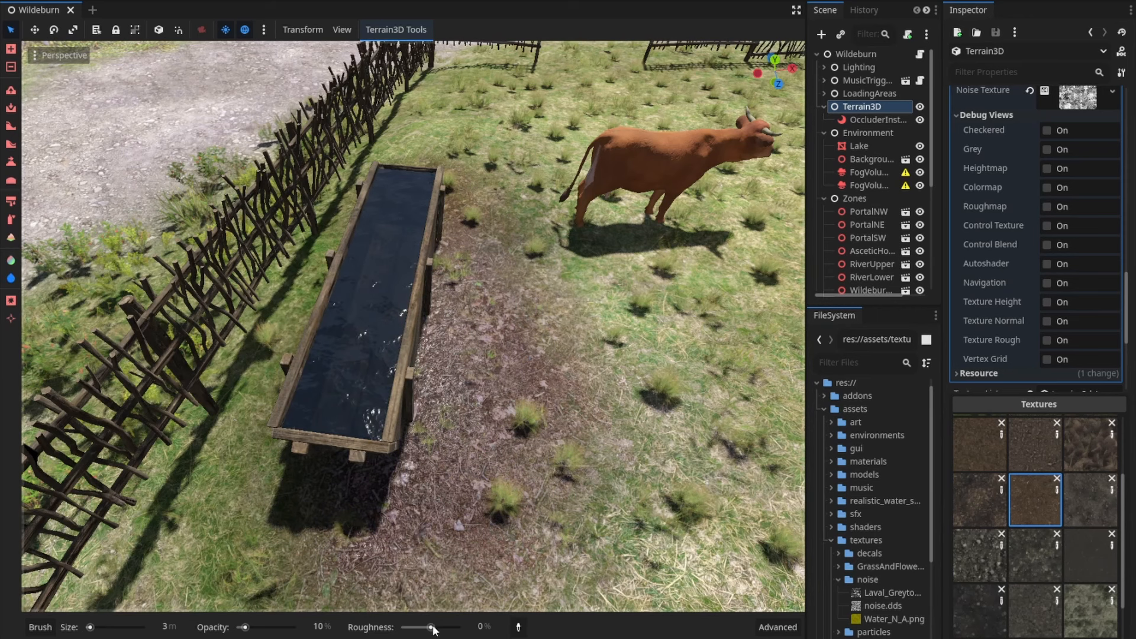
mouse_move(408, 467)
mouse_down()
mouse_move(441, 379)
mouse_move(433, 363)
mouse_up()
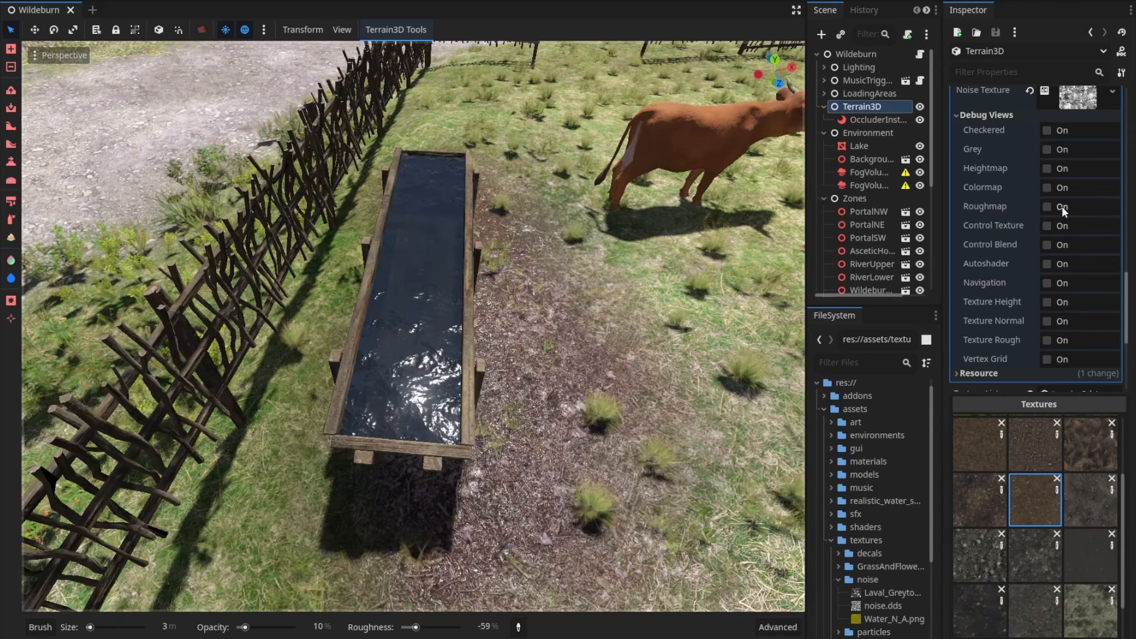
click(1062, 206)
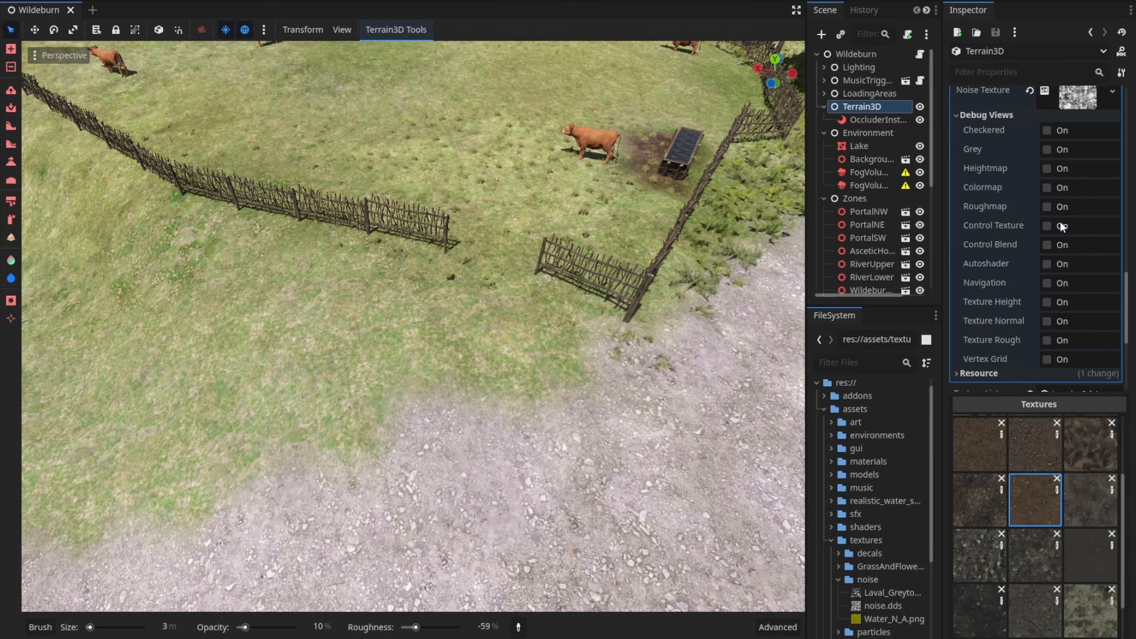
- Inspect the painted pasture and gravel path with the Control Texture debug view, and the path with the Control Blend debug view
click(1060, 223)
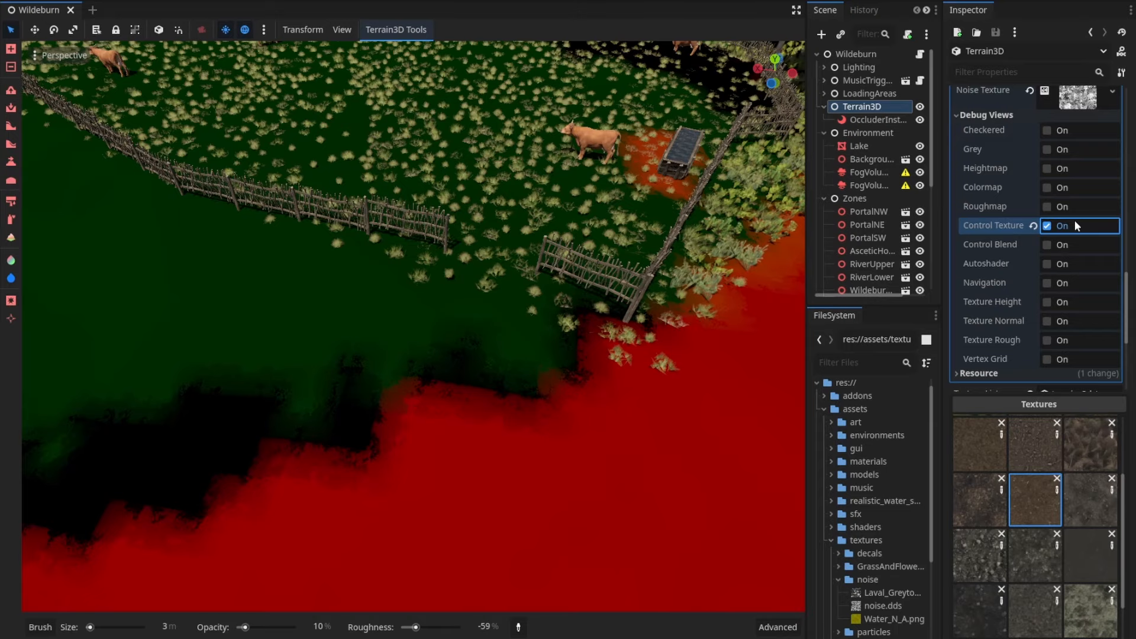
scroll(1033, 503, down, 3)
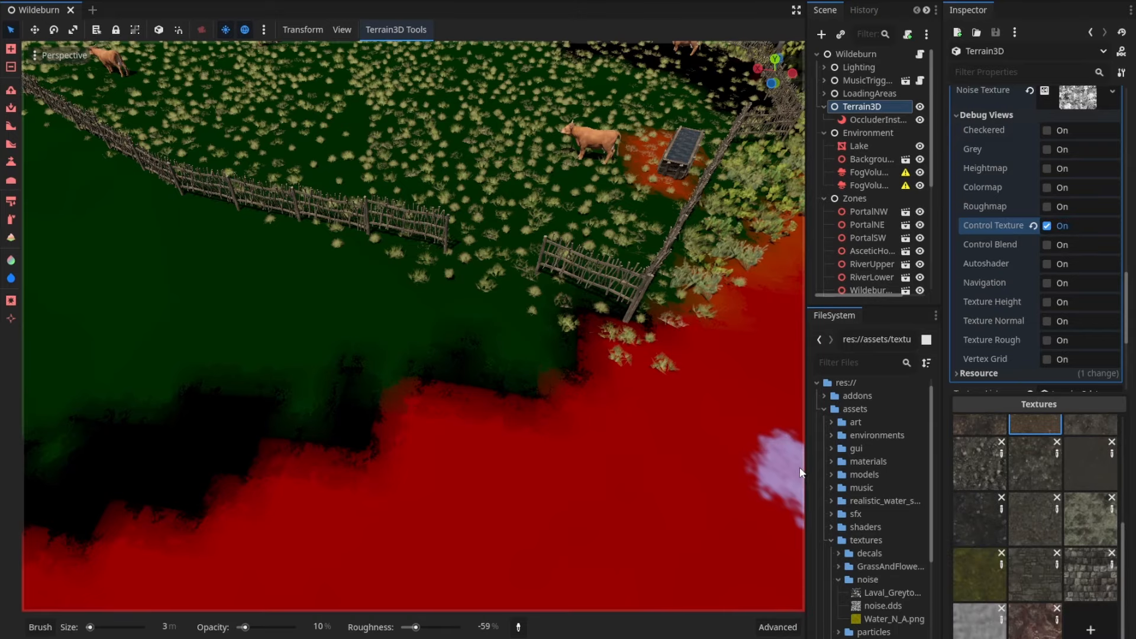
right_drag(413, 326, 107, 296)
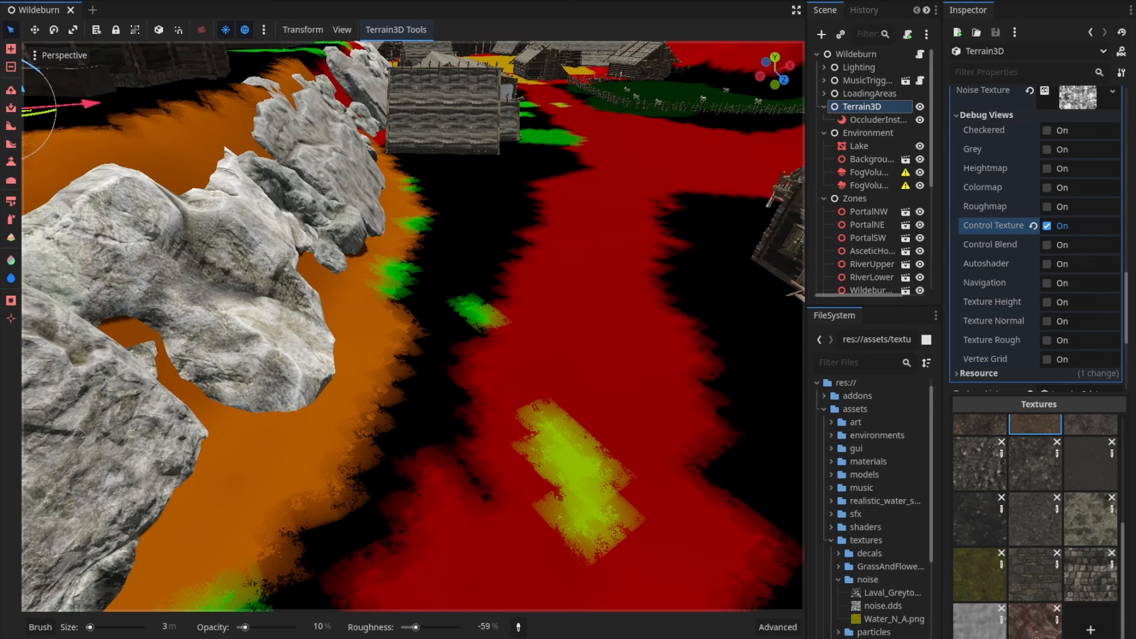
click(1059, 226)
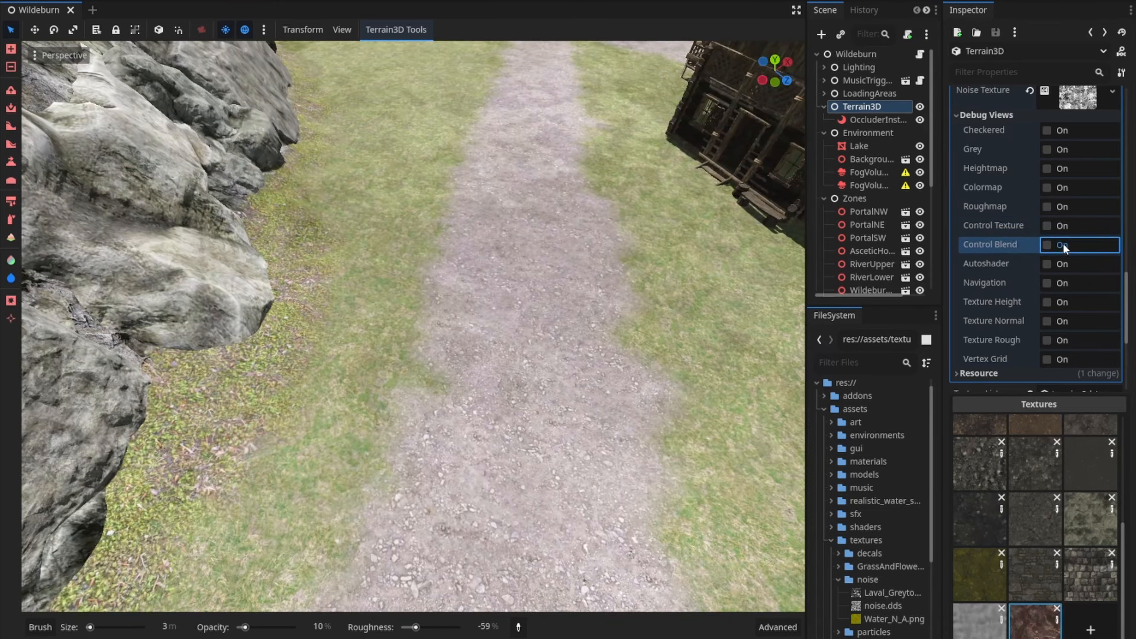
click(1063, 245)
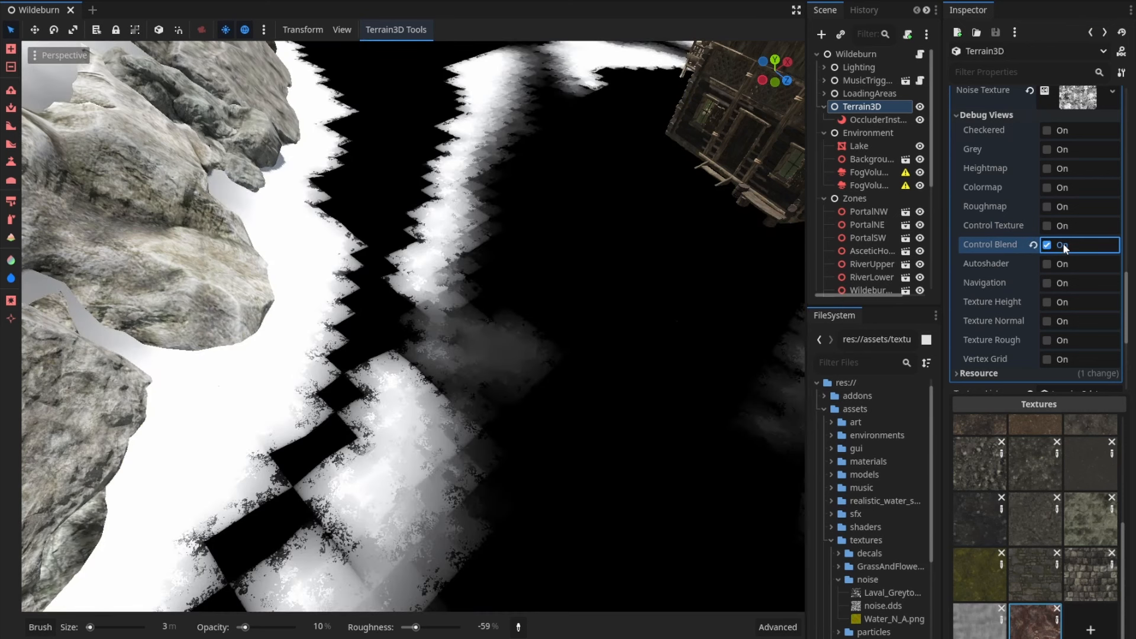
click(1063, 243)
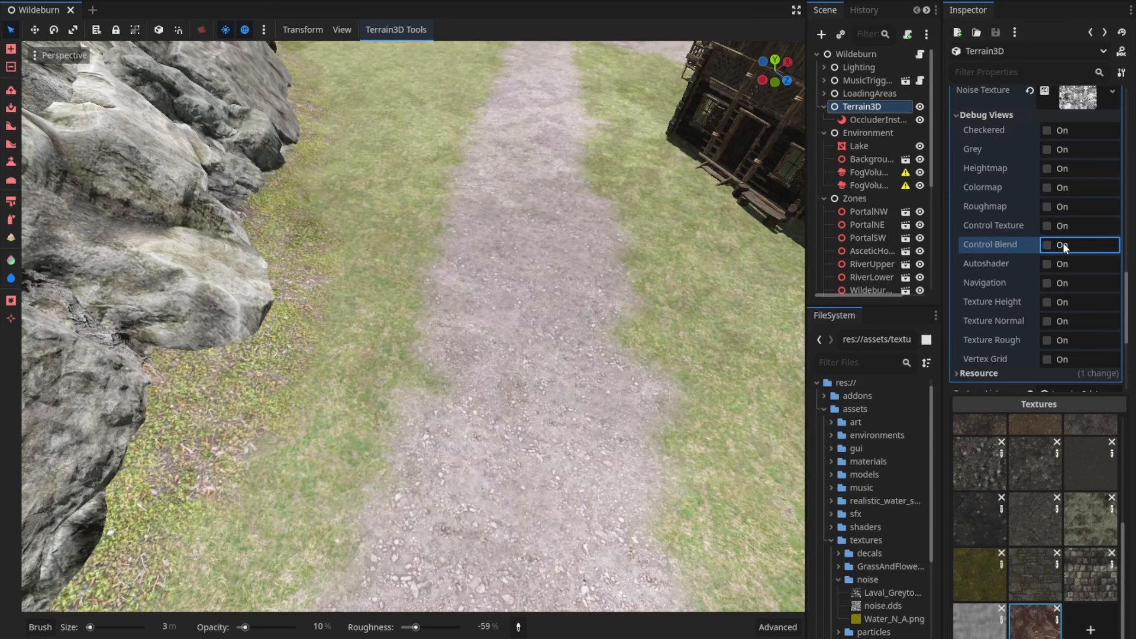
- Inspect the fenced cattle pasture and its surroundings with the Control Blend debug view, and switch the view off
click(1063, 244)
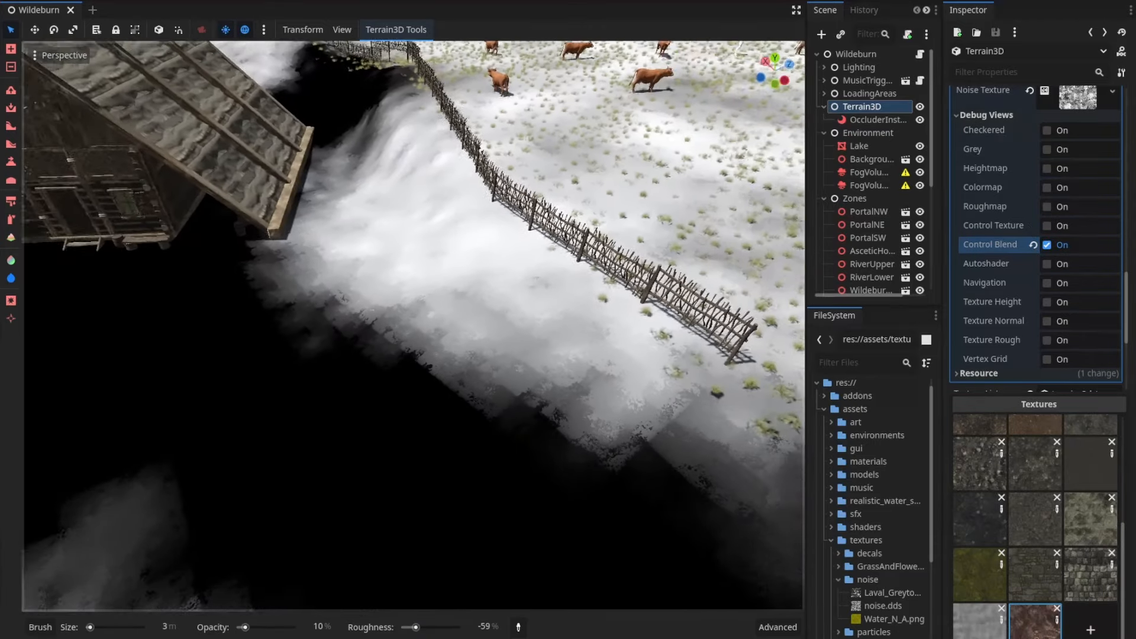
right_drag(592, 237, 694, 200)
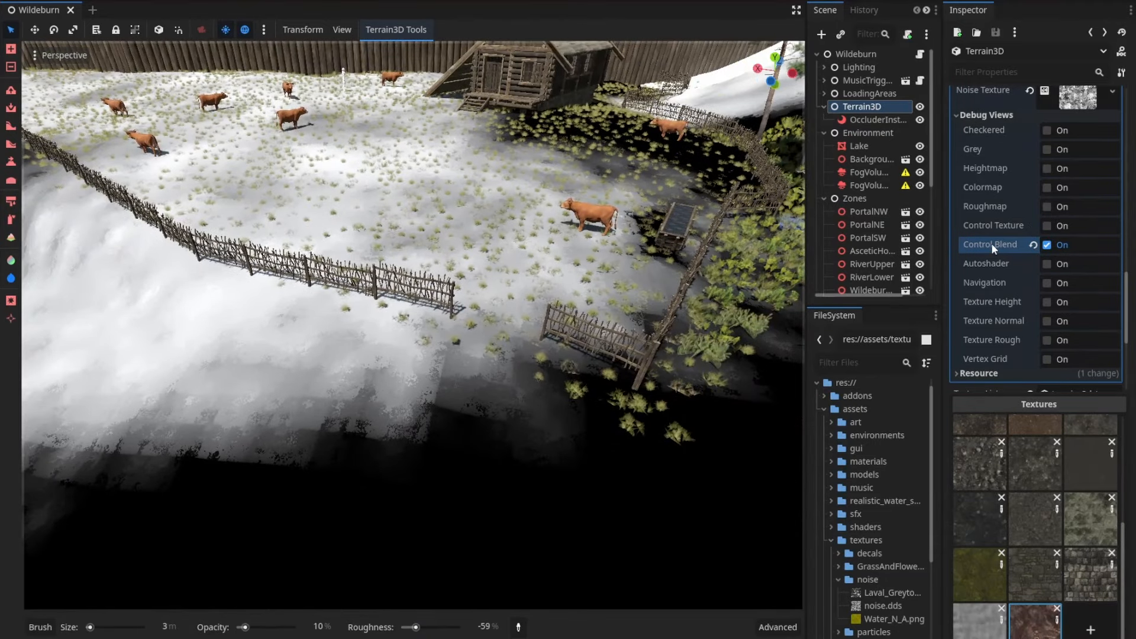
click(1057, 244)
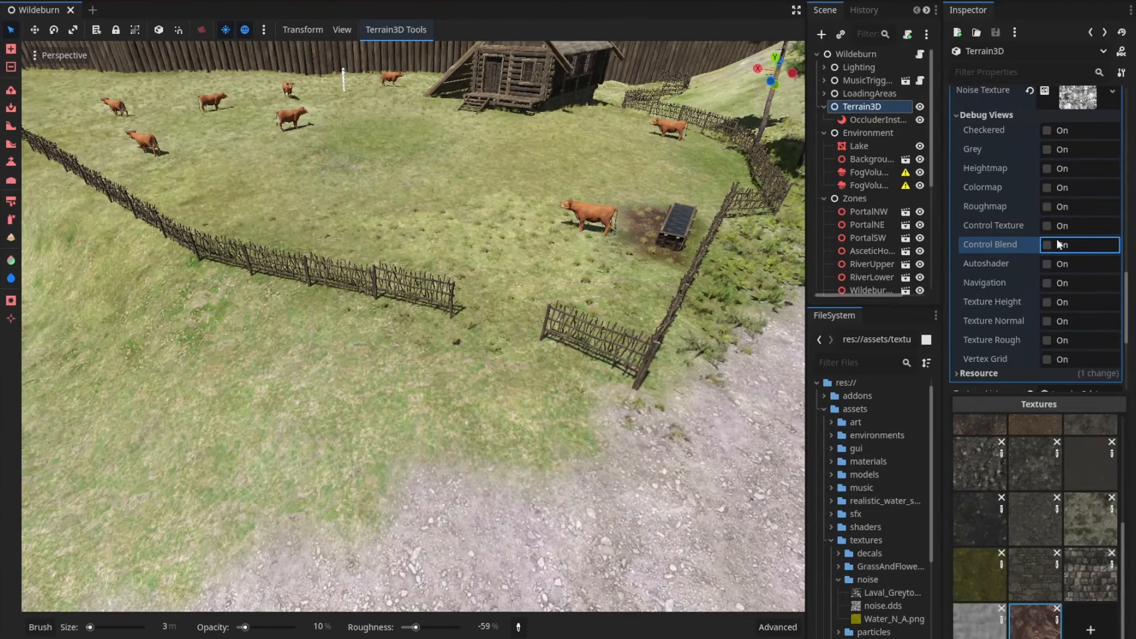
- Compare the Control Blend and Control Texture debug views along the gravel path beside the rocks, and turn both off
click(1059, 245)
click(1059, 231)
right_drag(651, 249, 711, 237)
click(1057, 245)
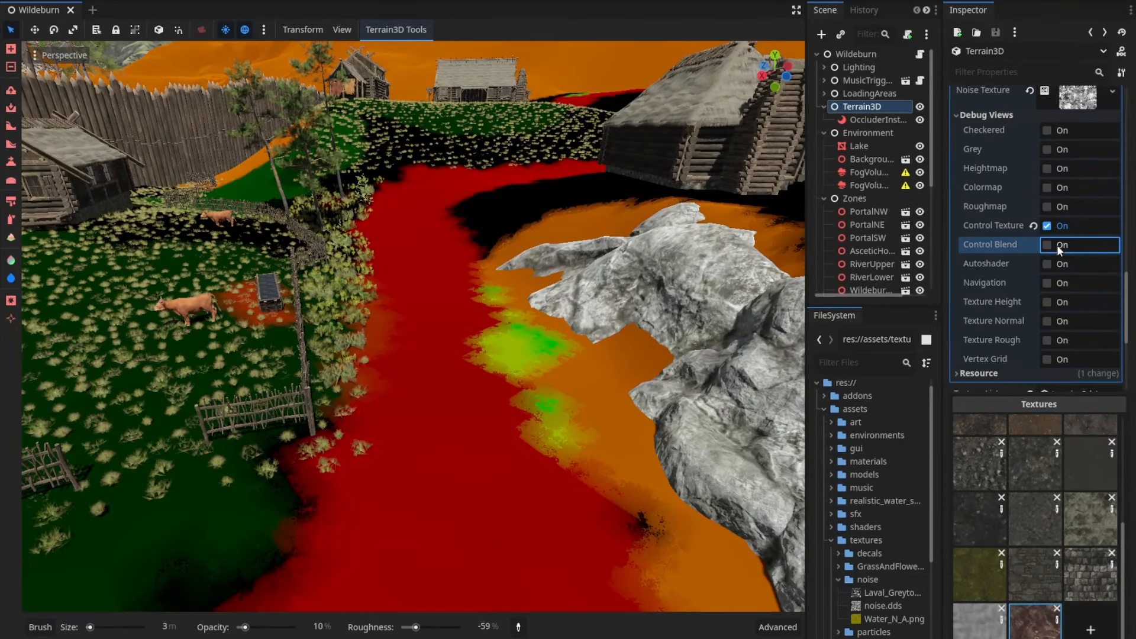
click(1057, 245)
click(1051, 225)
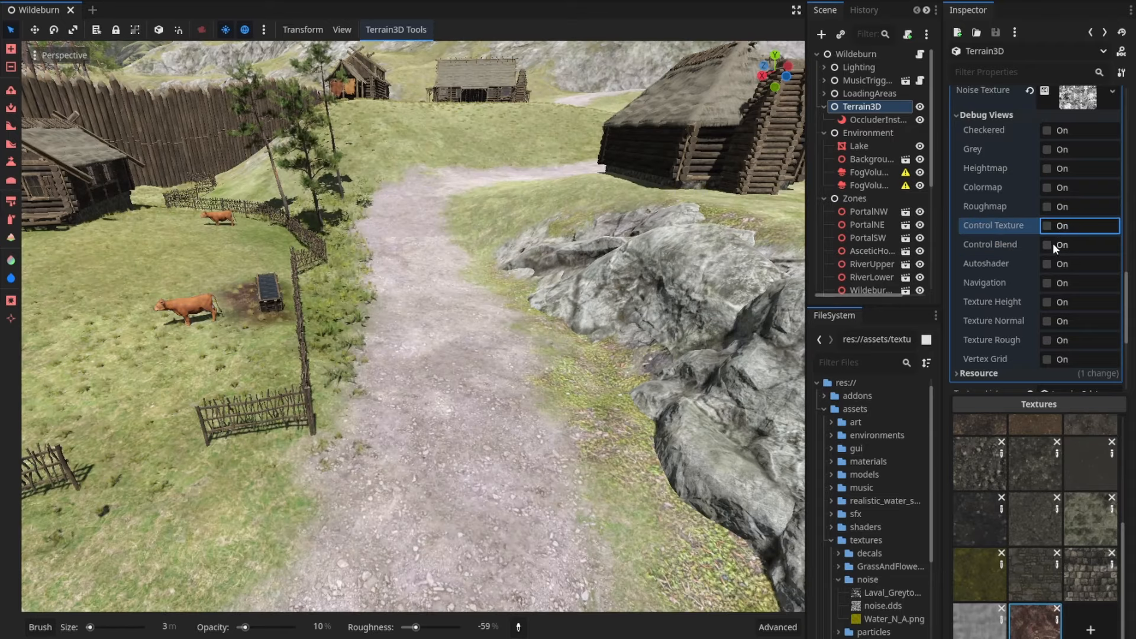
- Inspect the ground around the path-side rocks with the Autoshader debug view, and turn the view off
click(1058, 264)
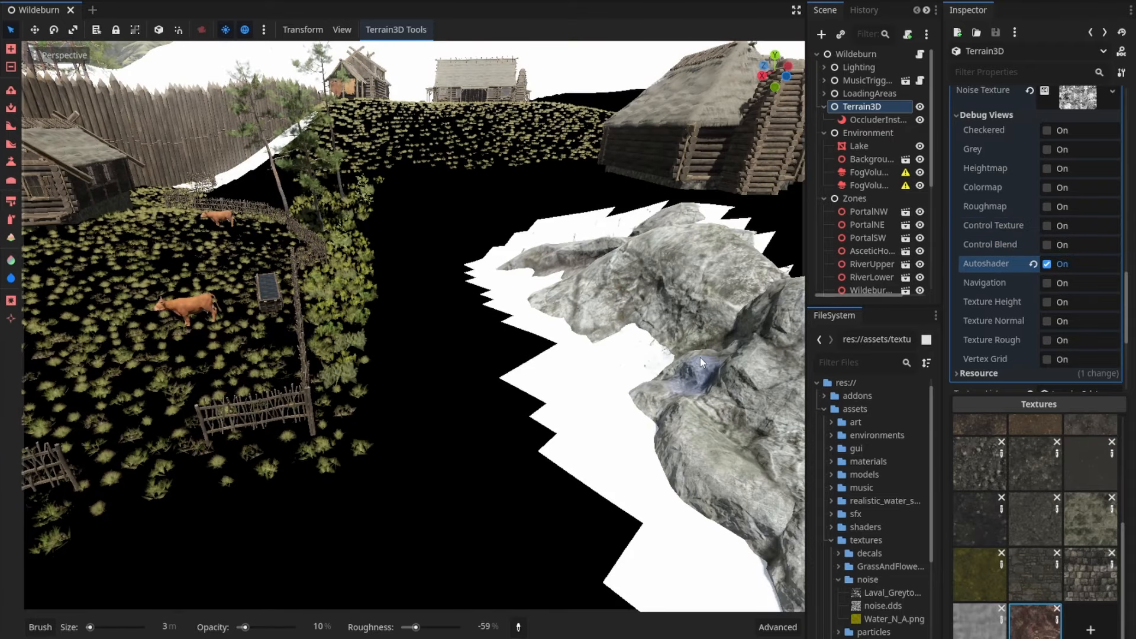
right_drag(707, 363, 656, 324)
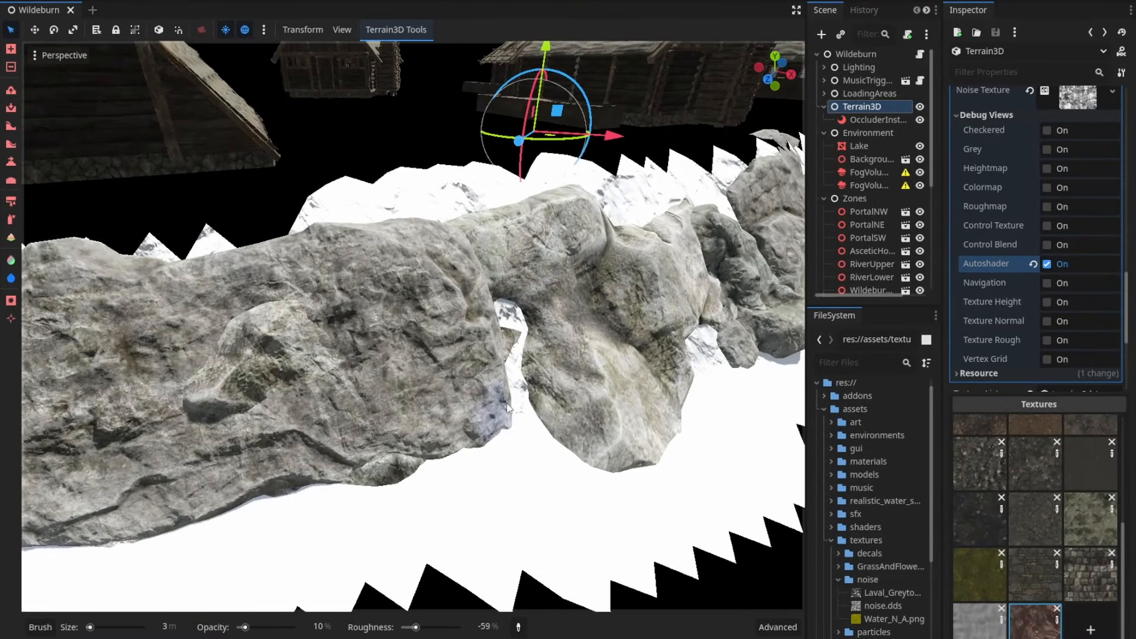
mouse_move(509, 409)
right_down()
mouse_move(421, 410)
mouse_move(521, 417)
right_up()
click(1047, 267)
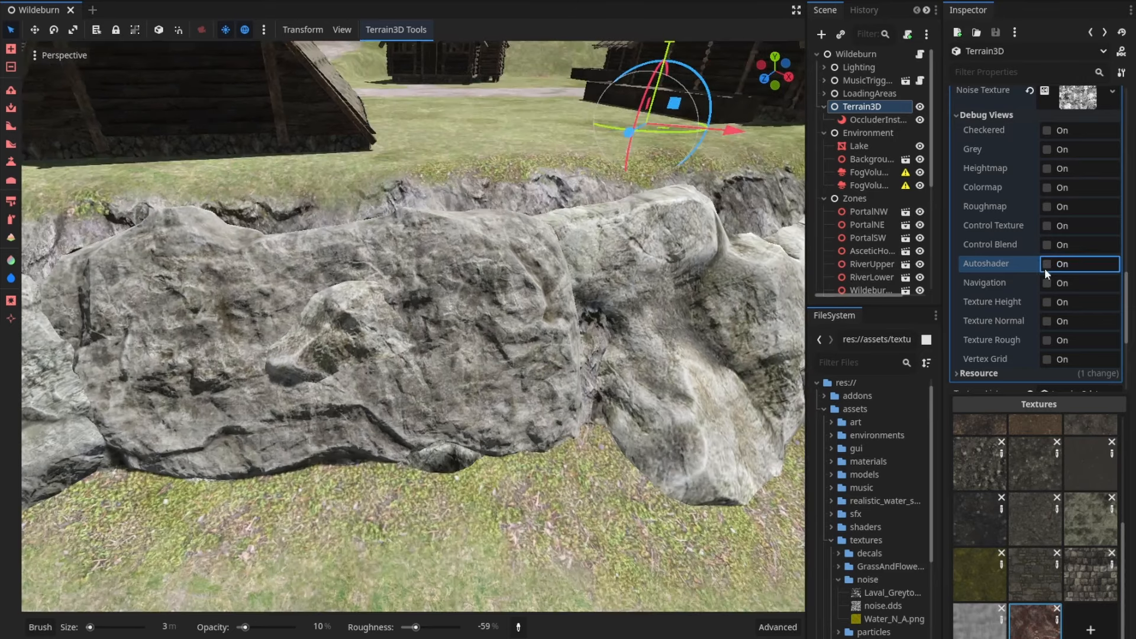
right_drag(588, 400, 553, 399)
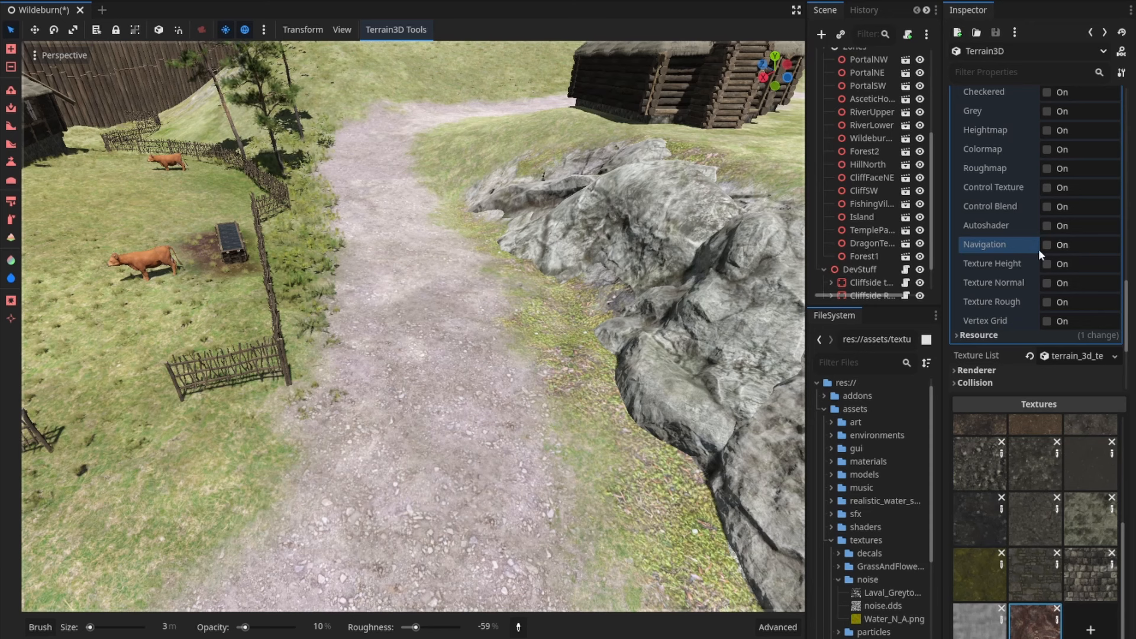
- Paint a navigable area along the gravel path with the 3 m navigation brush while the Navigation debug view is on
click(10, 319)
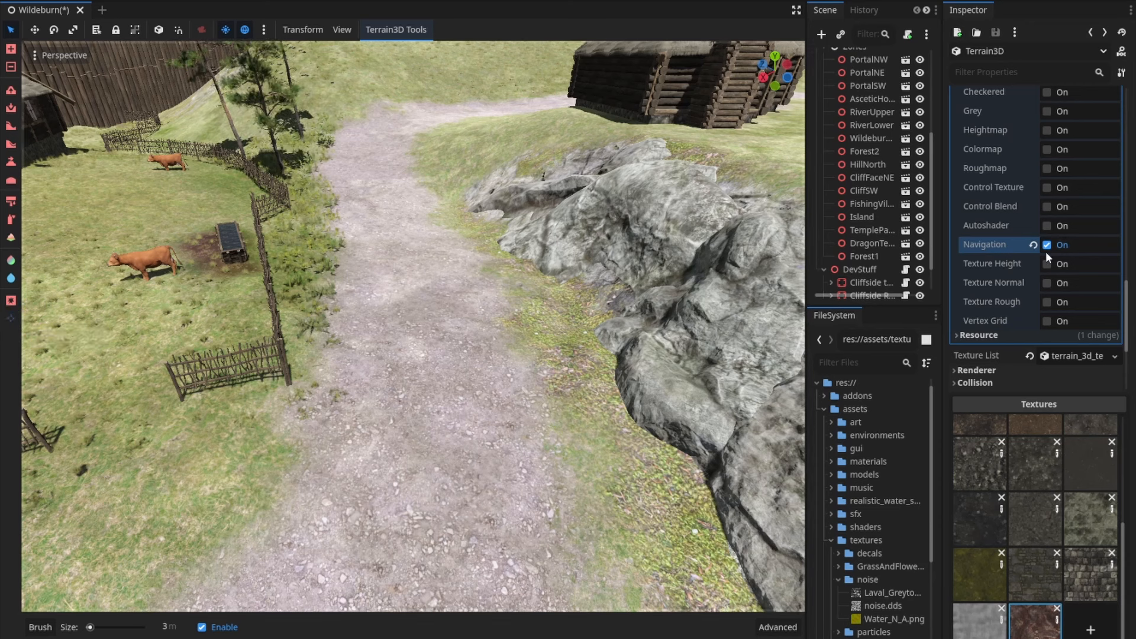
mouse_move(393, 280)
mouse_down()
mouse_move(391, 379)
mouse_move(535, 410)
mouse_move(446, 245)
mouse_move(411, 408)
mouse_move(416, 256)
mouse_move(452, 319)
mouse_up()
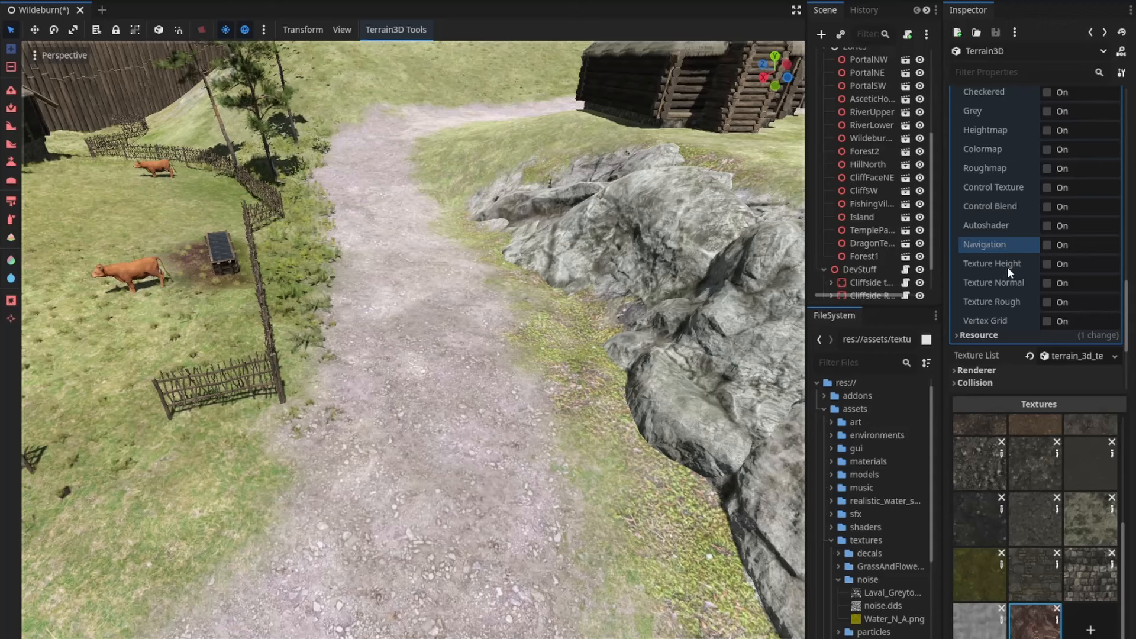
- Examine the gravel path with the Texture Height debug view, and examine its vertex spacing with the Vertex Grid view
click(1056, 264)
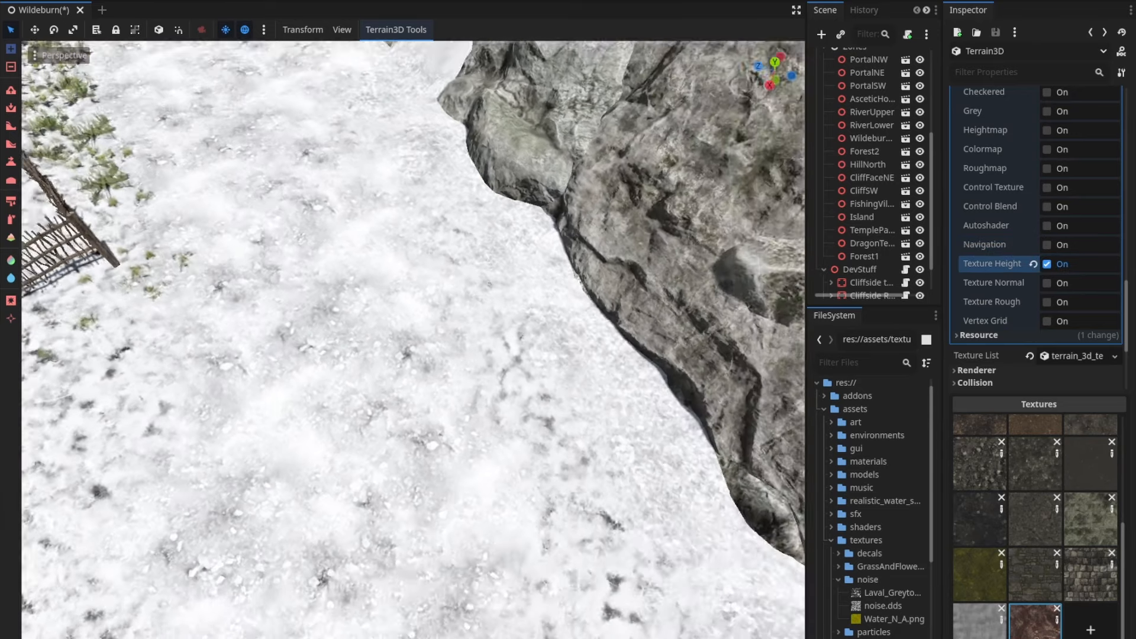
key(w)
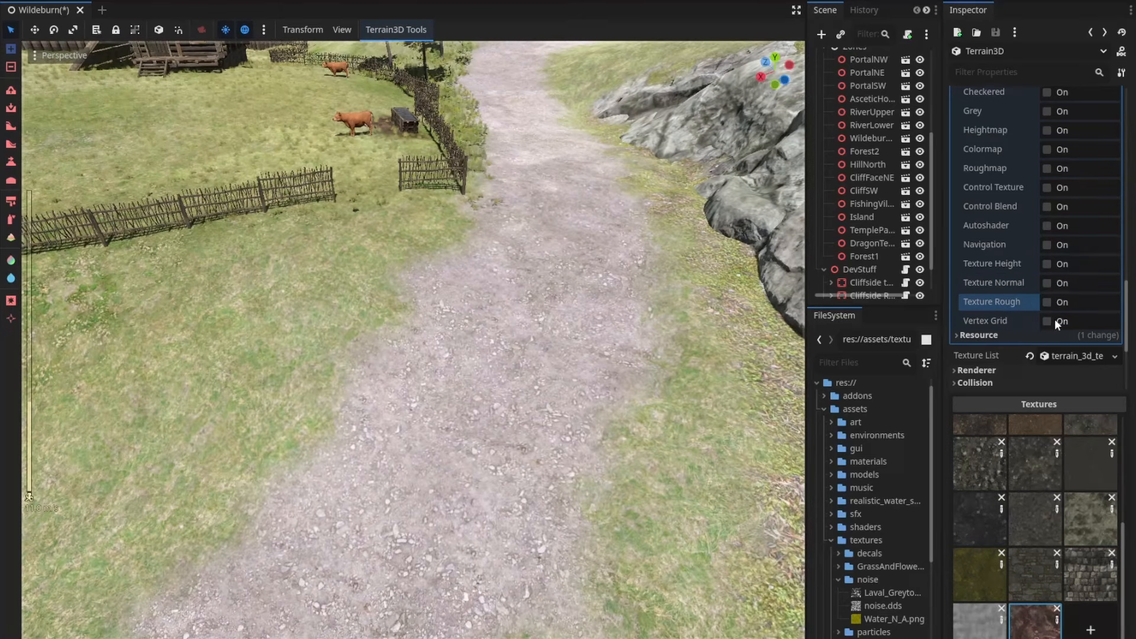
click(1055, 318)
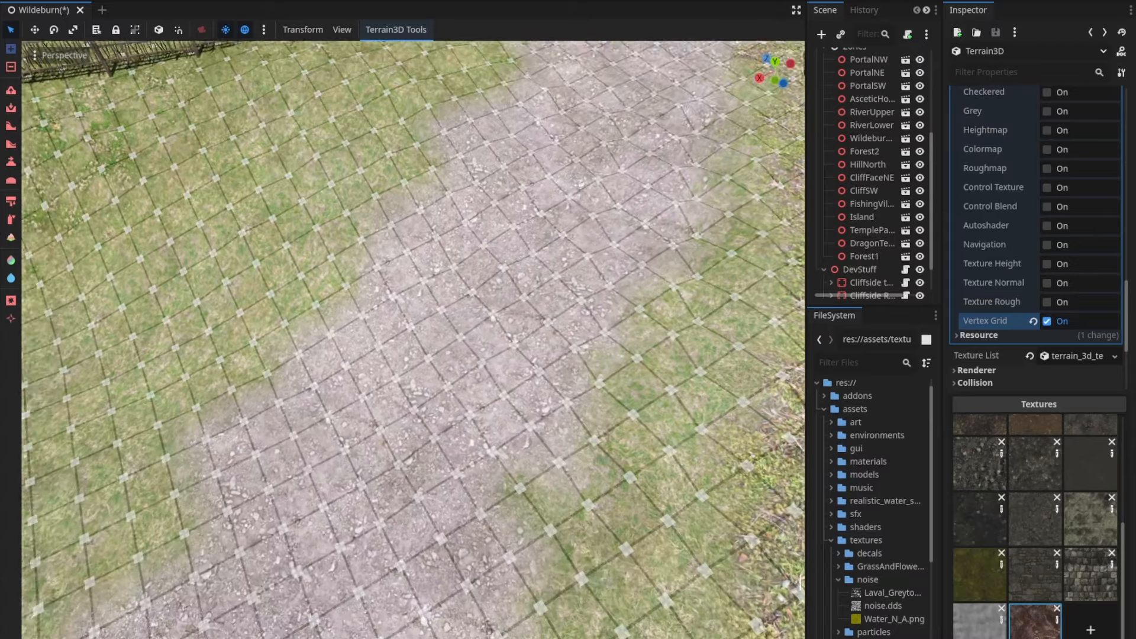
right_drag(413, 340, 349, 272)
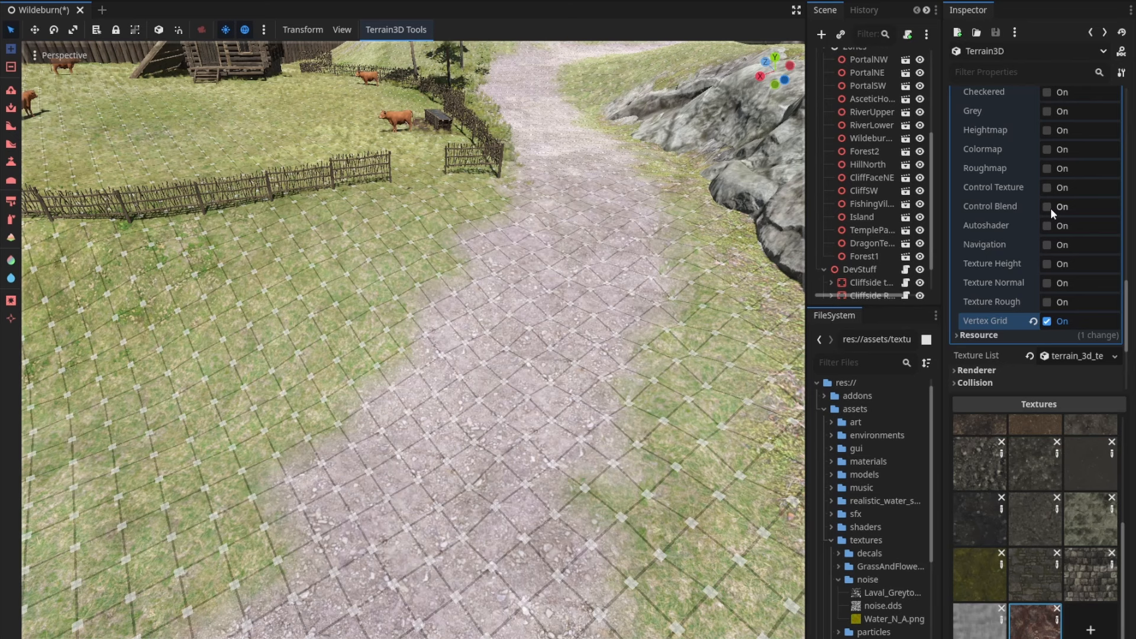
- Try the Control Blend and Grey debug views in combination with the Vertex Grid overlay
click(1049, 208)
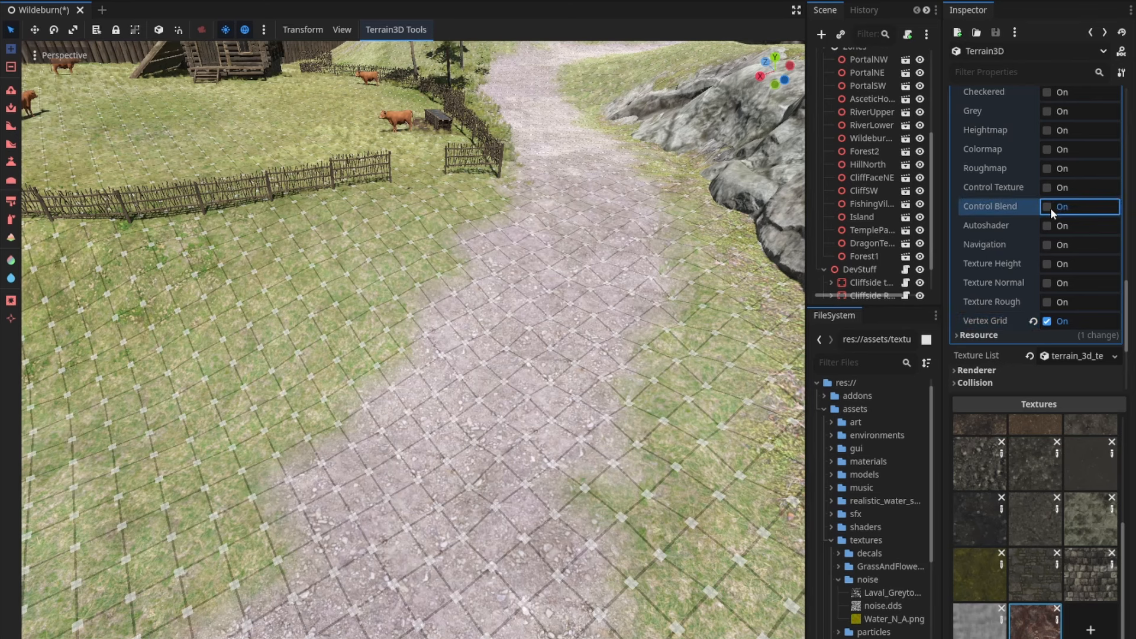
click(1049, 208)
click(1056, 112)
click(1058, 113)
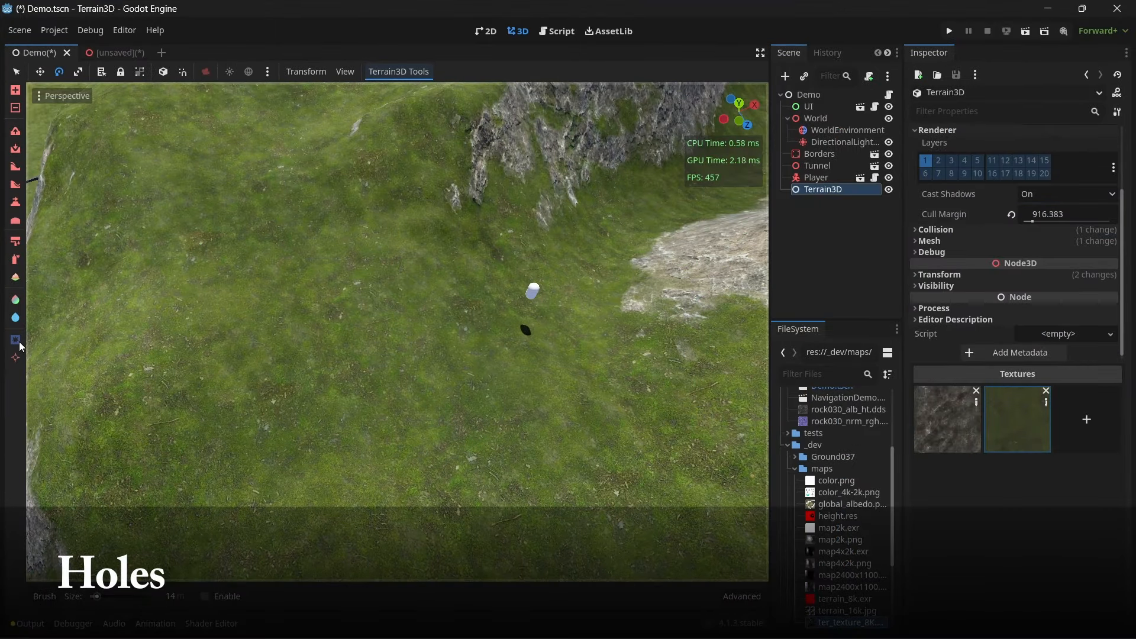
- Paint a large hole in the demo scene's grassy hillside beside the player with the 14 m hole brush
click(15, 340)
mouse_move(270, 394)
mouse_down()
mouse_move(315, 393)
mouse_move(294, 393)
mouse_move(313, 337)
mouse_move(321, 353)
mouse_move(297, 353)
mouse_up()
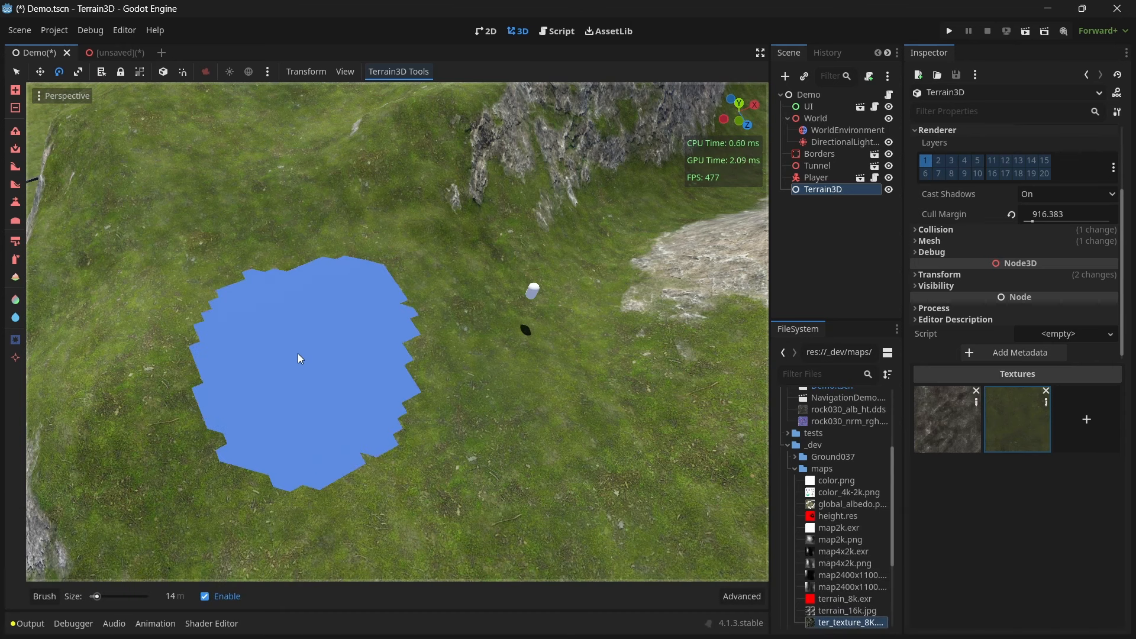
mouse_move(48, 603)
click(169, 322)
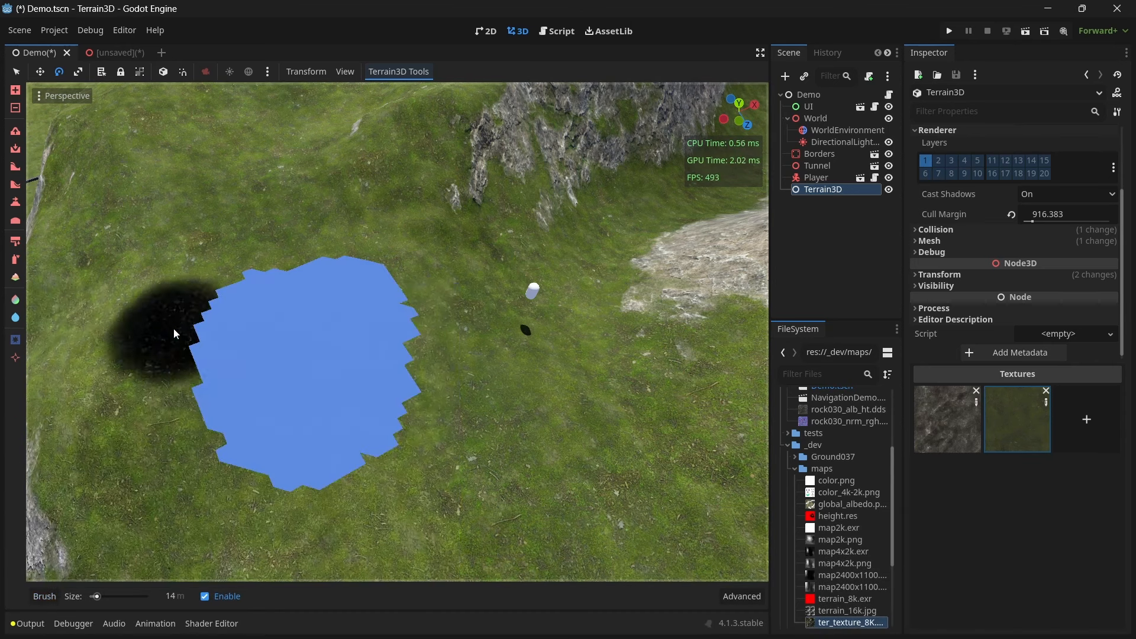
mouse_move(303, 331)
mouse_down()
mouse_move(254, 344)
mouse_move(370, 407)
mouse_up()
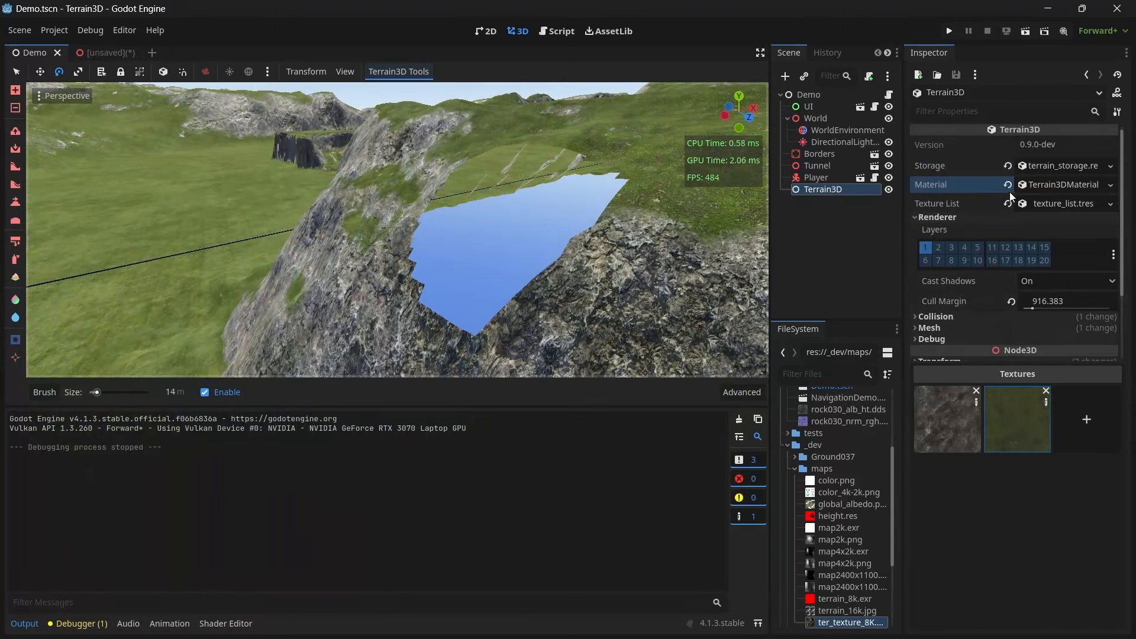
- Enable the shader override on the Terrain3D material and change cull_back to cull_disabled in the shader's render_mode line
click(1048, 185)
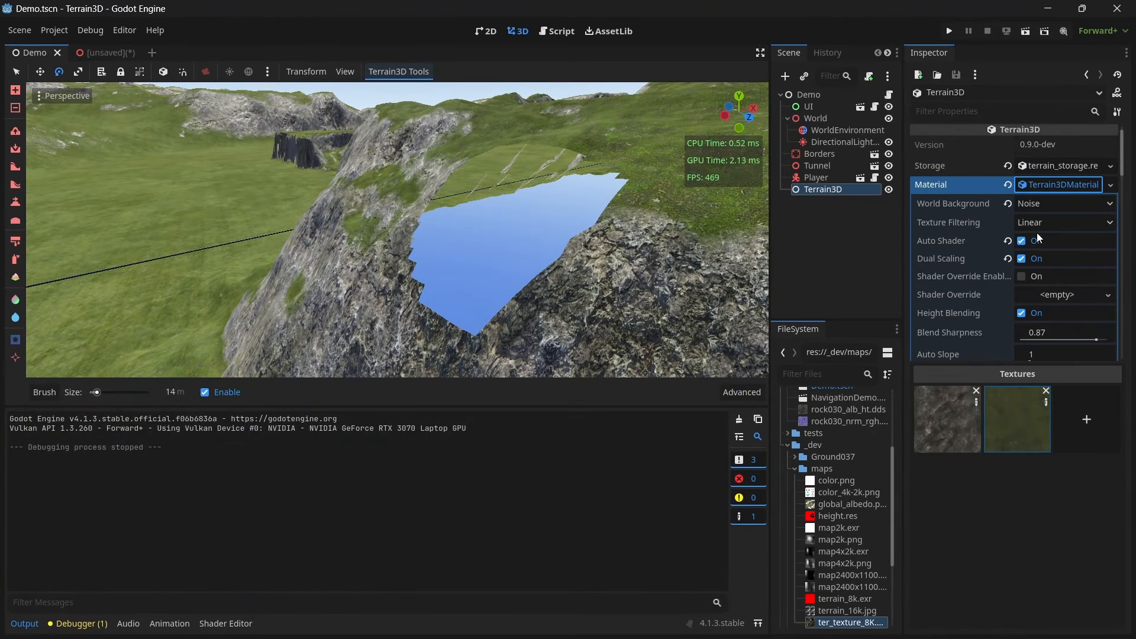
click(1034, 278)
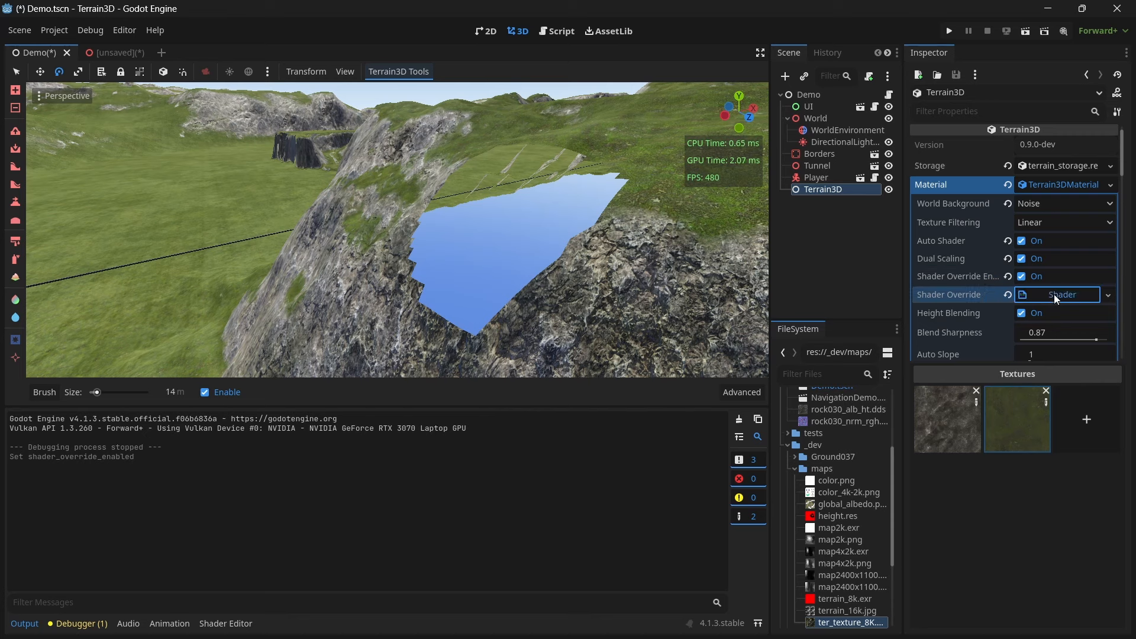
click(1062, 295)
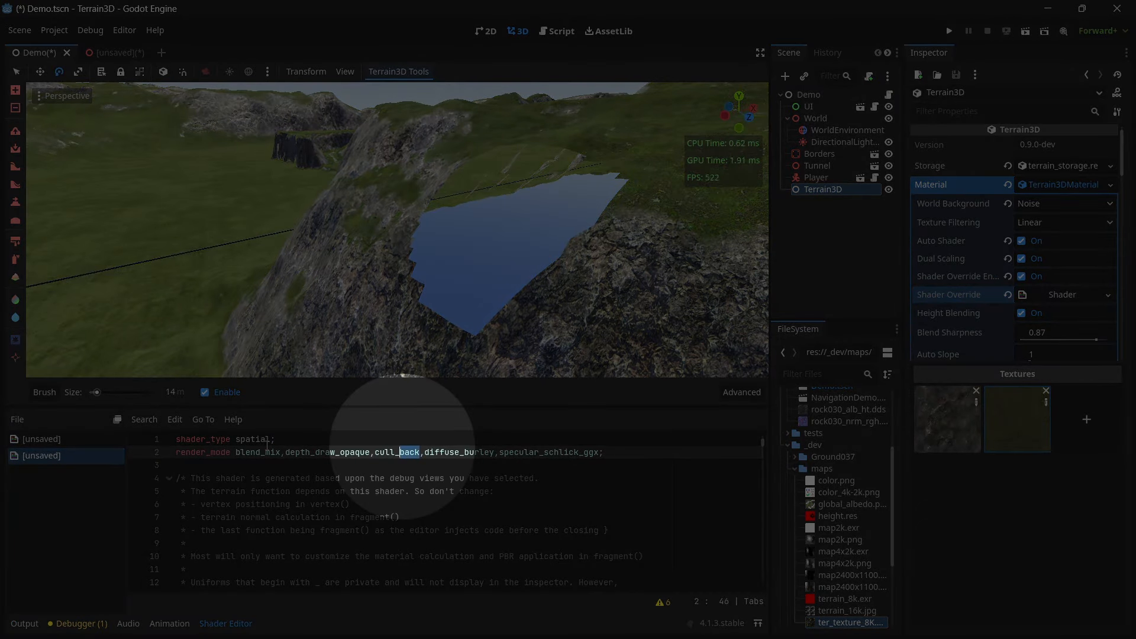
text(disabled)
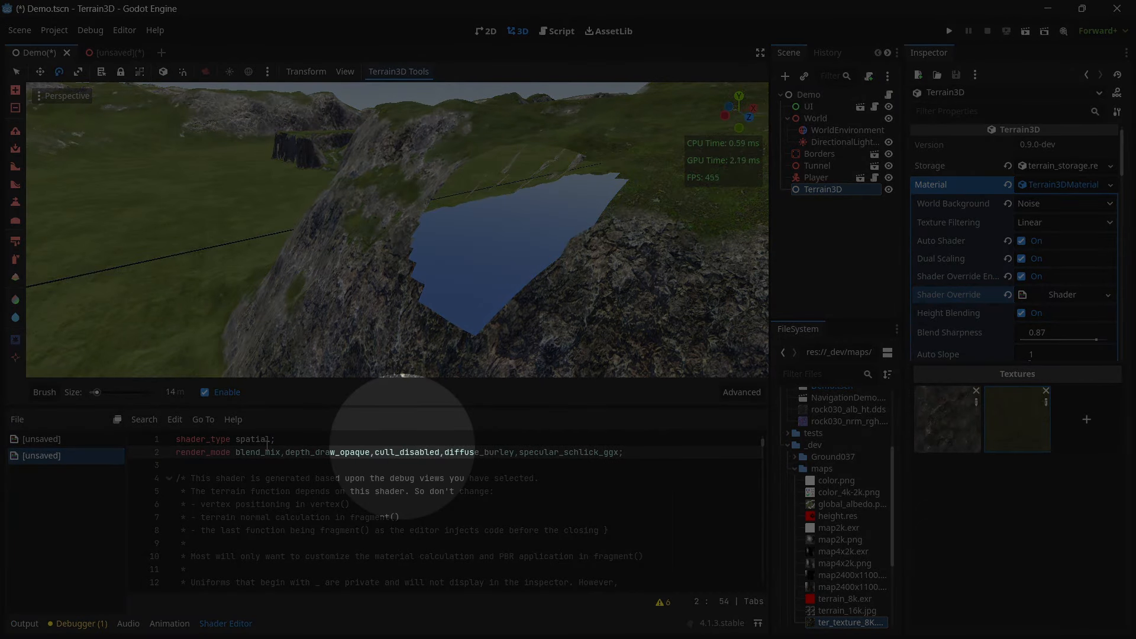
key(Down)
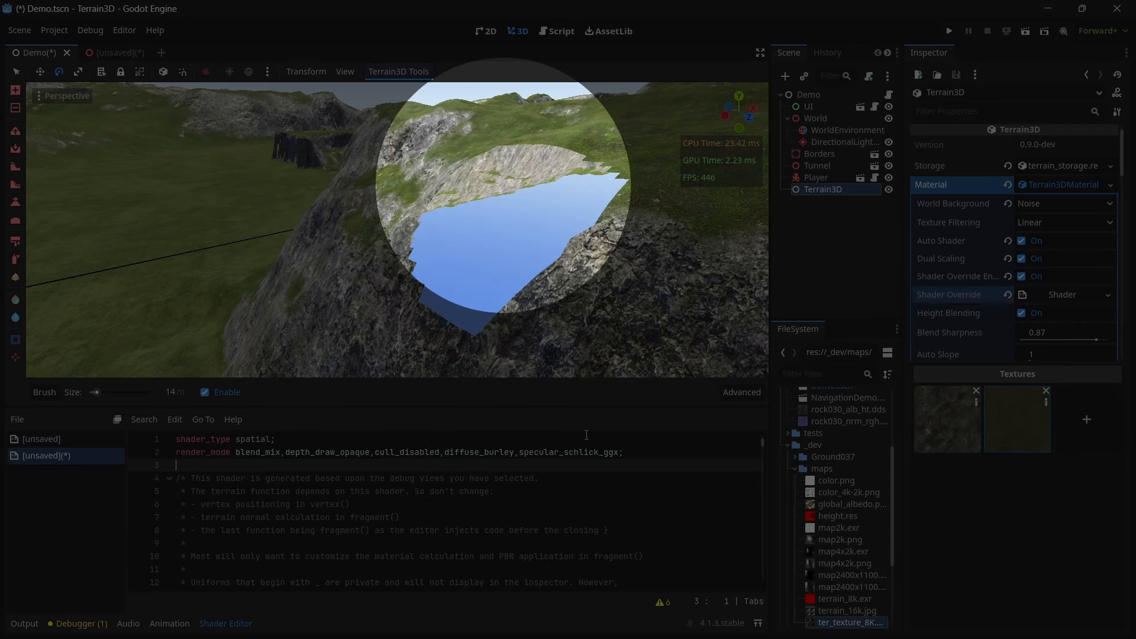
- Run the demo and fly the player through the hole to view the terrain from below and above
key(F5)
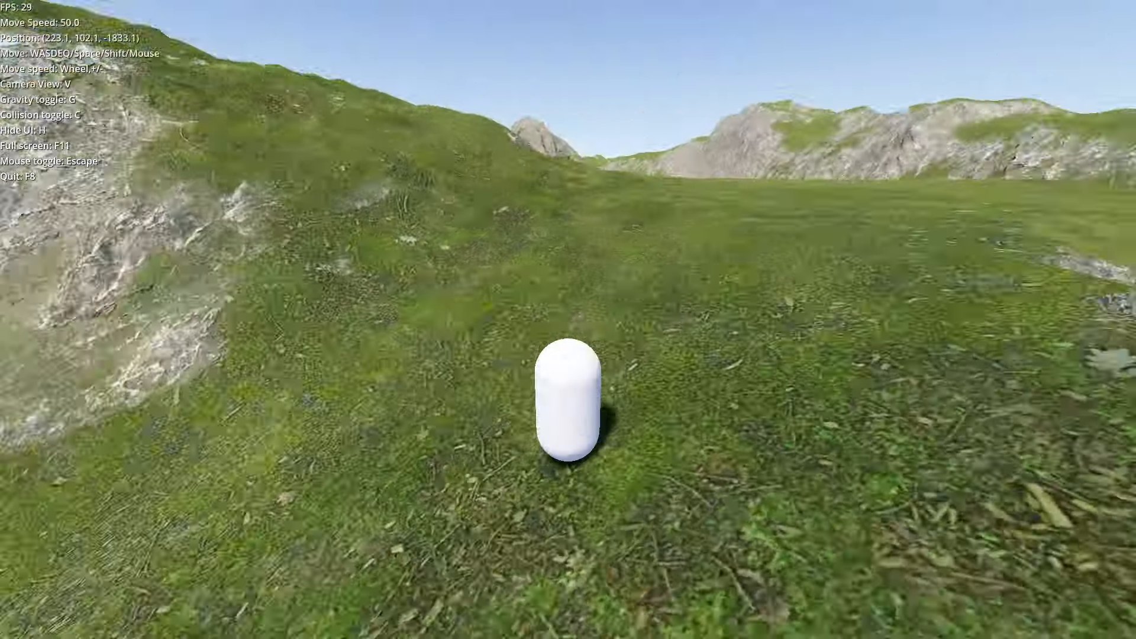
key(w)
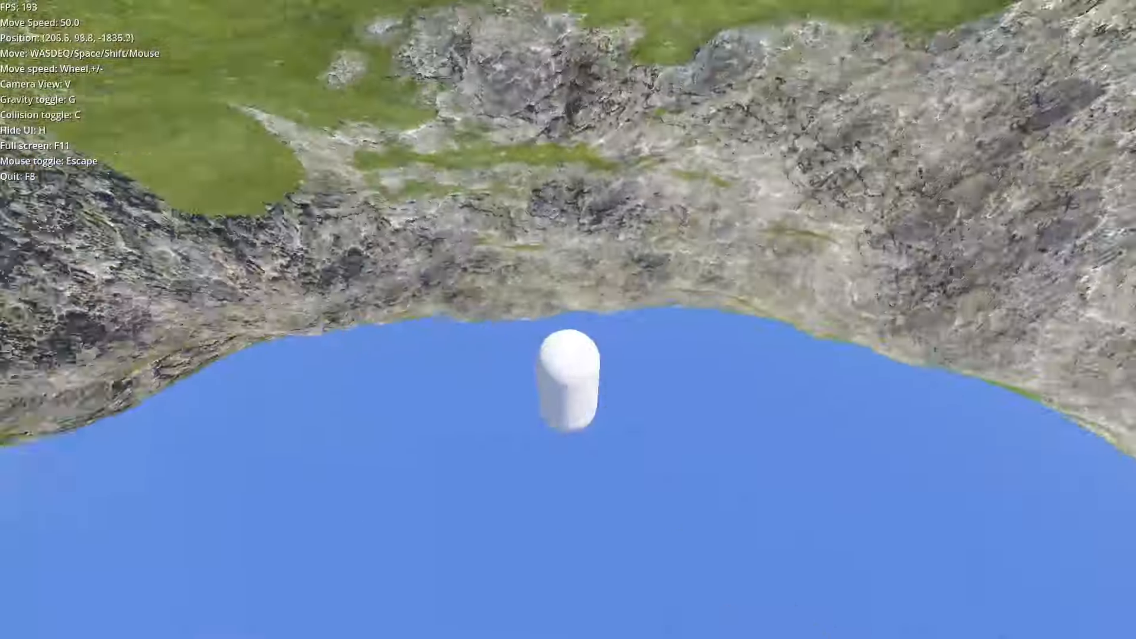
key(space)
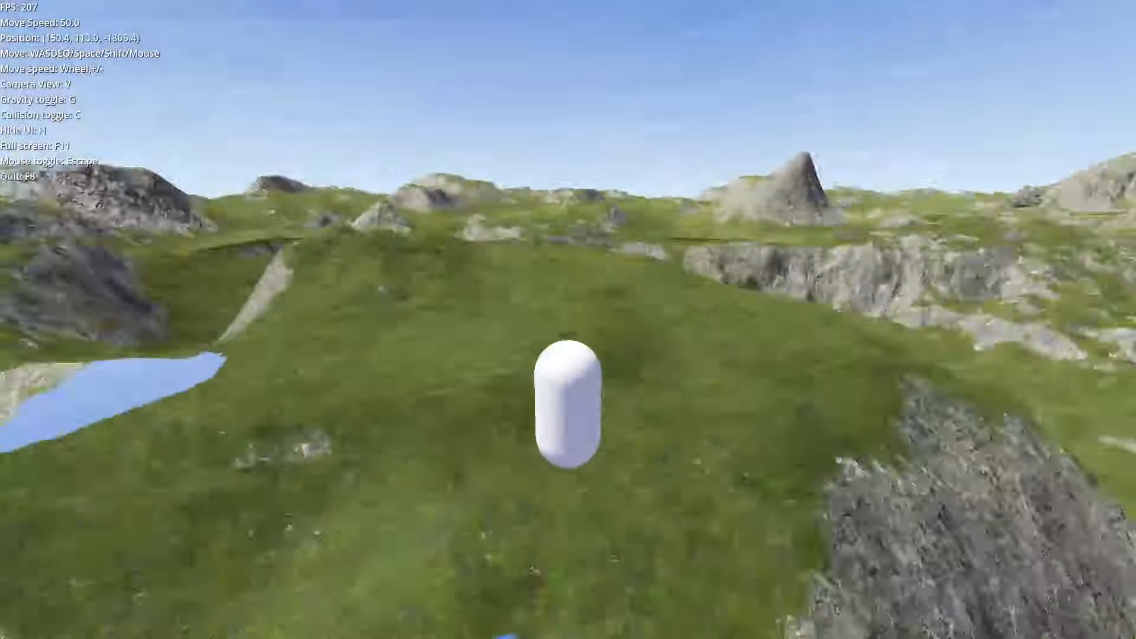
key(w)
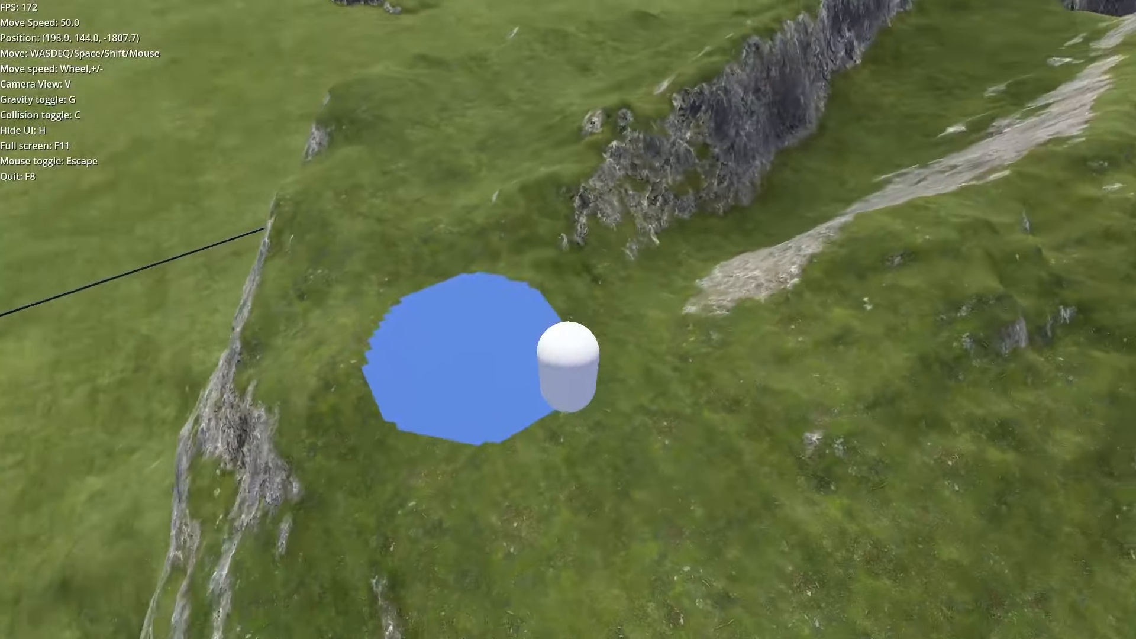
key(w)
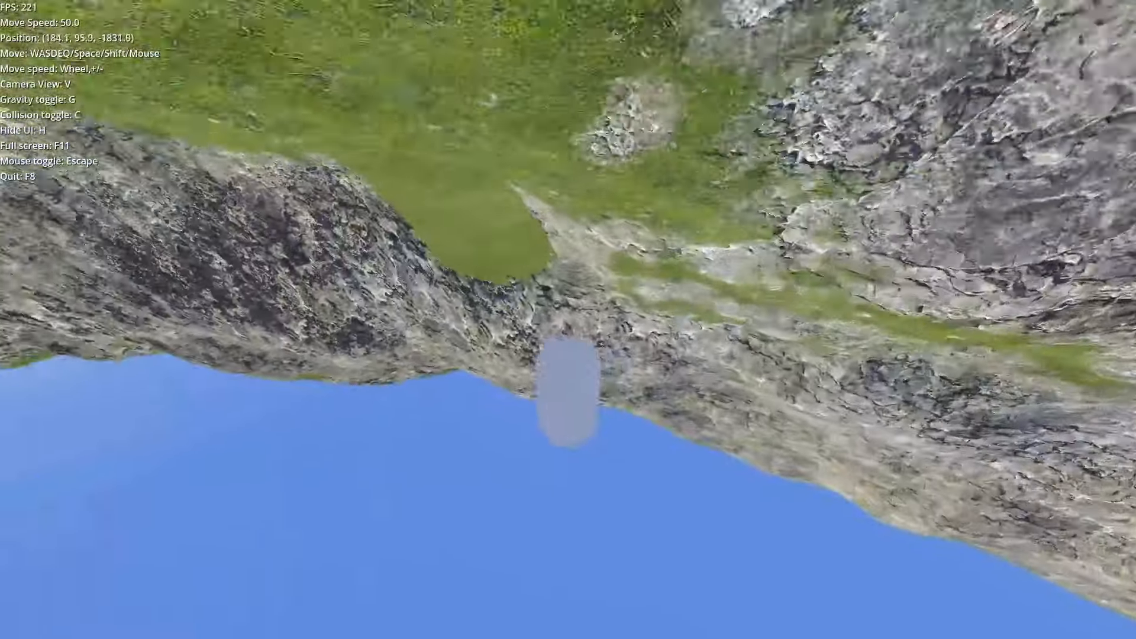
key(space)
key(w)
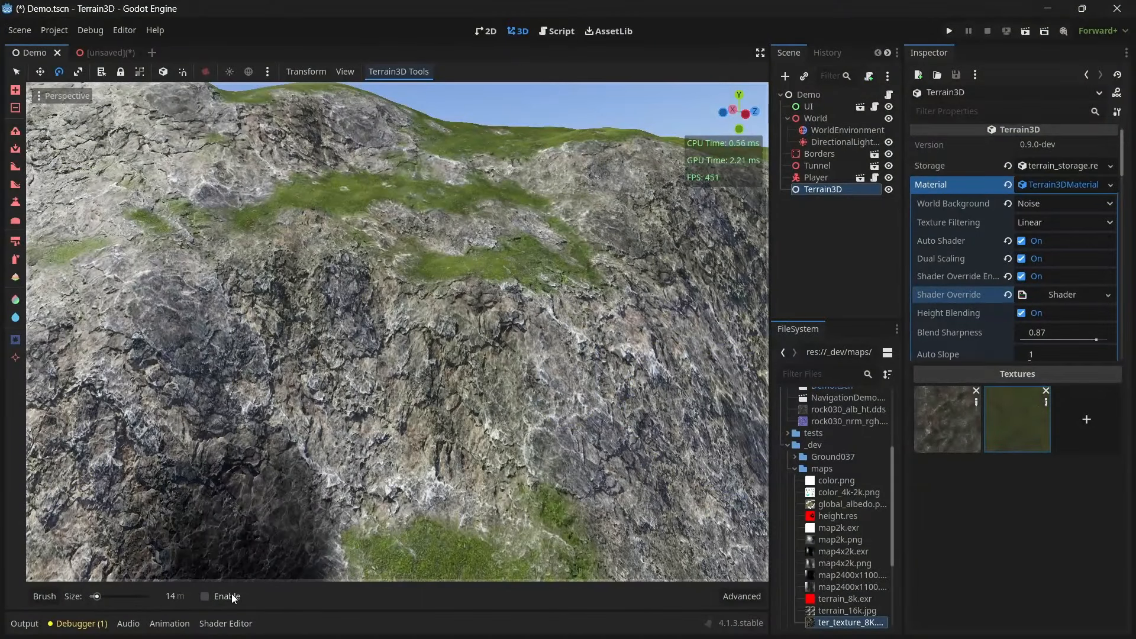
- Enable hole painting and cut a wide opening through the rocky hillside with the 14 m brush
click(205, 597)
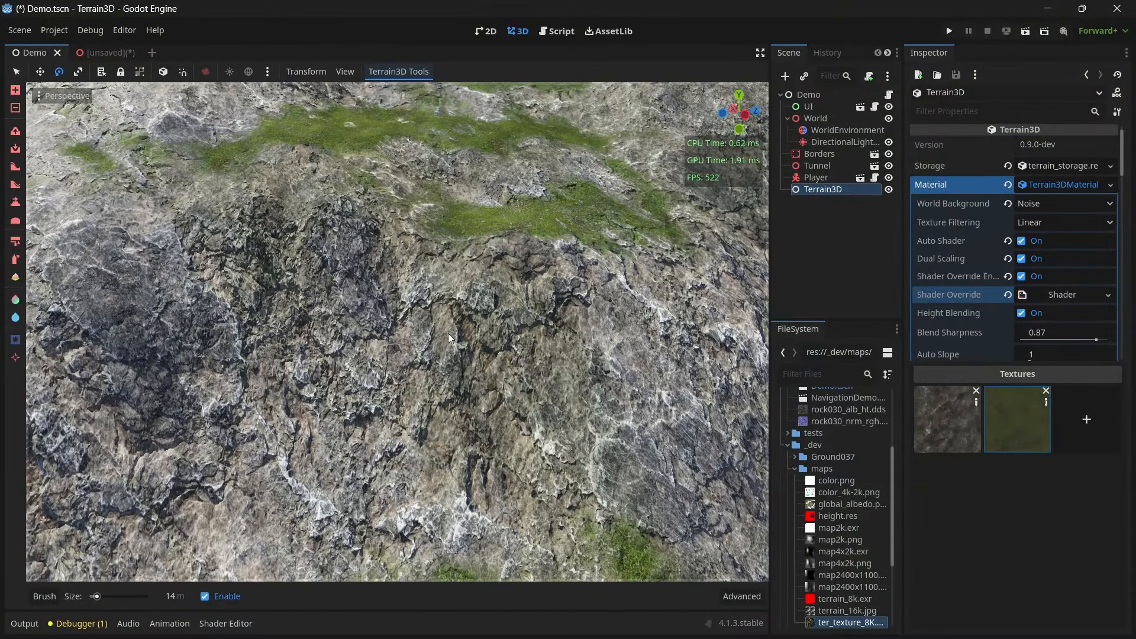
mouse_move(449, 338)
mouse_down()
mouse_move(537, 351)
mouse_move(479, 324)
mouse_move(537, 329)
mouse_move(435, 302)
mouse_up()
mouse_move(506, 272)
mouse_down()
mouse_move(417, 284)
mouse_move(556, 257)
mouse_up()
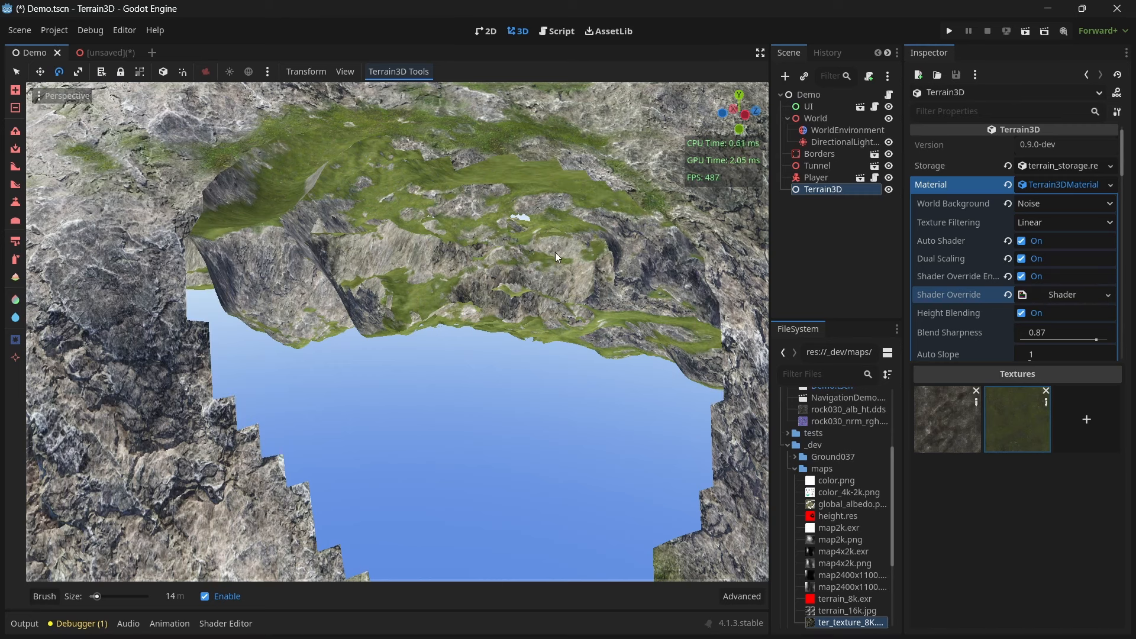
right_drag(397, 307, 397, 367)
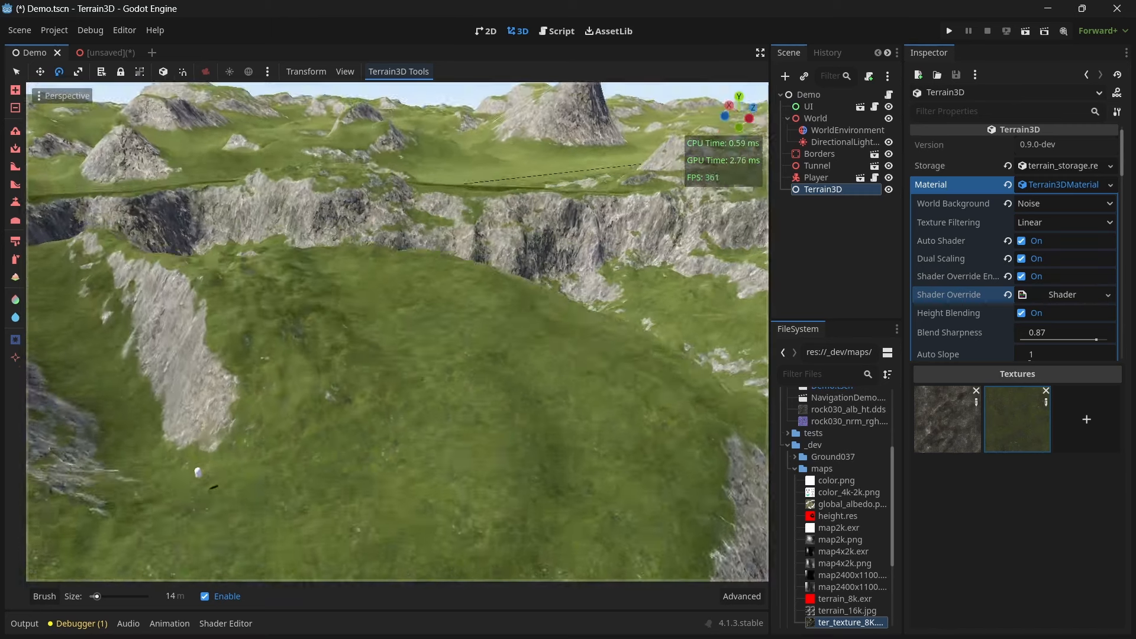
mouse_move(237, 207)
mouse_down()
mouse_move(503, 254)
mouse_move(520, 449)
mouse_up()
click(379, 325)
mouse_move(379, 329)
mouse_down()
mouse_move(357, 332)
mouse_move(479, 317)
mouse_move(358, 258)
mouse_move(388, 237)
mouse_move(471, 251)
mouse_move(403, 240)
mouse_move(325, 255)
mouse_up()
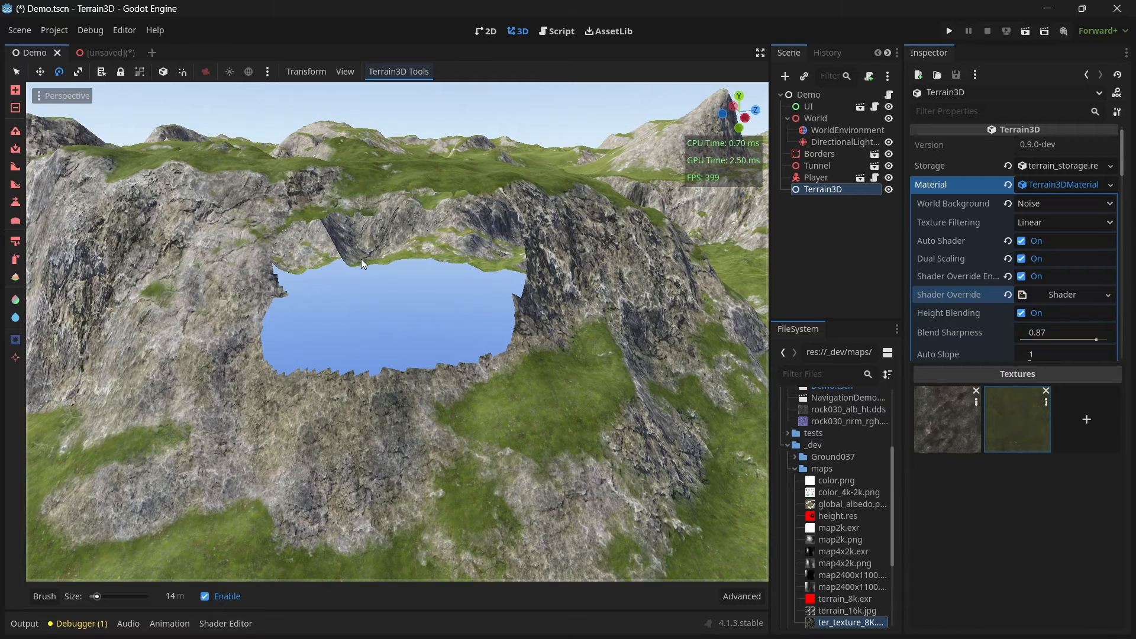
- Hide the Tunnel node to expose the hole in the hillside and inspect the tunnel mesh in the Tunnel scene
right_drag(324, 256, 166, 331)
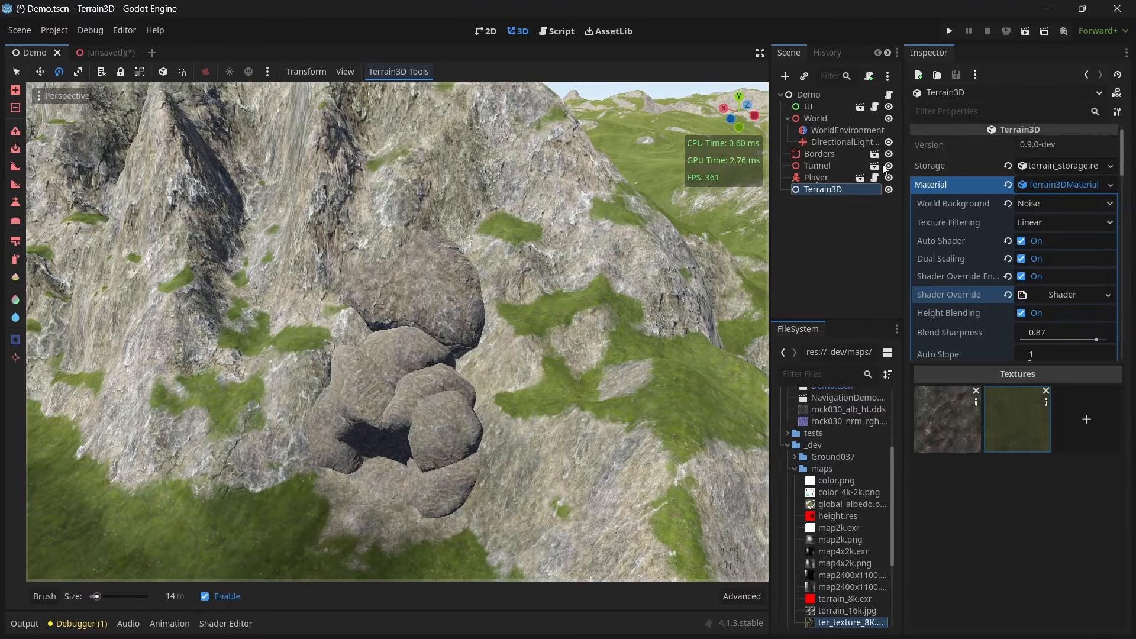
click(889, 167)
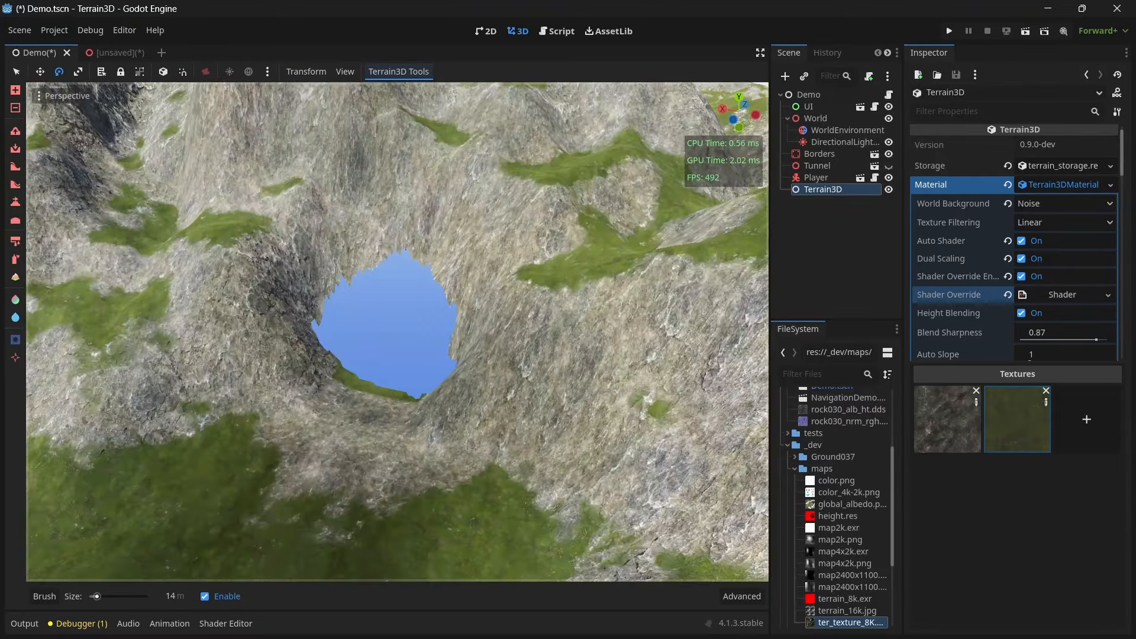
right_drag(391, 331, 426, 326)
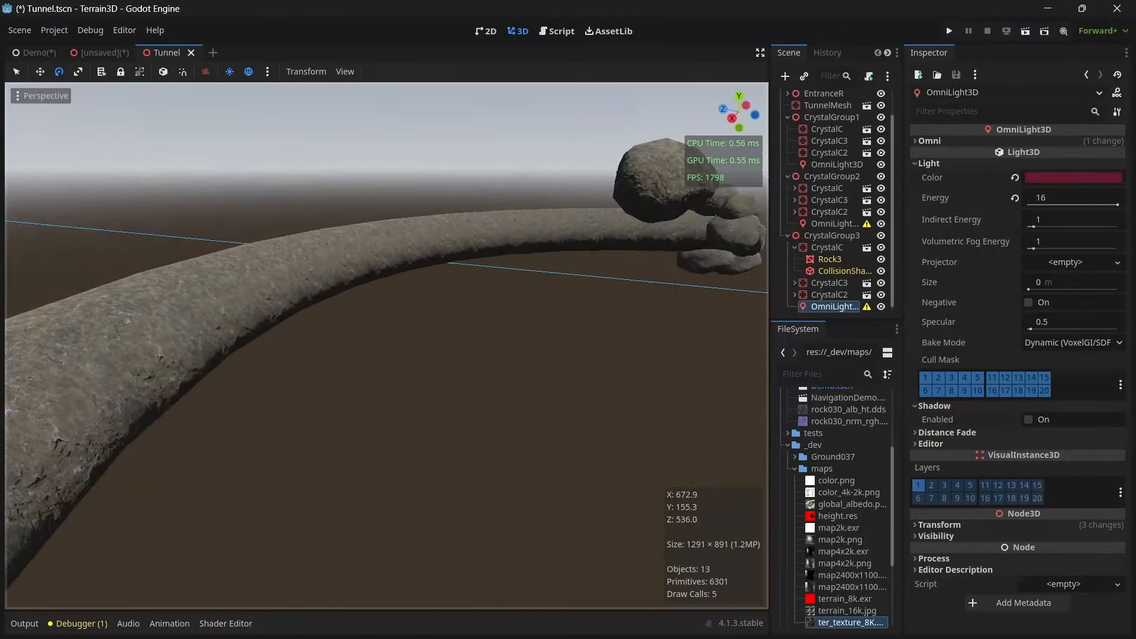
mouse_move(385, 344)
right_down()
mouse_move(355, 349)
mouse_move(373, 379)
mouse_move(414, 387)
mouse_move(367, 337)
right_up()
scroll(361, 337, down, 3)
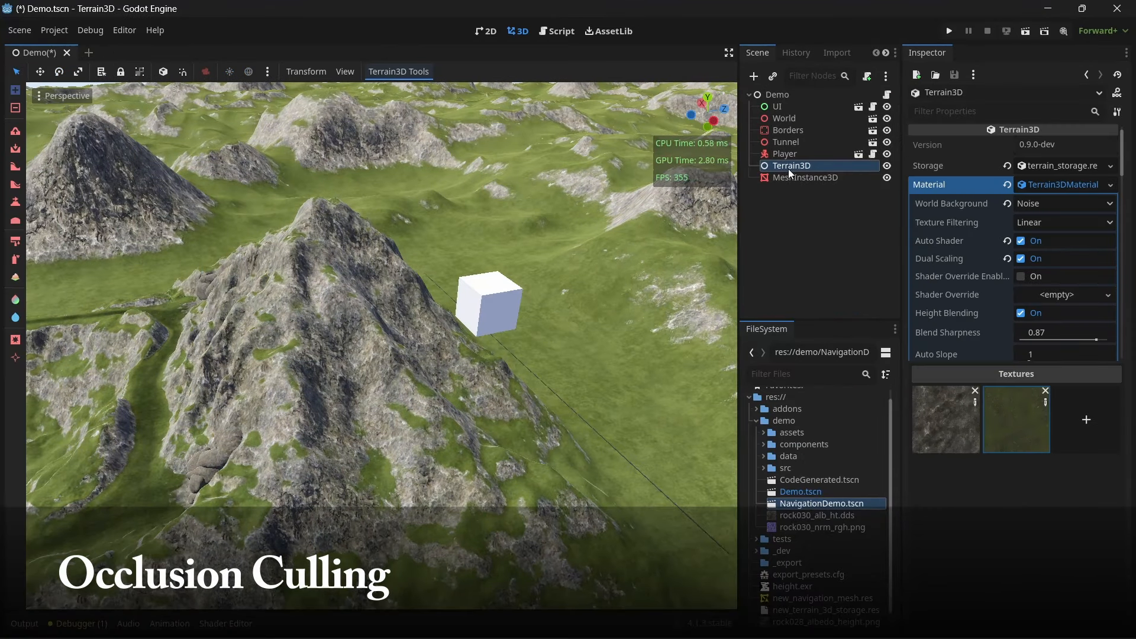
- Bake an Occluder3D for the Terrain3D node at LOD 4
click(416, 74)
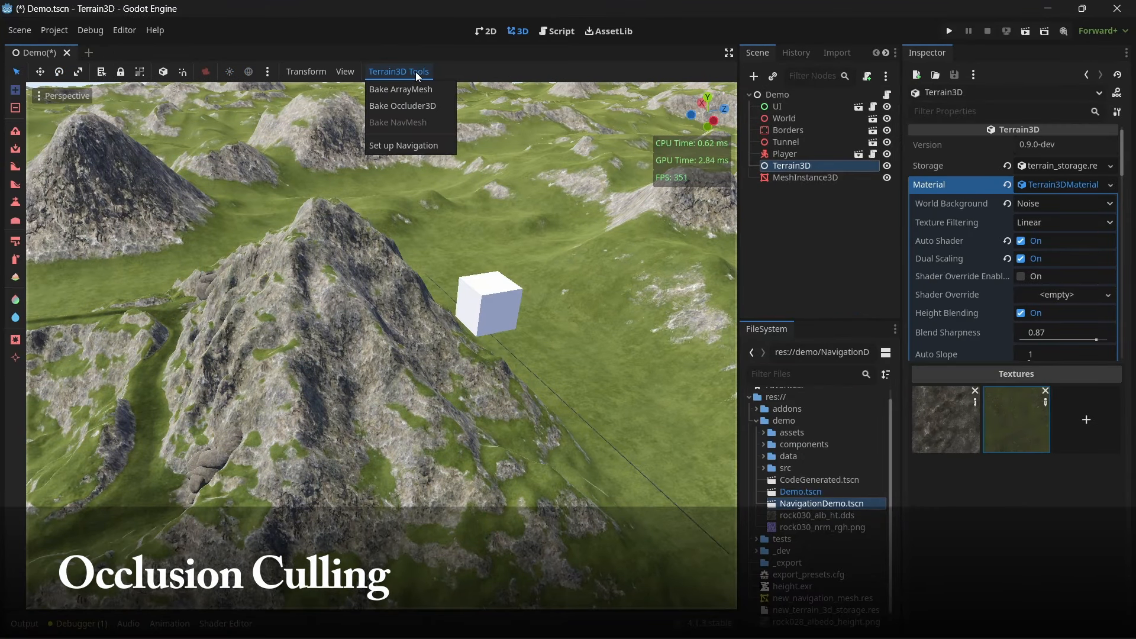
click(408, 105)
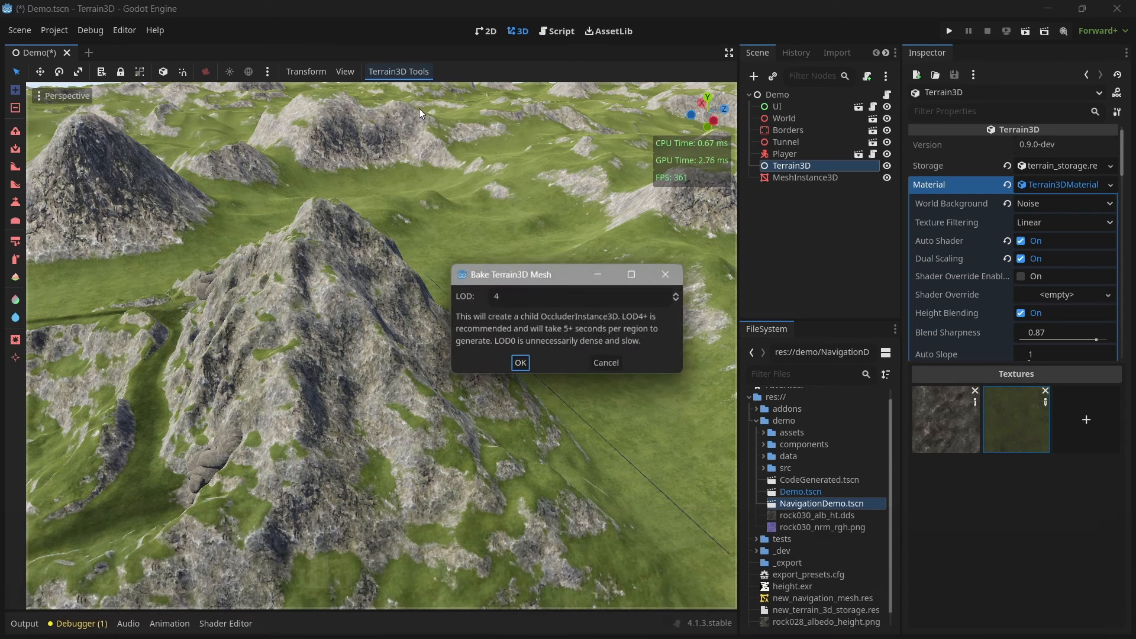
click(520, 362)
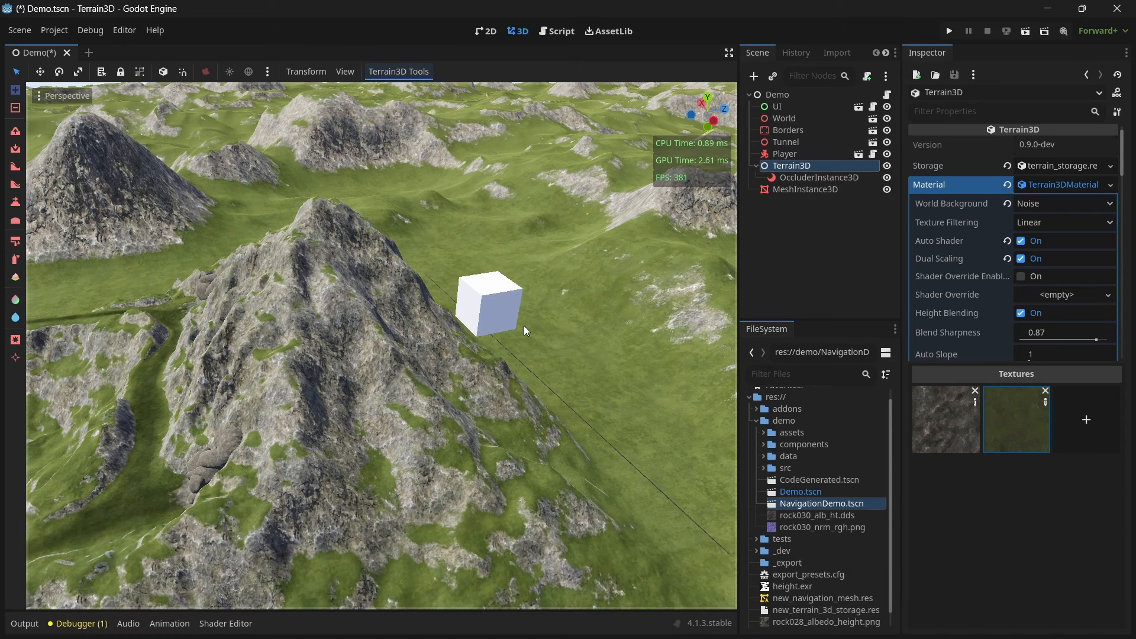
- Turn on View Gizmos in the 3D viewport and view the terrain around the mountain
click(67, 95)
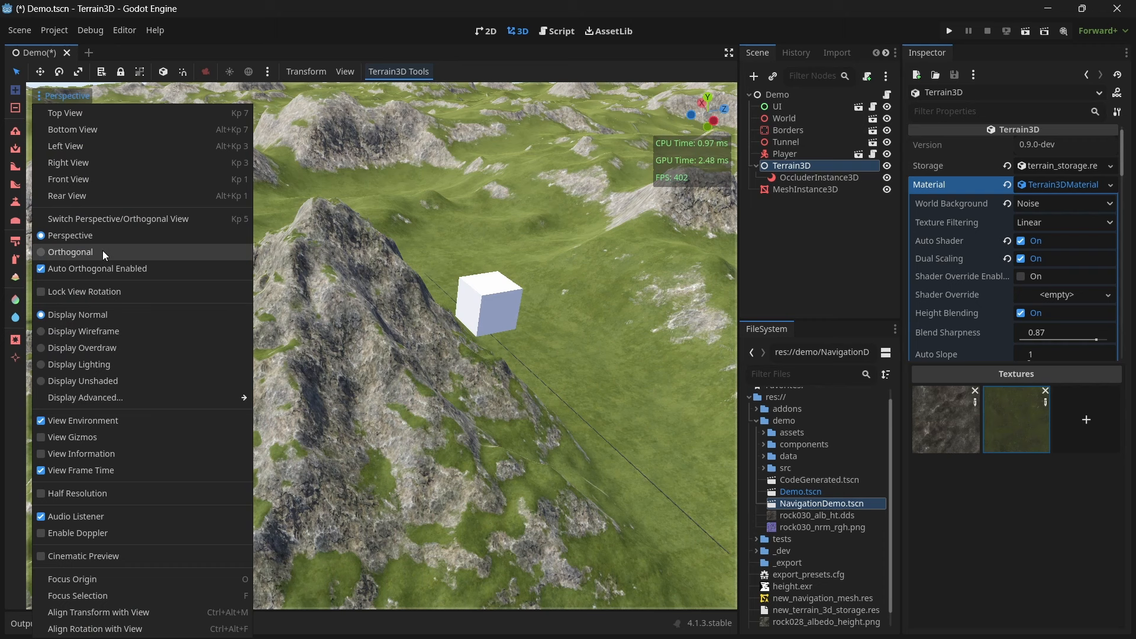
click(106, 436)
click(320, 36)
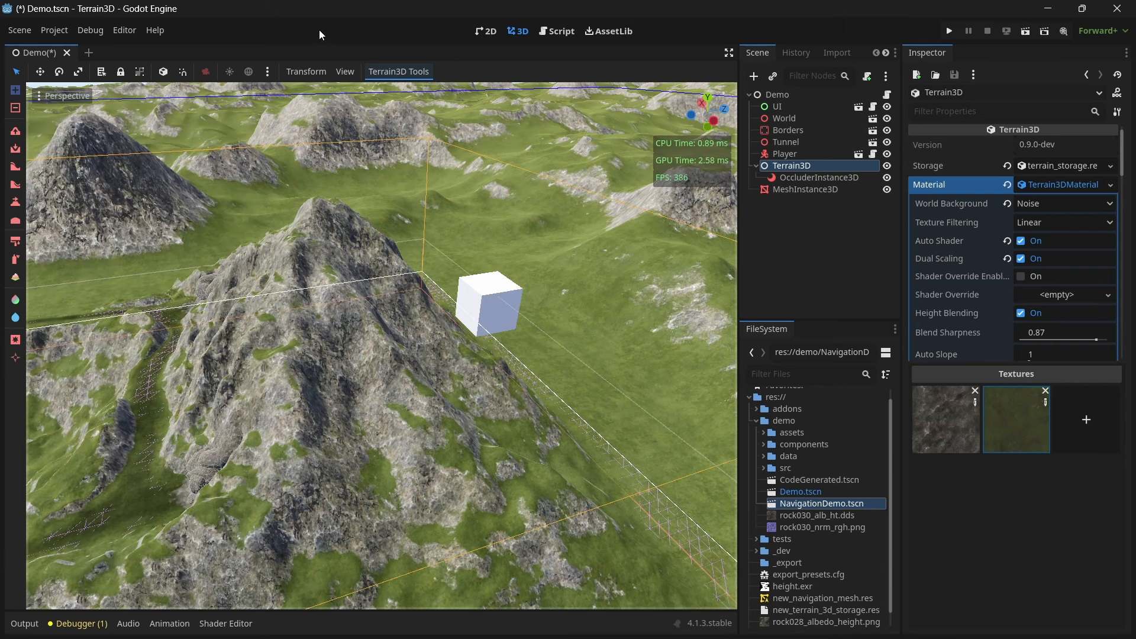
right_drag(409, 354, 408, 378)
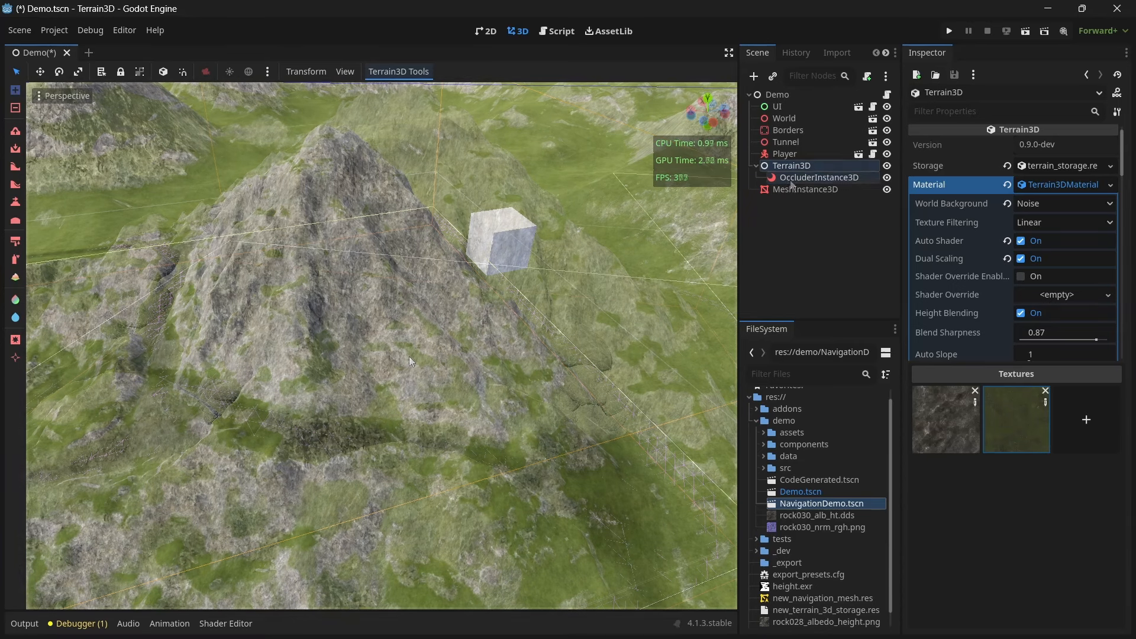
- Move OccluderInstance3D out of Terrain3D to the Demo root and hide Terrain3D to inspect the occluder mesh
drag(817, 178, 782, 199)
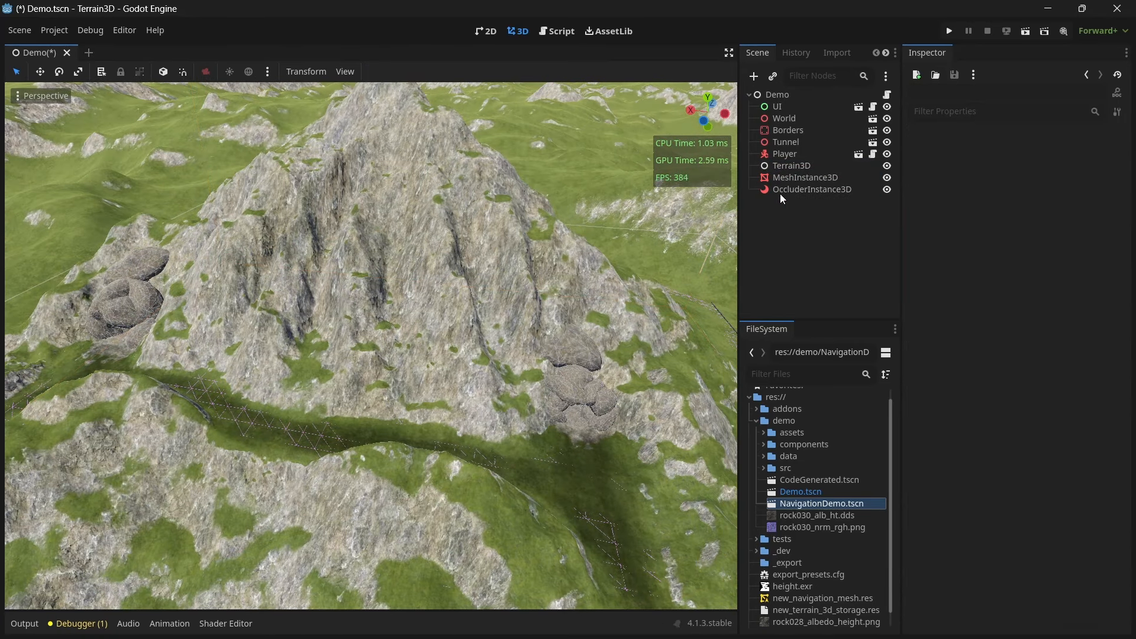
click(887, 166)
right_drag(705, 236, 654, 216)
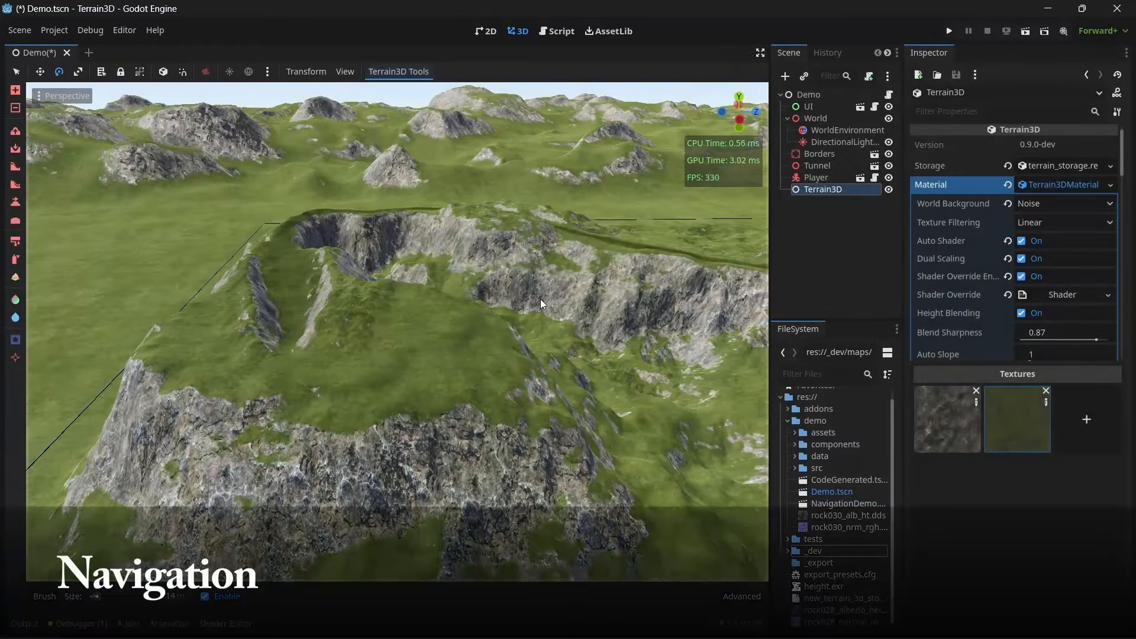
- Open NavigationDemo.tscn and select the Enemy node to show its properties
double_click(835, 504)
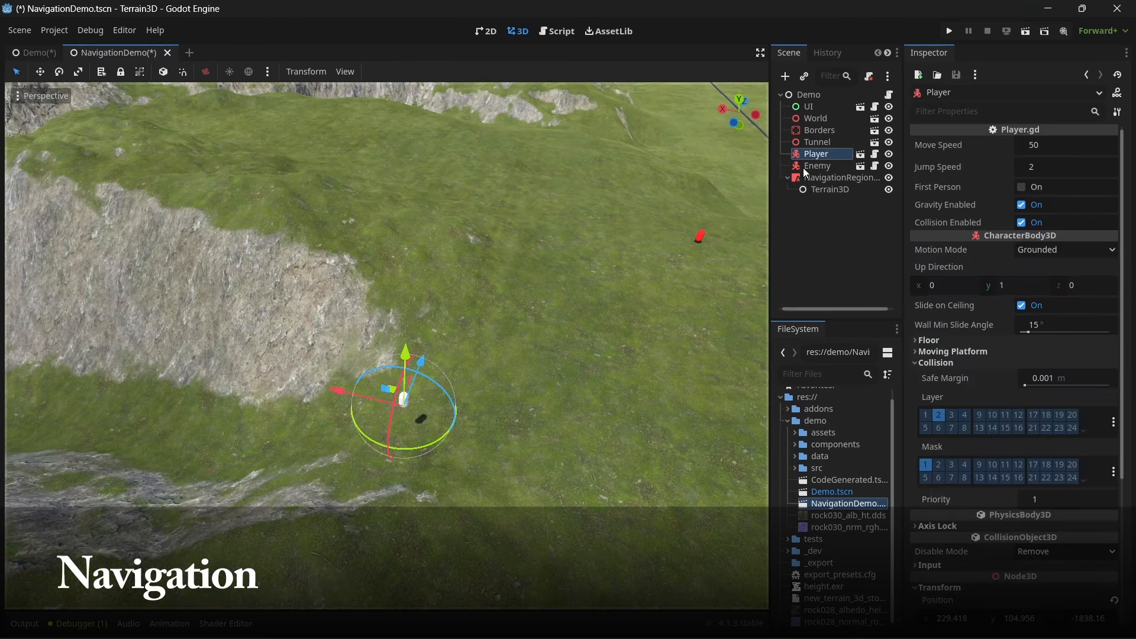
click(817, 166)
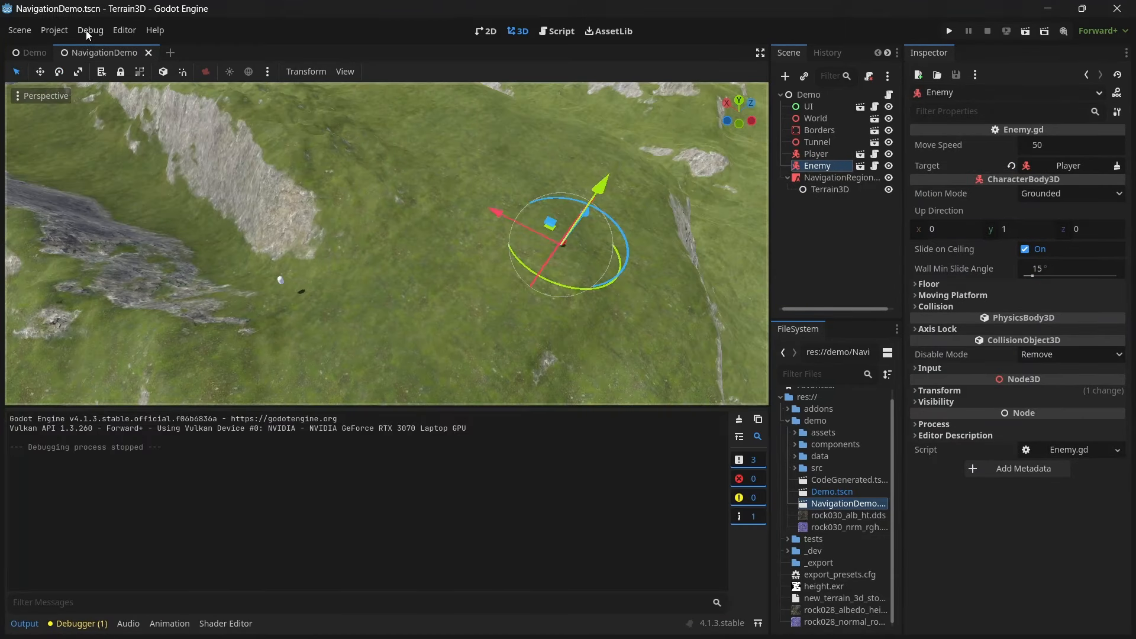
- Enable Visible Navigation debugging, run the navigation demo and move the player away from the enemy
click(89, 31)
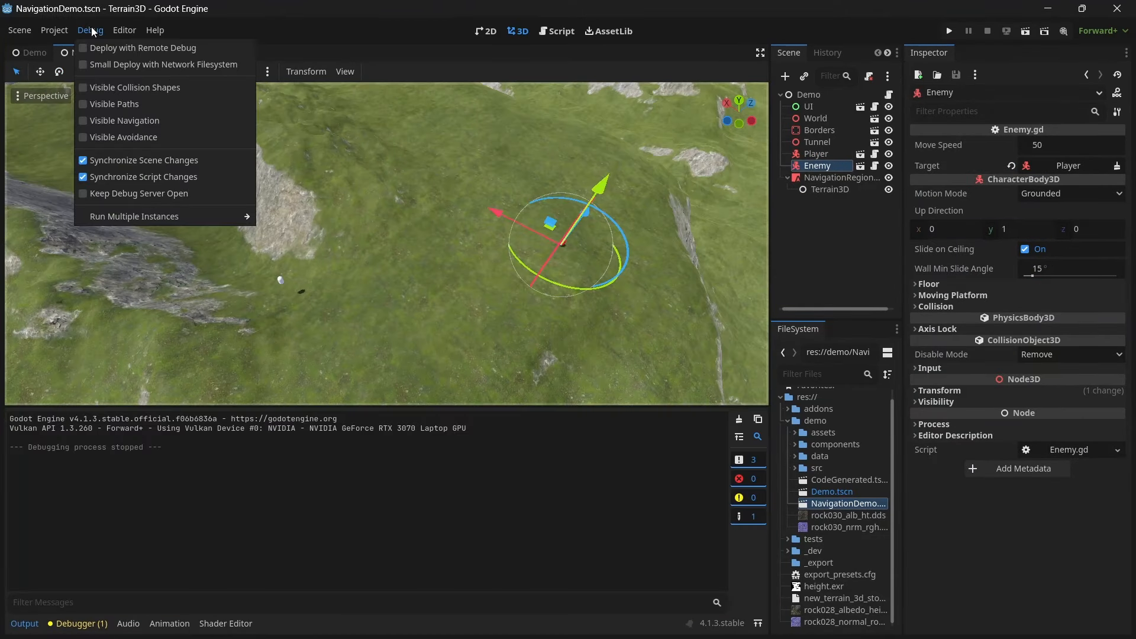
click(128, 122)
click(644, 40)
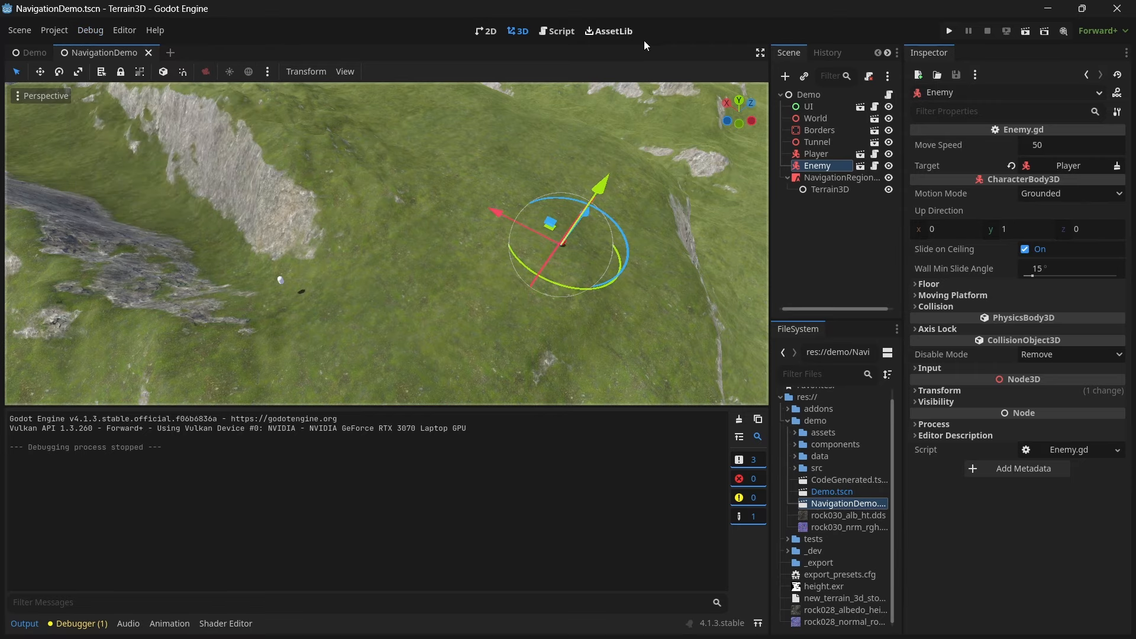
click(1026, 31)
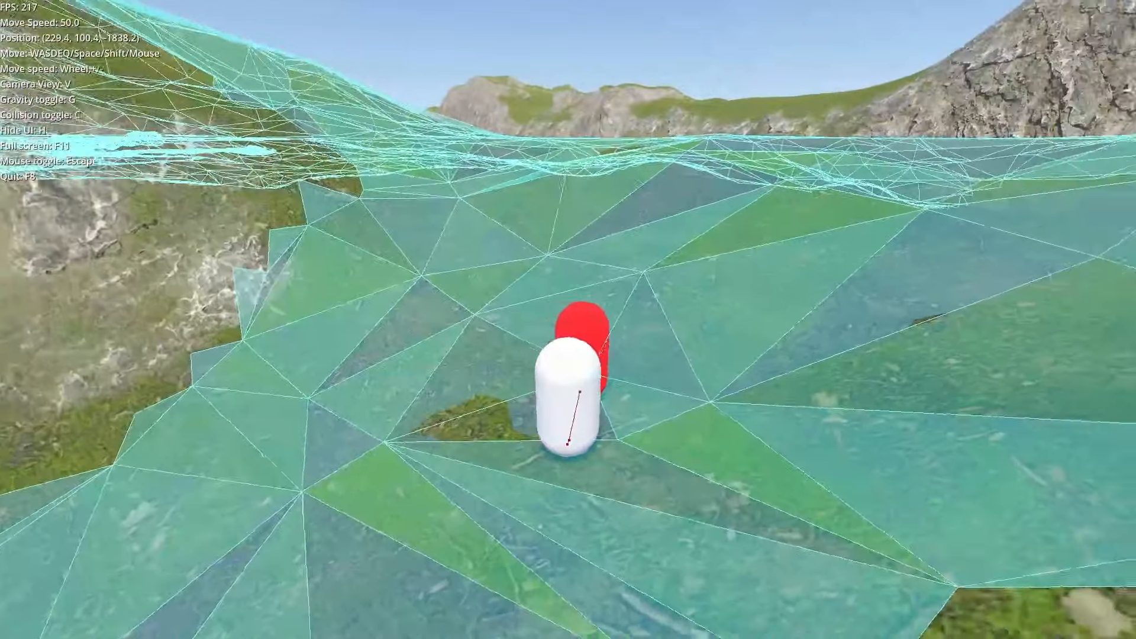
key(d)
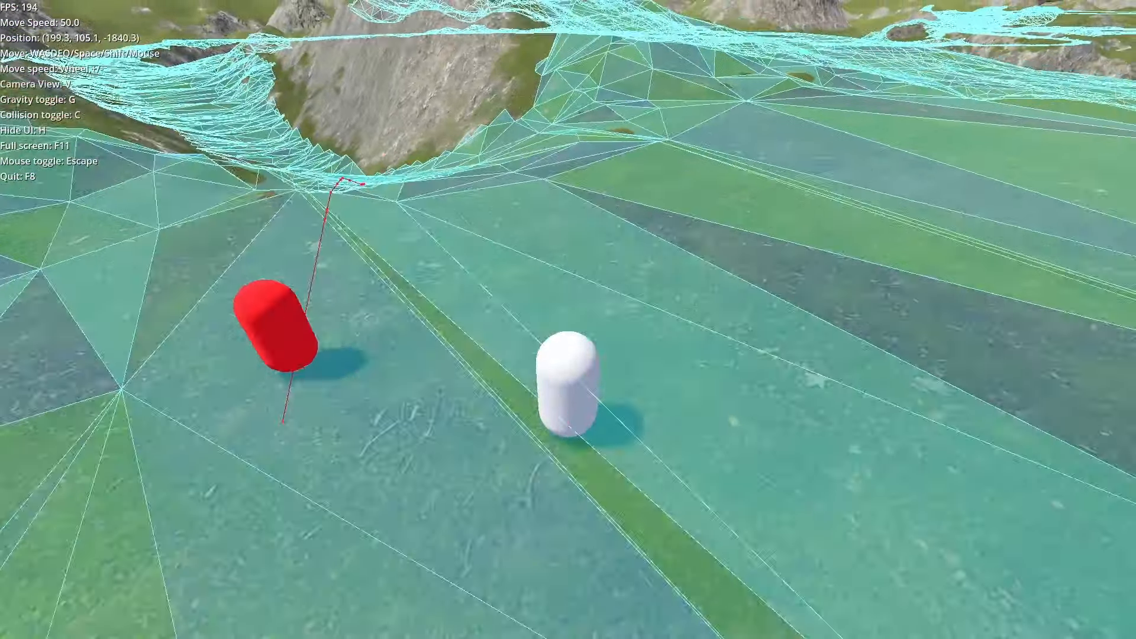
key(d)
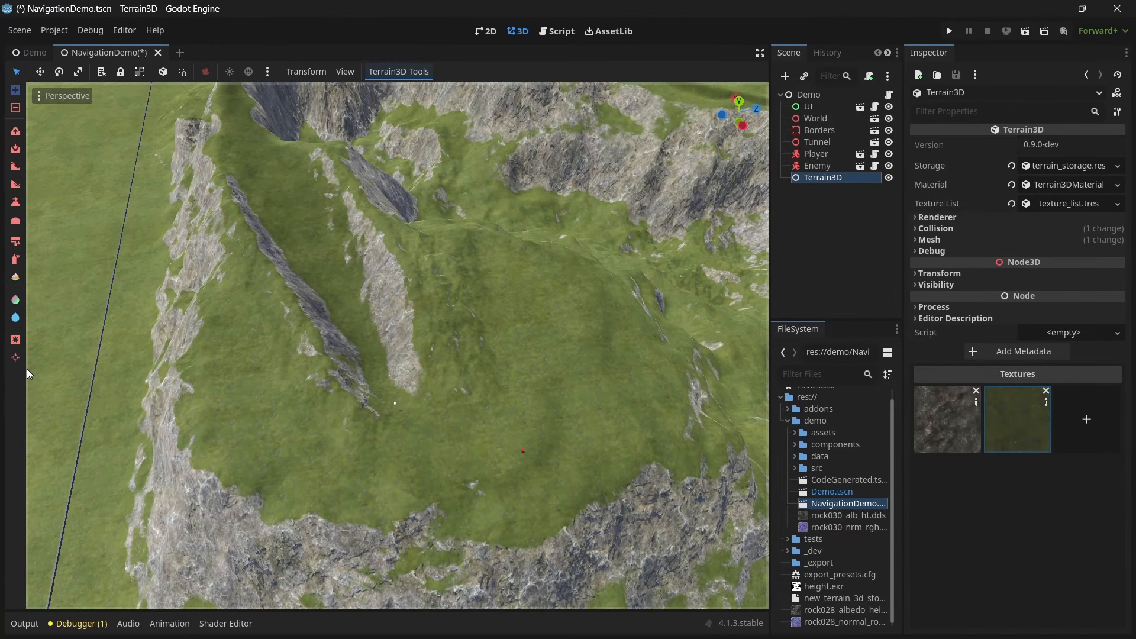
- Activate the navigable-area brush to show the painted regions and set up navigation for the Terrain3D node
click(15, 358)
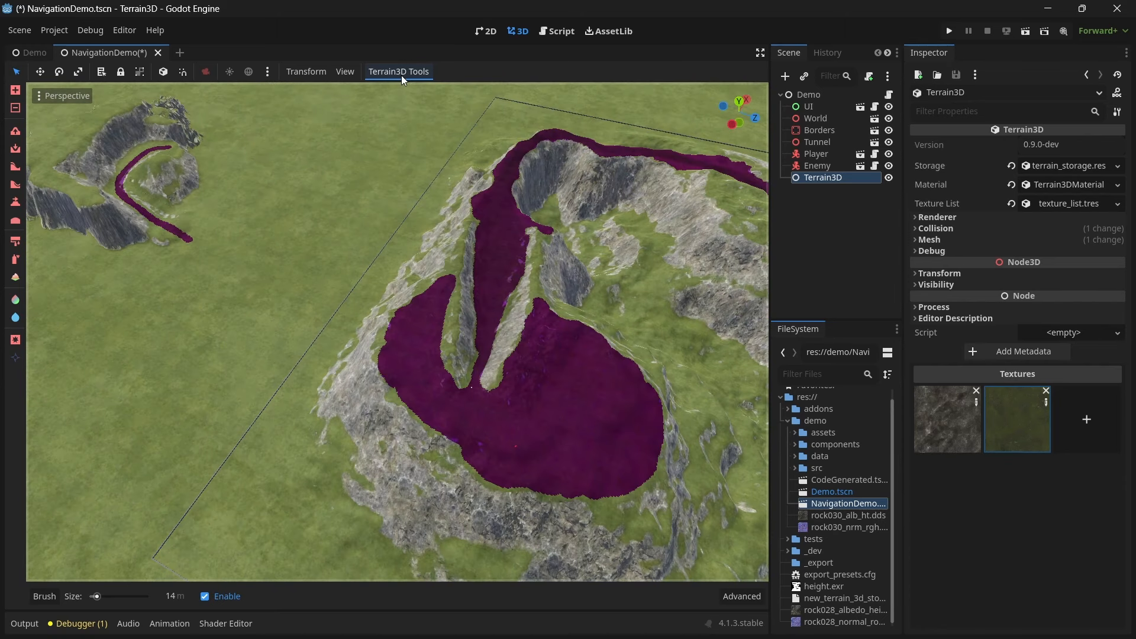
click(401, 73)
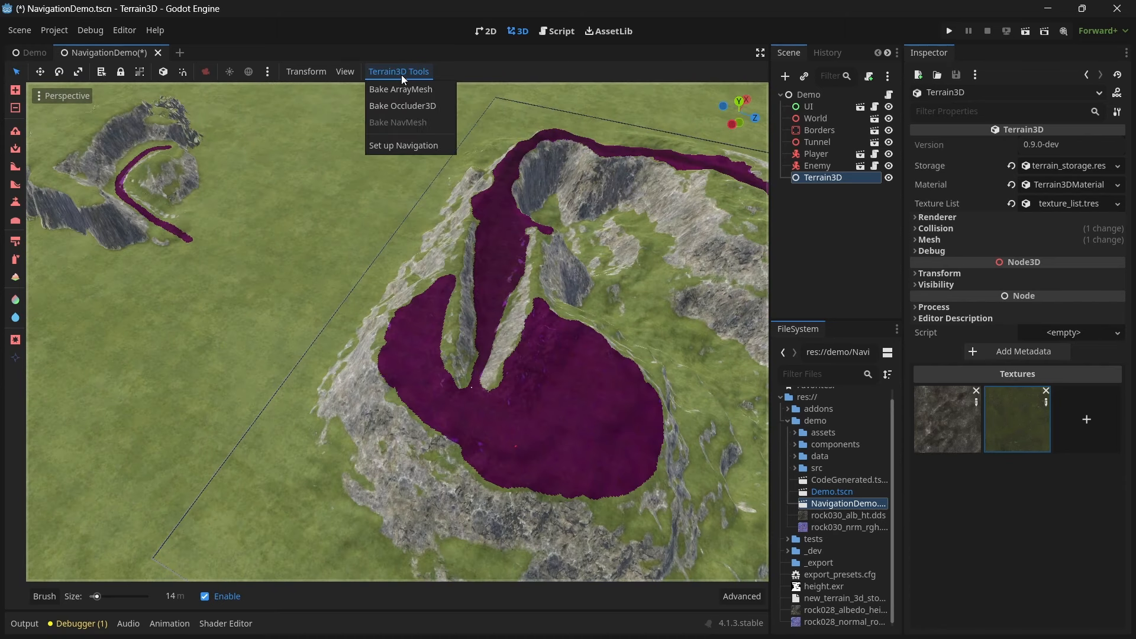
click(417, 150)
click(506, 452)
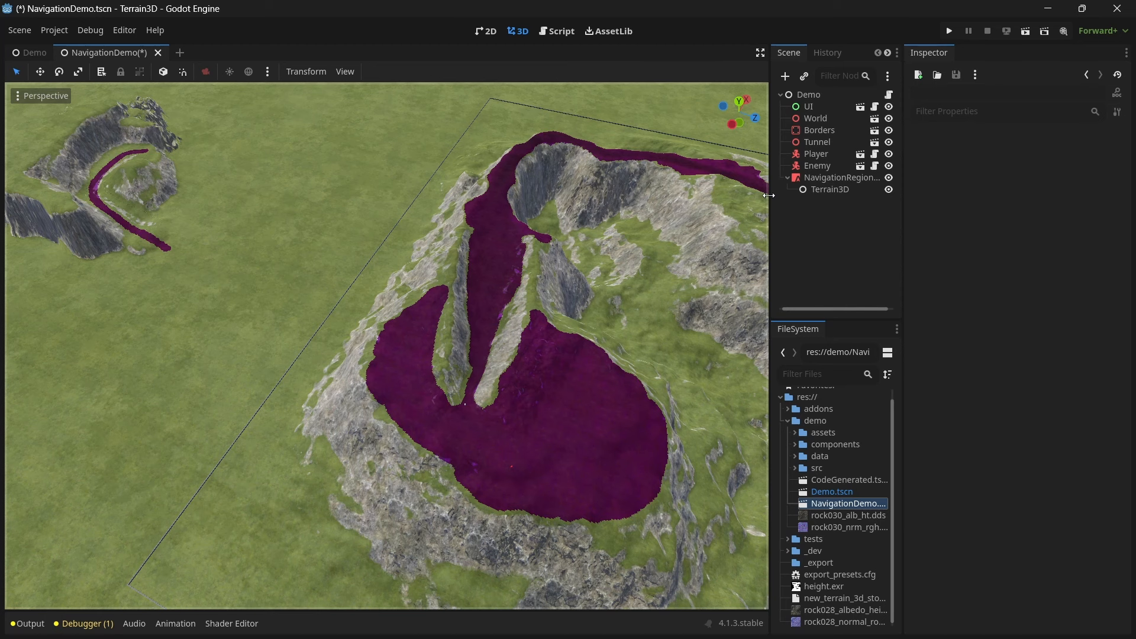
- Save the NavigationRegion3D's navigation mesh in the project root as new_navigation_mesh.res
drag(769, 195, 738, 193)
drag(869, 223, 902, 219)
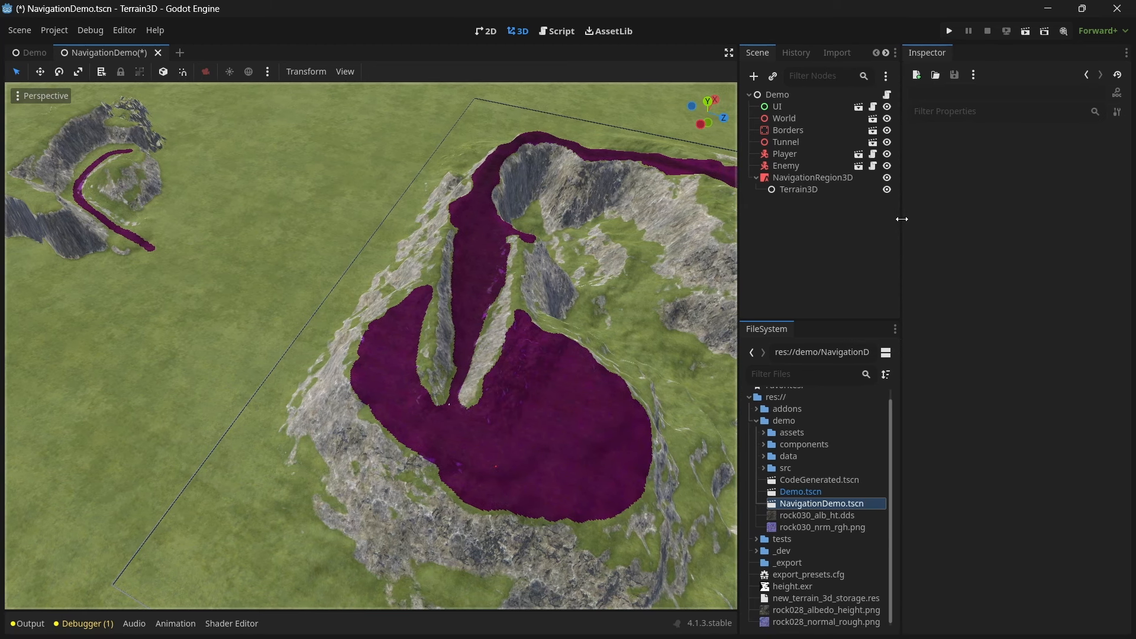
click(829, 178)
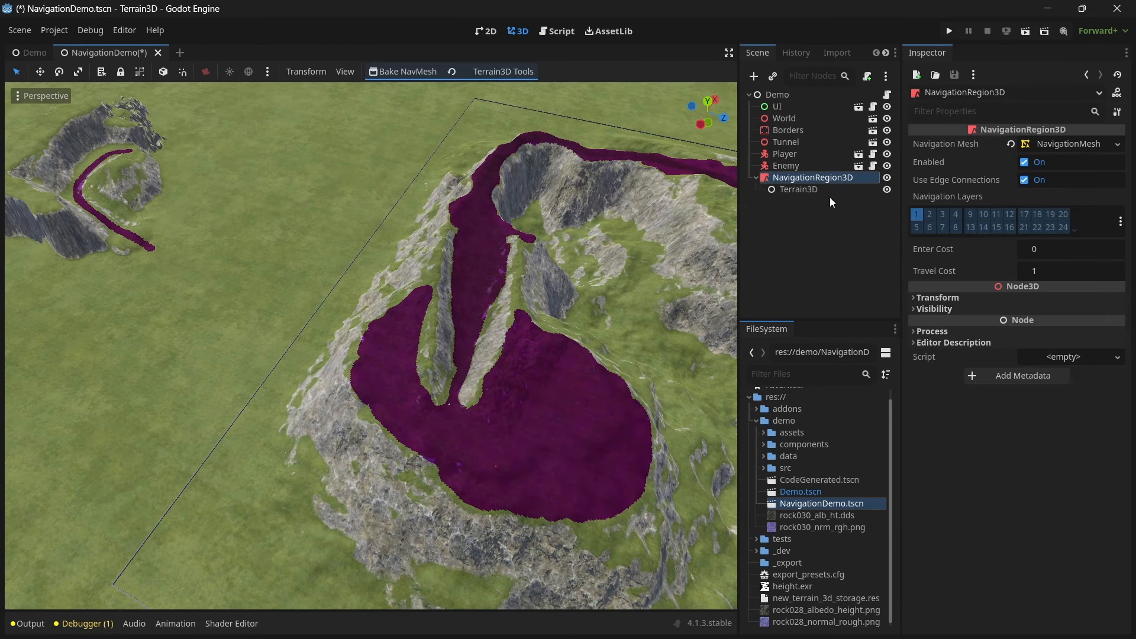
click(1118, 145)
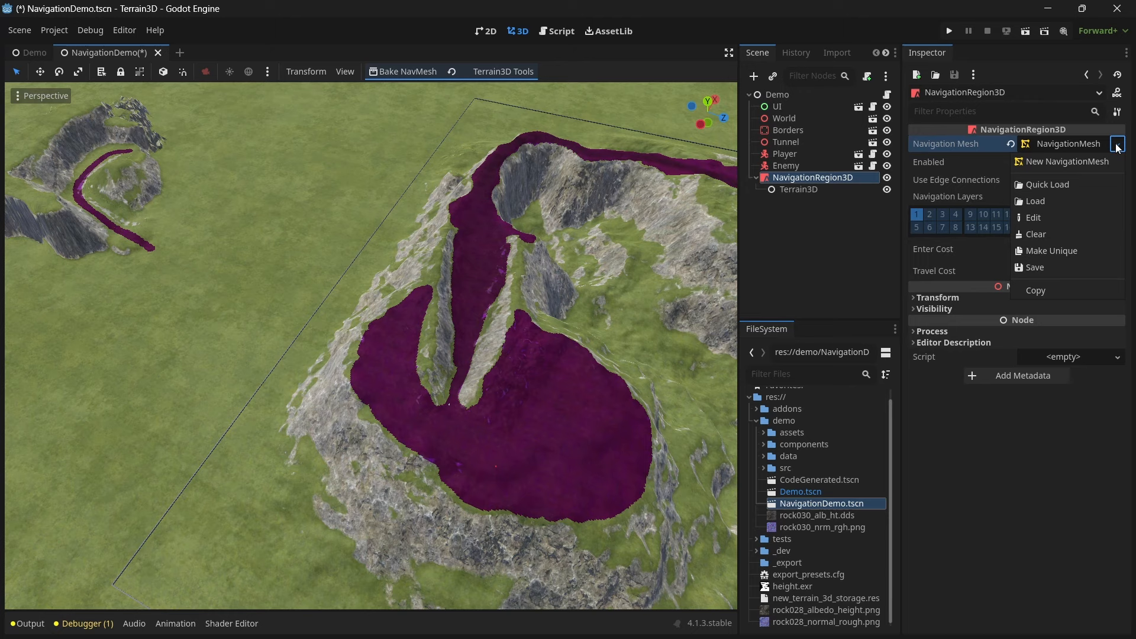
click(1045, 269)
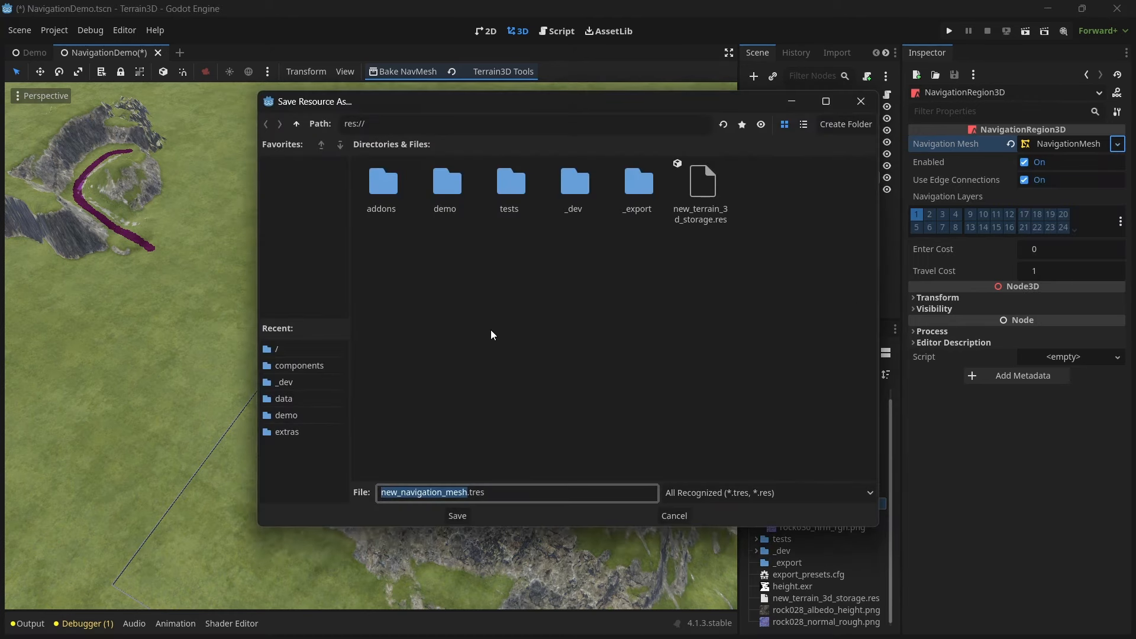
click(474, 492)
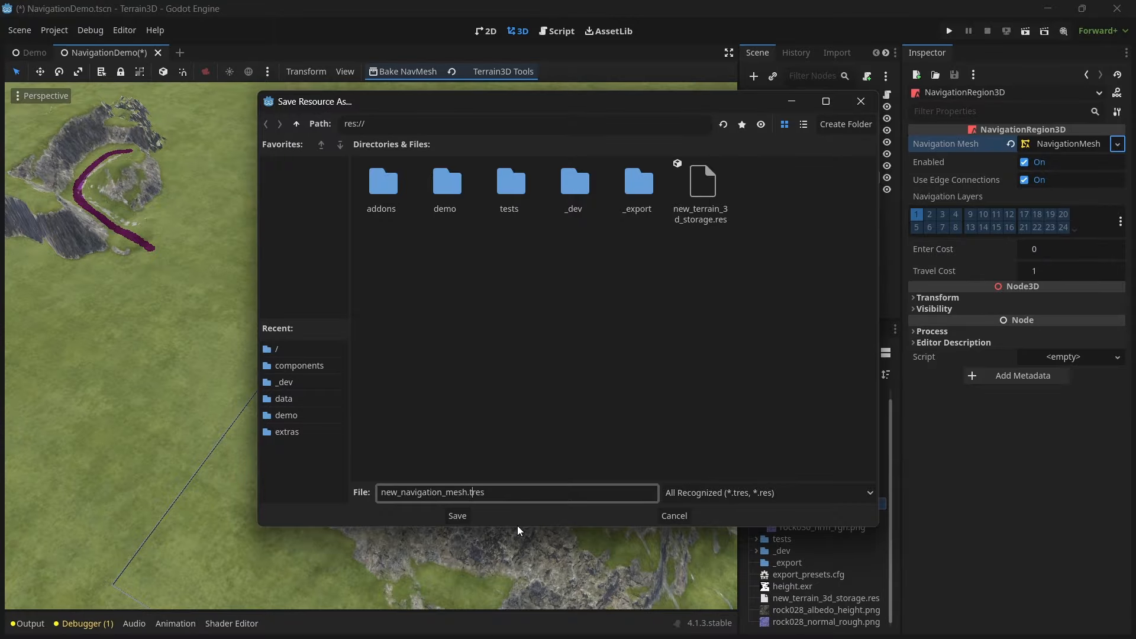
key(BackSpace)
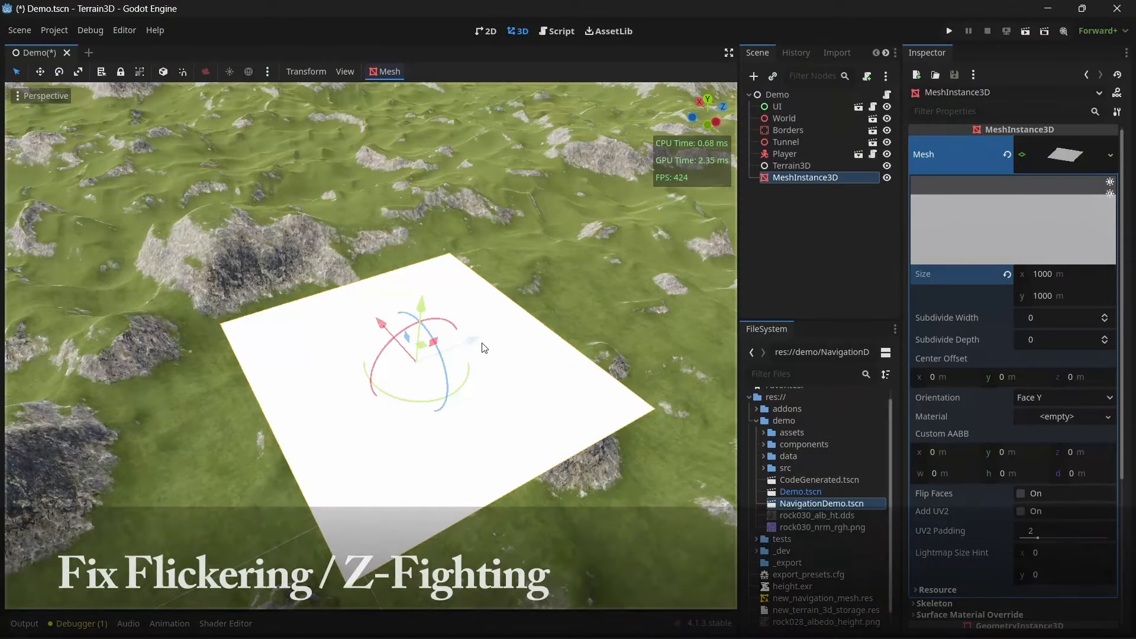
- Move the 1000 m plane across the terrain and lower it into the ground, and inspect the intersection from several distances
middle_drag(473, 355, 588, 231)
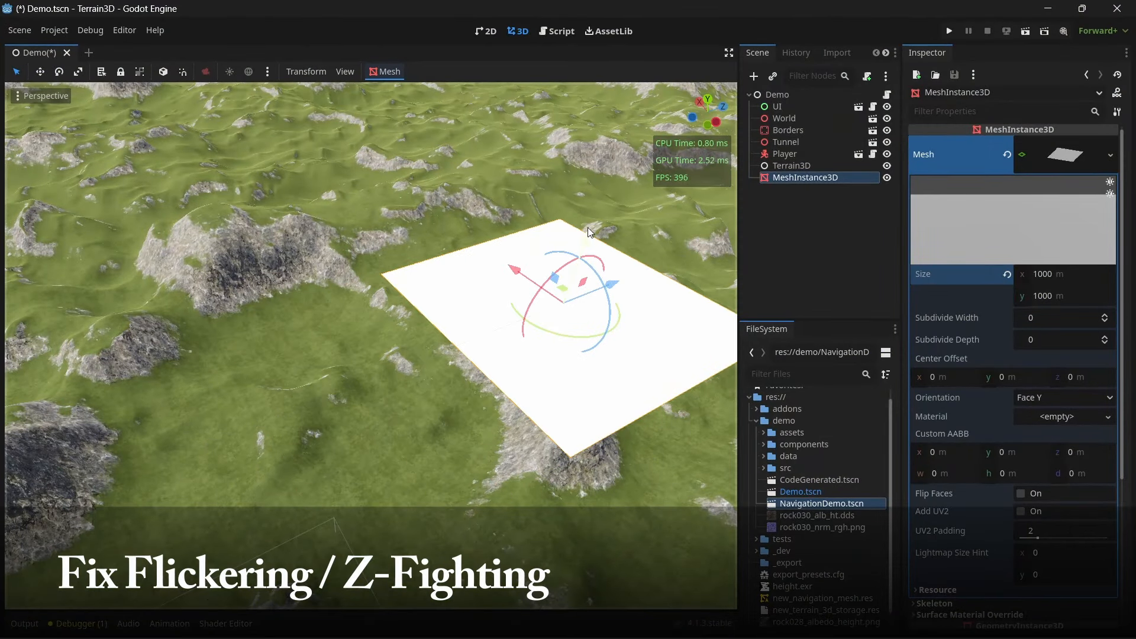
drag(588, 228, 579, 263)
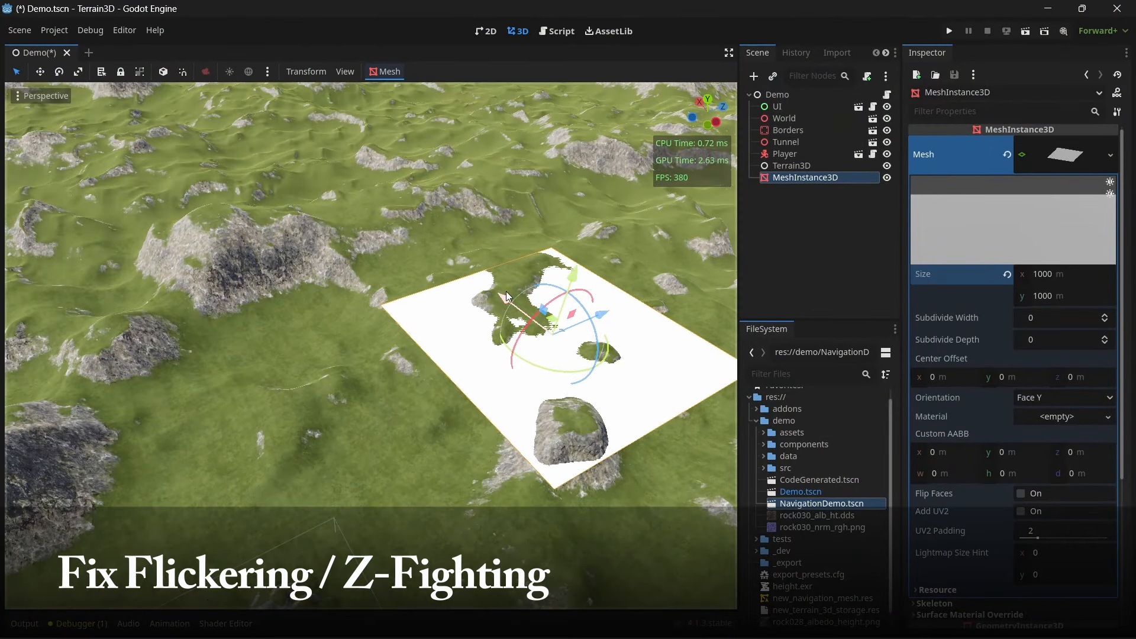
drag(506, 291, 525, 231)
key(w)
right_drag(525, 231, 385, 226)
key(a)
key(d)
scroll(556, 251, down, 2)
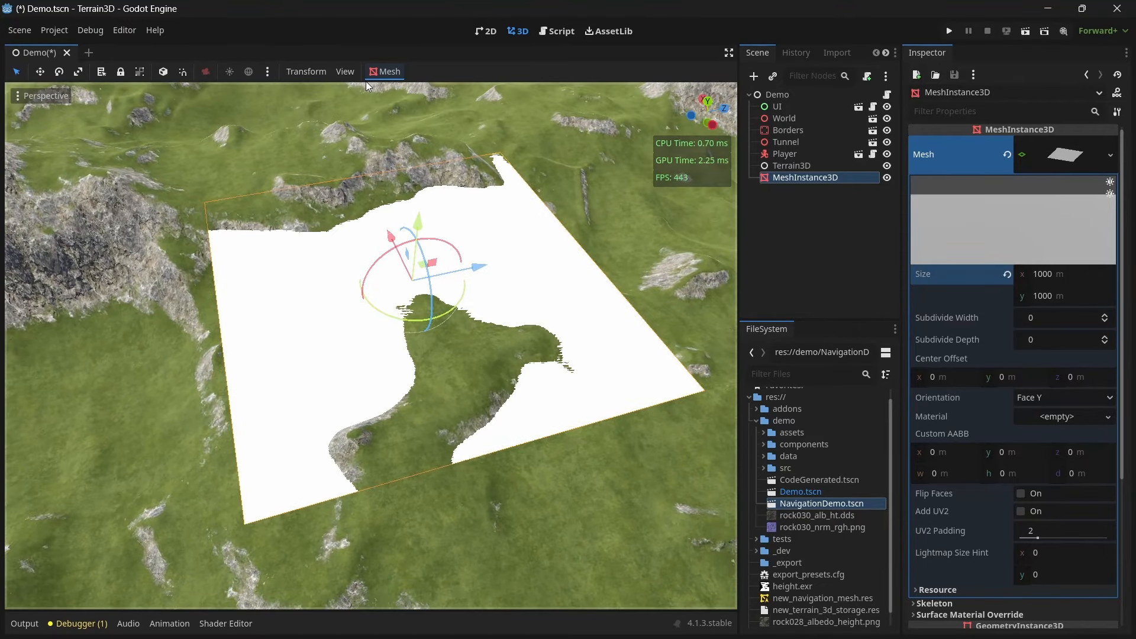
- Set the editor viewport's View Z-Near to 0.2 and fly around the plane to check the flickering
click(345, 72)
click(373, 258)
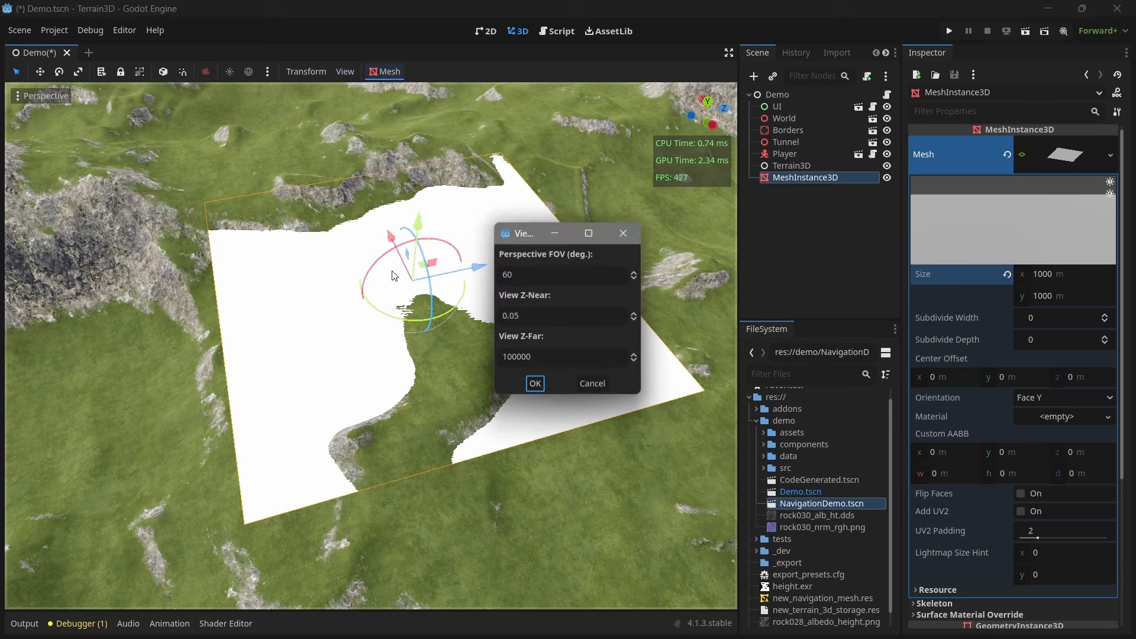
double_click(540, 319)
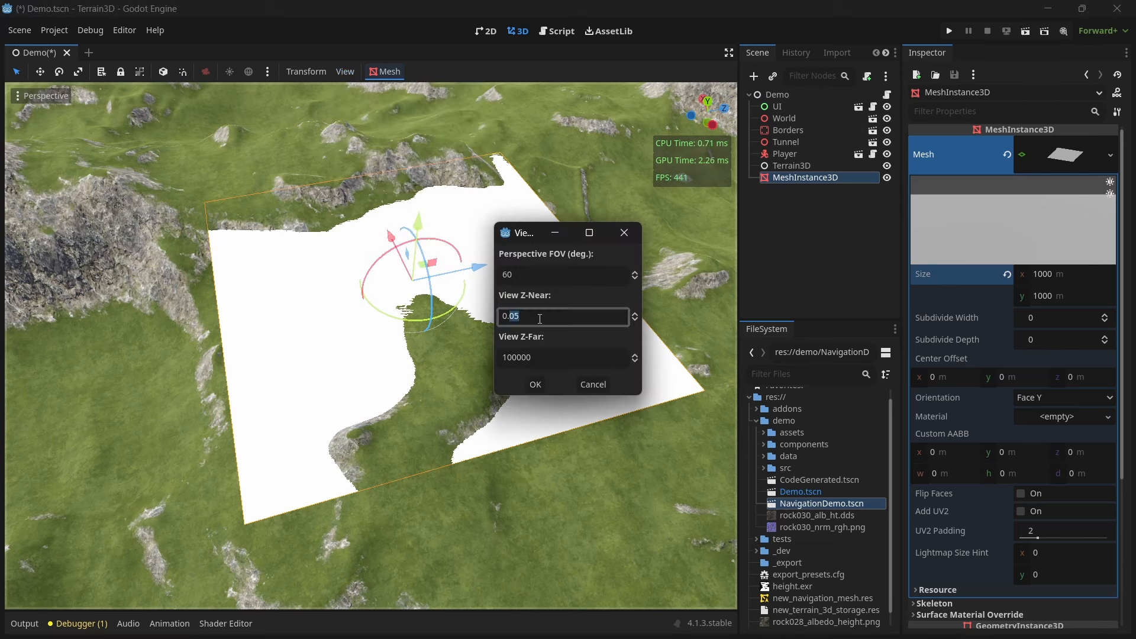
text(2)
click(536, 383)
key(s)
key(a)
right_drag(536, 383, 615, 382)
key(a)
key(a)
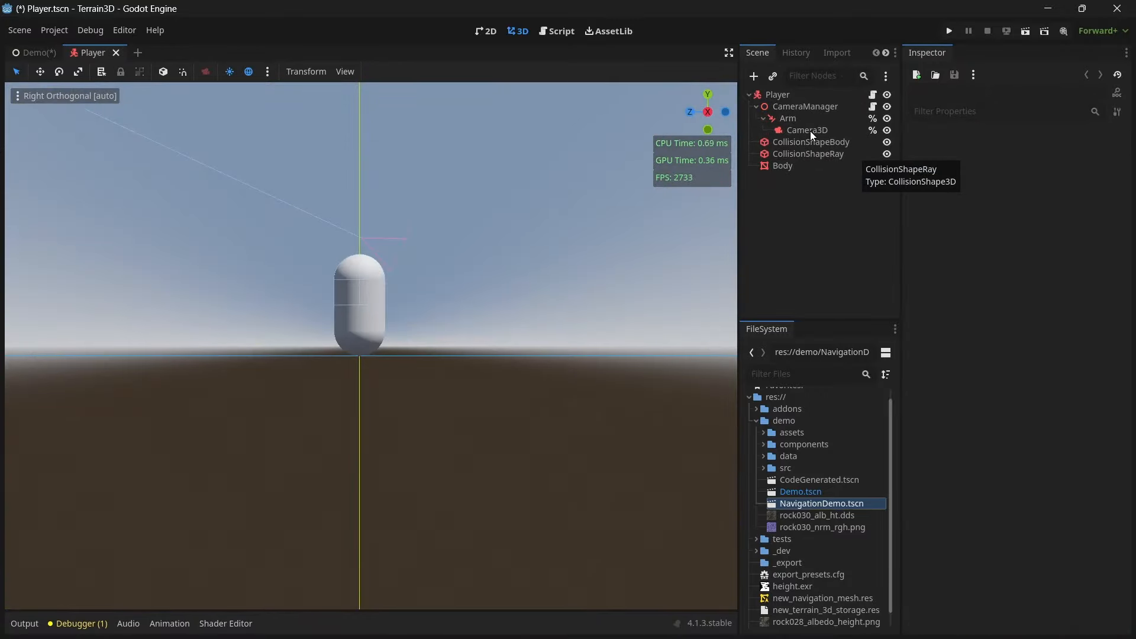
- Select the Camera3D node in the Player scene and run the demo to view the plane in game
click(809, 131)
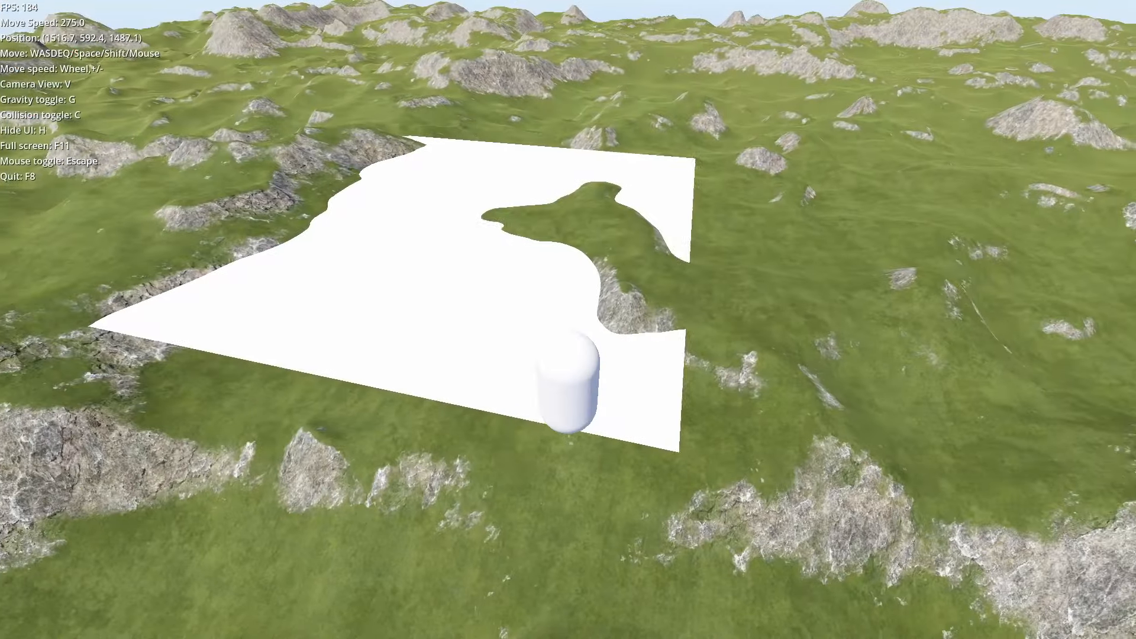
- Raise the World Noise Height in the Terrain3D material and inspect the heightened background mountains up close
key(a)
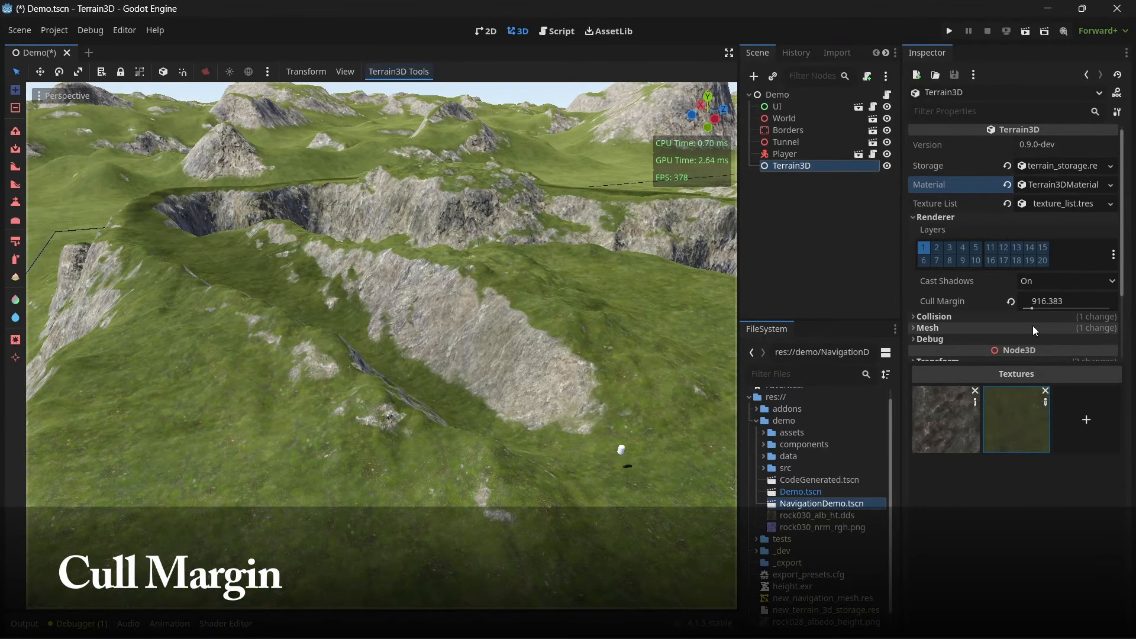
click(1056, 186)
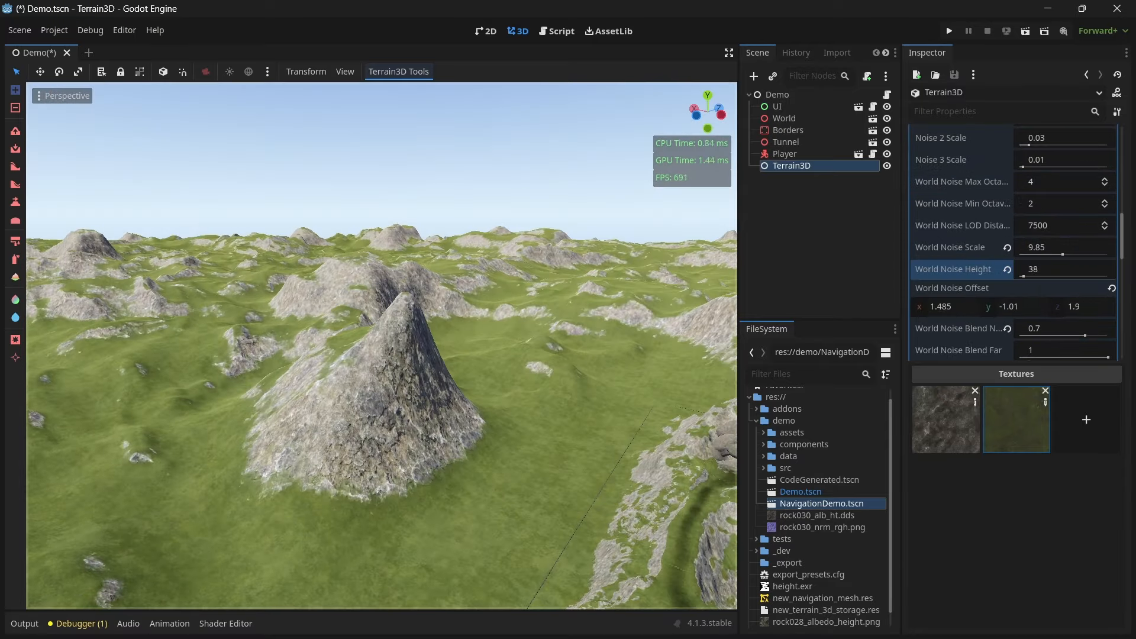
drag(1042, 270, 1094, 270)
right_drag(474, 388, 441, 293)
key(w)
scroll(973, 250, up, 8)
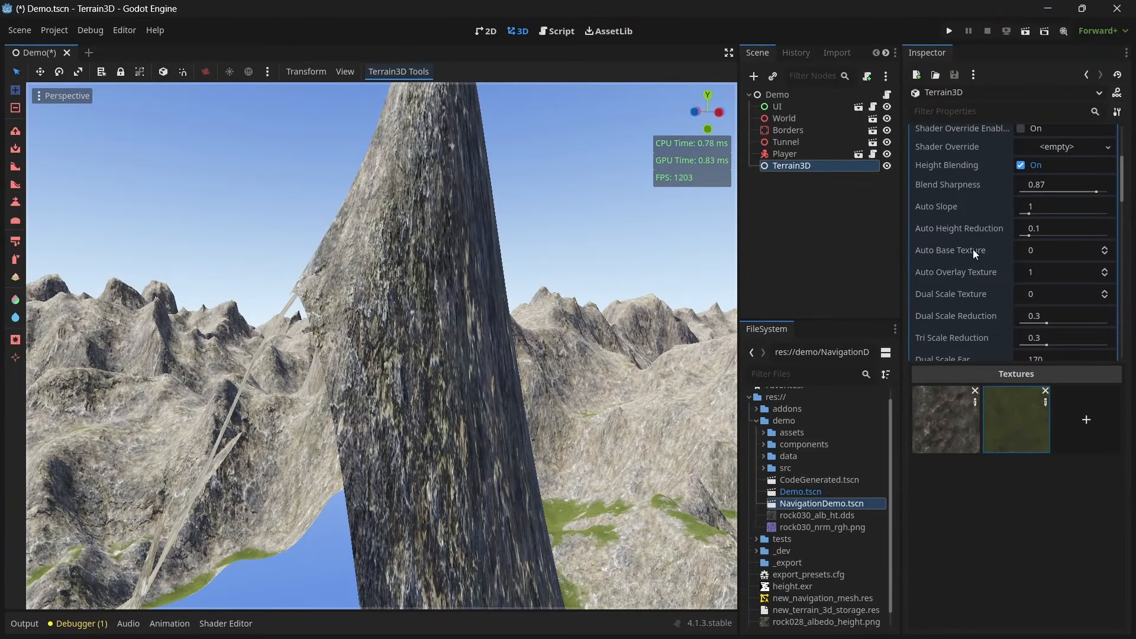
- Collapse the Terrain3D material's settings and raise the renderer's Cull Margin above 0
scroll(973, 250, up, 5)
click(1053, 183)
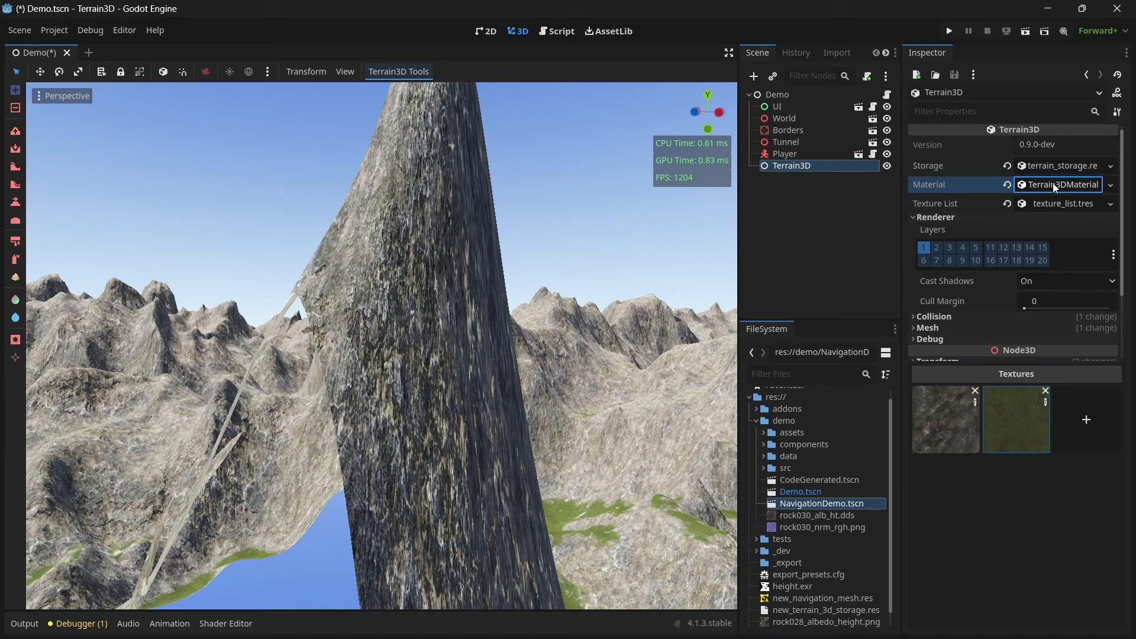
drag(1027, 307, 1038, 308)
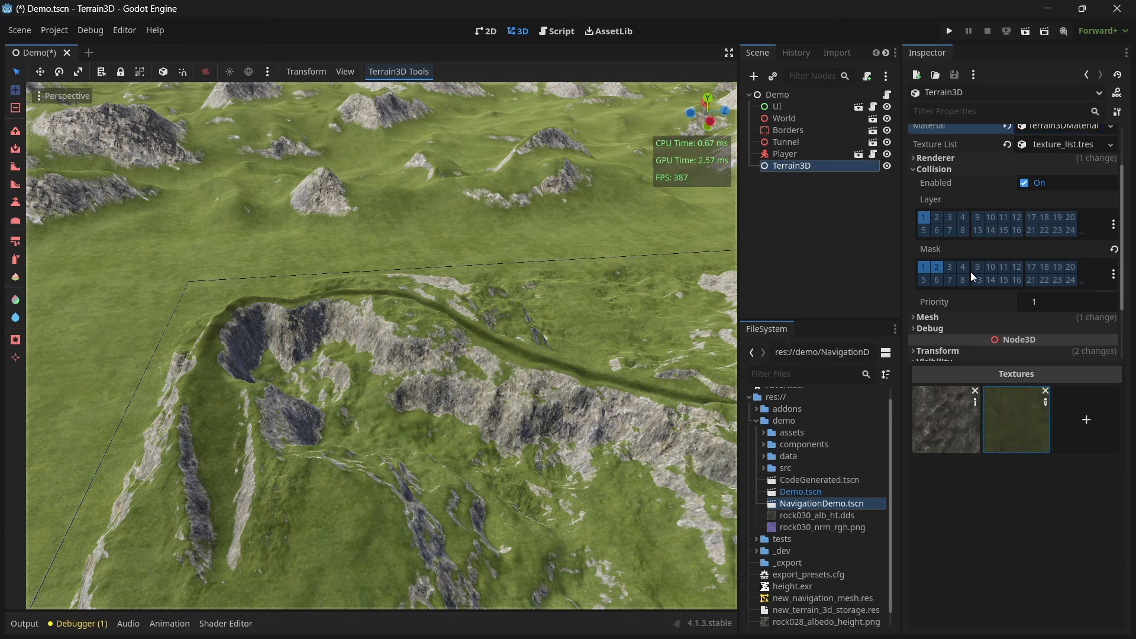
- Turn on Show Collision for Terrain3D and enable View Gizmos in the viewport to inspect the collision mesh
scroll(972, 271, down, 3)
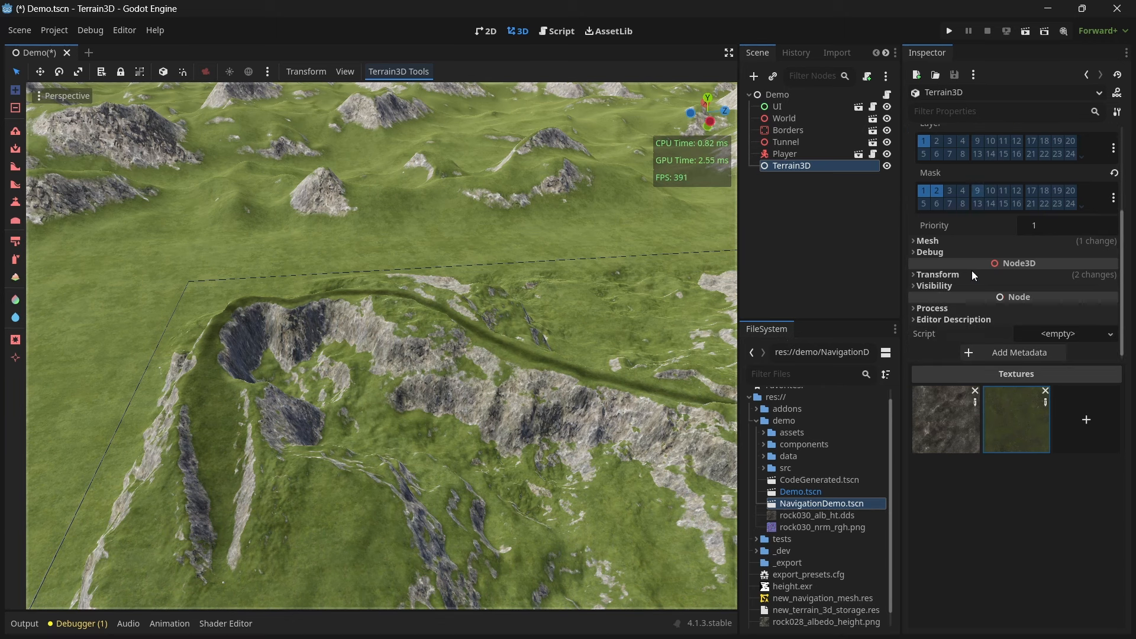
click(944, 251)
click(1024, 284)
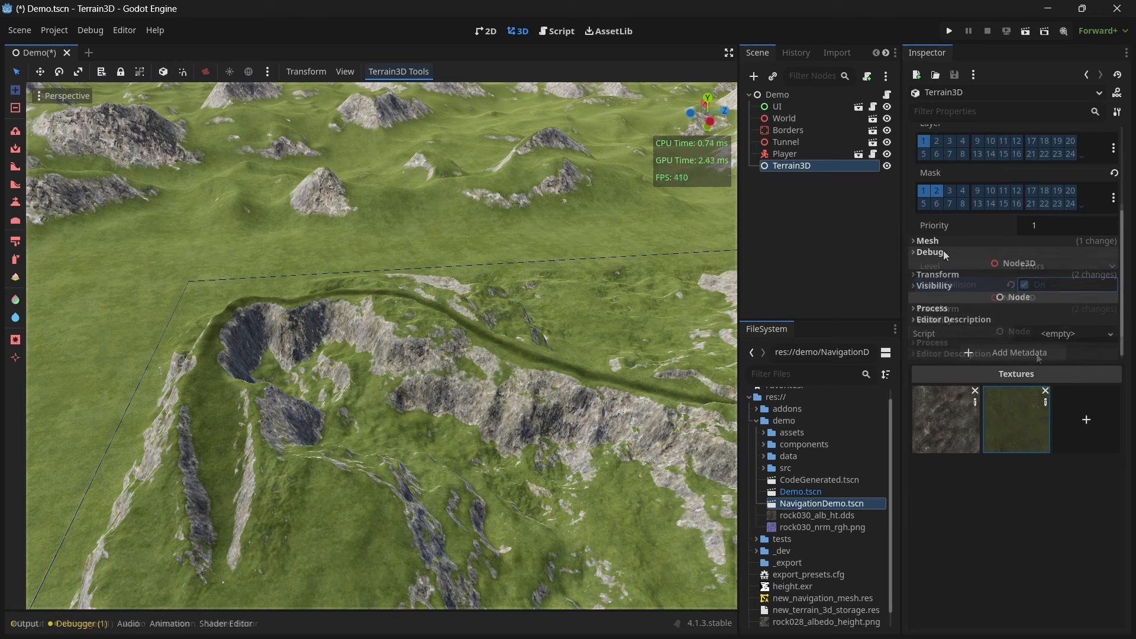
scroll(974, 275, up, 3)
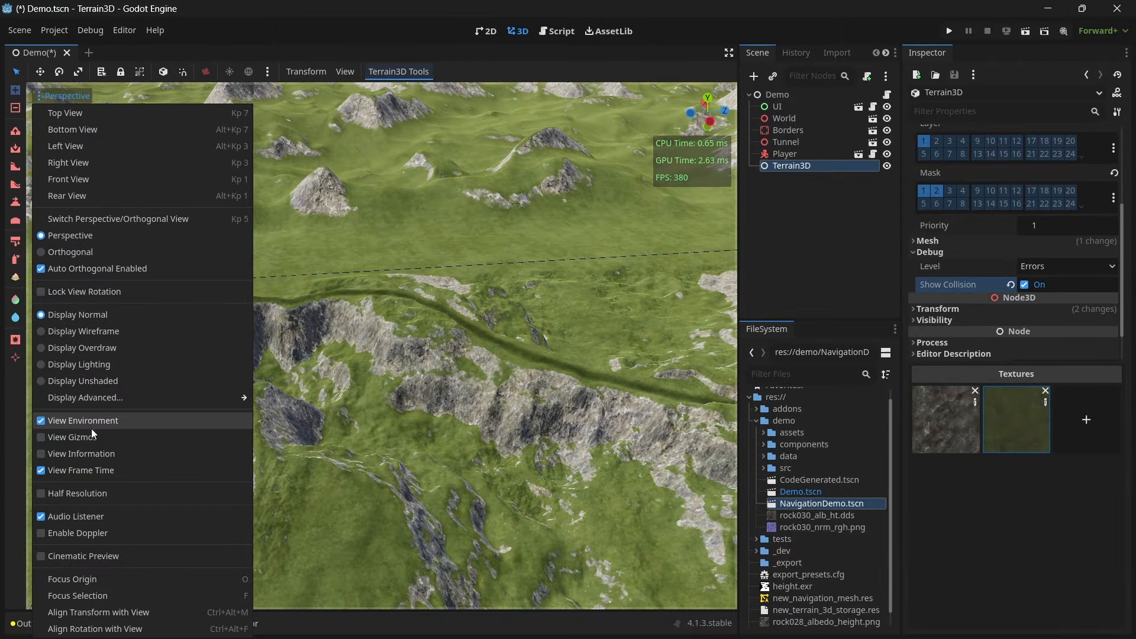
click(91, 432)
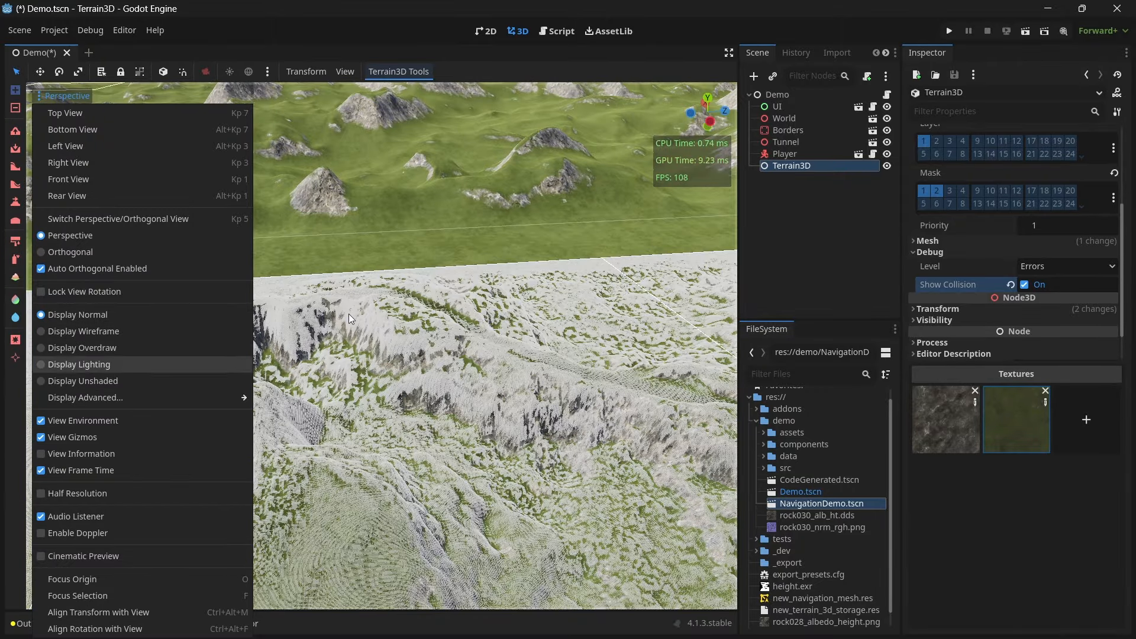
click(378, 50)
mouse_move(379, 237)
right_down()
mouse_move(343, 284)
mouse_move(349, 255)
mouse_move(450, 207)
mouse_move(408, 204)
mouse_move(385, 225)
right_up()
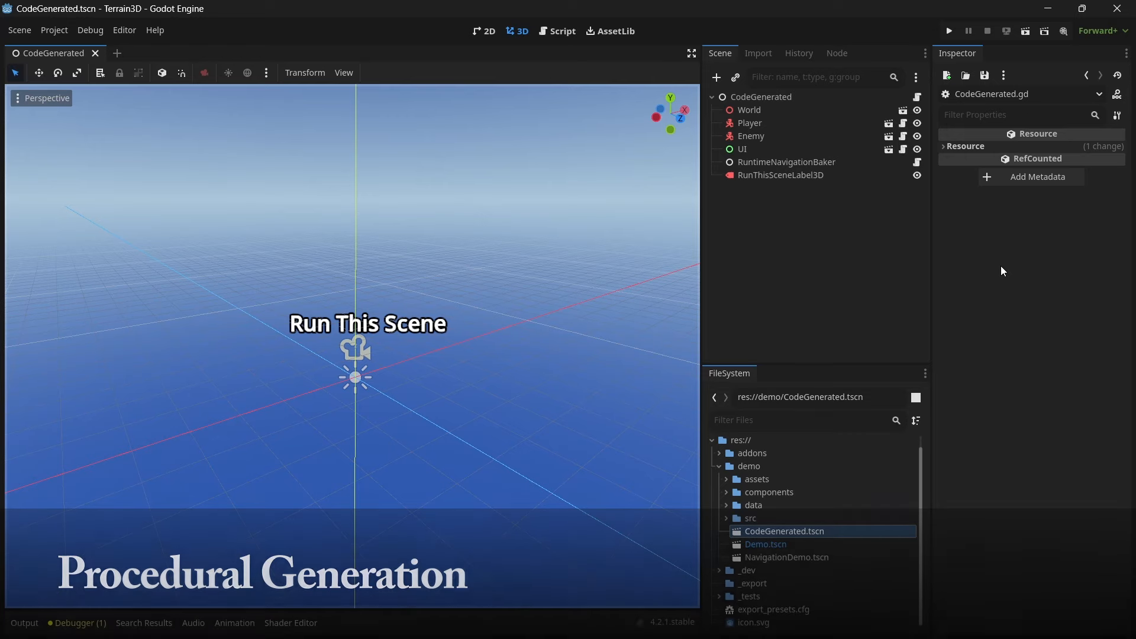
- Run the CodeGenerated scene and open its script to review the terrain creation and noise import code
key(F6)
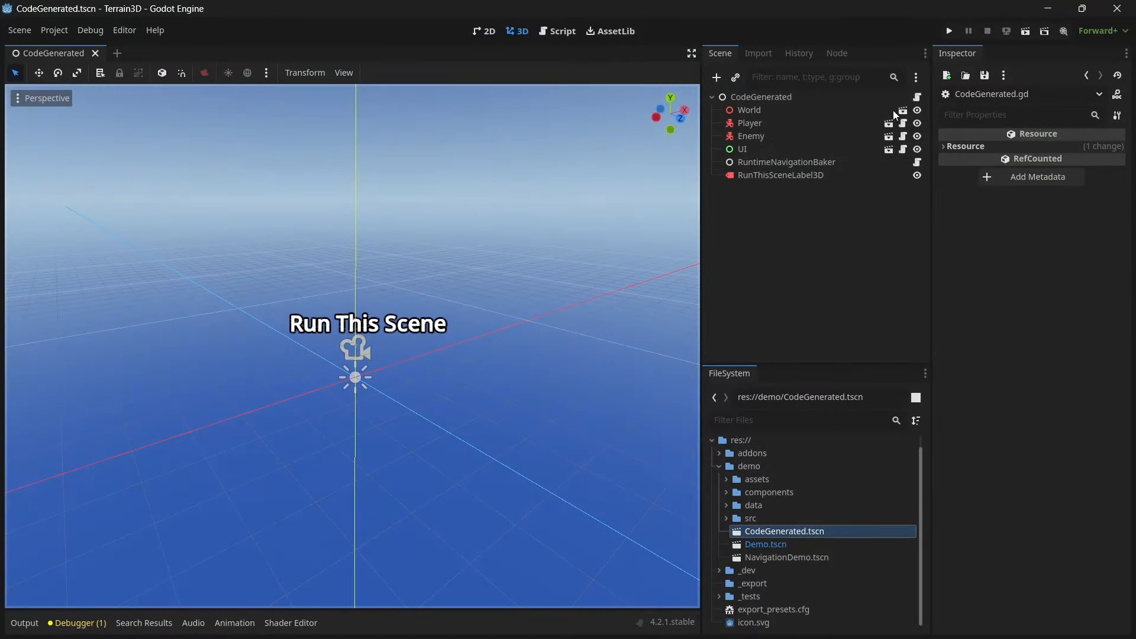
click(918, 97)
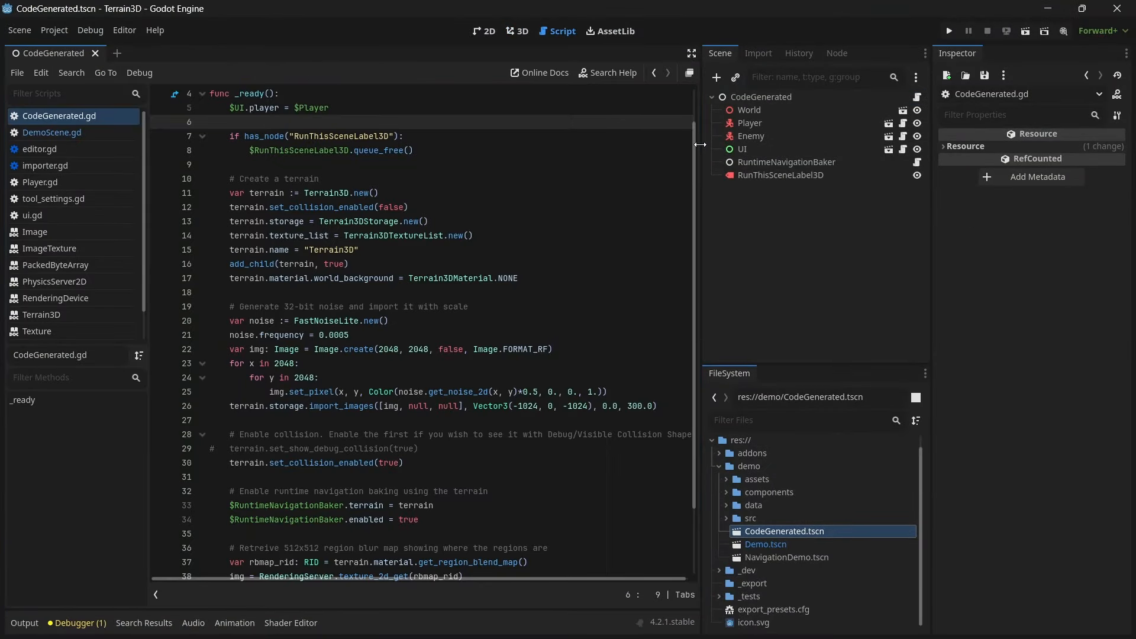
scroll(691, 156, down, 1)
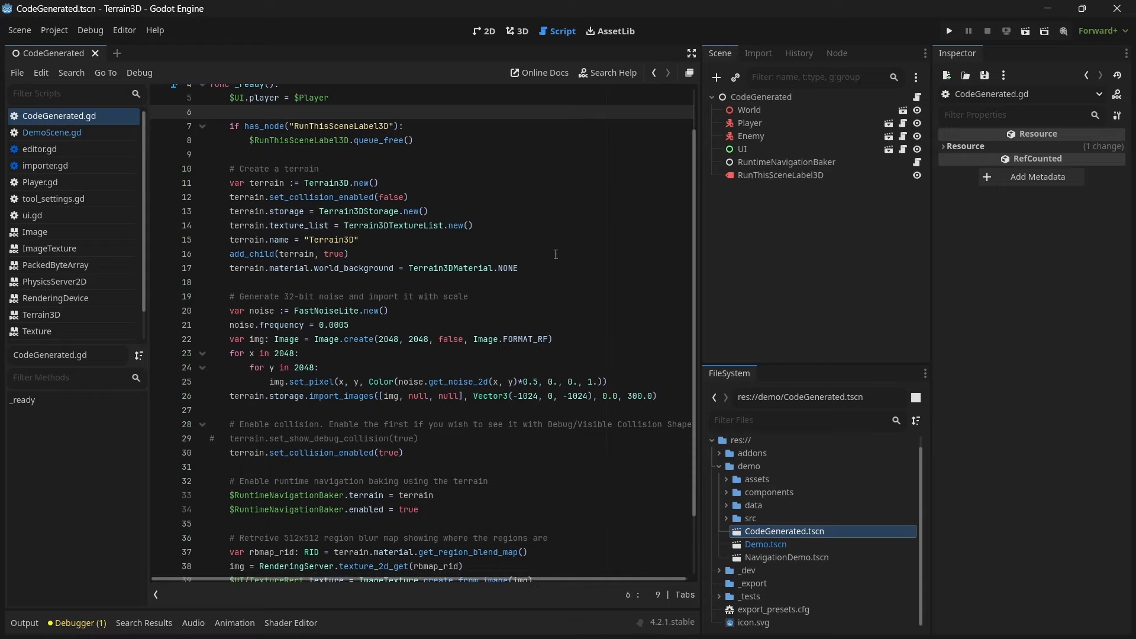
drag(521, 282, 180, 167)
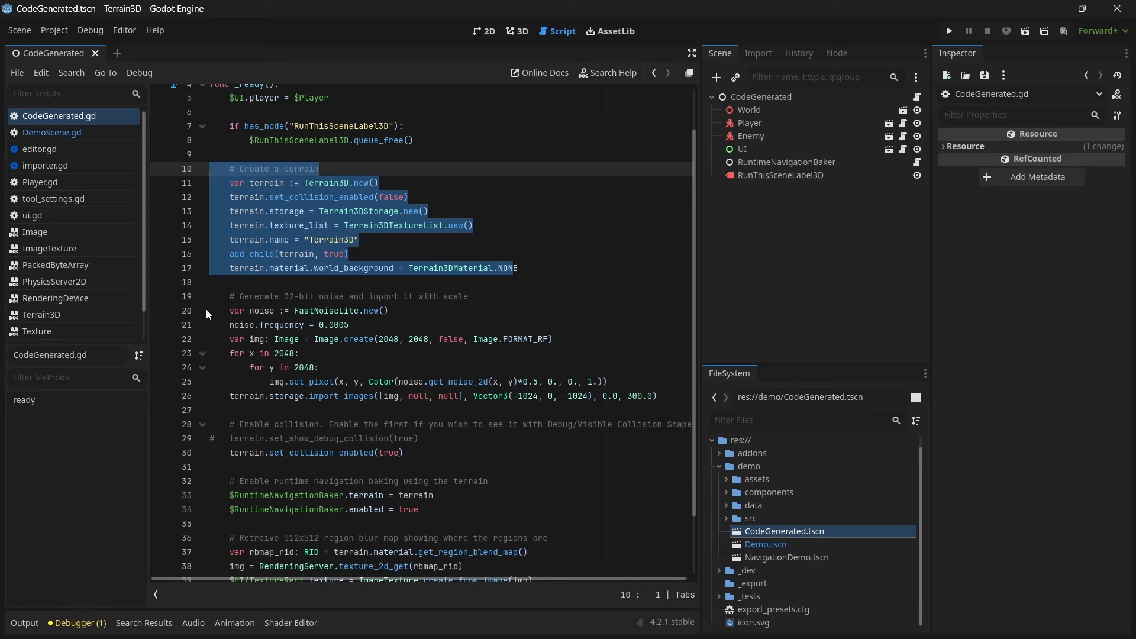
drag(211, 282, 204, 404)
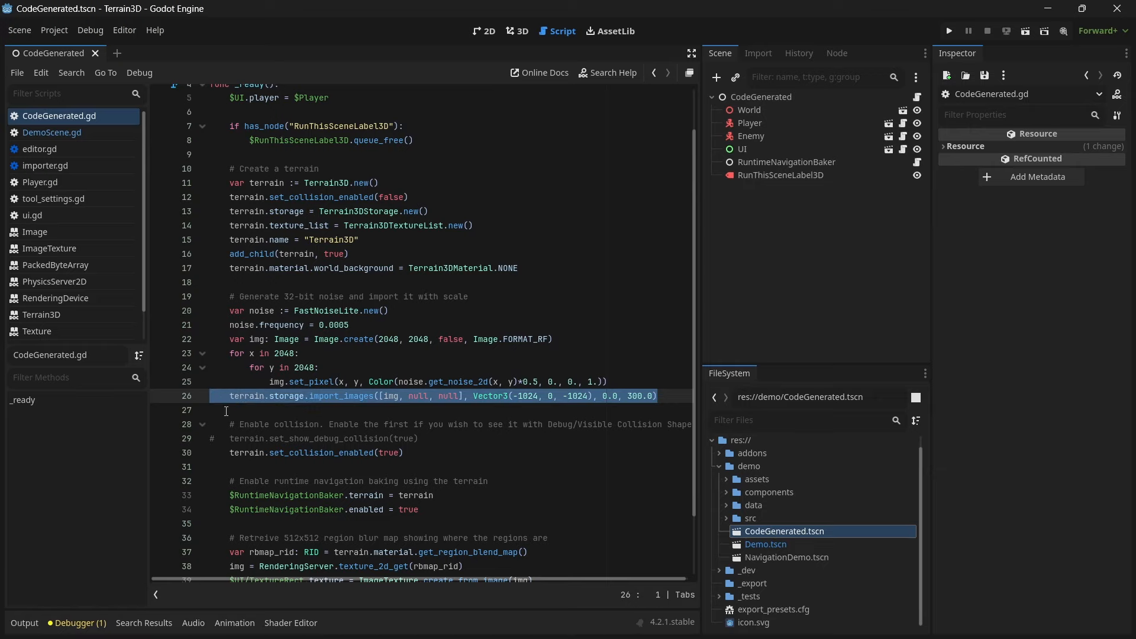
- Review the collision, runtime navigation baking and region blur map sections of CodeGenerated.gd
scroll(301, 397, down, 2)
triple_click(438, 377)
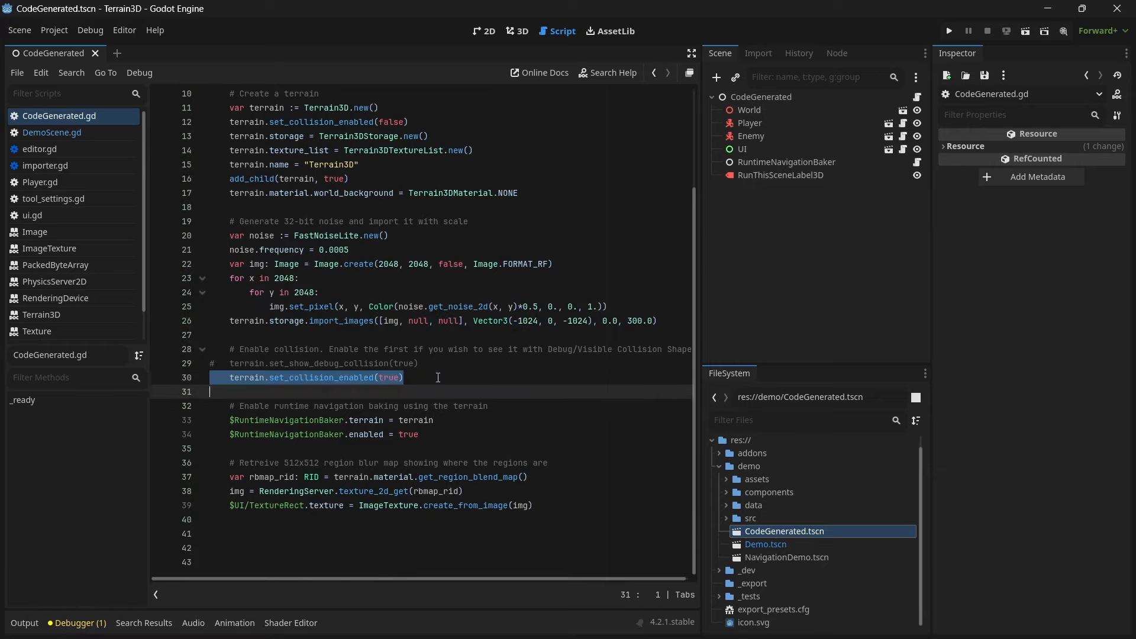
click(436, 432)
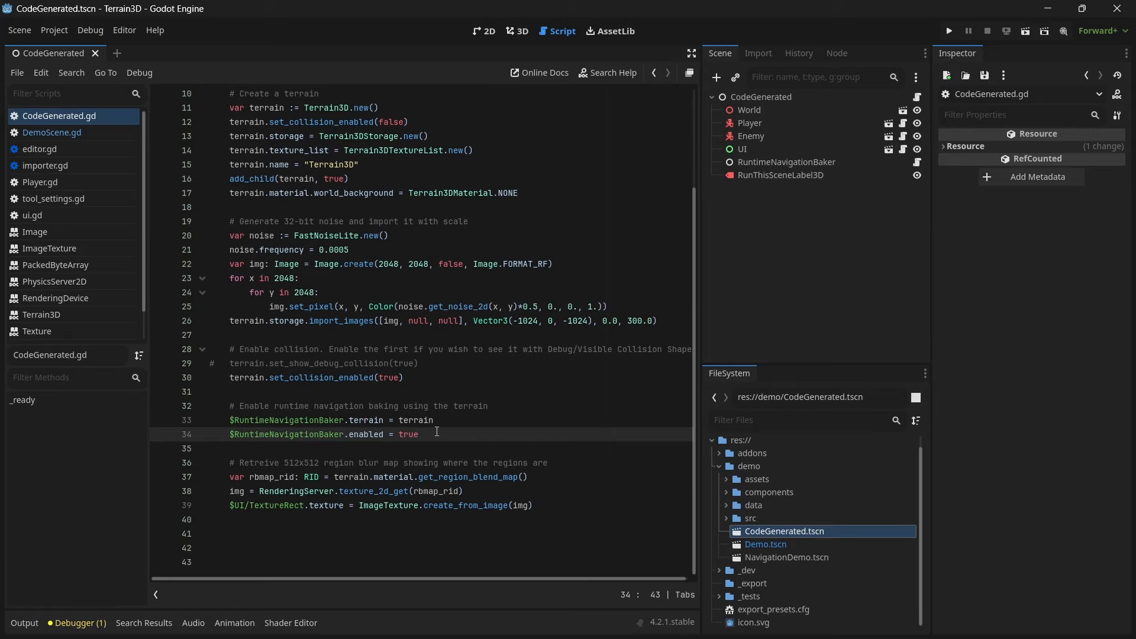
scroll(503, 492, up, 1)
drag(542, 538, 148, 488)
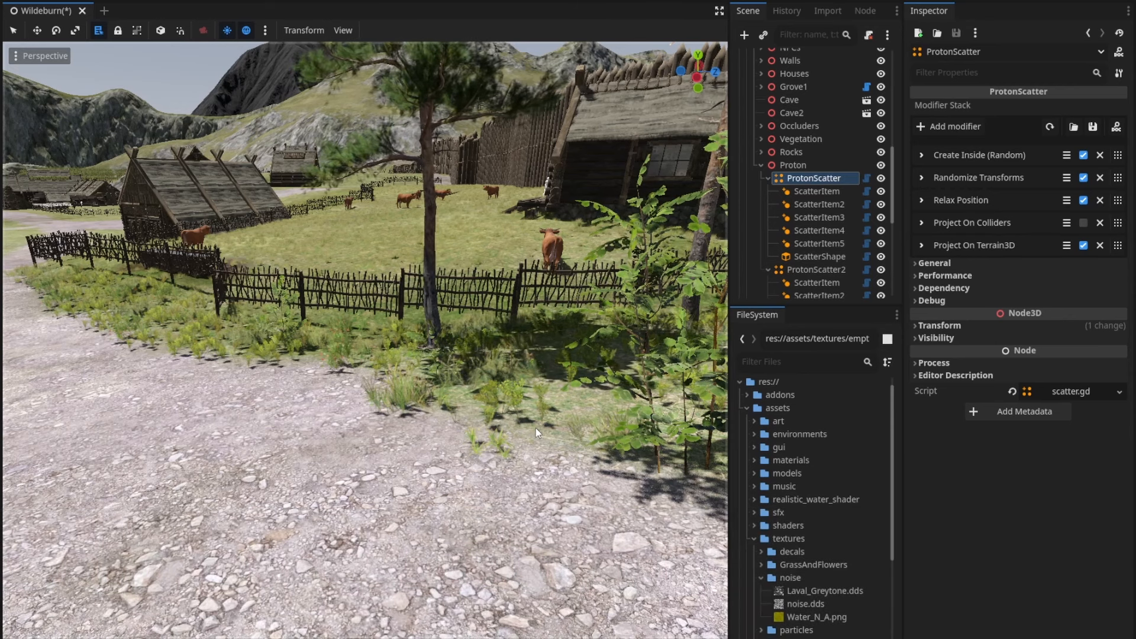
- Inspect the vegetation placed by ProtonScatter in the Wildeburn scene and skim the add-on's GitHub README
mouse_move(535, 427)
right_down()
mouse_move(548, 431)
mouse_move(537, 433)
right_up()
key(w)
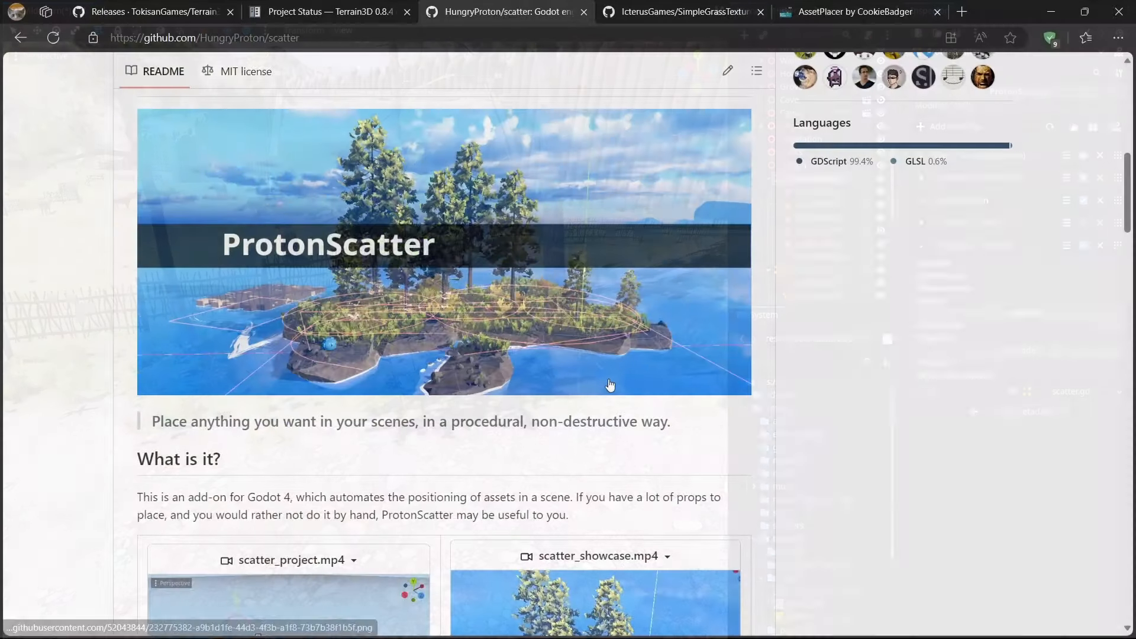
scroll(433, 445, down, 4)
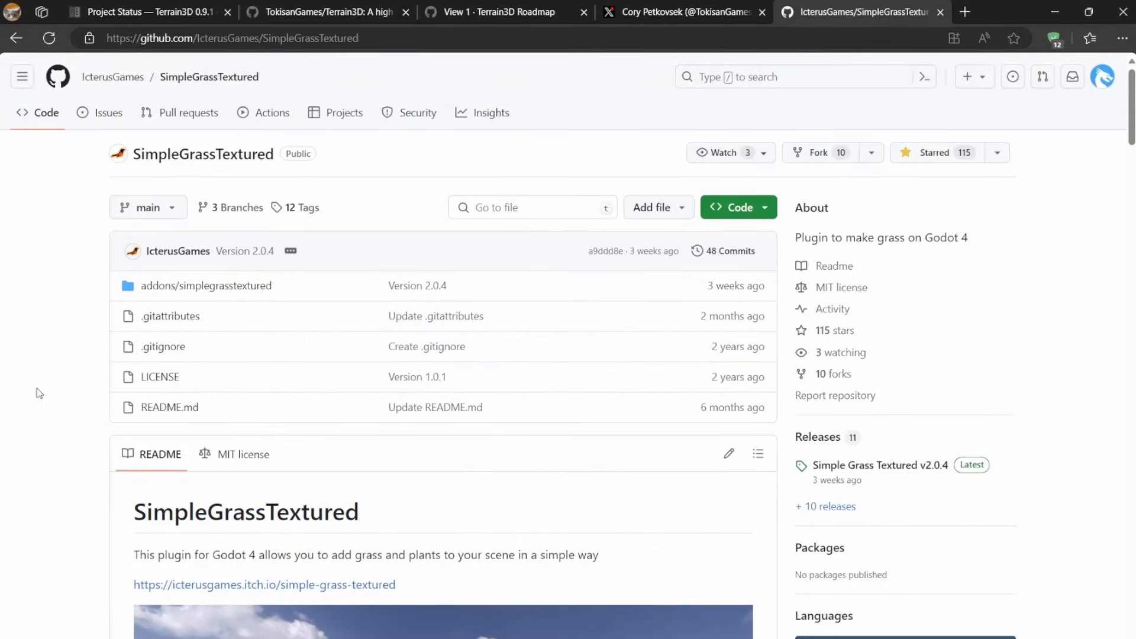
- Read through the SimpleGrassTextured GitHub README, covering installation, usage, interactive mode and optimization
scroll(36, 389, down, 6)
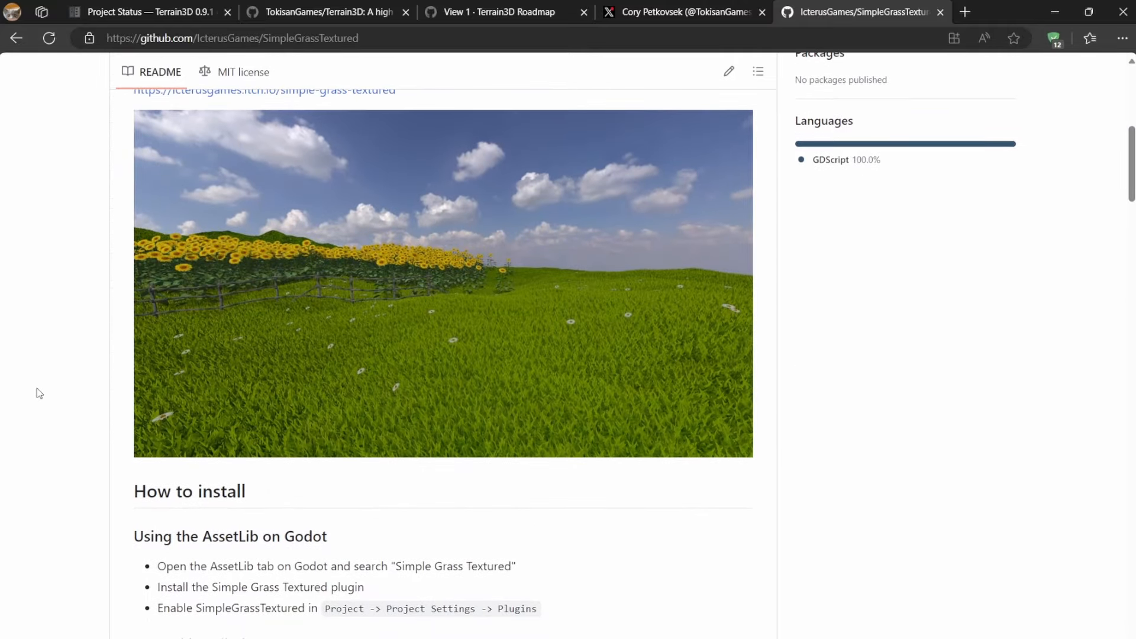
scroll(37, 389, down, 12)
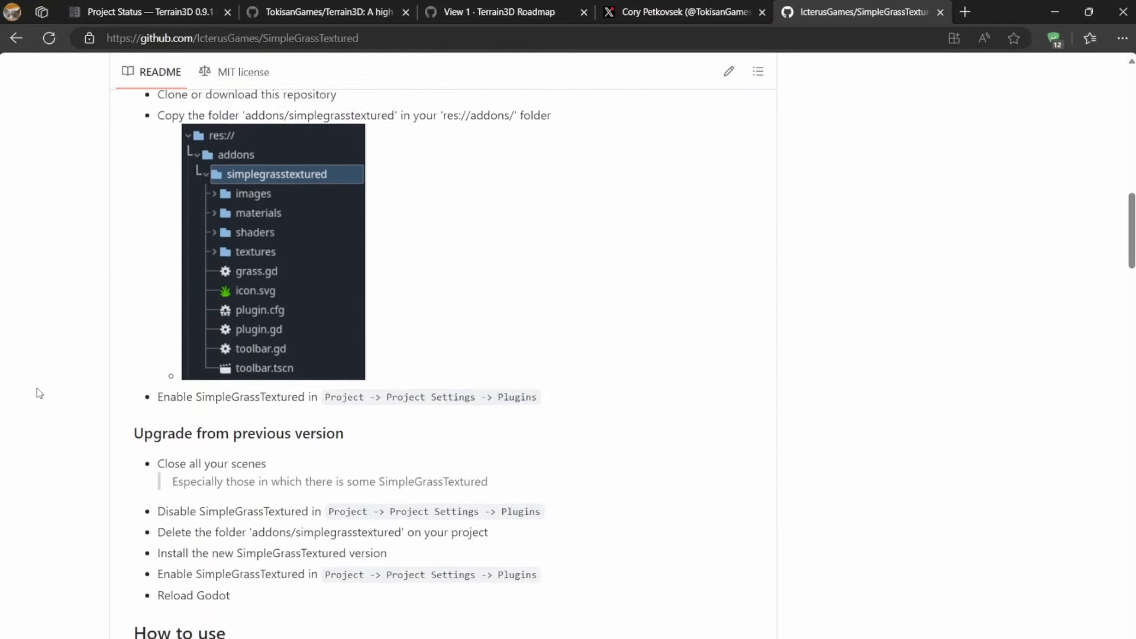
scroll(36, 389, down, 6)
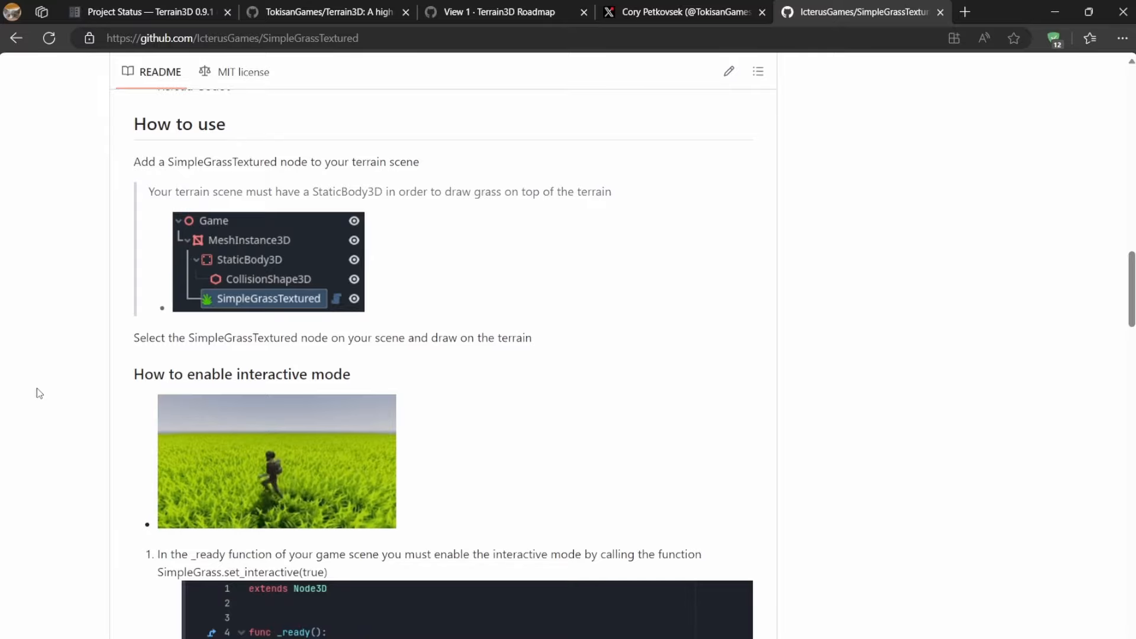
scroll(36, 388, down, 12)
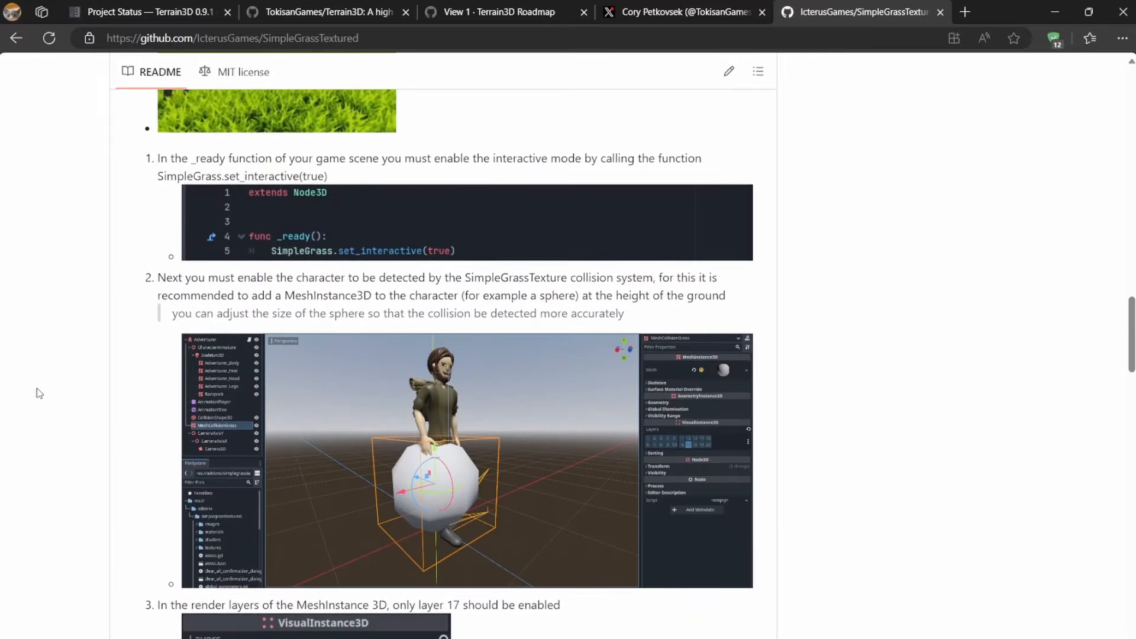
scroll(37, 388, down, 16)
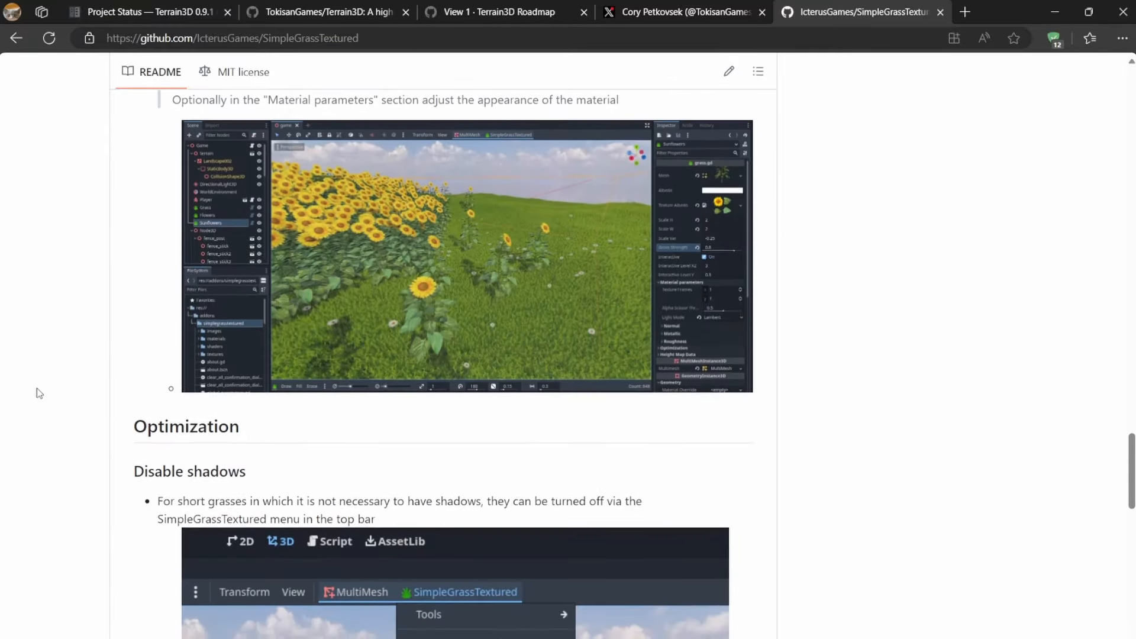
scroll(37, 388, down, 4)
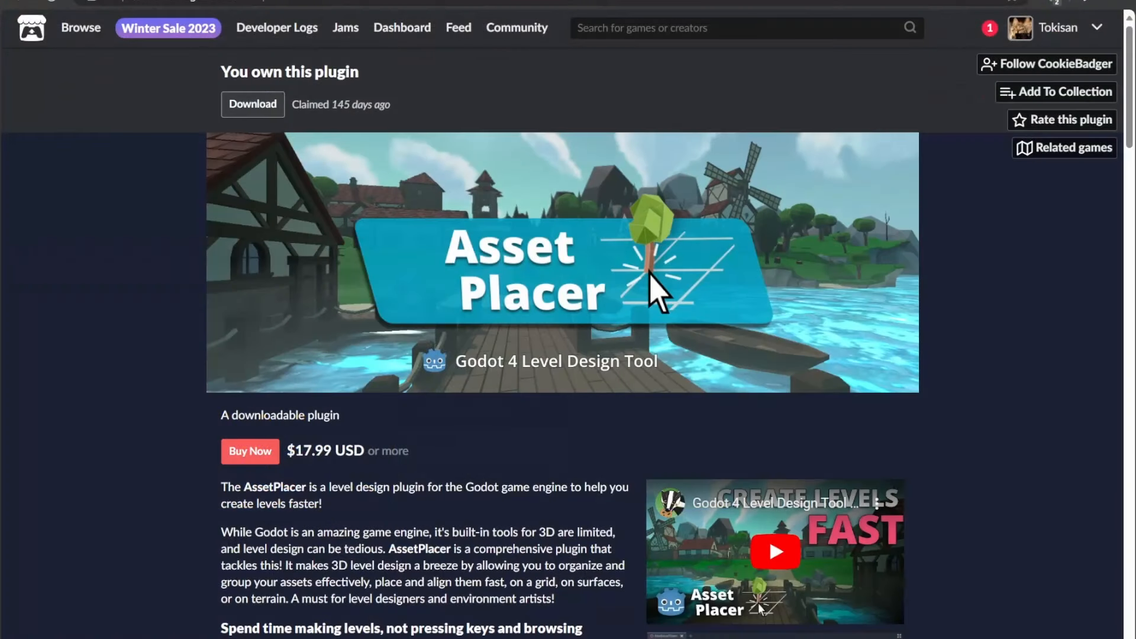
- Look through the AssetPlacer plugin page on itch.io and advance its screenshot gallery
drag(1127, 102, 1131, 126)
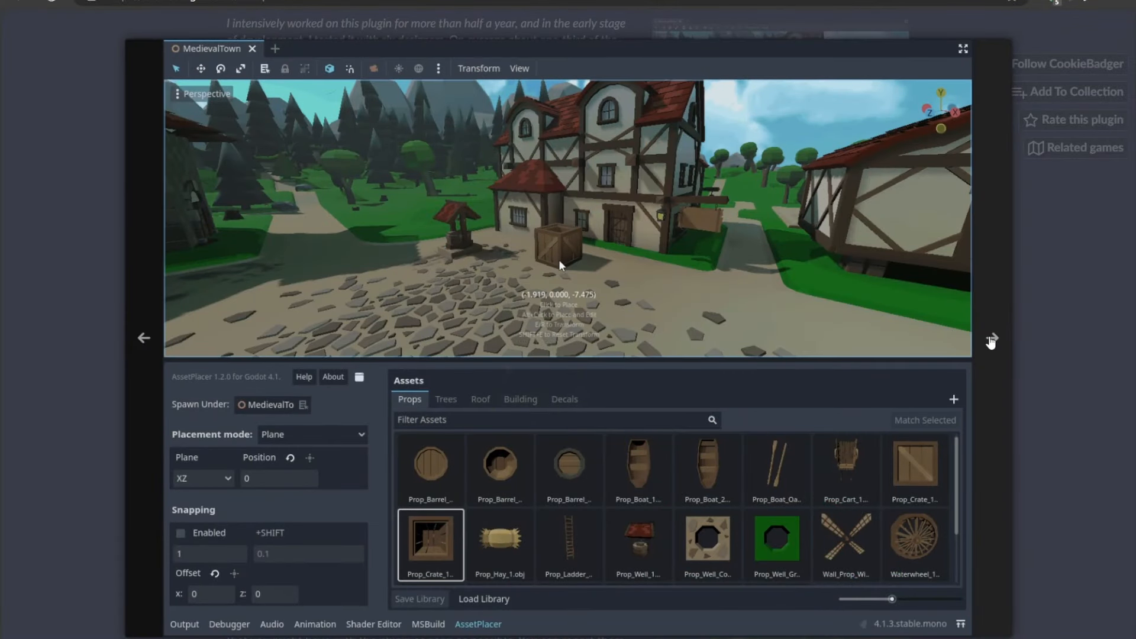
click(991, 340)
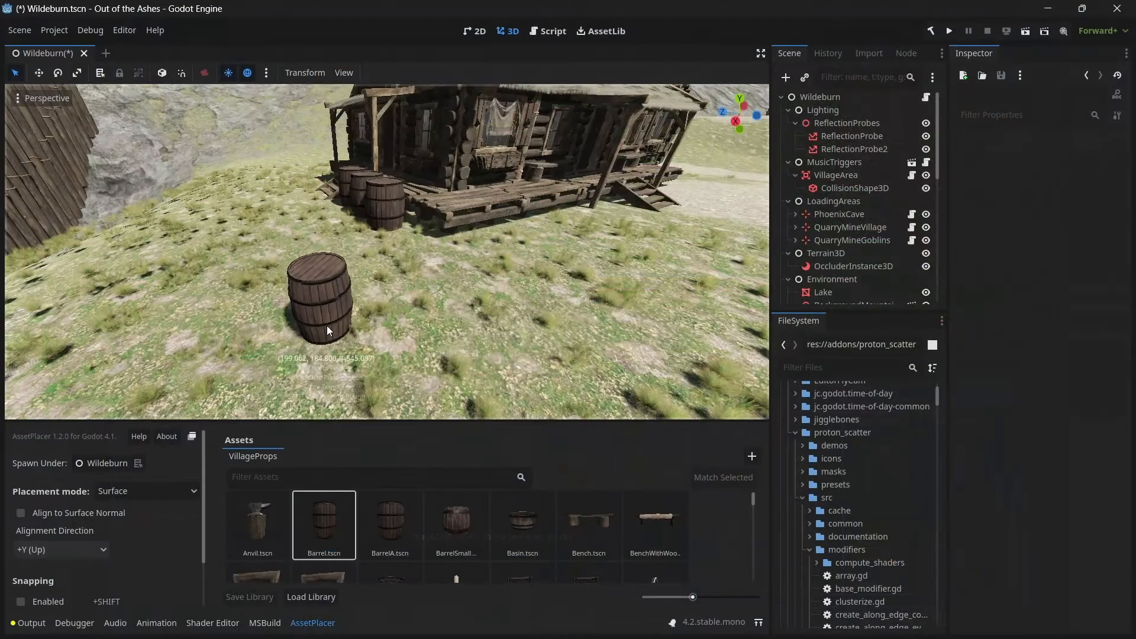
- Place three Barrel.tscn props in front of the cabin, stack barrels on two of them, and add another barrel beside the row
click(326, 325)
click(402, 333)
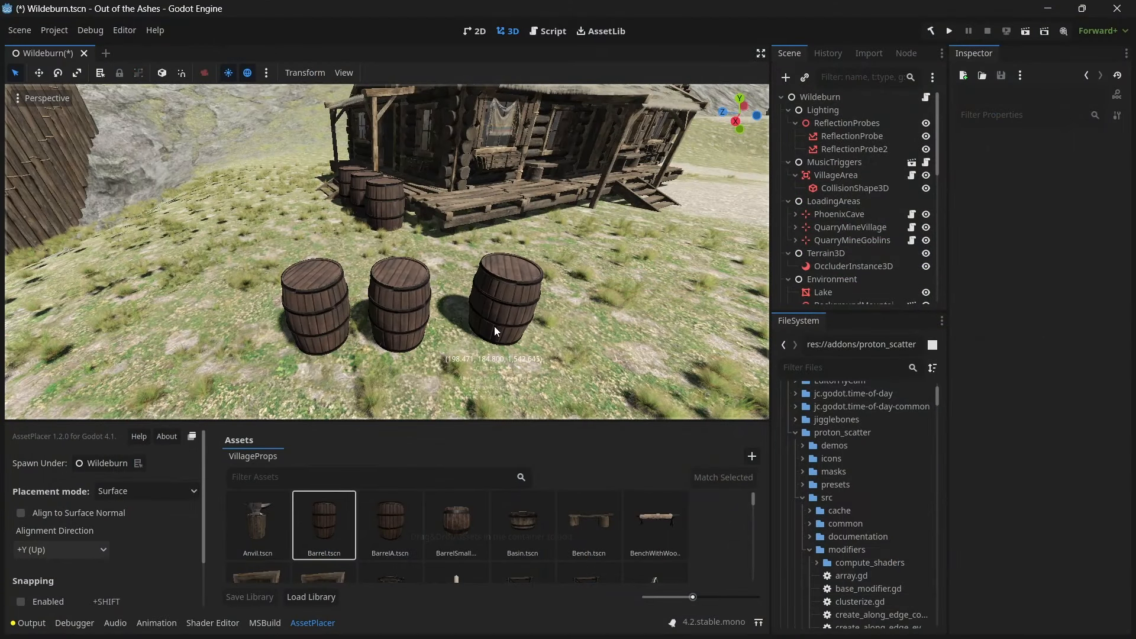
click(495, 325)
click(314, 283)
click(400, 279)
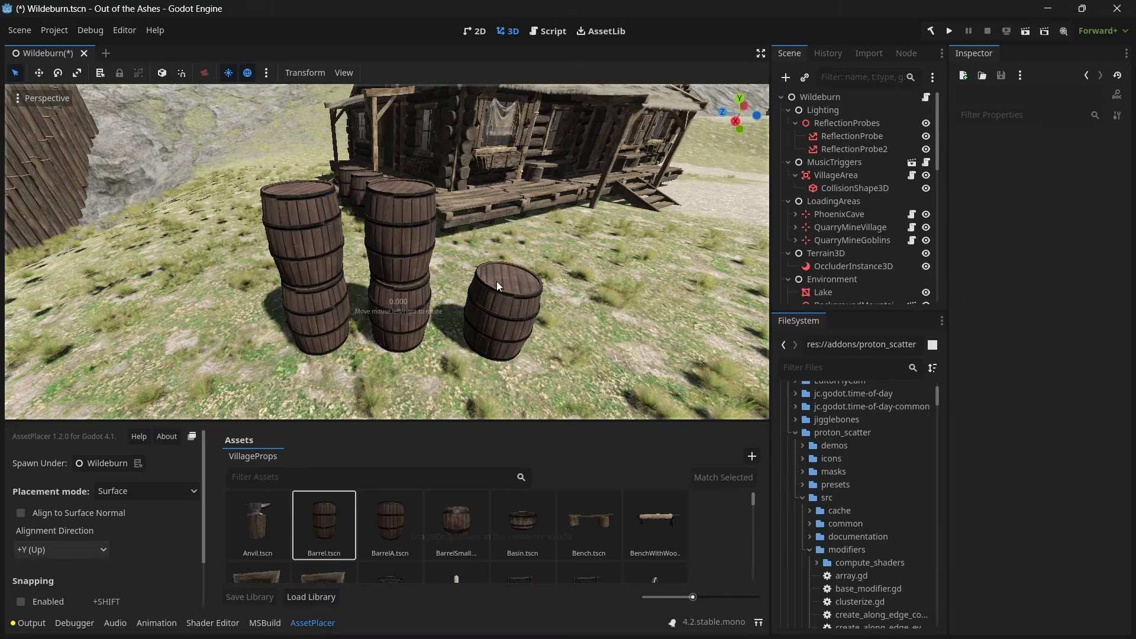
click(648, 347)
- Place a BoxSmall.tscn crate on the ground behind the barrels and stack a second one on top of it
scroll(656, 557, down, 7)
scroll(657, 557, down, 1)
click(325, 534)
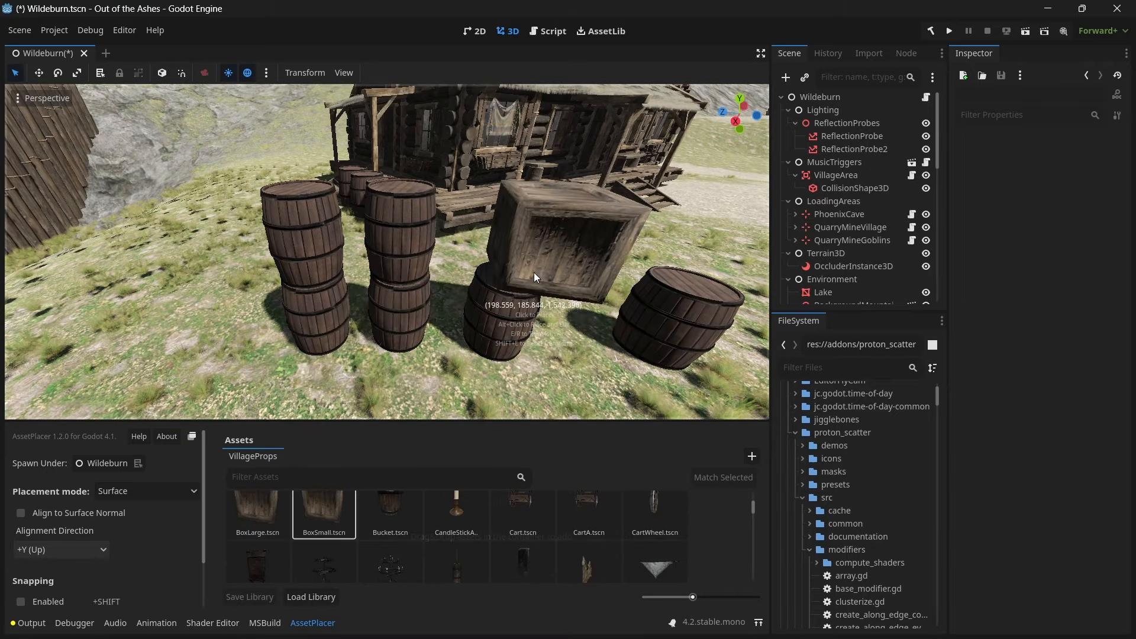
click(531, 278)
right_drag(497, 326, 562, 325)
key(a)
key(d)
right_drag(379, 266, 444, 292)
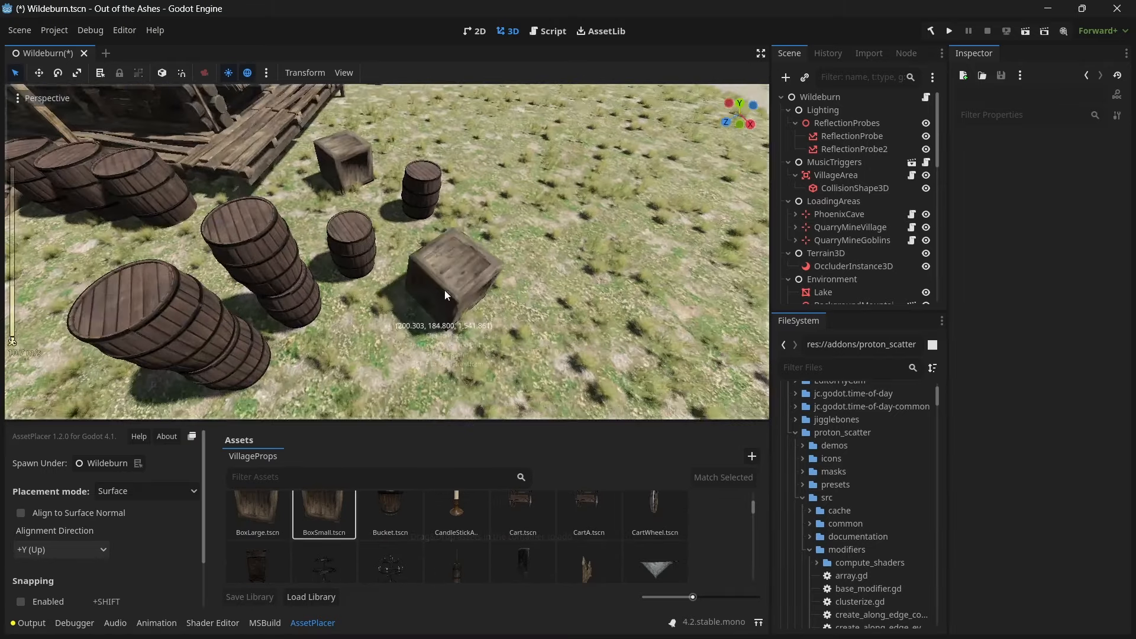
click(345, 141)
key(d)
right_drag(356, 141, 292, 115)
key(w)
- Place the IronJugA.tscn prop on top of the single barrel beside the crates and view it
scroll(460, 543, down, 10)
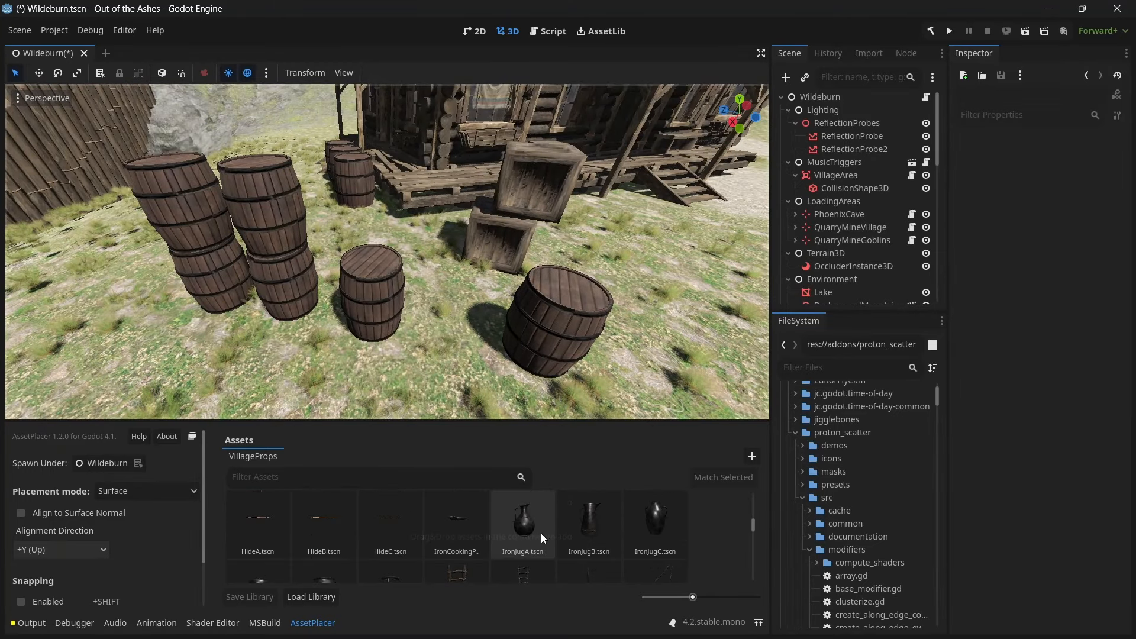
click(541, 534)
click(565, 281)
right_drag(564, 282, 606, 282)
key(a)
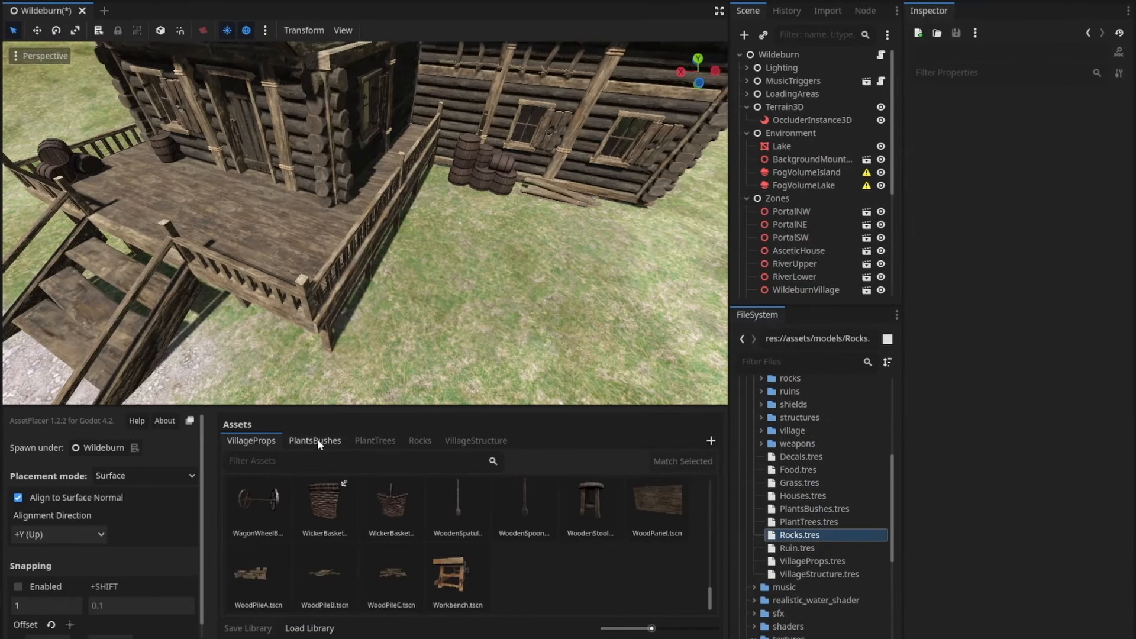
- Look through the PlantsBushes, PlantTrees, Rocks and VillageStructure asset collections, then return to VillageProps
click(317, 441)
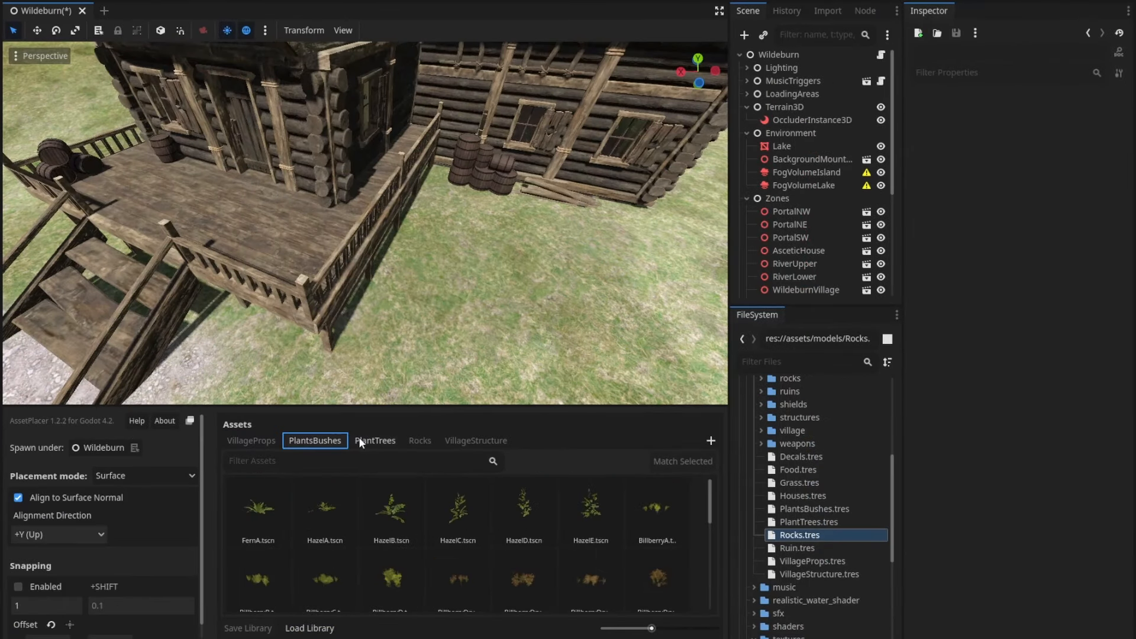
click(373, 441)
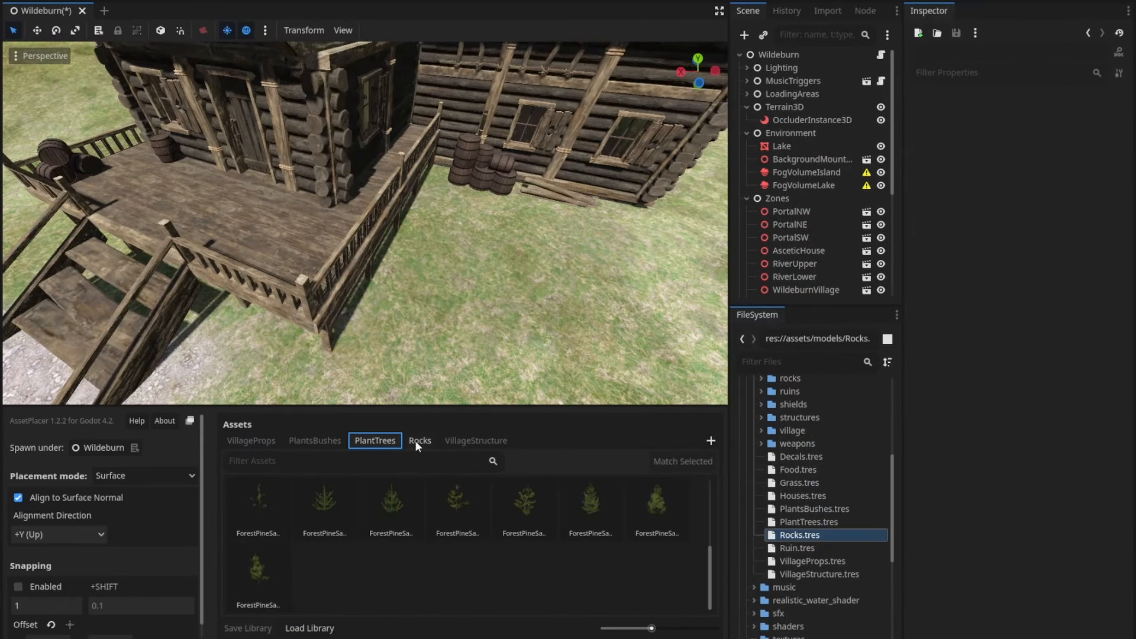
click(418, 441)
click(469, 440)
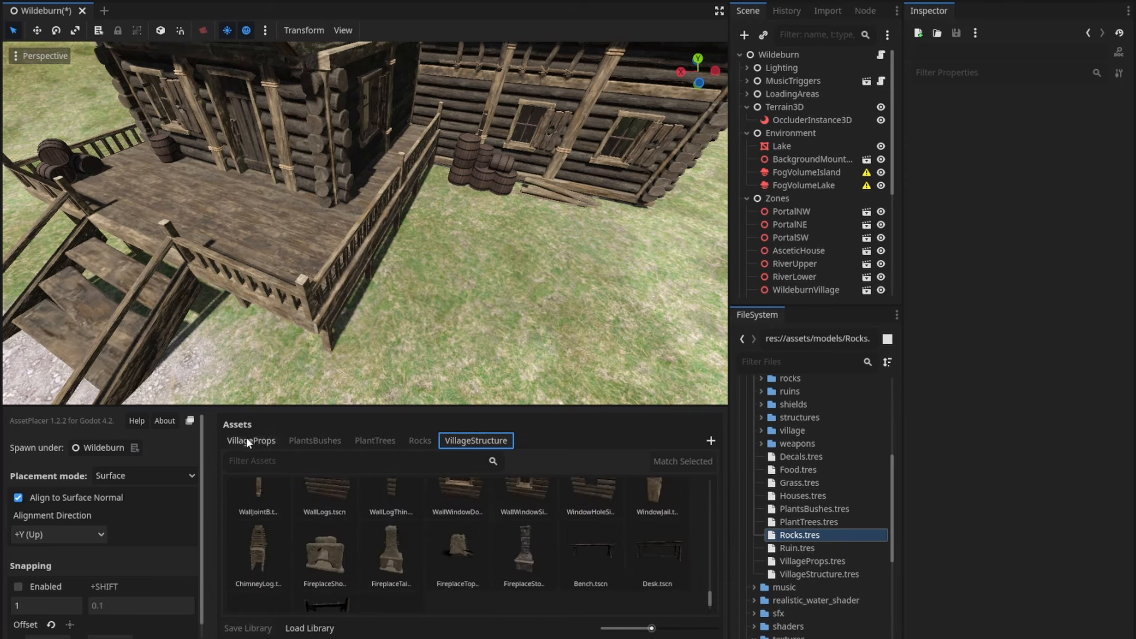
click(248, 440)
- Place a wicker basket on the grass beside the porch and a wooden stool next to it
click(325, 503)
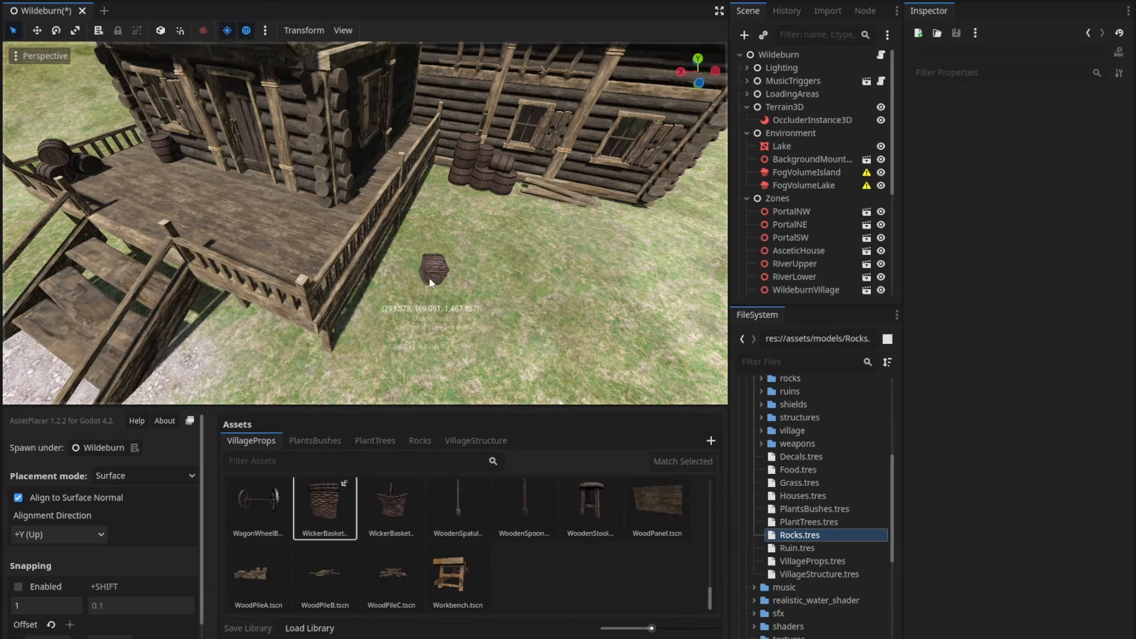
key(e)
click(590, 503)
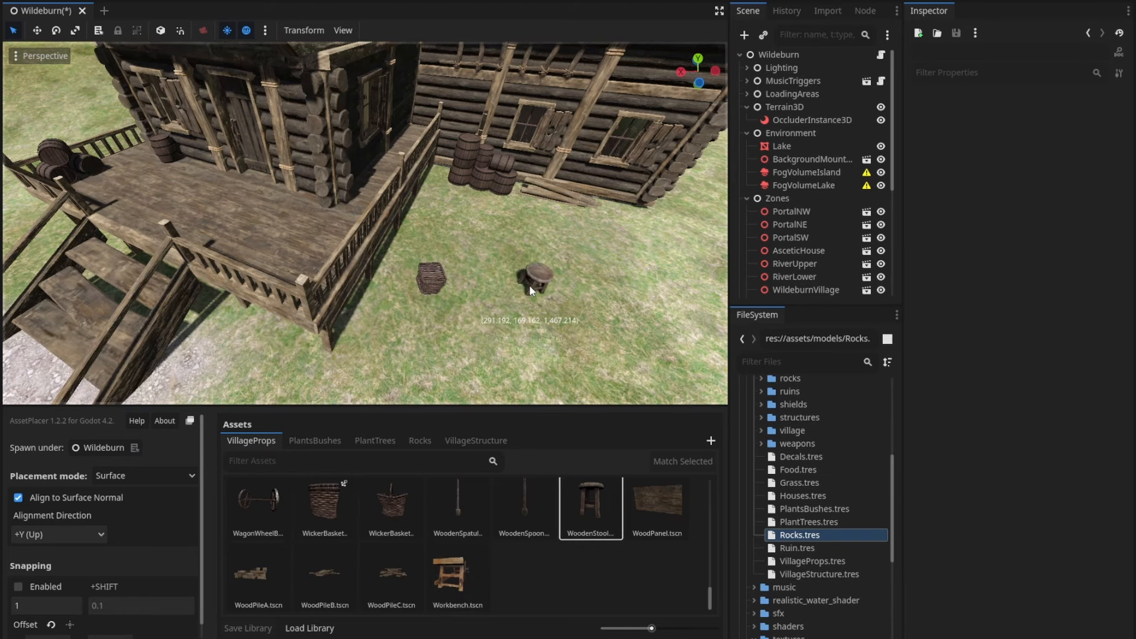
click(527, 286)
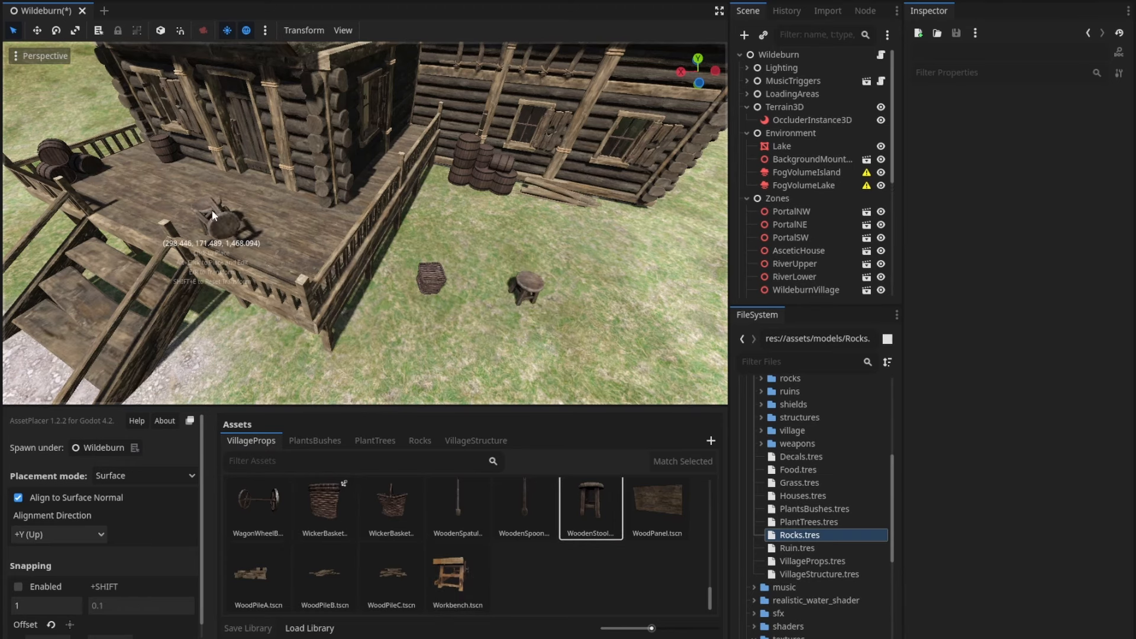
- Stack wooden stools into a tower on the cabin porch and choose another village prop for placement
click(211, 173)
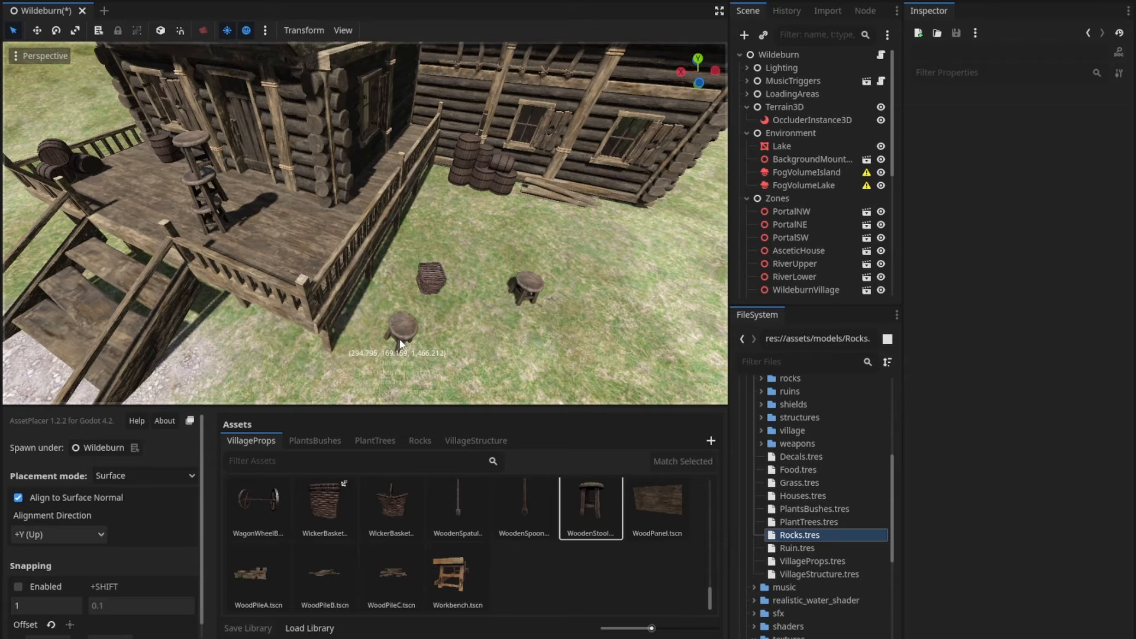
scroll(392, 567, up, 1)
click(391, 567)
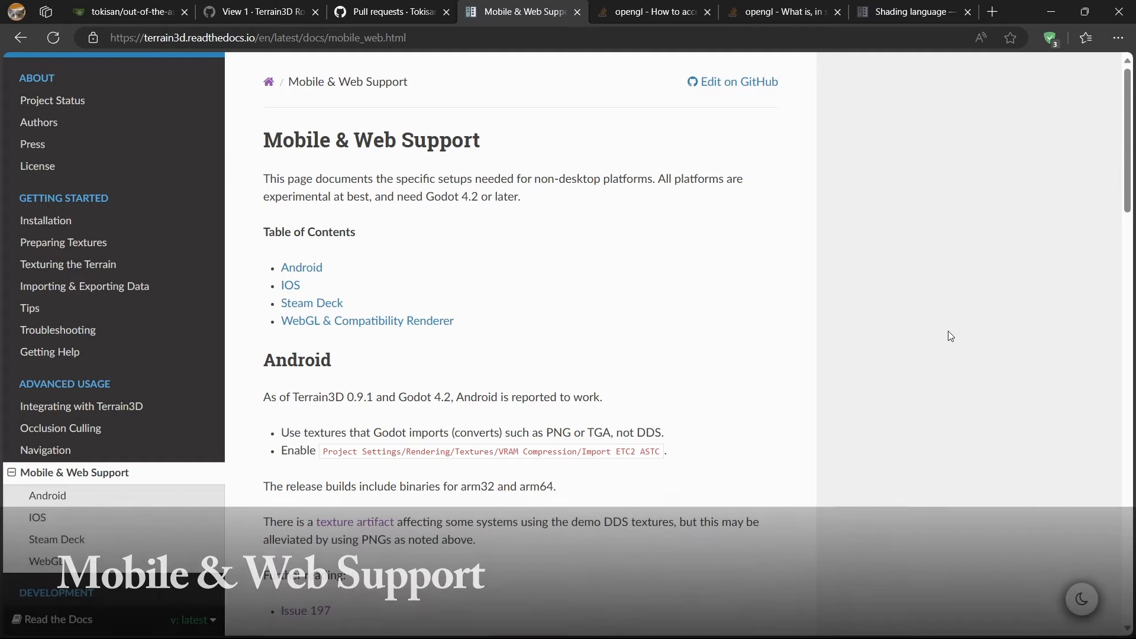
- Switch to the browser and read the Android and IOS sections of Terrain3D's Mobile & Web Support documentation
scroll(942, 334, down, 2)
scroll(943, 330, down, 1)
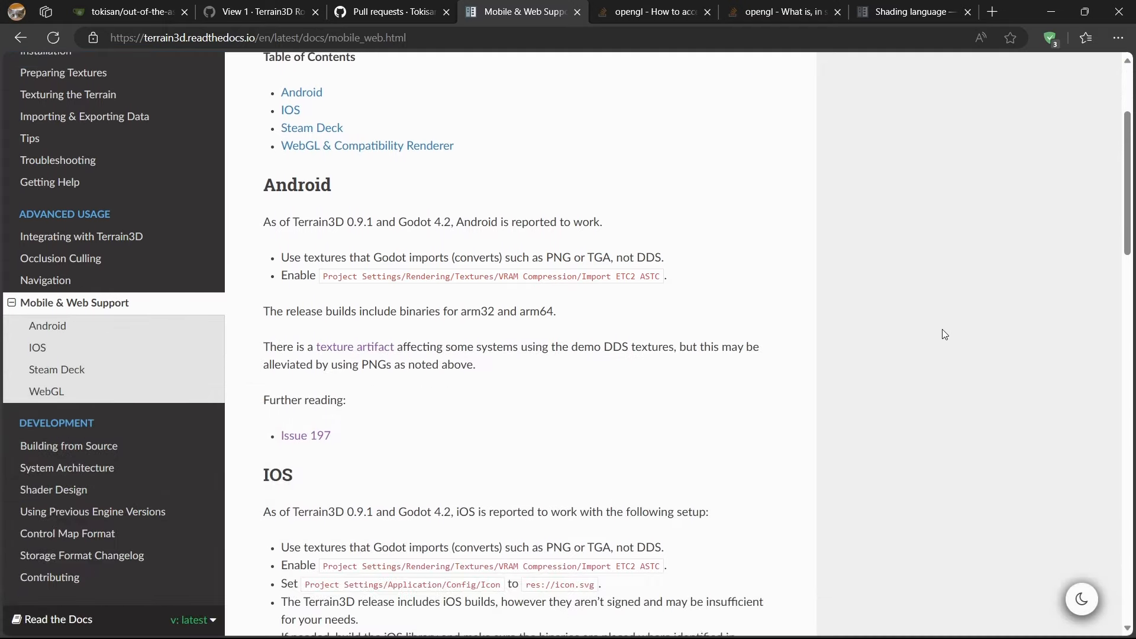